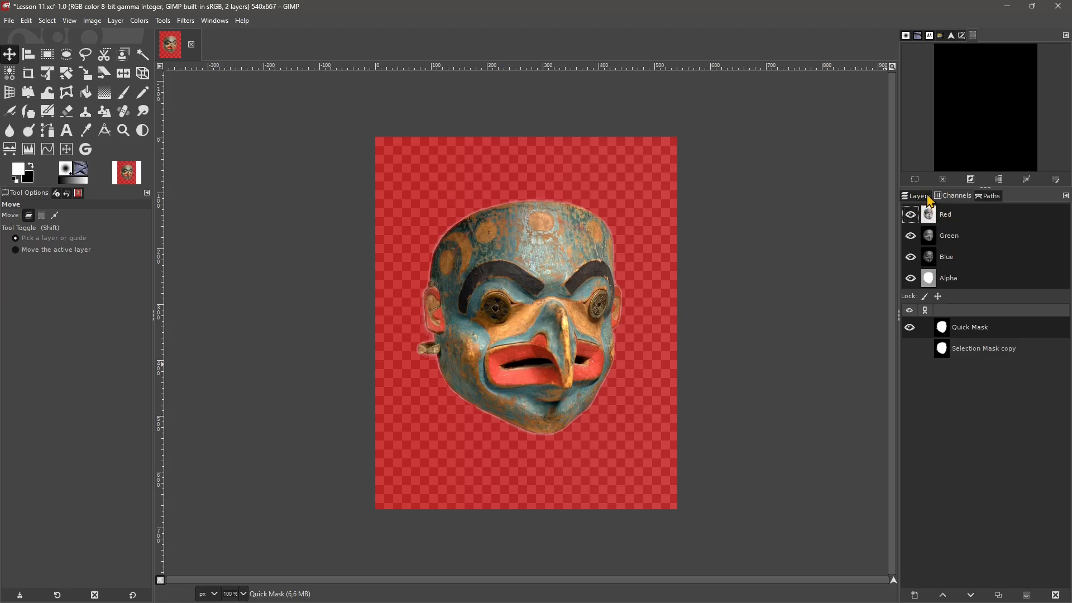
- Review the image's layers, channels and paths, comparing what each of the three lists contains
{"action": "left_click", "coordinate": [927, 197]}
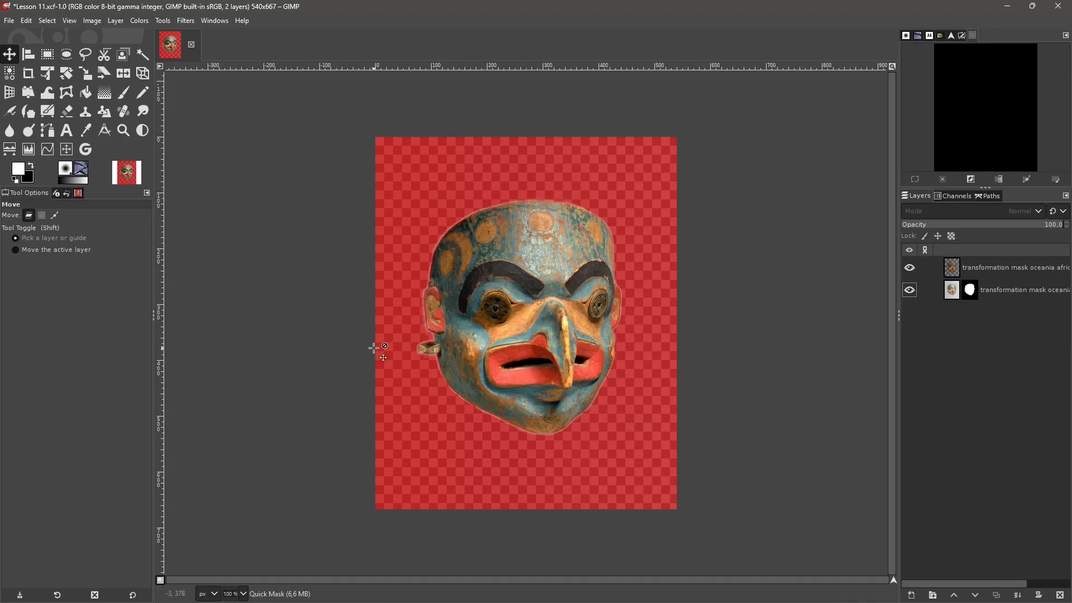
{"action": "left_click", "coordinate": [984, 198]}
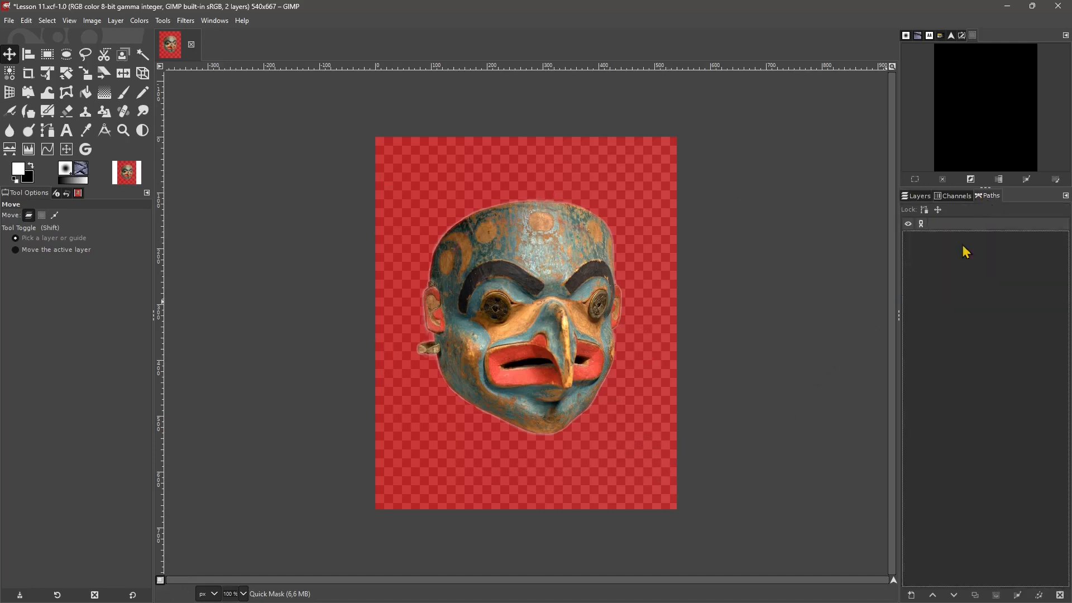
{"action": "left_click", "coordinate": [916, 196]}
{"action": "left_click", "coordinate": [943, 197]}
{"action": "left_click", "coordinate": [985, 197]}
{"action": "left_click", "coordinate": [927, 199]}
{"action": "left_click", "coordinate": [952, 201]}
{"action": "left_click", "coordinate": [994, 199]}
- Switch to the web browser, browse the "raster vs vector" image results, and return to GIMP
{"action": "left_click_drag", "start_coordinate": [420, 84], "coordinate": [427, 62]}
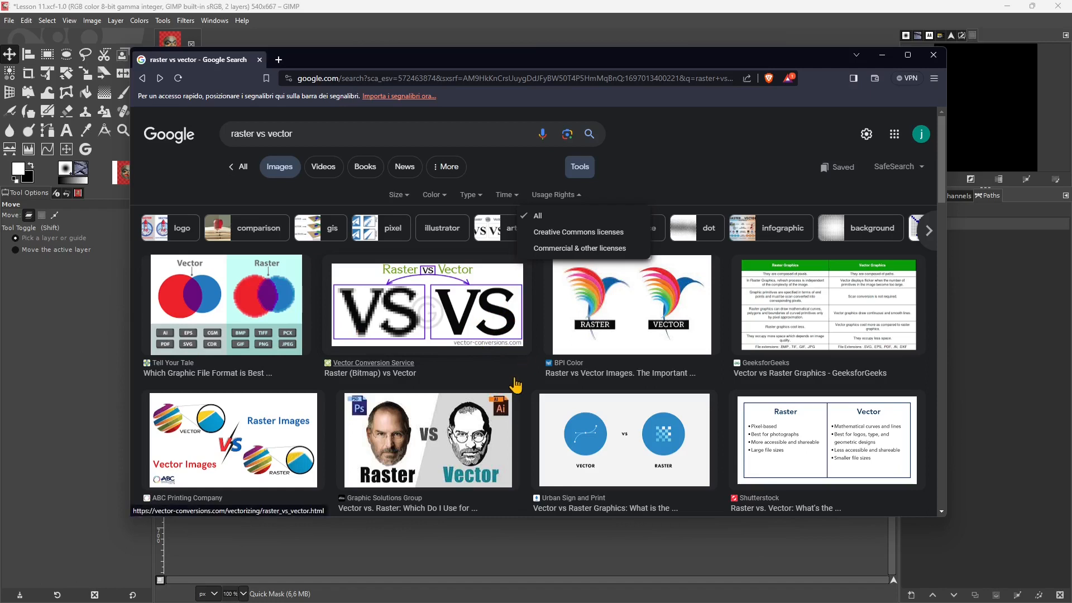
{"action": "scroll", "coordinate": [502, 386], "scroll_direction": "down", "scroll_amount": 1}
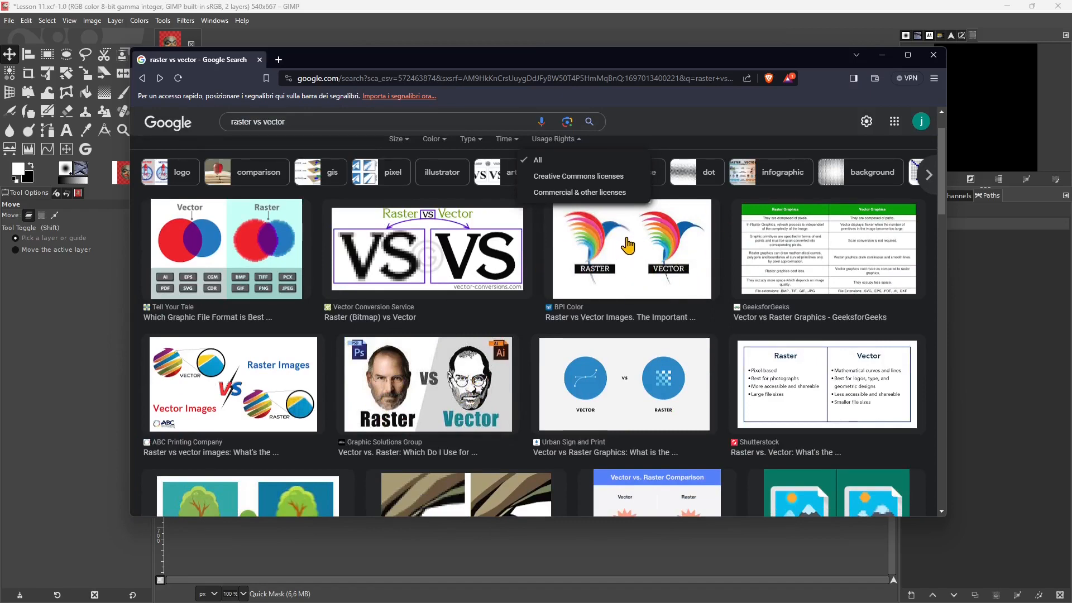
{"action": "scroll", "coordinate": [352, 385], "scroll_direction": "up", "scroll_amount": 1}
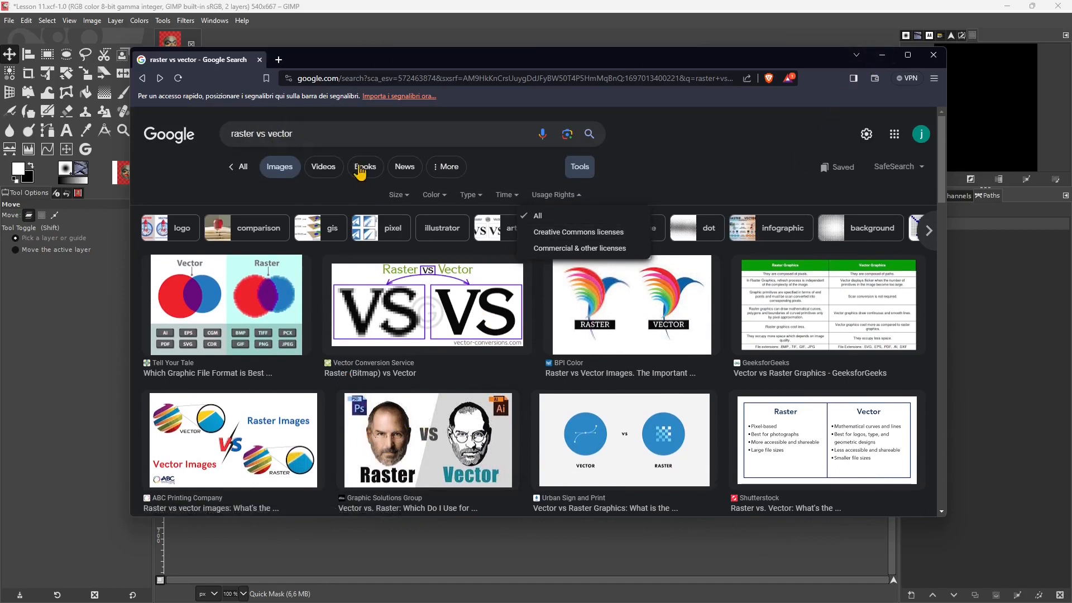
{"action": "left_click", "coordinate": [882, 54]}
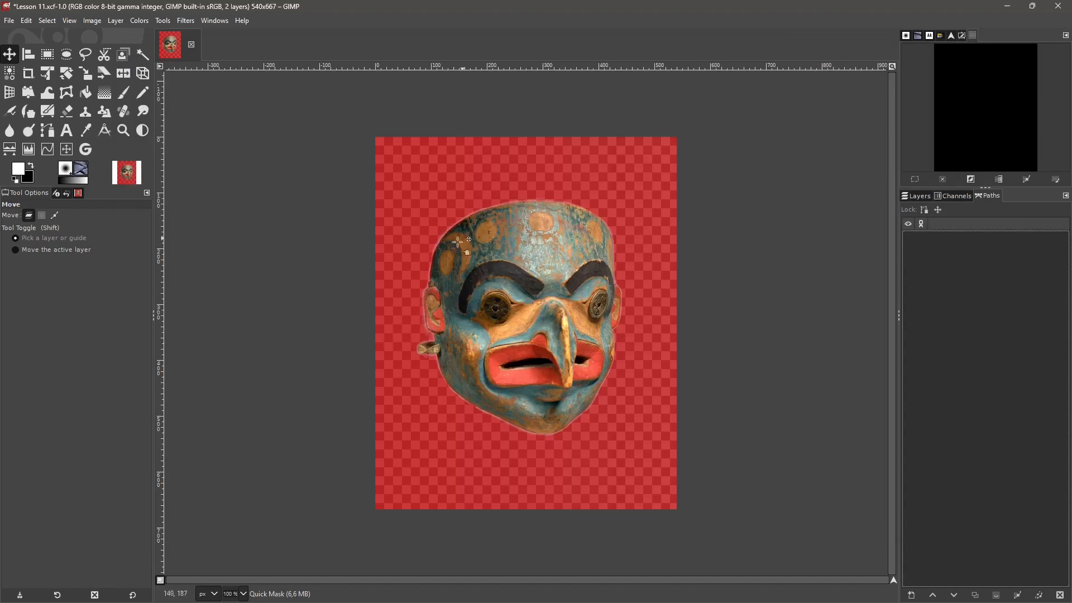
- Turn off Quick Mask to restore the mask-shaped selection, and review the image's layers and channels
{"action": "left_click", "coordinate": [161, 581]}
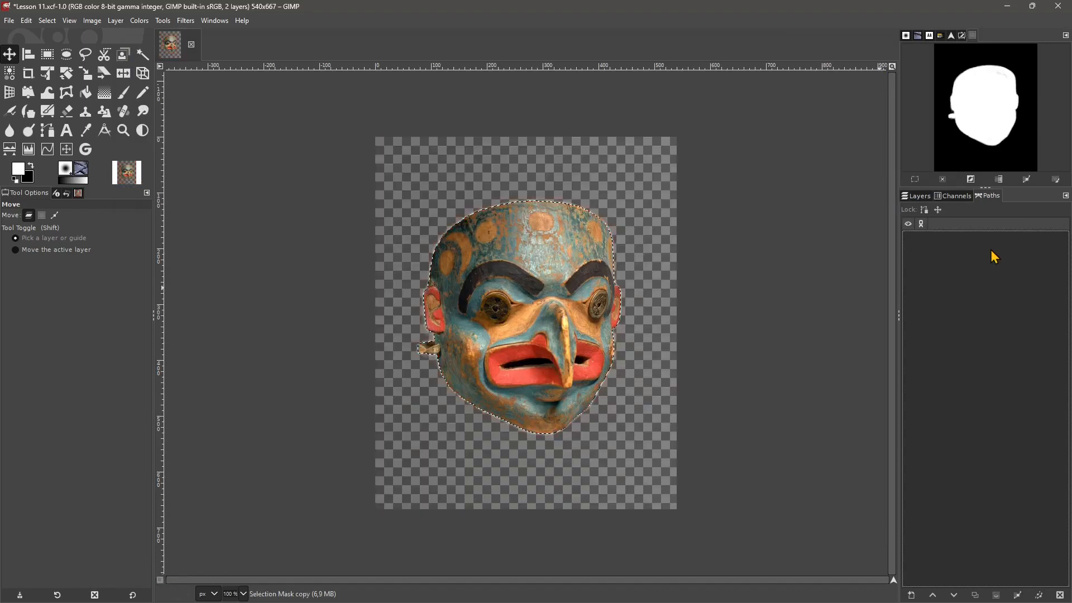
{"action": "left_click", "coordinate": [923, 198]}
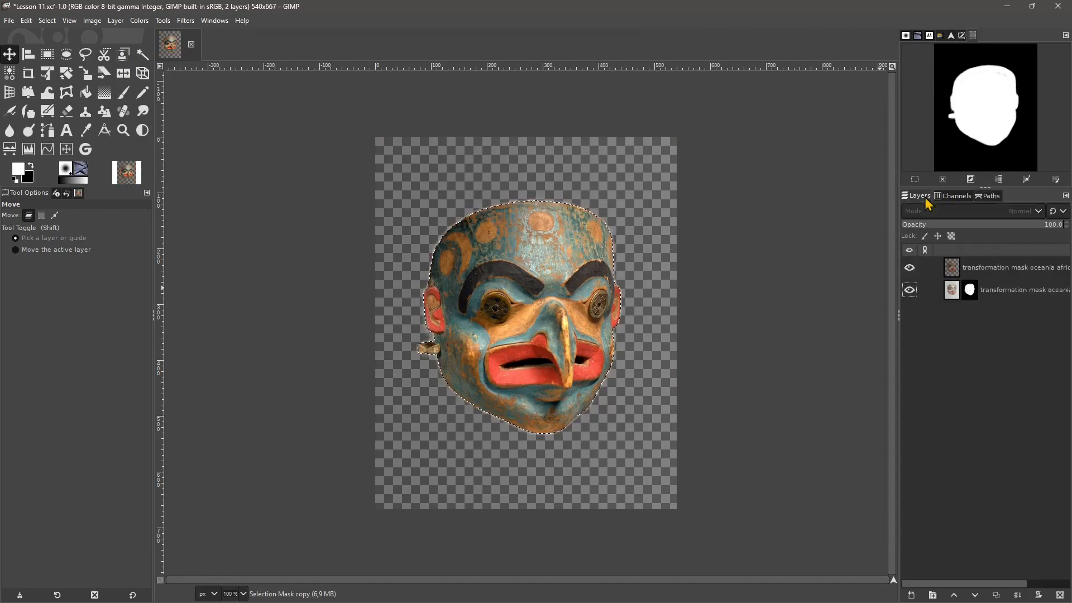
{"action": "left_click", "coordinate": [949, 196]}
{"action": "left_click", "coordinate": [925, 197]}
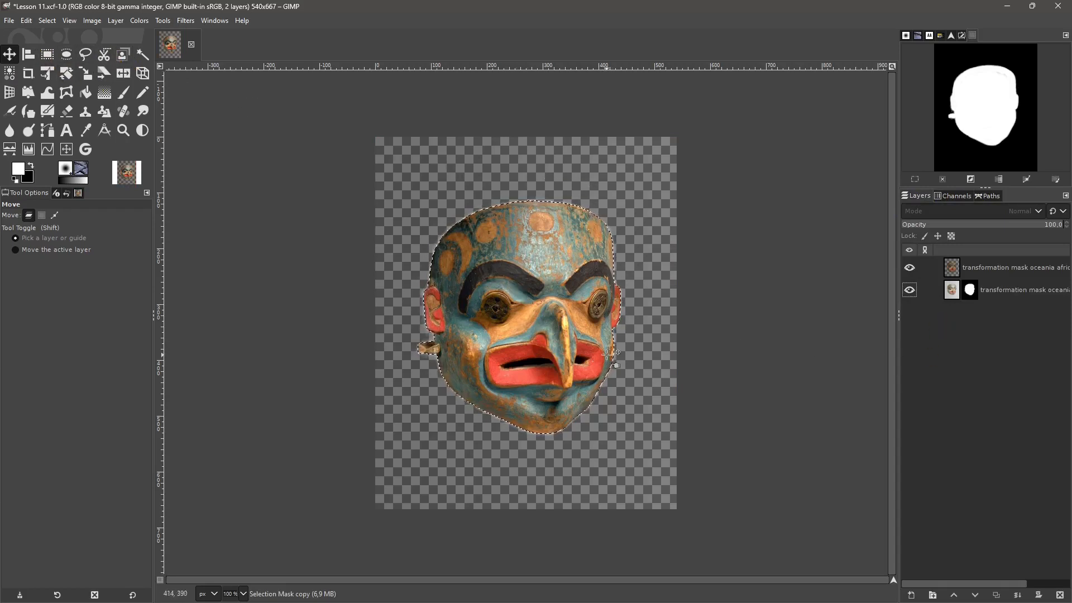
{"action": "left_click", "coordinate": [952, 198]}
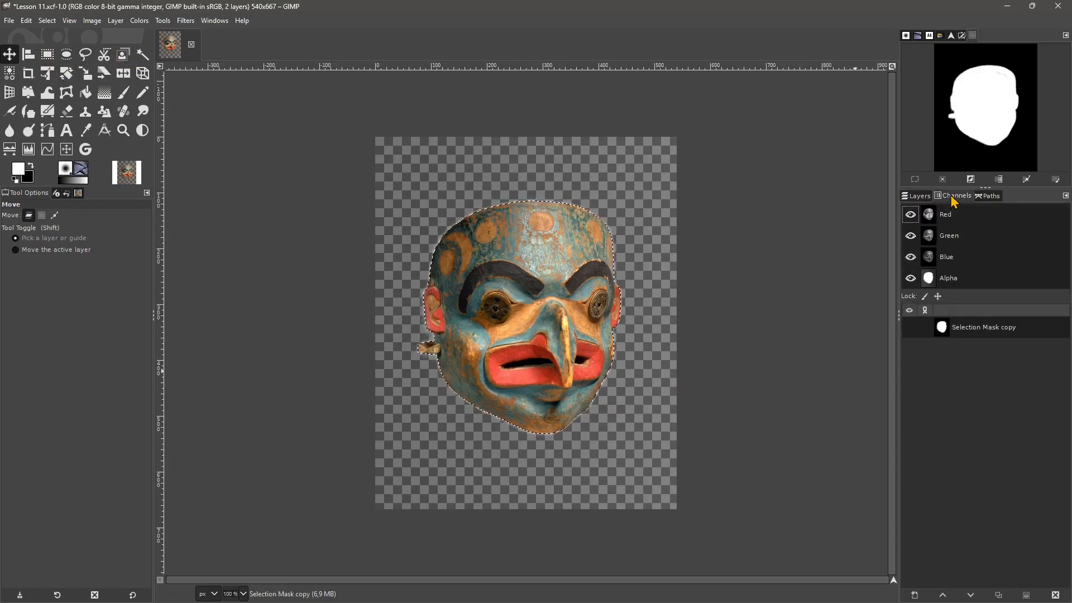
- Load the Selection Mask copy channel as the active selection
{"action": "right_click", "coordinate": [958, 332]}
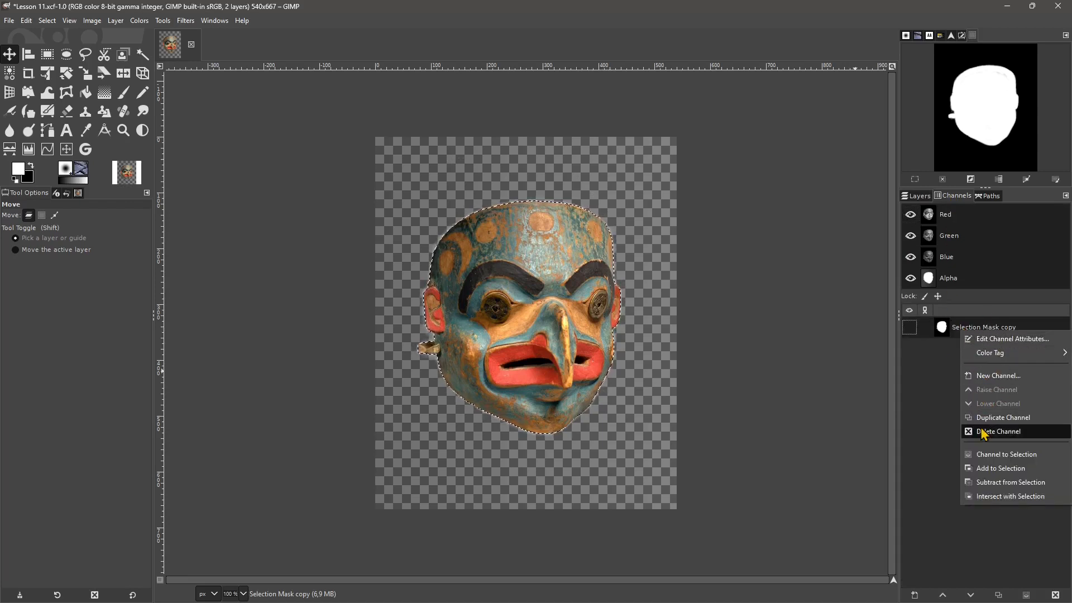
{"action": "left_click", "coordinate": [1000, 456]}
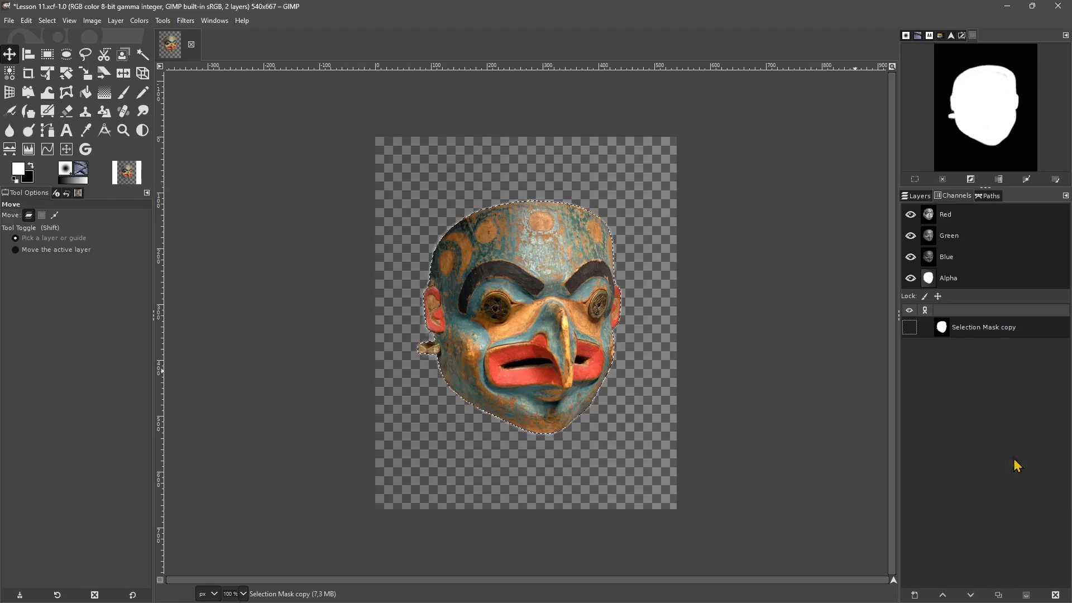
{"action": "right_click", "coordinate": [971, 336]}
{"action": "left_click", "coordinate": [915, 457]}
- Convert the active selection around the carved mask to a path
{"action": "left_click", "coordinate": [991, 198]}
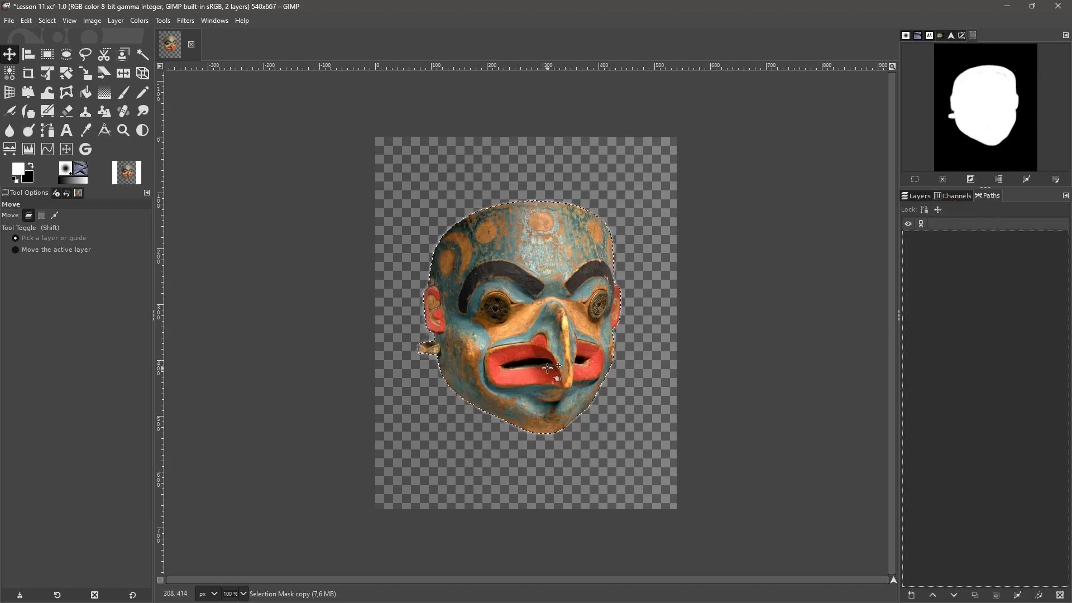
{"action": "left_click", "coordinate": [54, 24]}
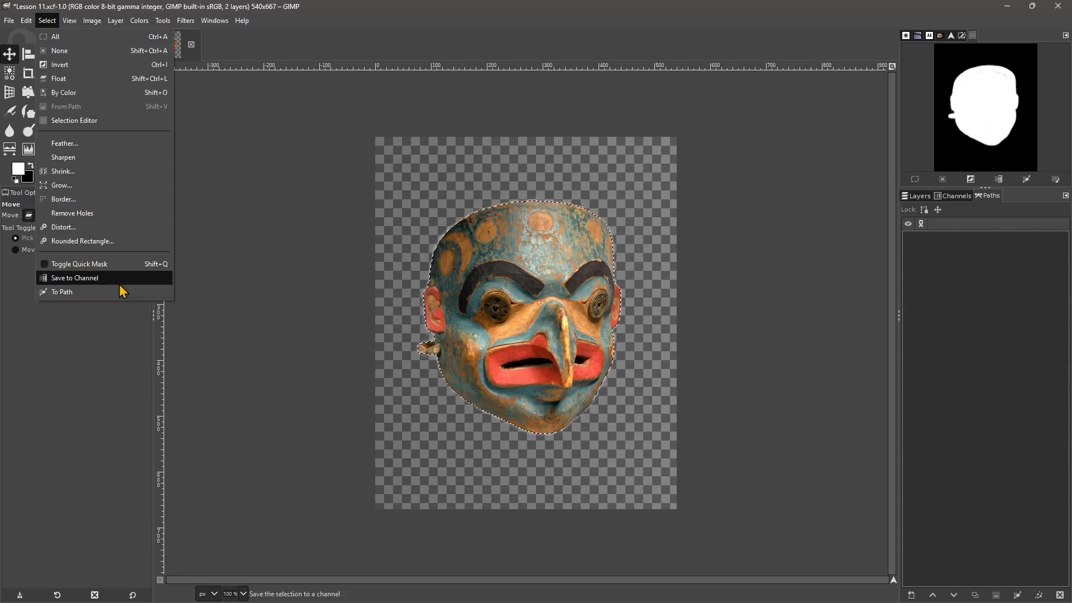
{"action": "left_click", "coordinate": [87, 284]}
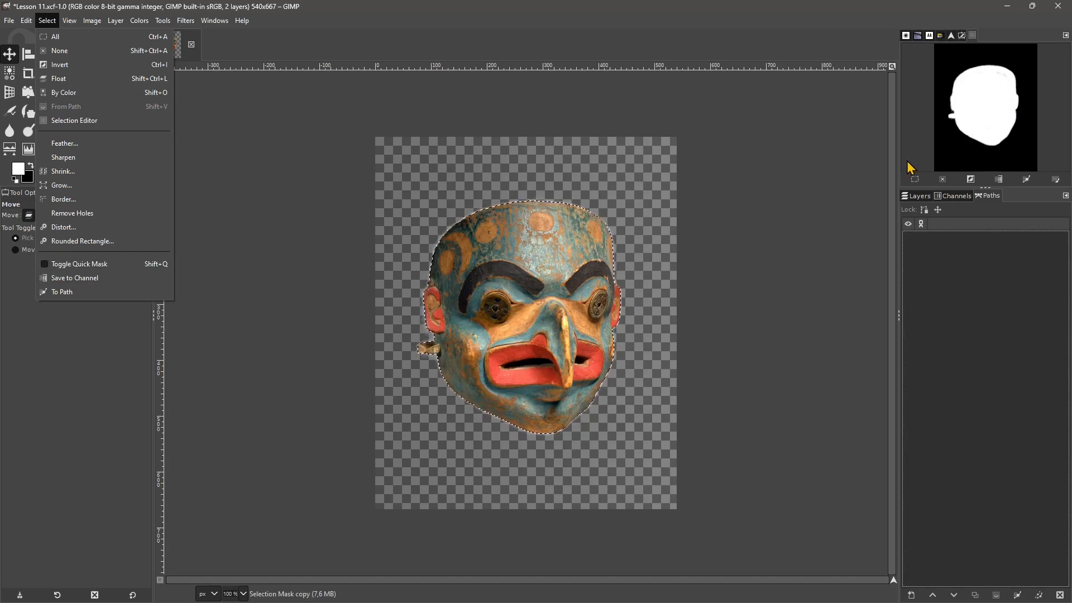
{"action": "left_click", "coordinate": [75, 301]}
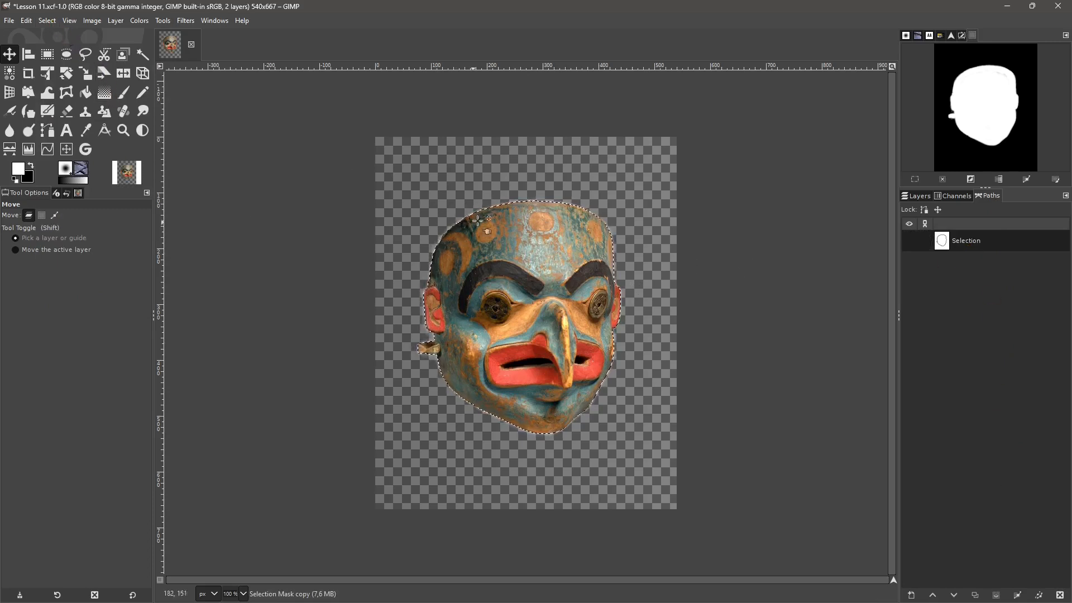
- Clear the selection and make the Selection path visible over the image
{"action": "right_click", "coordinate": [548, 228]}
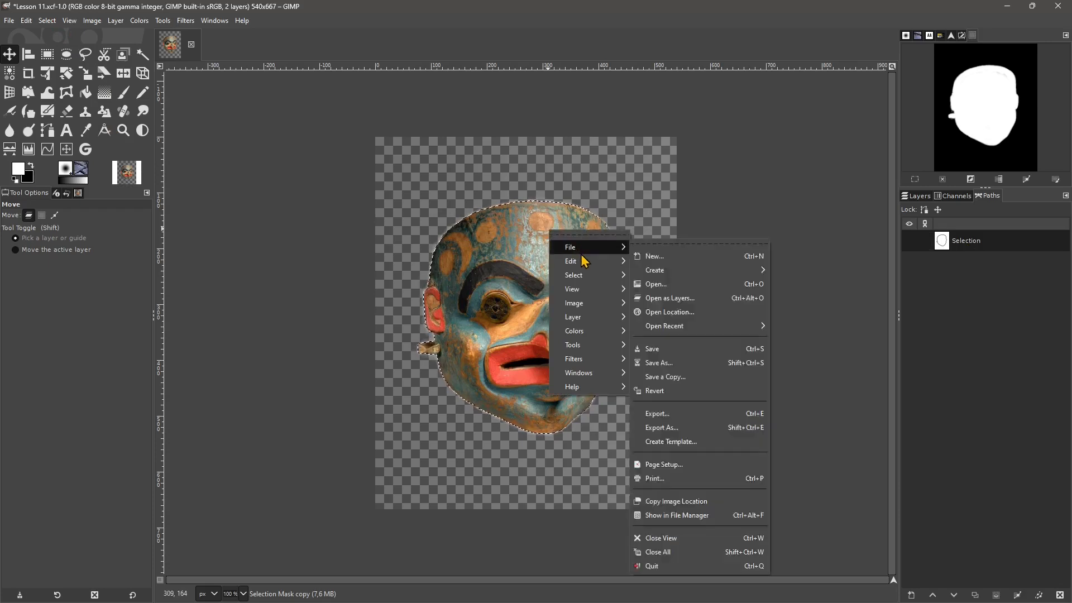
{"action": "mouse_move", "coordinate": [582, 263]}
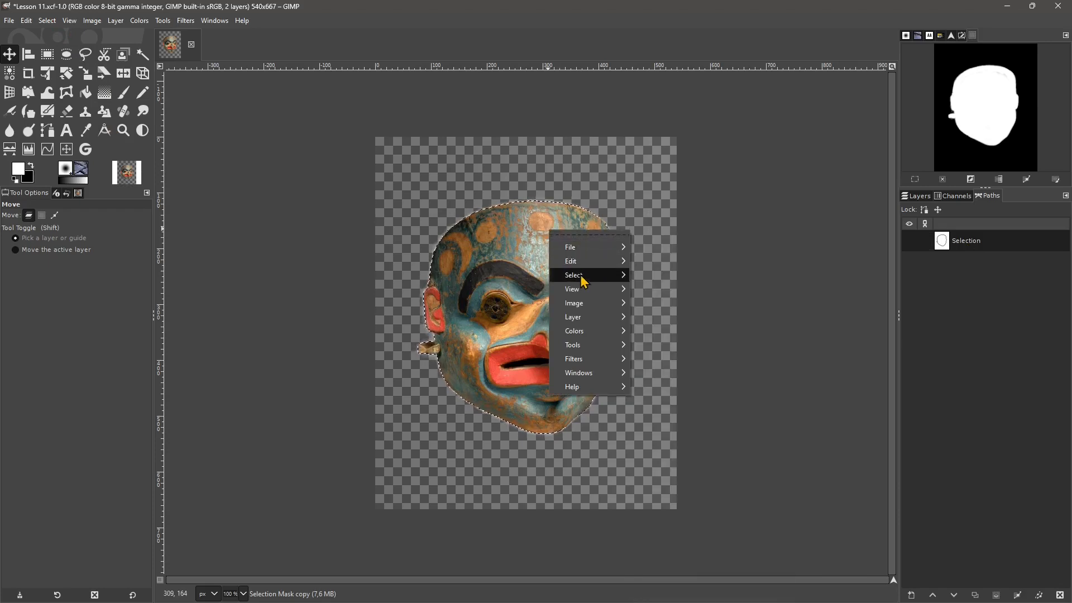
{"action": "left_click", "coordinate": [647, 291]}
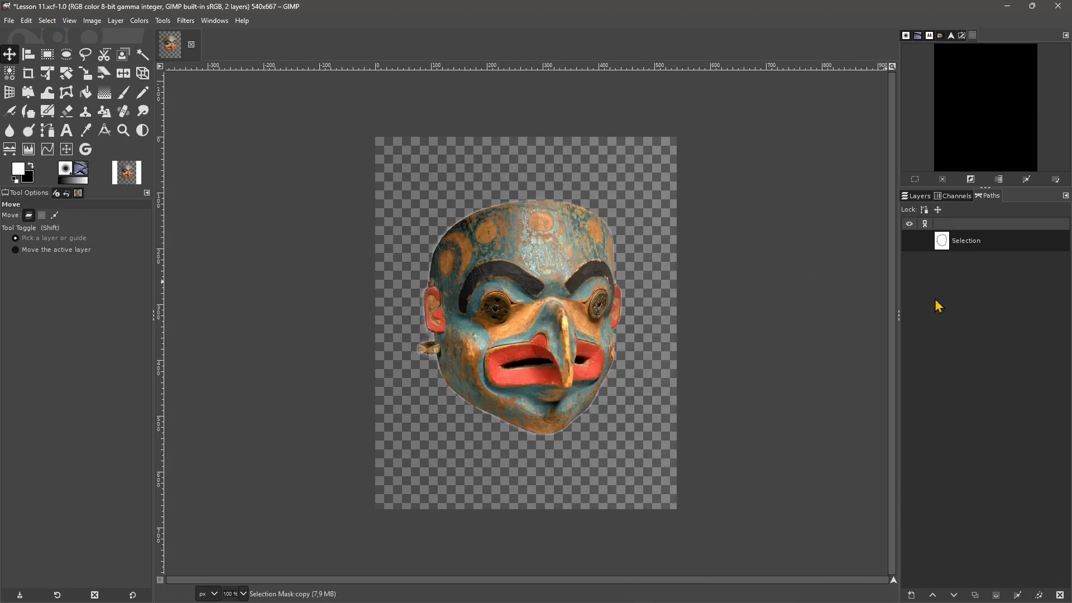
{"action": "left_click", "coordinate": [970, 246]}
{"action": "left_click", "coordinate": [910, 241]}
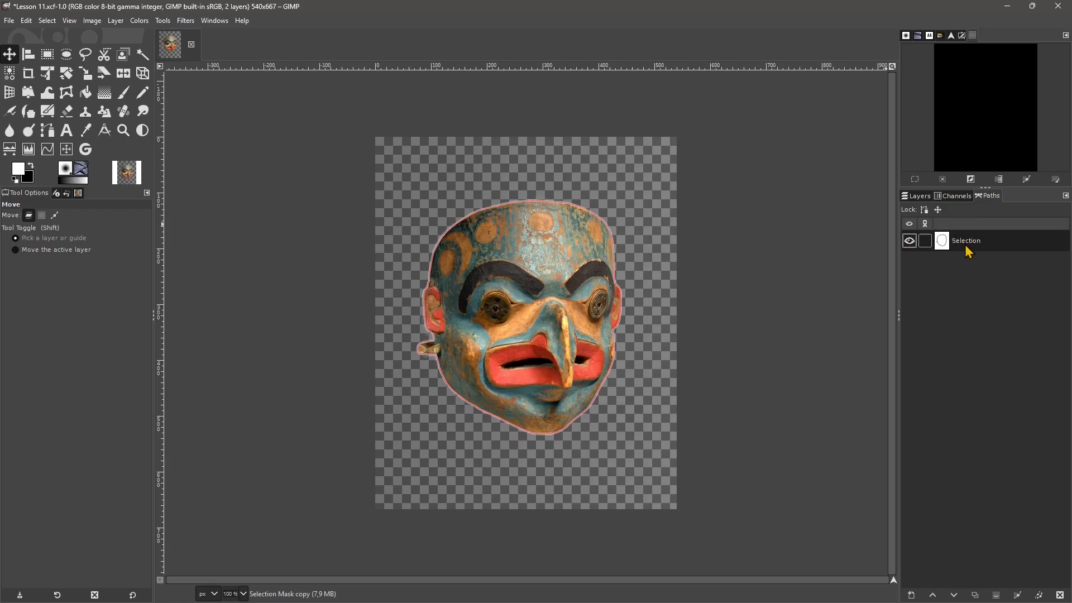
{"action": "left_click", "coordinate": [602, 217]}
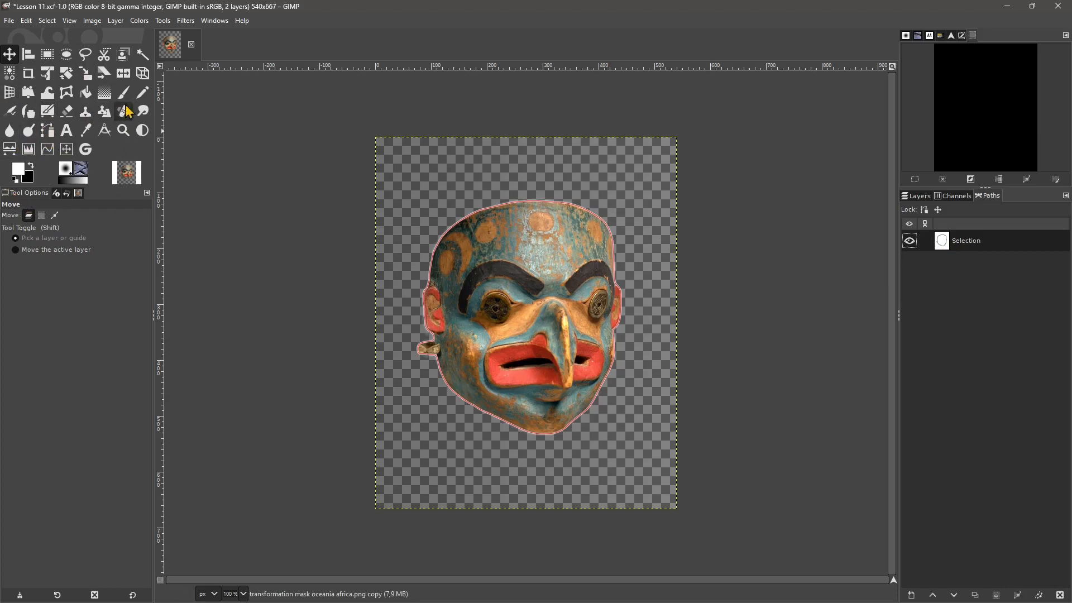
{"action": "left_click", "coordinate": [46, 138]}
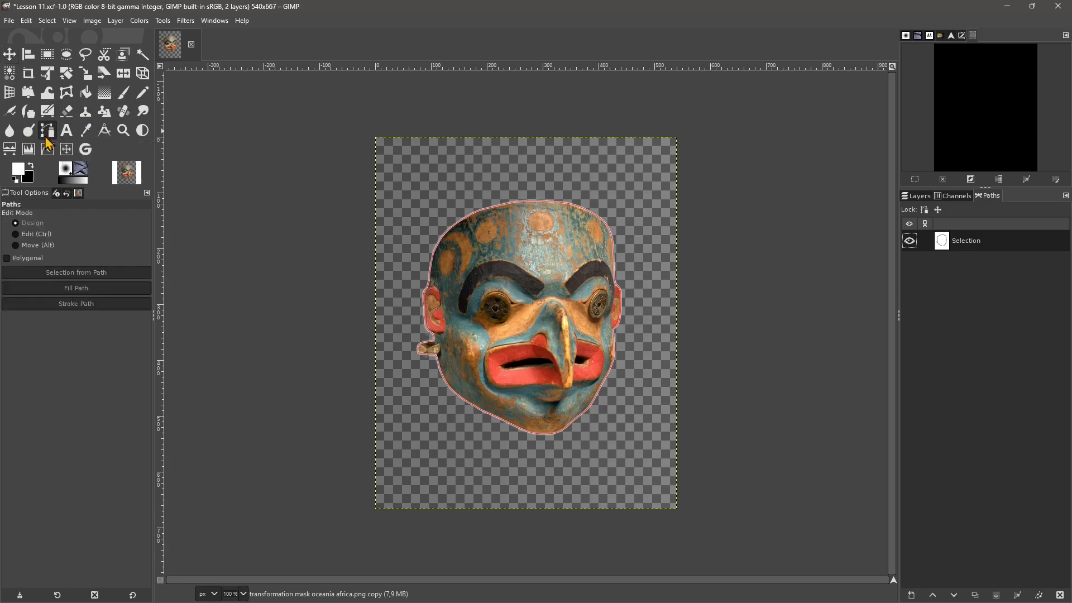
{"action": "left_click", "coordinate": [501, 209]}
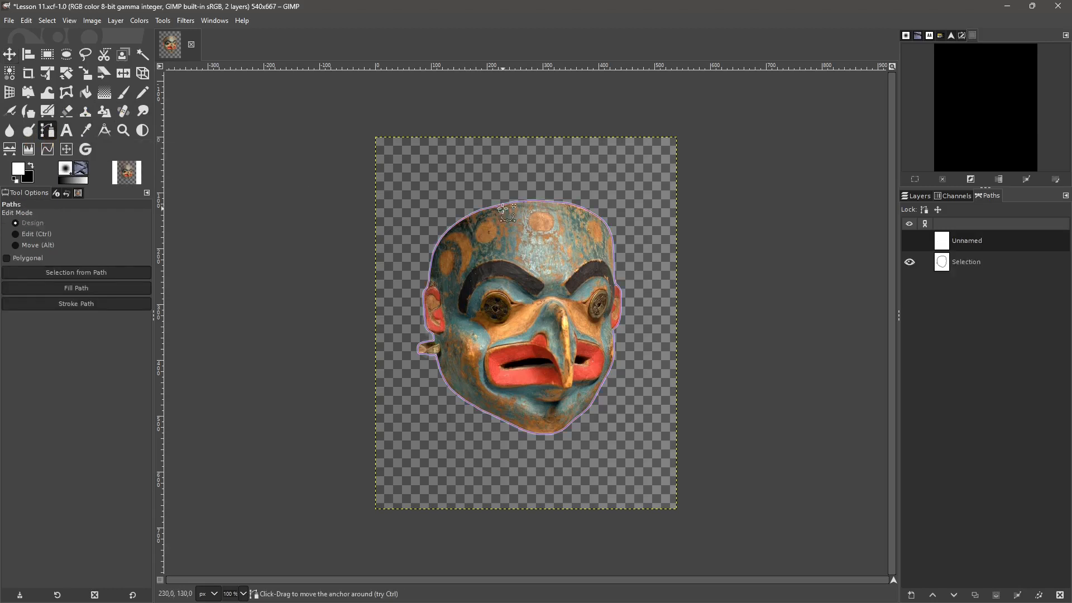
{"action": "left_click_drag", "start_coordinate": [566, 204], "coordinate": [631, 232]}
{"action": "left_click", "coordinate": [653, 400]}
{"action": "key", "text": "ctrl+z"}
{"action": "key", "text": "ctrl+z"}
{"action": "key", "text": "ctrl+z"}
{"action": "key", "text": "ctrl+z"}
{"action": "key", "text": "ctrl+z"}
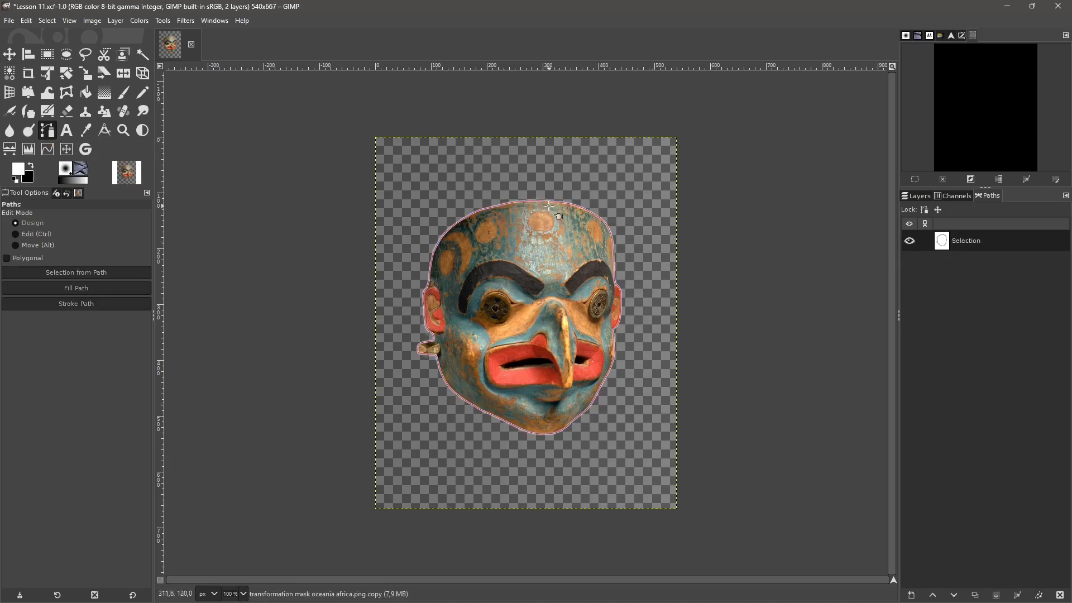
- Edit the Selection path by pulling the anchors along the top and upper-left edge of the carved mask outward
{"action": "right_click", "coordinate": [966, 247]}
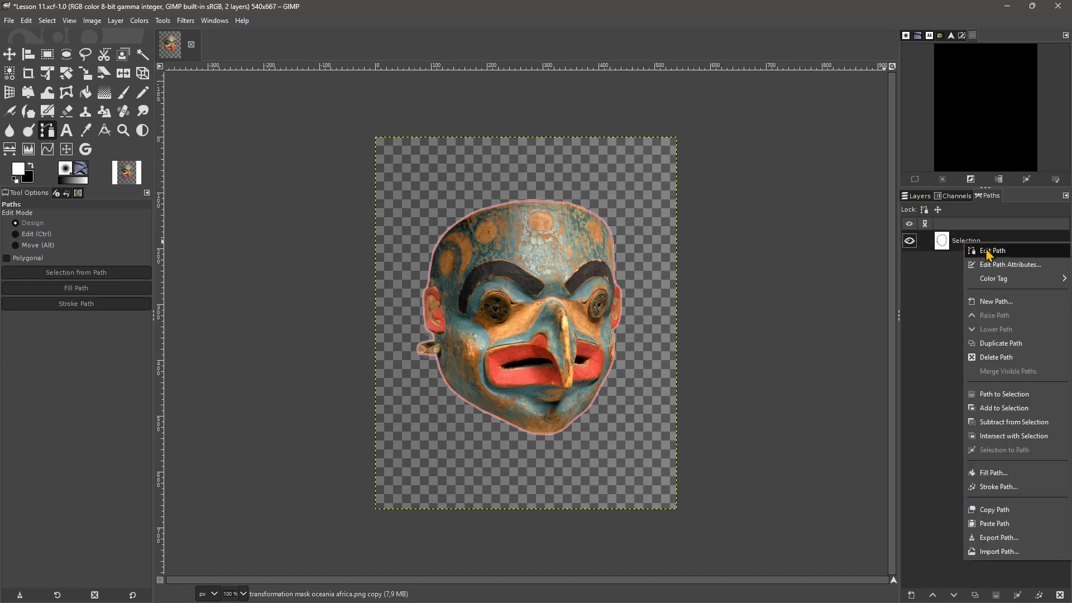
{"action": "left_click", "coordinate": [988, 251]}
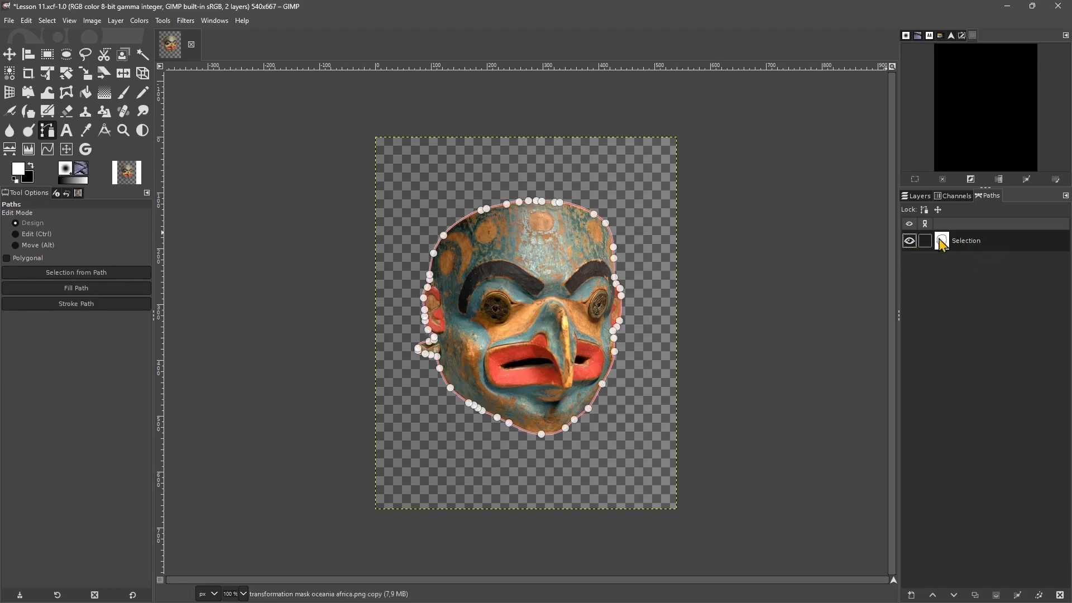
{"action": "left_click_drag", "start_coordinate": [559, 202], "coordinate": [420, 198]}
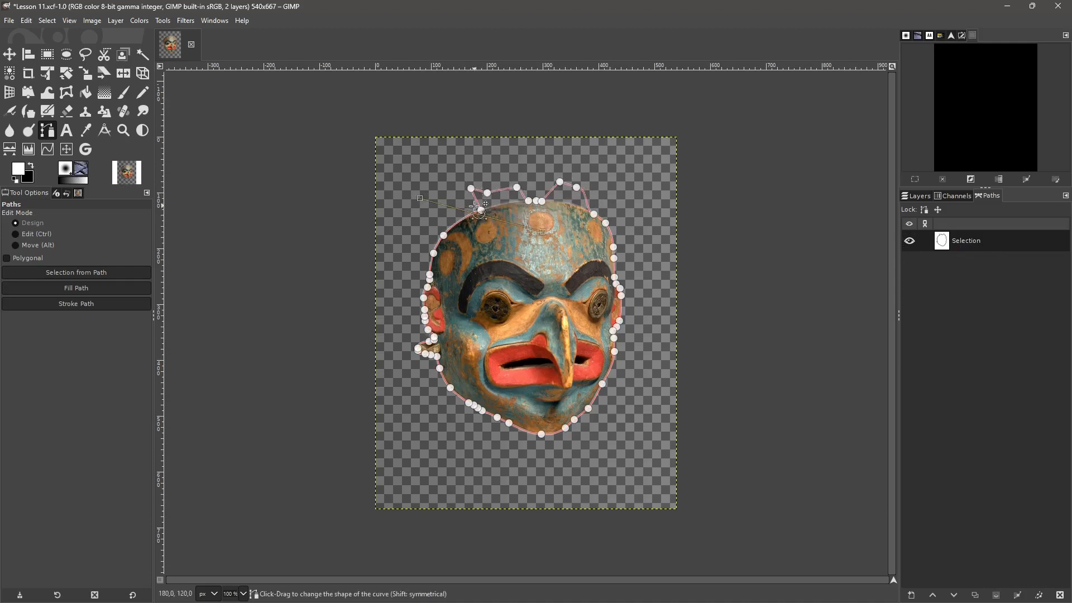
{"action": "left_click_drag", "start_coordinate": [481, 210], "coordinate": [438, 198]}
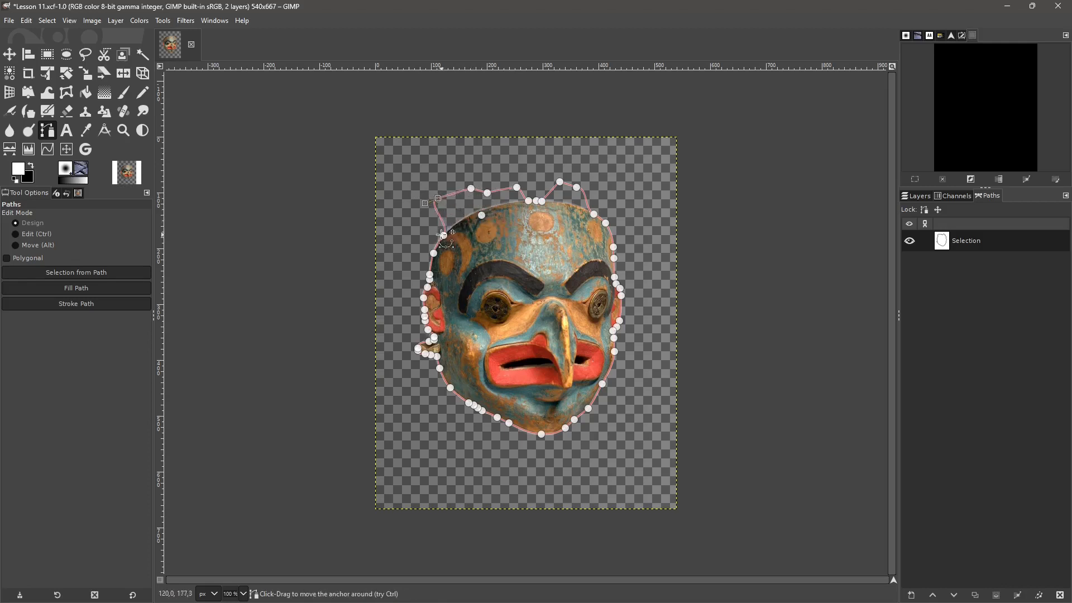
{"action": "left_click_drag", "start_coordinate": [443, 235], "coordinate": [420, 235]}
{"action": "mouse_move", "coordinate": [437, 198]}
{"action": "left_mouse_down"}
{"action": "mouse_move", "coordinate": [431, 177]}
{"action": "mouse_move", "coordinate": [381, 198]}
{"action": "mouse_move", "coordinate": [441, 187]}
{"action": "left_mouse_up"}
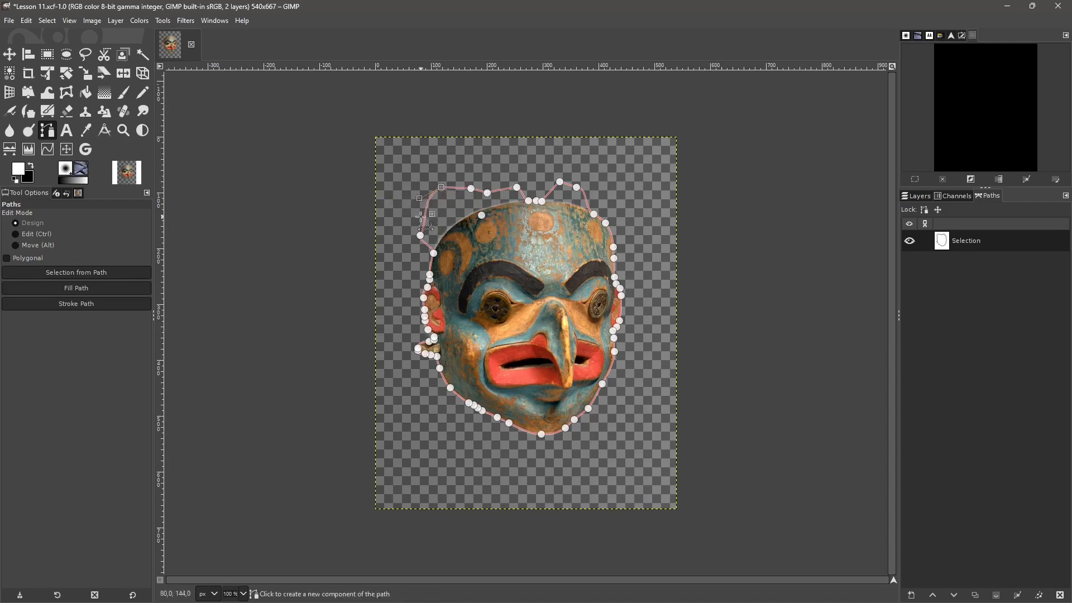
{"action": "left_click_drag", "start_coordinate": [542, 201], "coordinate": [535, 154]}
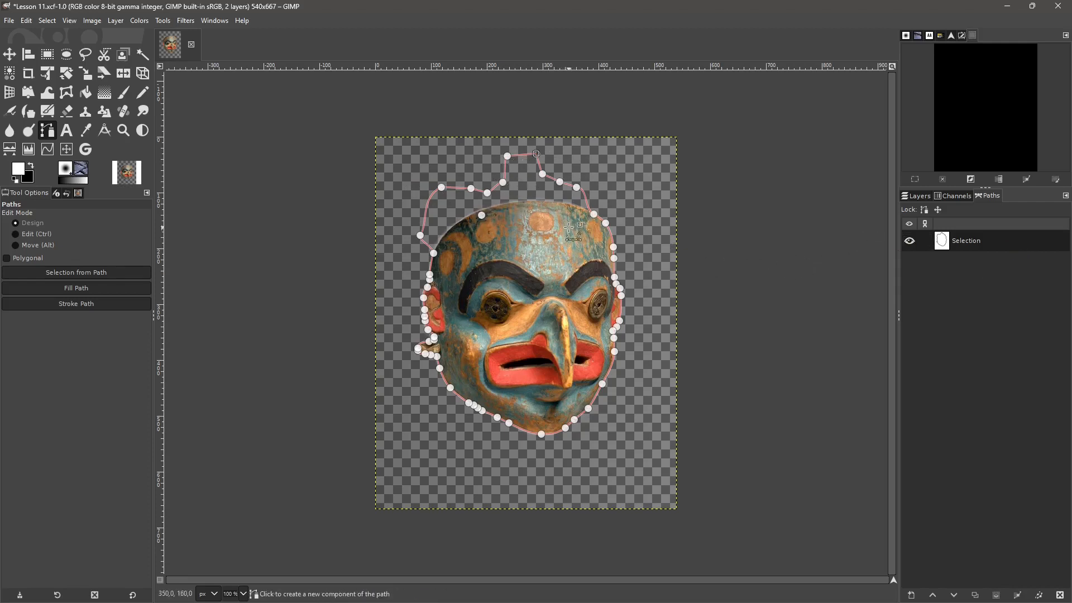
- Create a selection from the reshaped path and switch to the Crop tool
{"action": "right_click", "coordinate": [956, 245]}
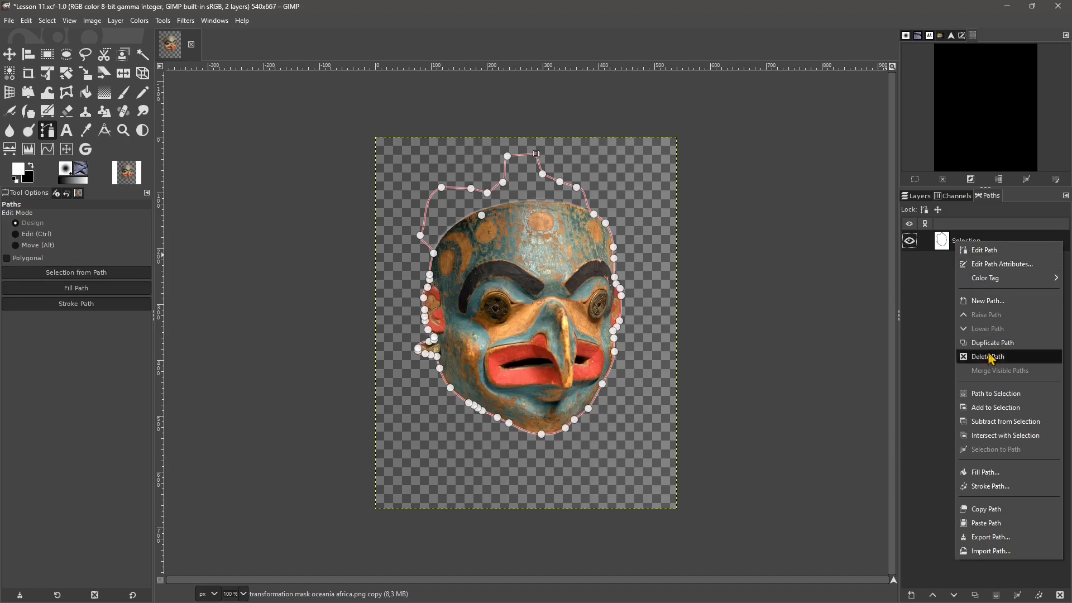
{"action": "left_click", "coordinate": [1000, 397]}
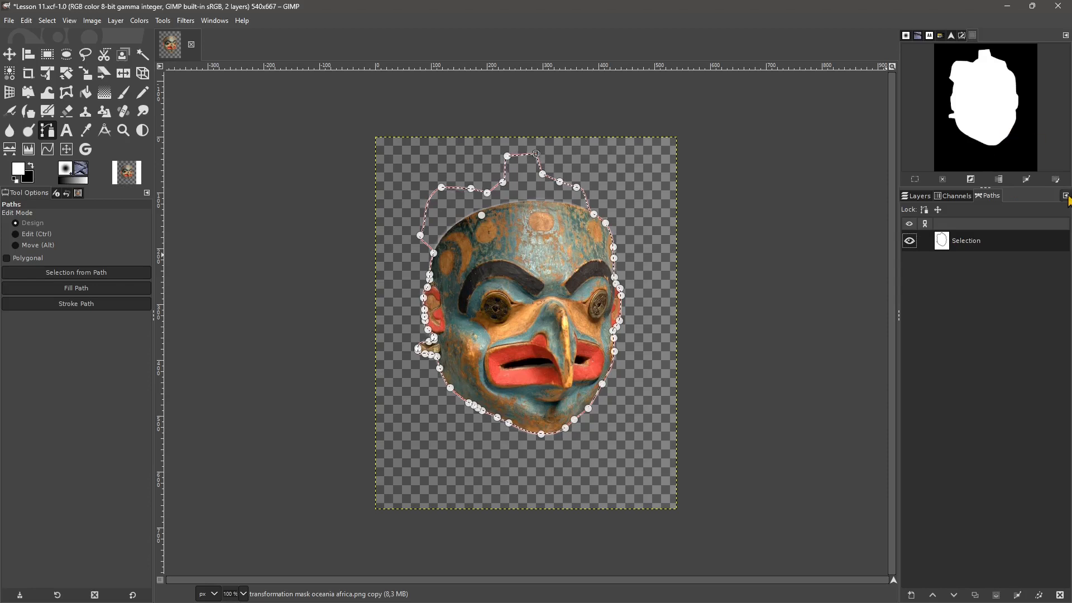
{"action": "left_click", "coordinate": [961, 199]}
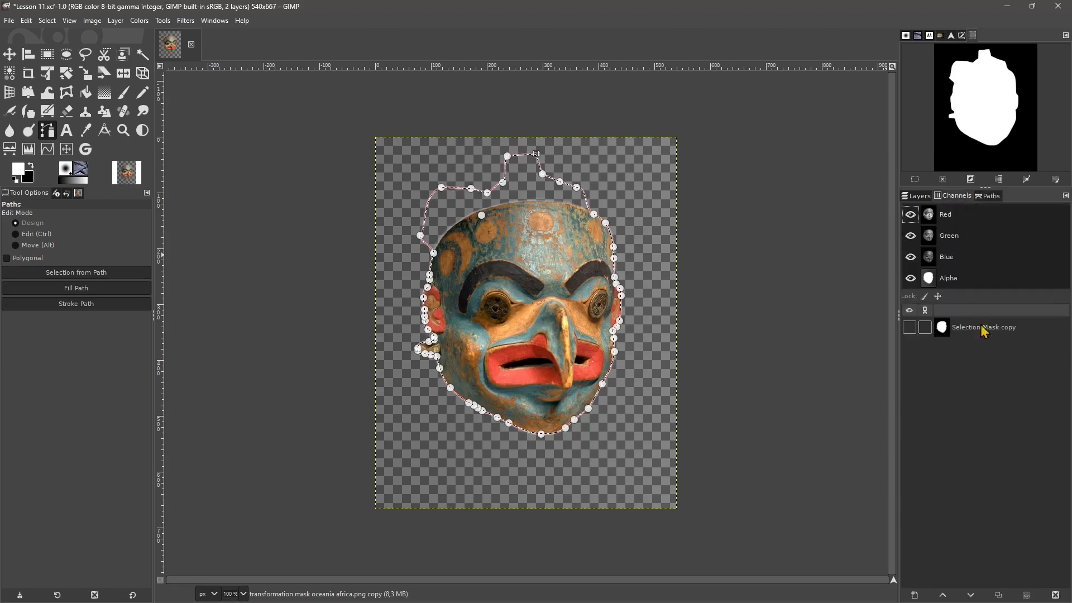
{"action": "left_click", "coordinate": [982, 198]}
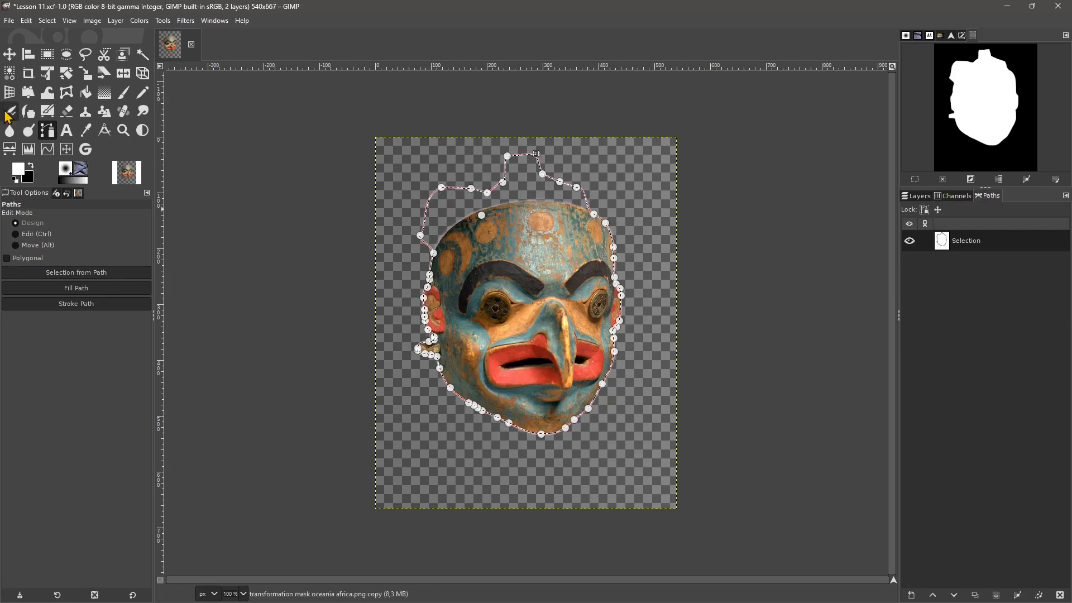
{"action": "left_click", "coordinate": [29, 77]}
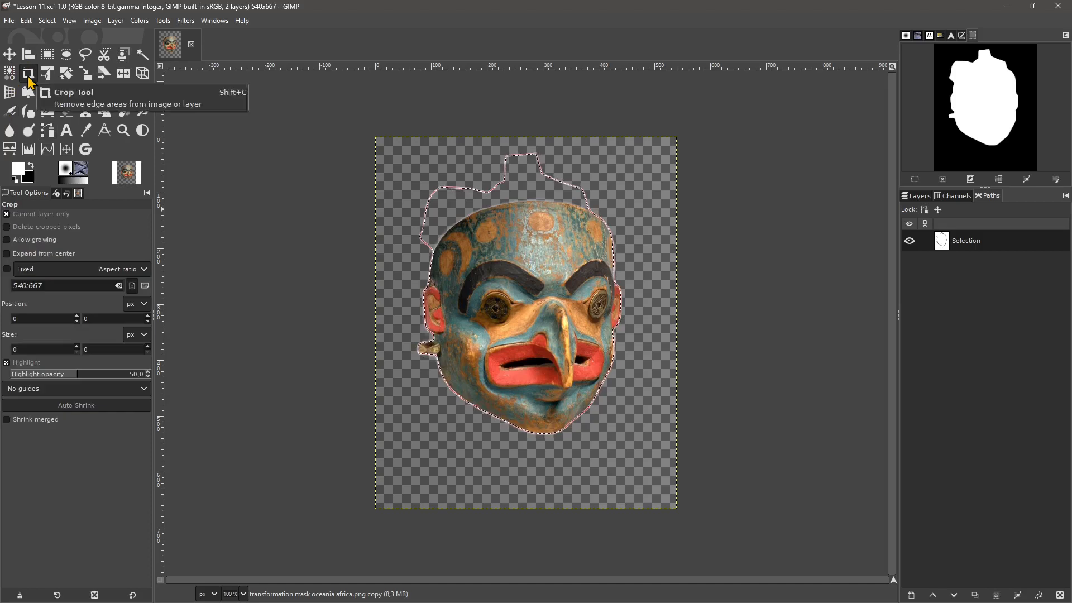
- Hide the Selection path and clear the selection around the carved mask
{"action": "left_click", "coordinate": [910, 241]}
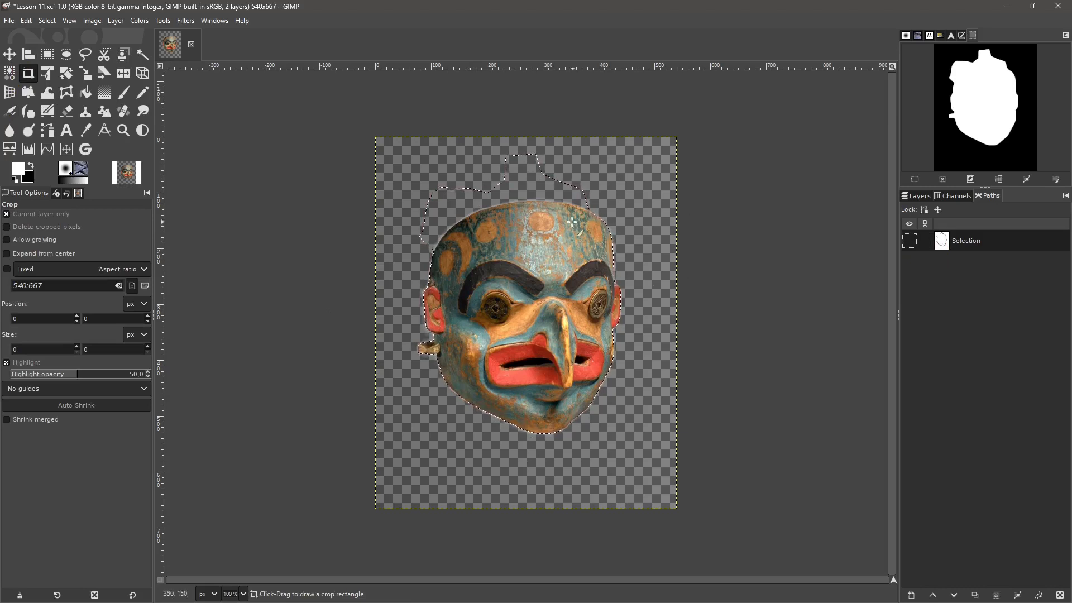
{"action": "right_click", "coordinate": [532, 205]}
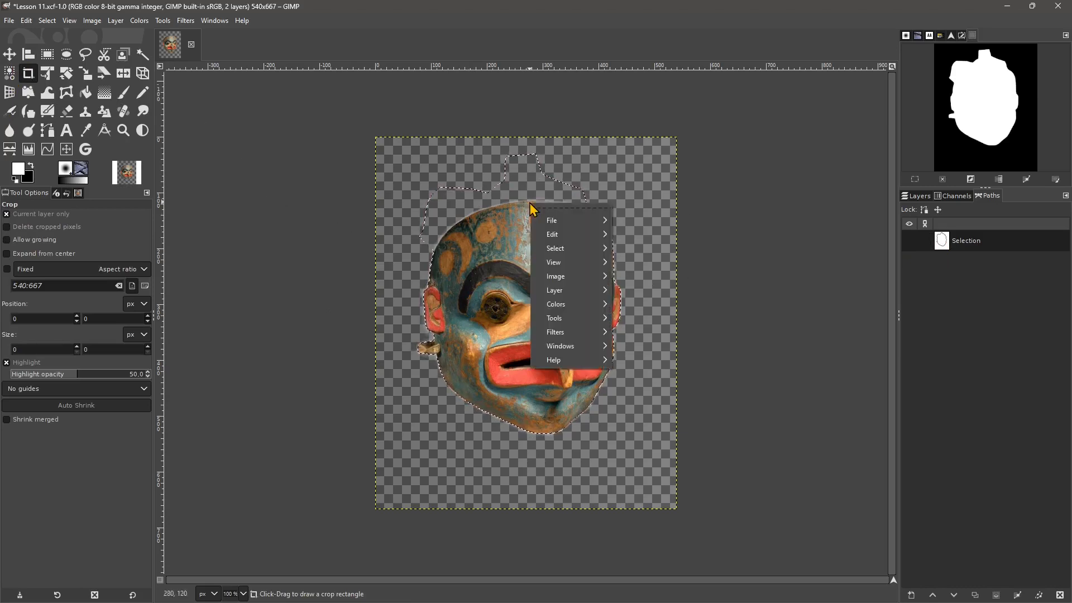
{"action": "mouse_move", "coordinate": [568, 248]}
{"action": "left_click", "coordinate": [635, 271]}
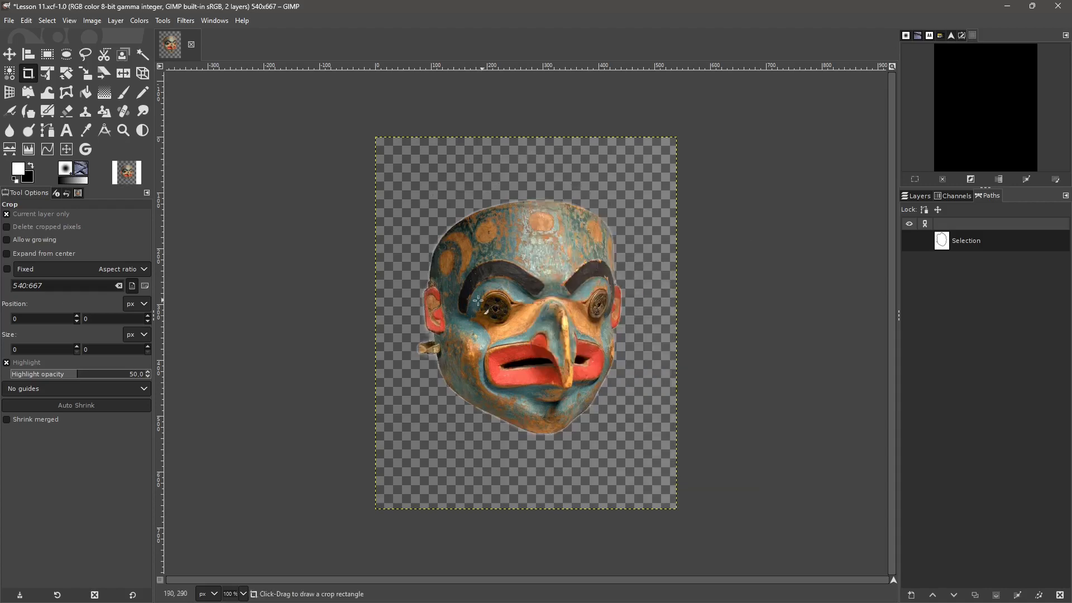
- Add the photo IMG_20230807_202947 from the 2023 Vacanze Estate folder as a new layer in the mask image and show the layer list
{"action": "key", "text": "alt+Tab"}
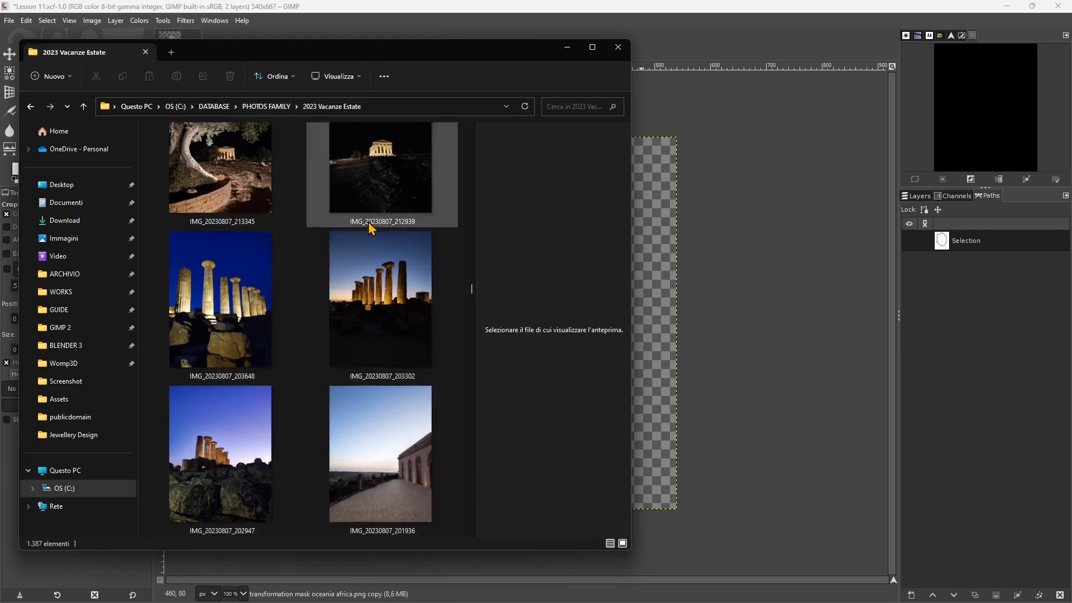
{"action": "mouse_move", "coordinate": [393, 316]}
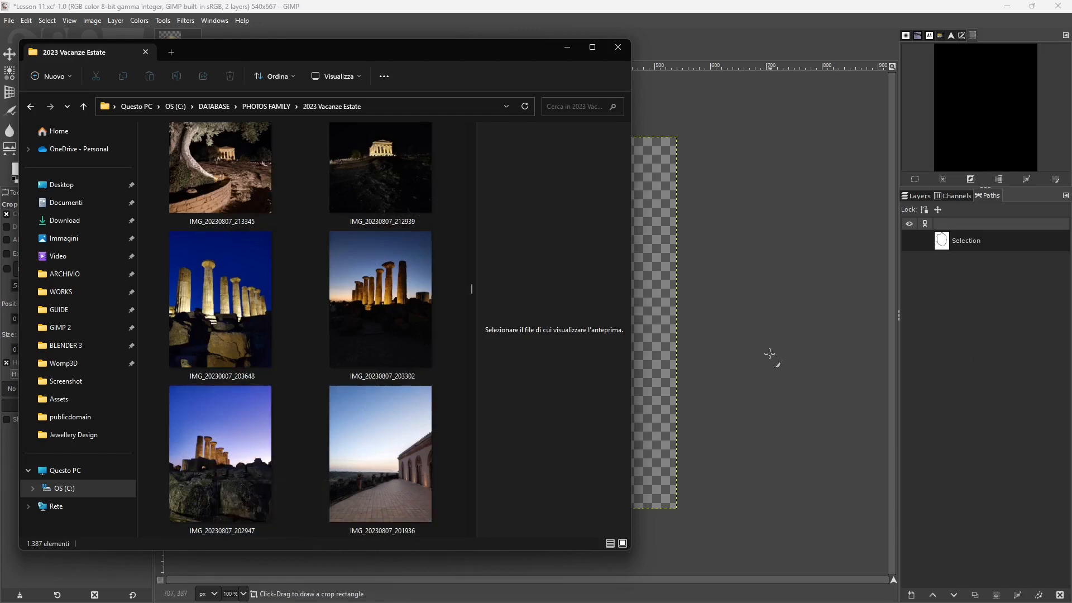
{"action": "left_click_drag", "start_coordinate": [254, 435], "coordinate": [658, 317]}
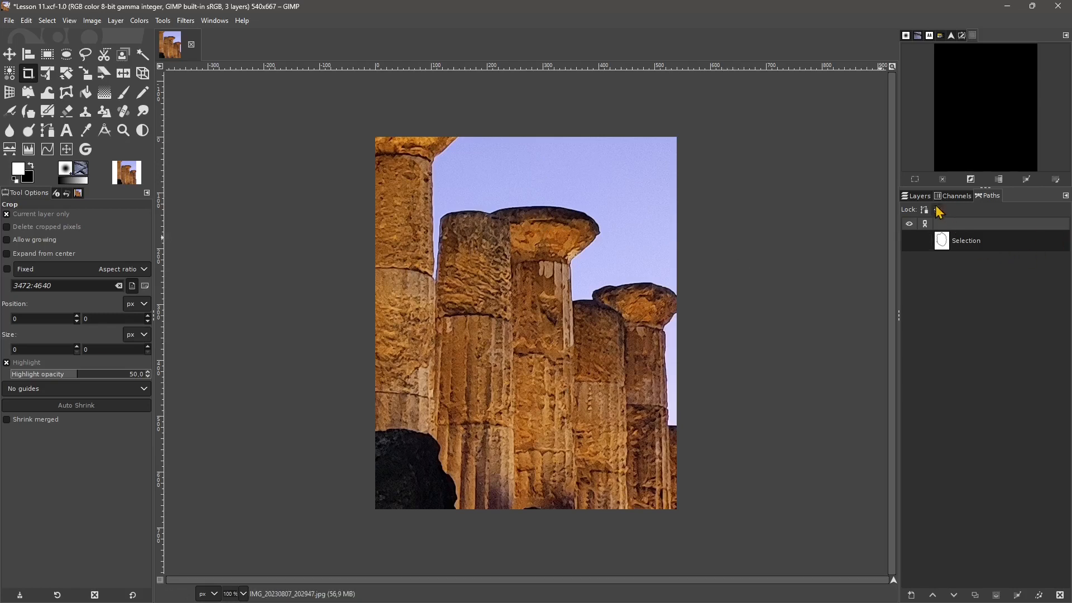
{"action": "left_click", "coordinate": [916, 196]}
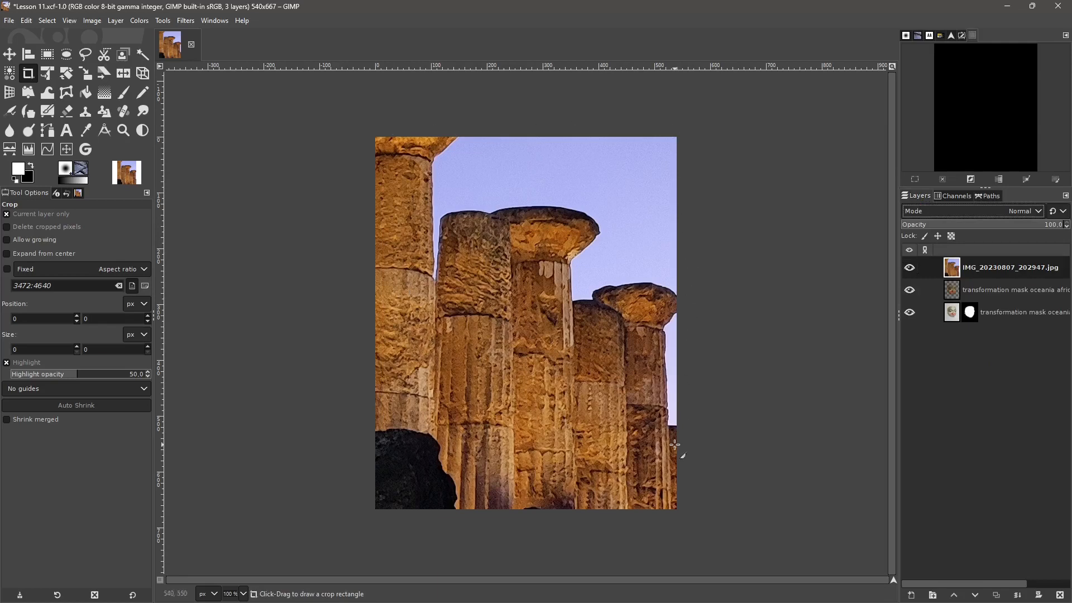
- Close Lesson 11.xcf without saving and open IMG_20230807_202947 from the file explorer as its own image
{"action": "left_click", "coordinate": [191, 44]}
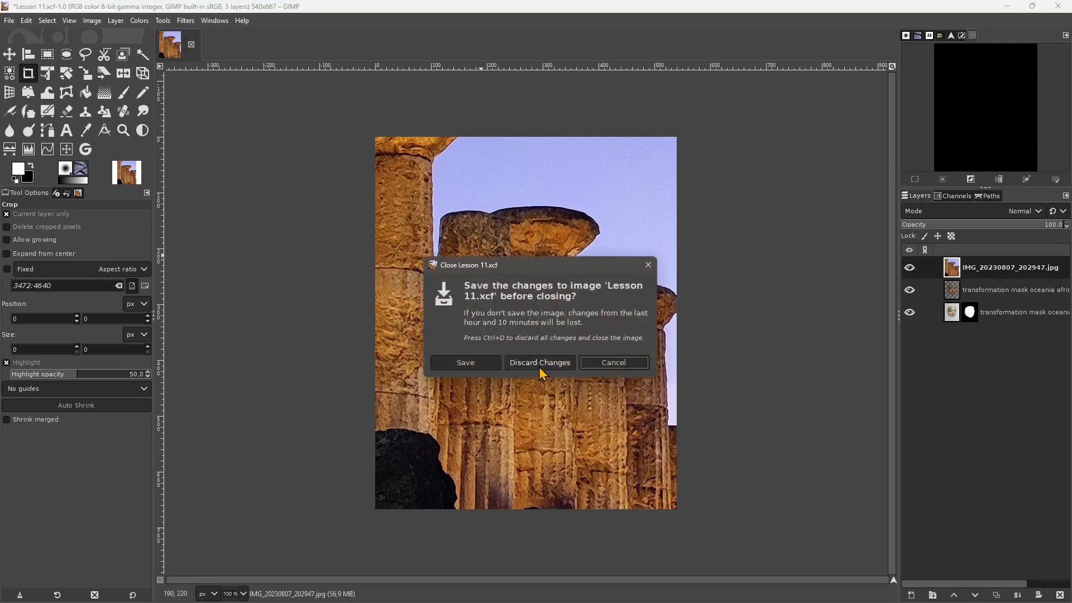
{"action": "left_click", "coordinate": [539, 368]}
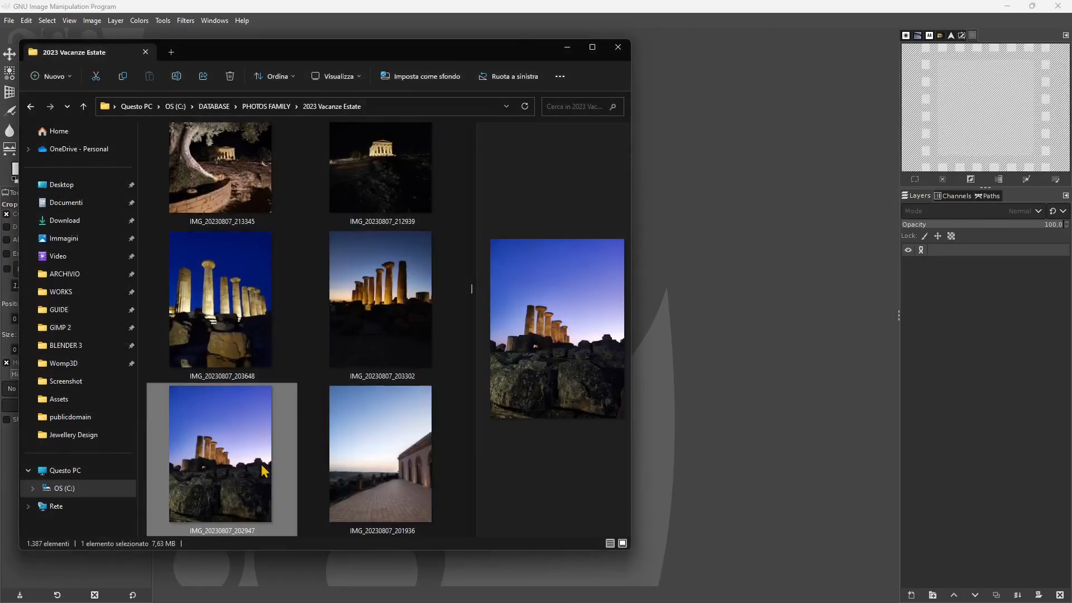
{"action": "left_click_drag", "start_coordinate": [261, 458], "coordinate": [692, 354]}
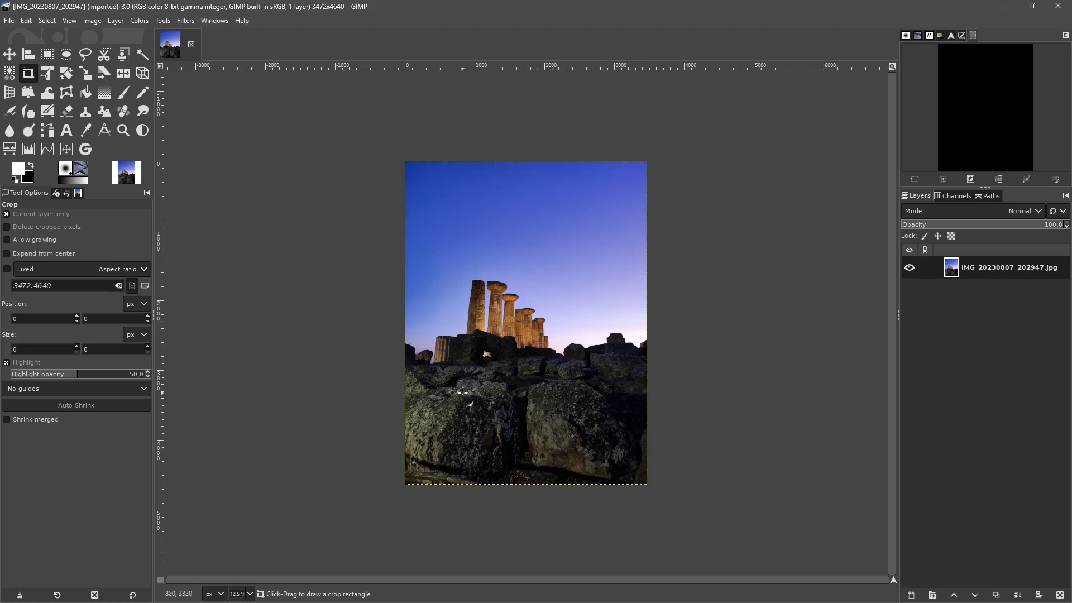
{"action": "scroll", "coordinate": [514, 352], "scroll_direction": "up", "scroll_amount": 1}
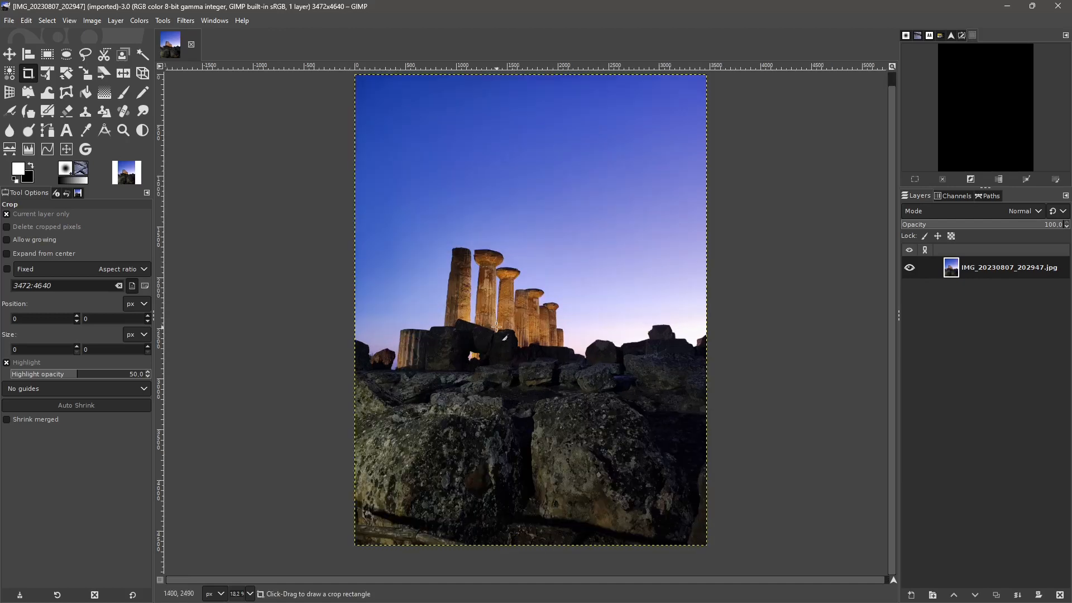
{"action": "left_click", "coordinate": [892, 67]}
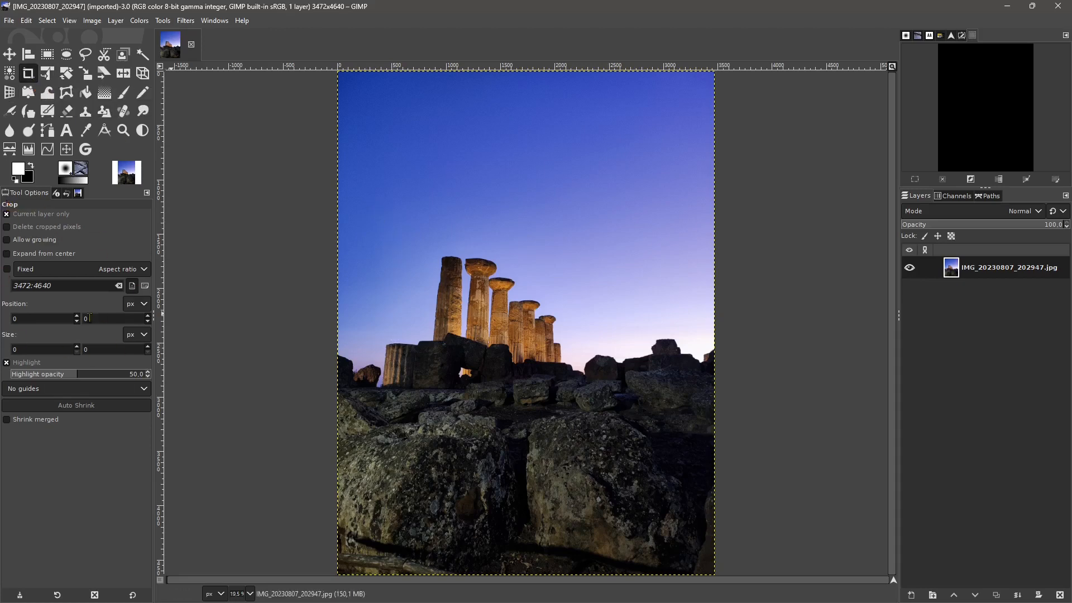
- Reset the Crop tool options to their defaults and draw a crop area about 1940 × 2180 px around the temple columns
{"action": "left_click", "coordinate": [133, 596]}
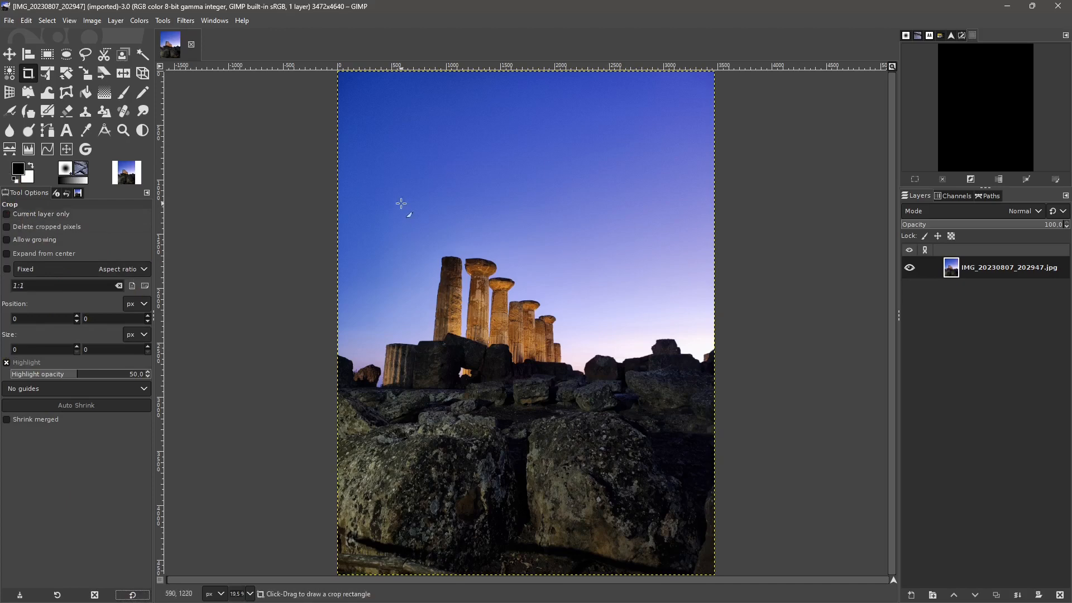
{"action": "left_click_drag", "start_coordinate": [374, 189], "coordinate": [584, 426]}
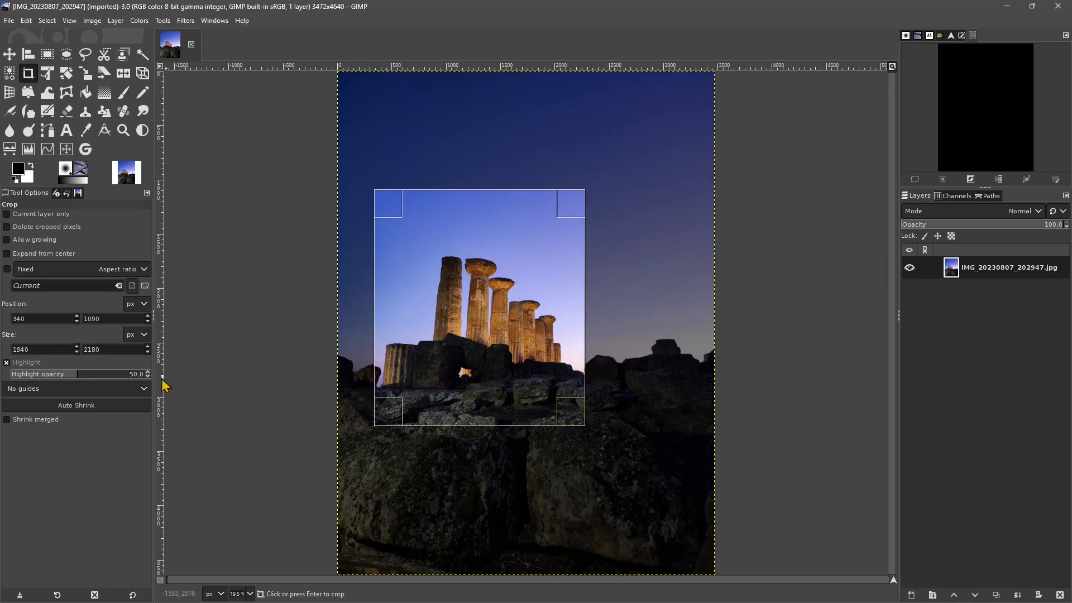
- Toggle the crop highlight off and on again, and raise the highlight opacity to about 89
{"action": "left_click", "coordinate": [17, 365]}
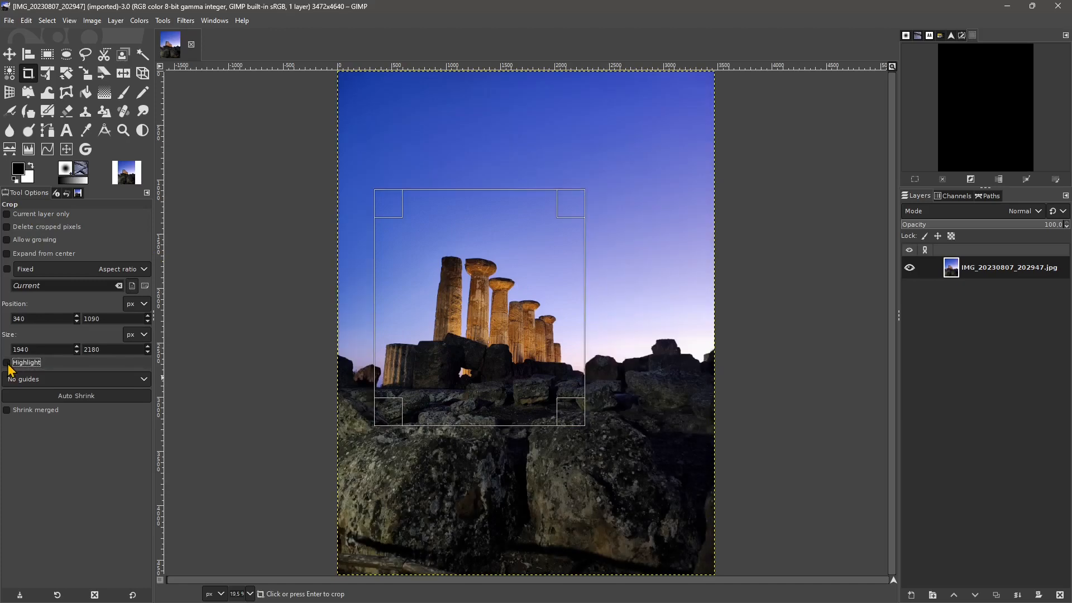
{"action": "left_click", "coordinate": [14, 365]}
{"action": "left_click", "coordinate": [12, 364]}
{"action": "left_click", "coordinate": [12, 364]}
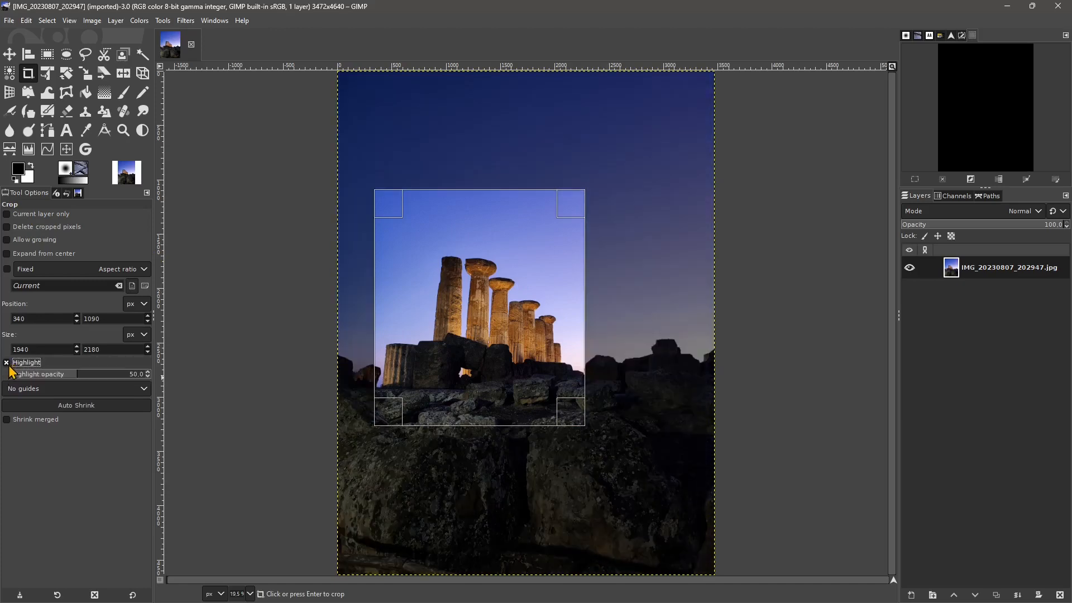
{"action": "left_click_drag", "start_coordinate": [60, 378], "coordinate": [145, 389]}
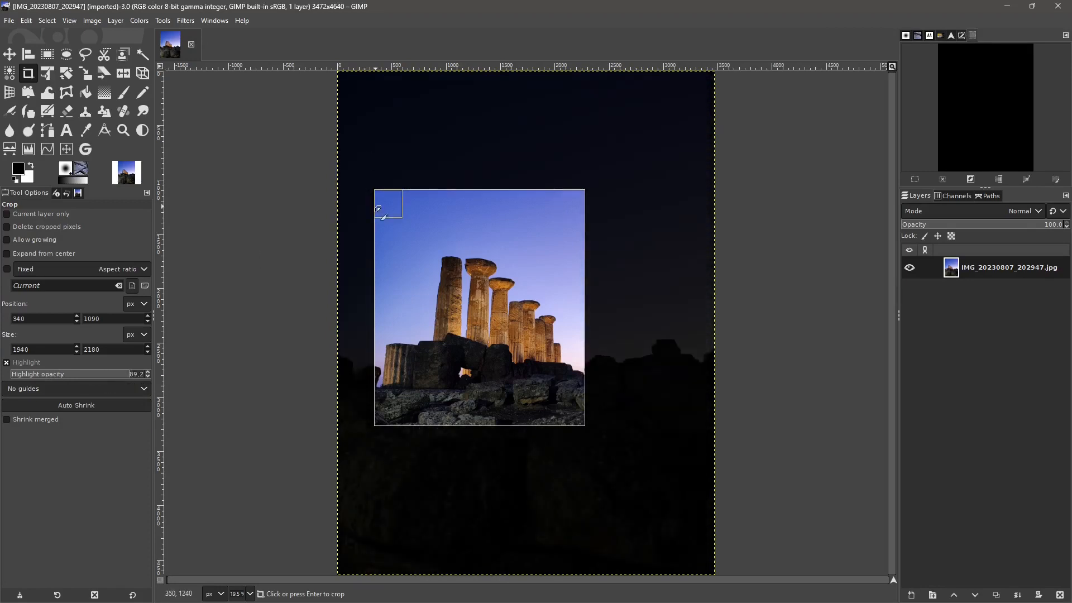
- Reshape the crop area by its corners and edges to about 1620 × 2420 px around the columns
{"action": "left_click_drag", "start_coordinate": [384, 199], "coordinate": [419, 197]}
{"action": "mouse_move", "coordinate": [576, 423]}
{"action": "left_mouse_down"}
{"action": "mouse_move", "coordinate": [553, 433]}
{"action": "mouse_move", "coordinate": [572, 438]}
{"action": "left_mouse_up"}
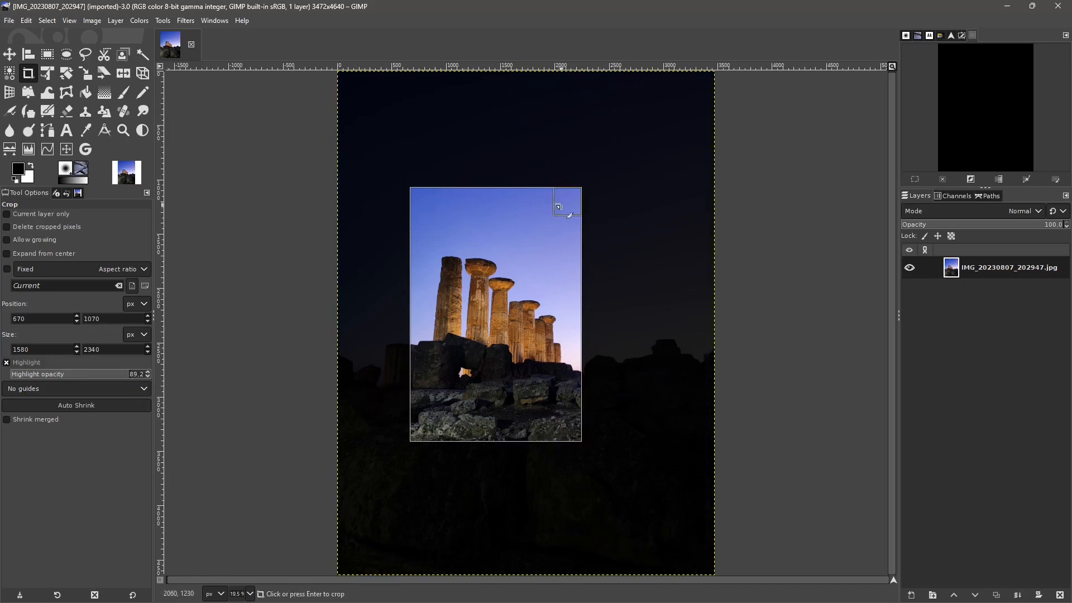
{"action": "mouse_move", "coordinate": [564, 210]}
{"action": "left_mouse_down"}
{"action": "mouse_move", "coordinate": [575, 244]}
{"action": "mouse_move", "coordinate": [579, 207]}
{"action": "left_mouse_up"}
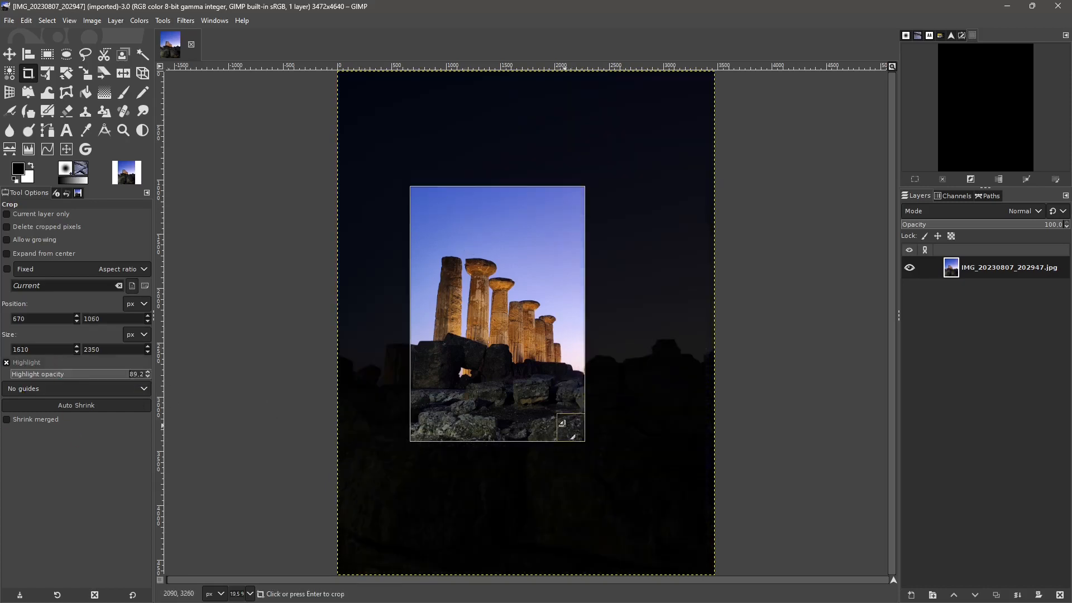
{"action": "left_click_drag", "start_coordinate": [564, 440], "coordinate": [562, 447]}
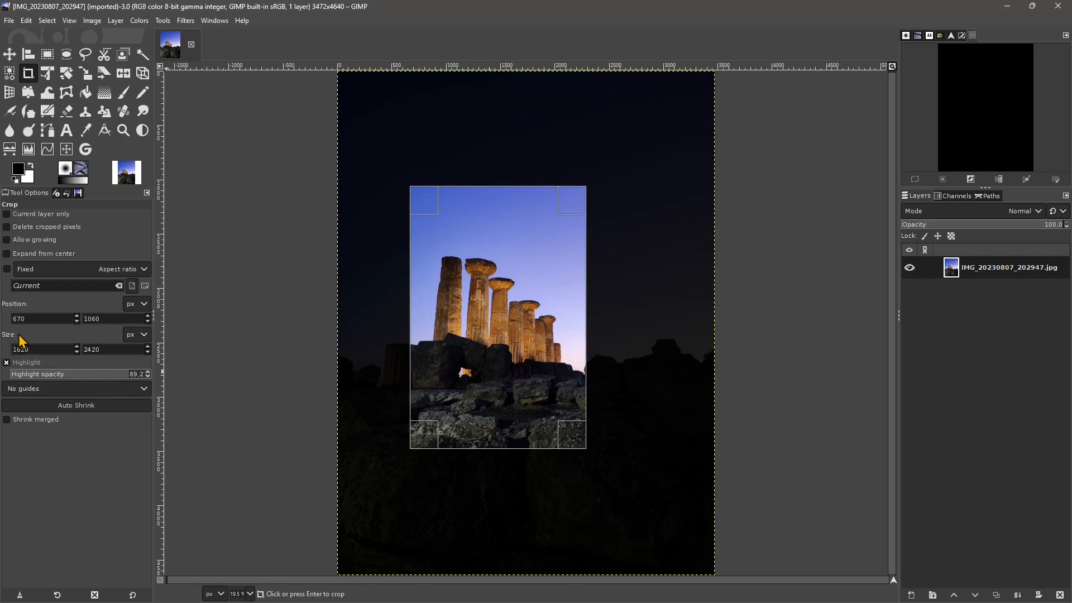
- Set the crop size to 1080 × 1920 px and crop the photo
{"action": "double_click", "coordinate": [35, 350]}
{"action": "left_click", "coordinate": [108, 350]}
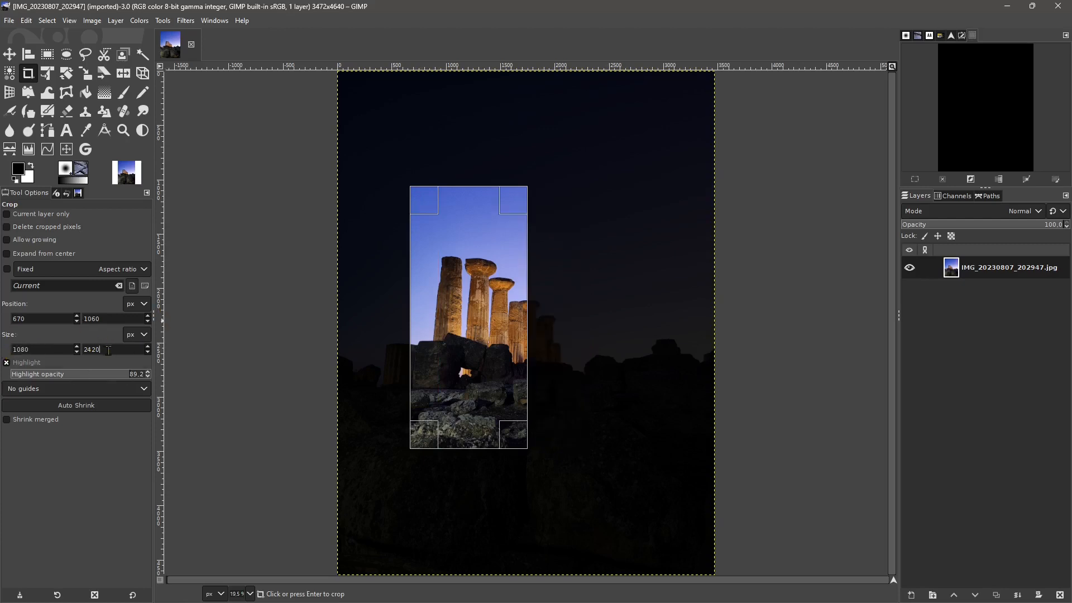
{"action": "double_click", "coordinate": [111, 349]}
{"action": "key", "text": "Return"}
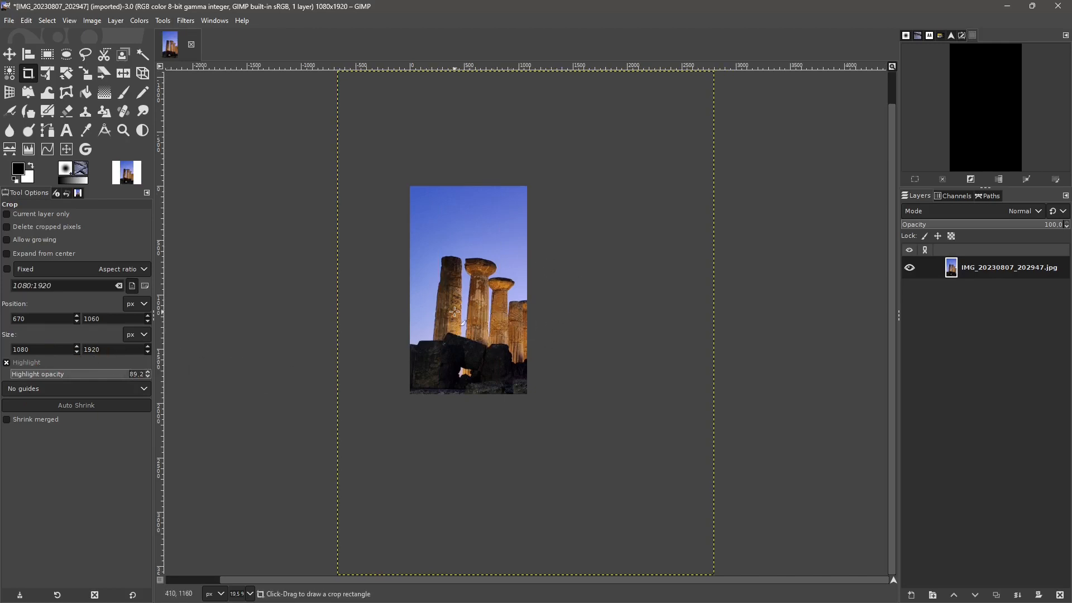
- Undo the crop and draw a fixed-aspect-ratio crop area, setting its width to 1080 px and enlarging it to about 1490 × 1991 px
{"action": "key", "text": "ctrl+z"}
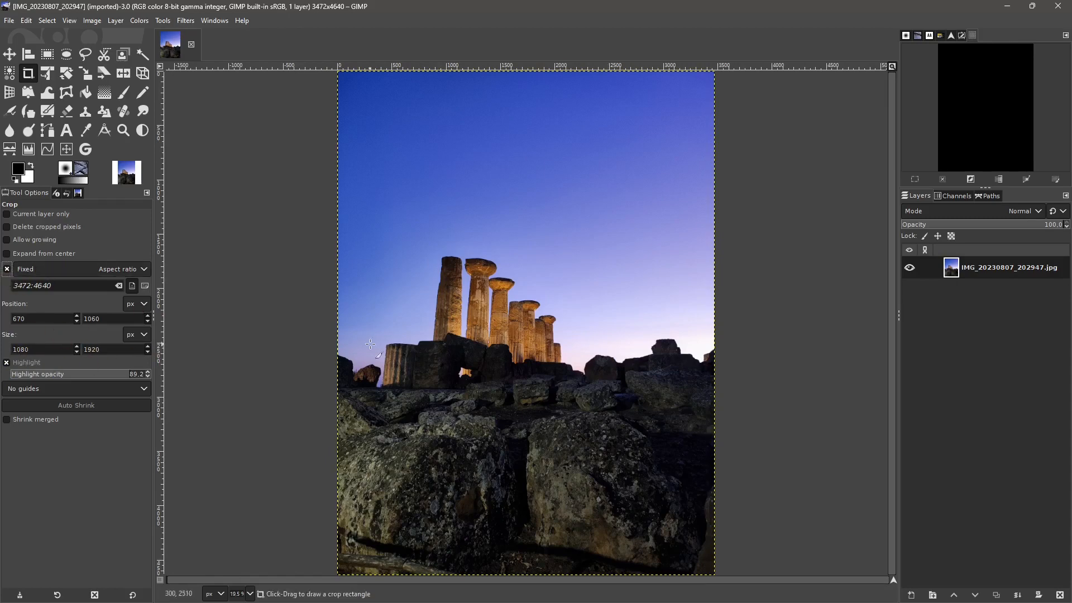
{"action": "left_click_drag", "start_coordinate": [428, 281], "coordinate": [478, 550]}
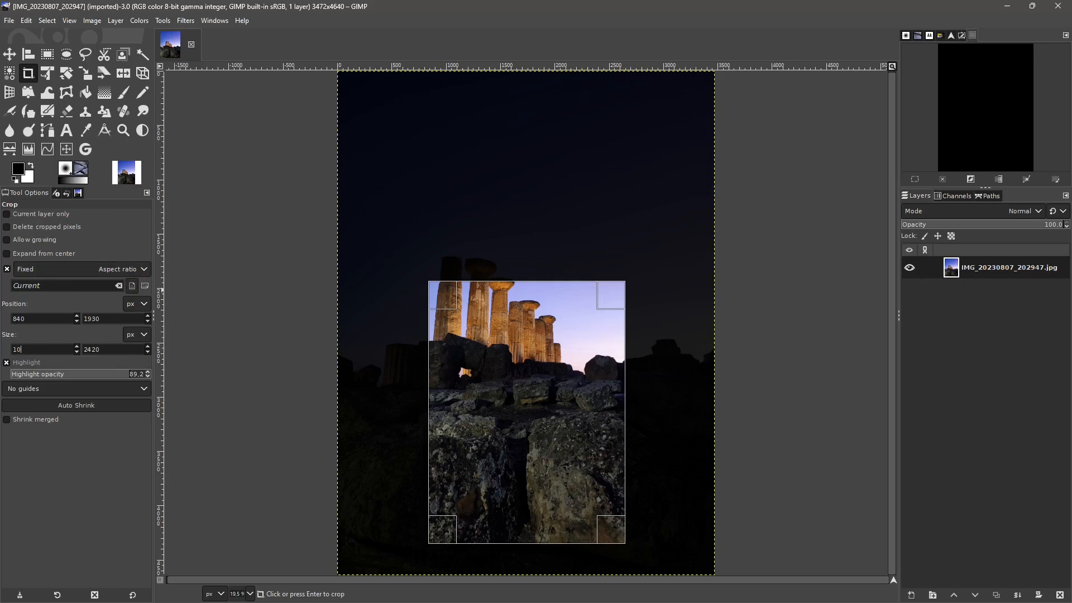
{"action": "left_click", "coordinate": [108, 350]}
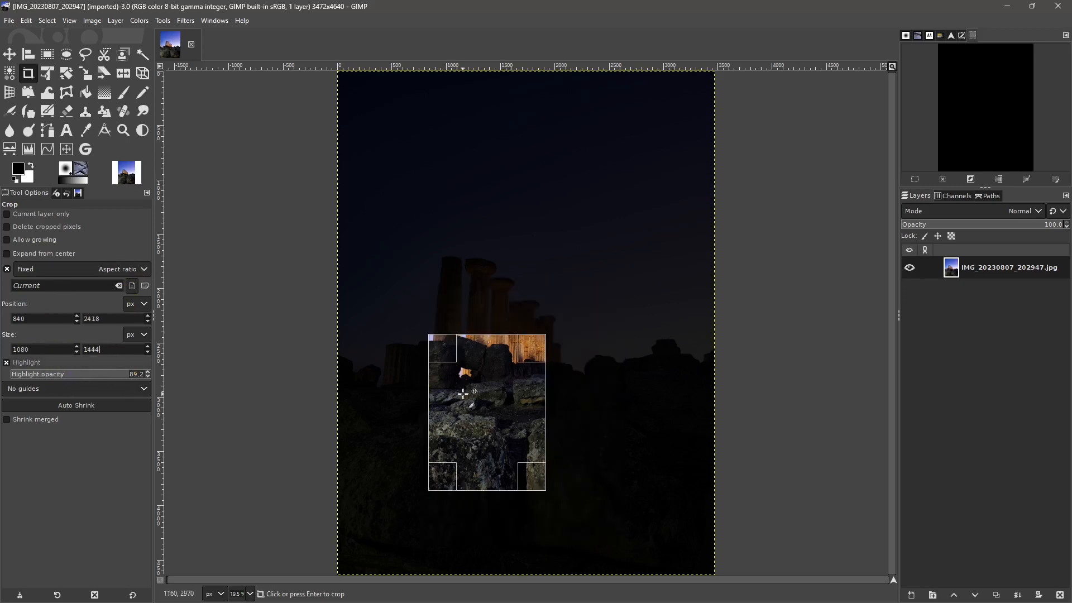
{"action": "left_click_drag", "start_coordinate": [526, 346], "coordinate": [570, 286]}
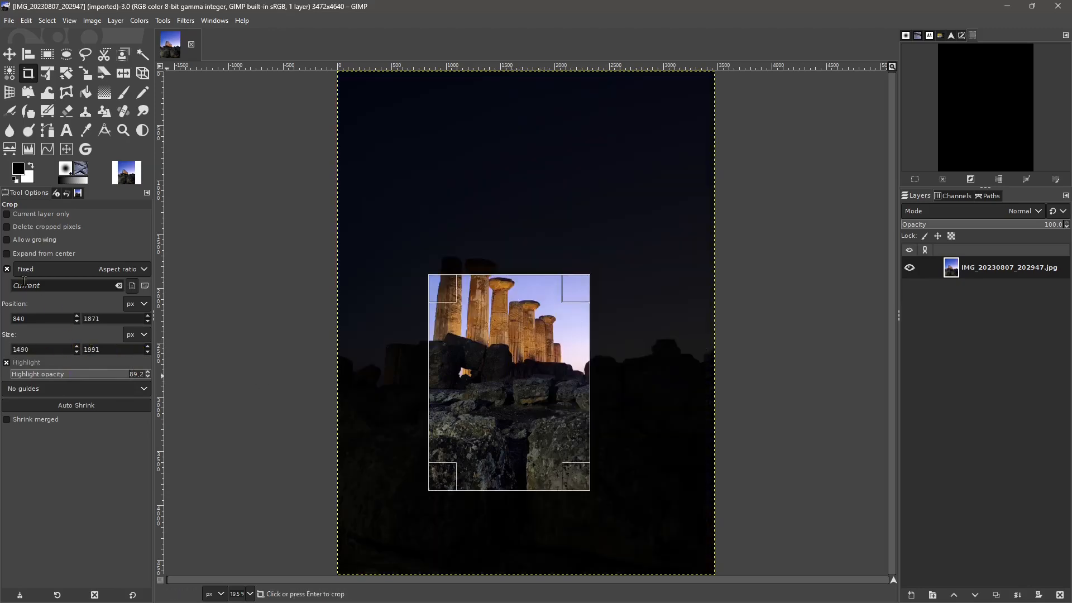
- Release the fixed aspect ratio, set the crop size to 1080 × 1920 px, and lock the aspect ratio again
{"action": "left_click", "coordinate": [7, 271]}
{"action": "type", "text": "1920"}
{"action": "left_click", "coordinate": [50, 353]}
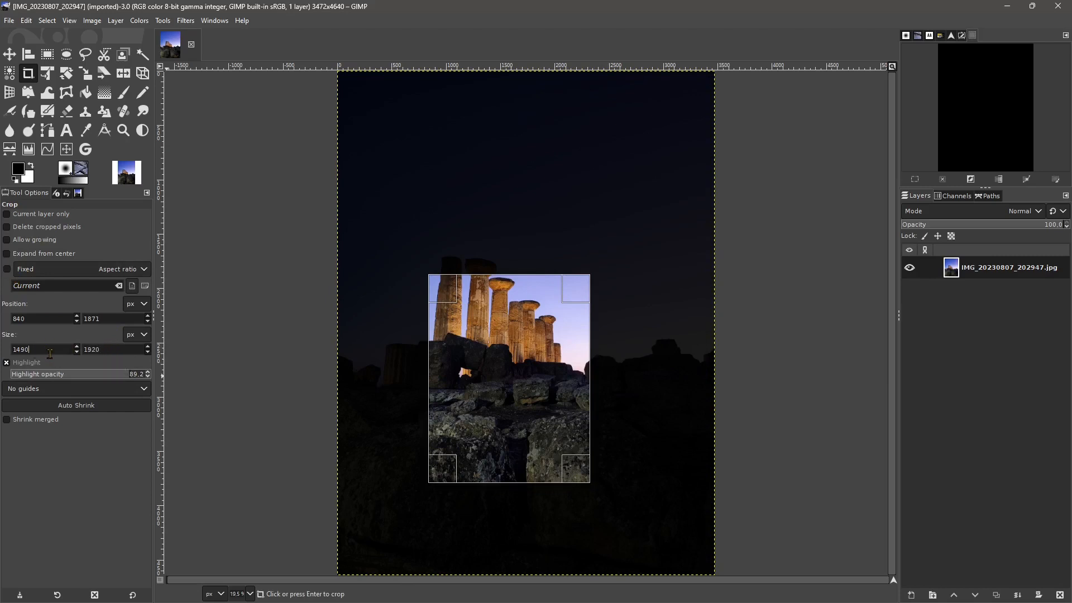
{"action": "left_click_drag", "start_coordinate": [50, 354], "coordinate": [20, 352]}
{"action": "left_click", "coordinate": [7, 268]}
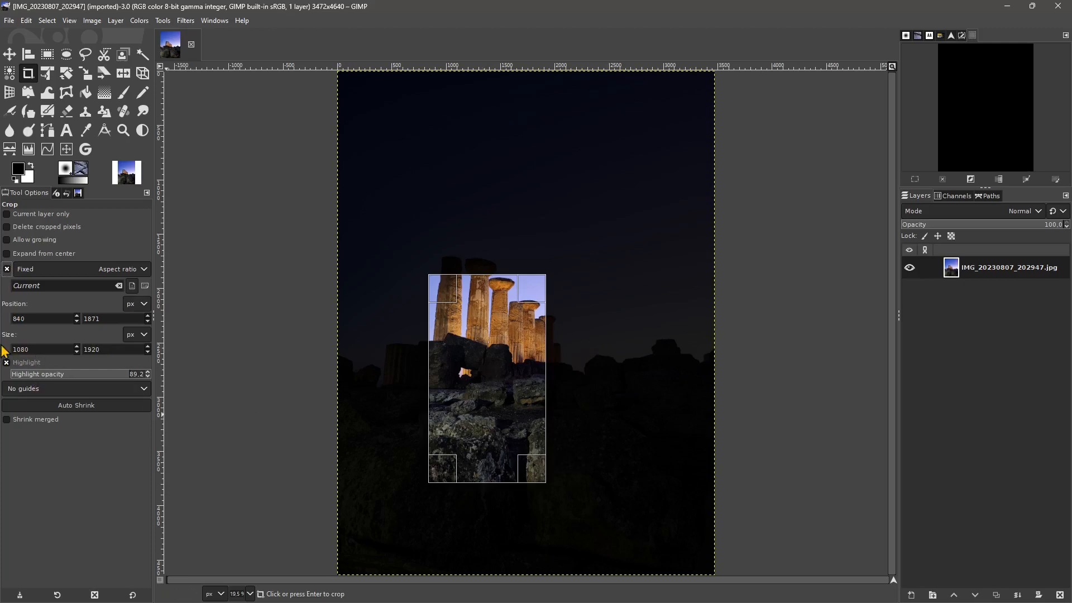
- Enlarge the crop area proportionally to about 1490 × 2648 px and move it to frame the columns
{"action": "left_click_drag", "start_coordinate": [438, 291], "coordinate": [419, 206]}
{"action": "left_click_drag", "start_coordinate": [568, 469], "coordinate": [565, 460]}
{"action": "left_click_drag", "start_coordinate": [468, 345], "coordinate": [485, 319]}
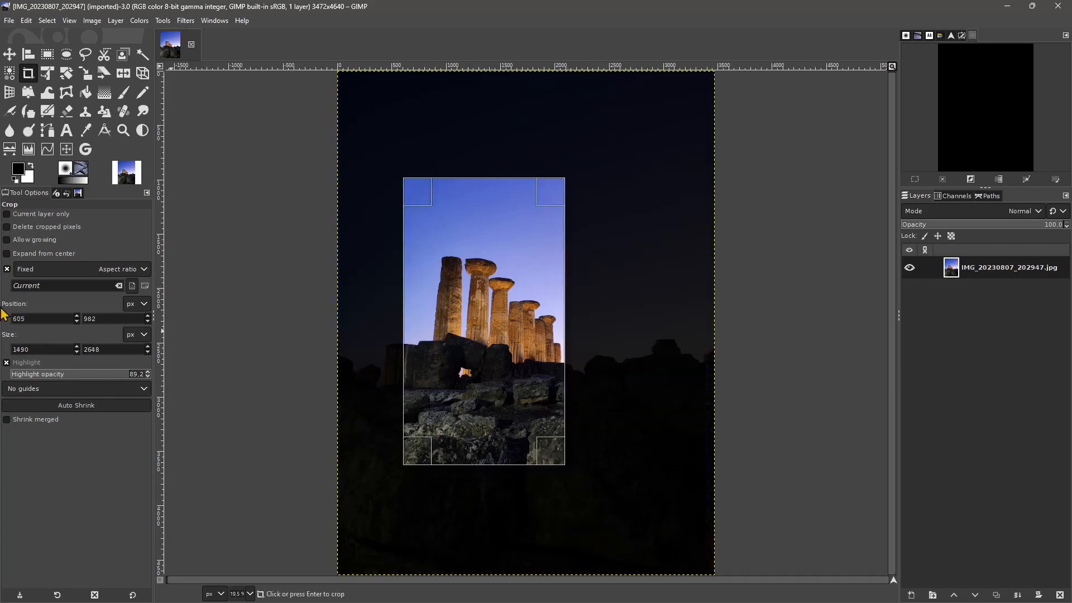
- Nudge the crop area's position to X 616 px and Y 993 px
{"action": "double_click", "coordinate": [77, 316]}
{"action": "left_click", "coordinate": [78, 317]}
{"action": "left_click", "coordinate": [77, 317]}
{"action": "left_click", "coordinate": [78, 315]}
{"action": "left_click", "coordinate": [78, 316]}
{"action": "left_click", "coordinate": [78, 316]}
{"action": "left_click", "coordinate": [78, 316]}
{"action": "left_click", "coordinate": [78, 316]}
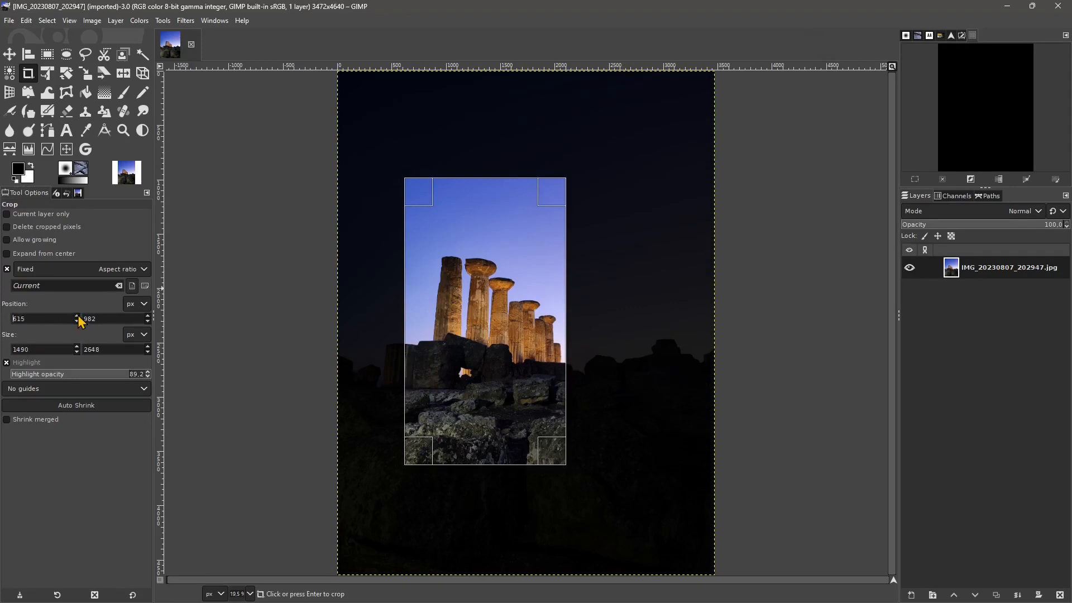
{"action": "double_click", "coordinate": [148, 317]}
{"action": "left_click", "coordinate": [148, 317]}
{"action": "left_click", "coordinate": [148, 317]}
{"action": "left_click", "coordinate": [148, 317]}
{"action": "left_click", "coordinate": [148, 317]}
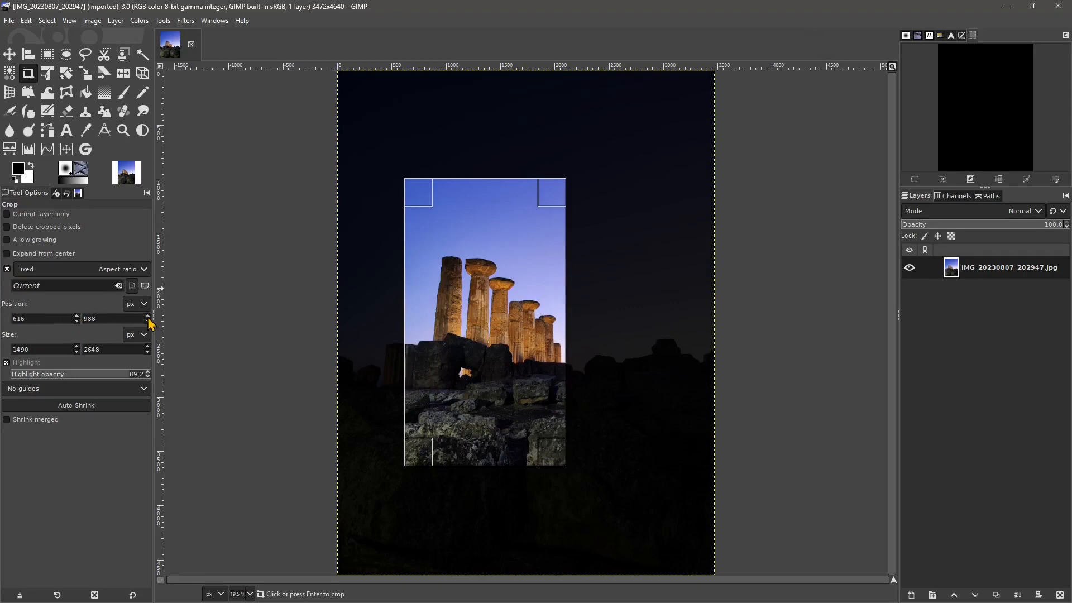
{"action": "left_click", "coordinate": [148, 317]}
{"action": "left_click", "coordinate": [148, 317]}
{"action": "left_click", "coordinate": [148, 317]}
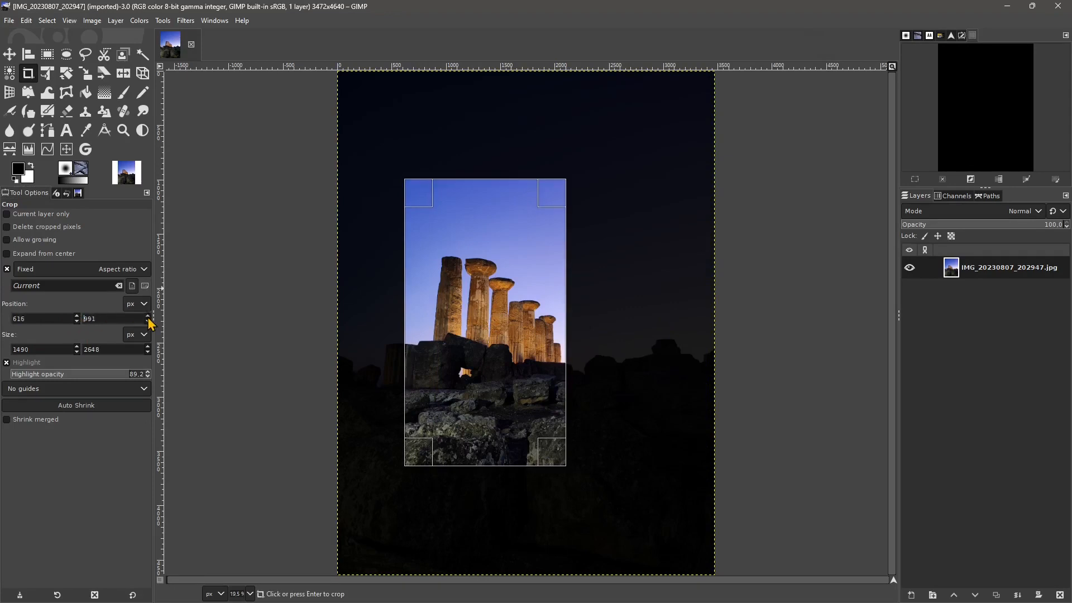
- Switch the fixed constraint to a width of 100 px and resize the crop area to about 2147 px high
{"action": "left_click", "coordinate": [40, 272]}
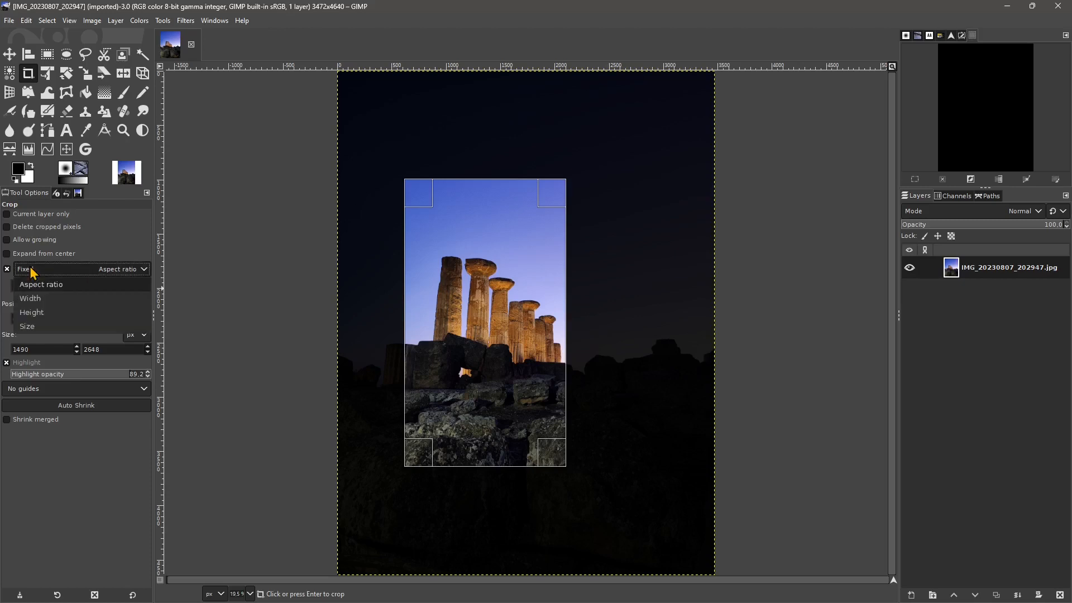
{"action": "left_click", "coordinate": [35, 302]}
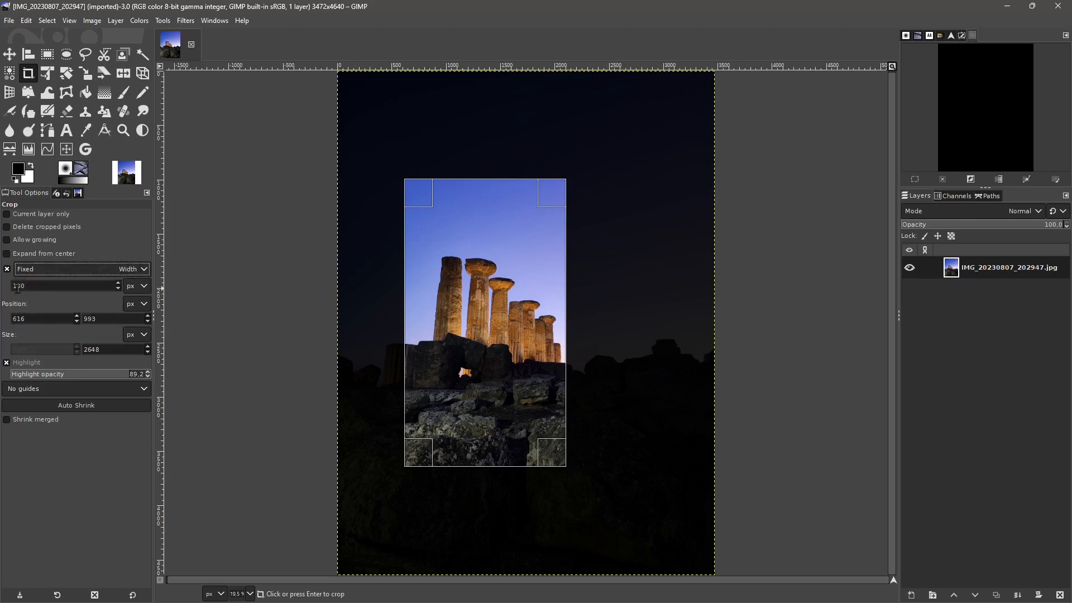
{"action": "left_click_drag", "start_coordinate": [562, 454], "coordinate": [547, 395]}
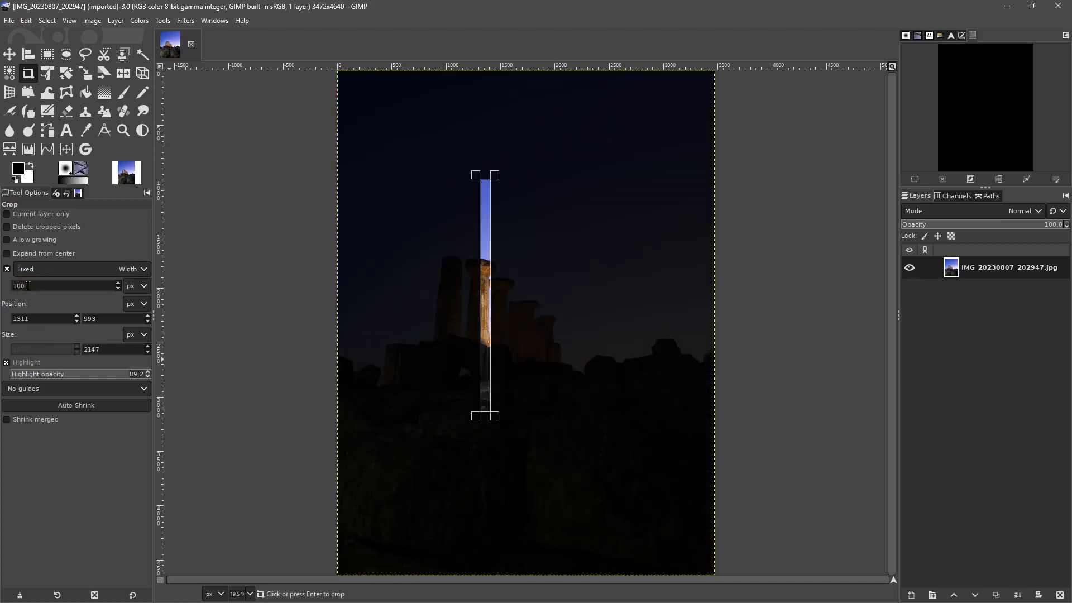
- Set the fixed crop width to 1000 px and redraw the crop area about 2420 px high over the leftmost columns
{"action": "left_click", "coordinate": [40, 284]}
{"action": "type", "text": "0"}
{"action": "left_click", "coordinate": [514, 271]}
{"action": "left_click_drag", "start_coordinate": [417, 207], "coordinate": [530, 440]}
{"action": "left_click_drag", "start_coordinate": [461, 430], "coordinate": [525, 376]}
{"action": "left_click_drag", "start_coordinate": [455, 220], "coordinate": [492, 149]}
- Switch the fixed constraint to a height of 100 px and draw a crop strip about 950 px wide across the columns
{"action": "left_click", "coordinate": [45, 273]}
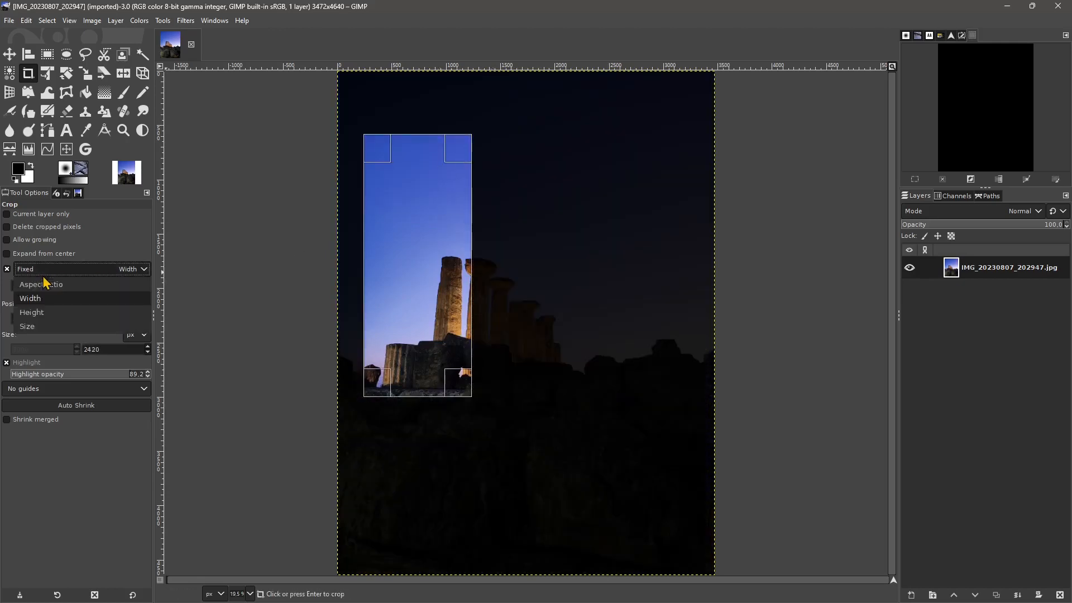
{"action": "left_click", "coordinate": [44, 314]}
{"action": "left_click_drag", "start_coordinate": [364, 260], "coordinate": [646, 270]}
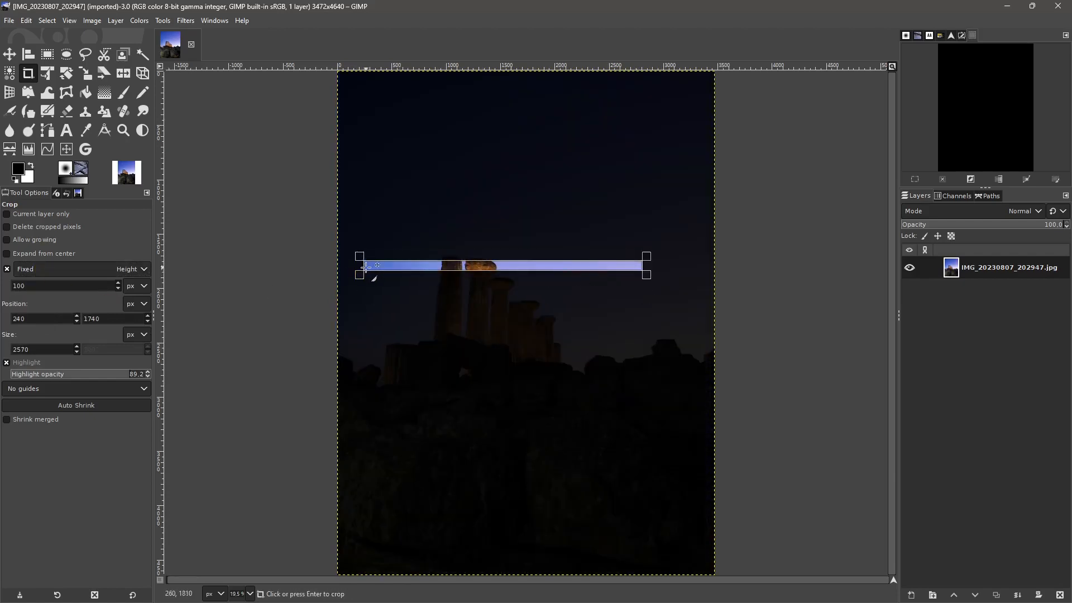
{"action": "left_click_drag", "start_coordinate": [652, 278], "coordinate": [574, 288]}
{"action": "left_click_drag", "start_coordinate": [472, 278], "coordinate": [575, 377]}
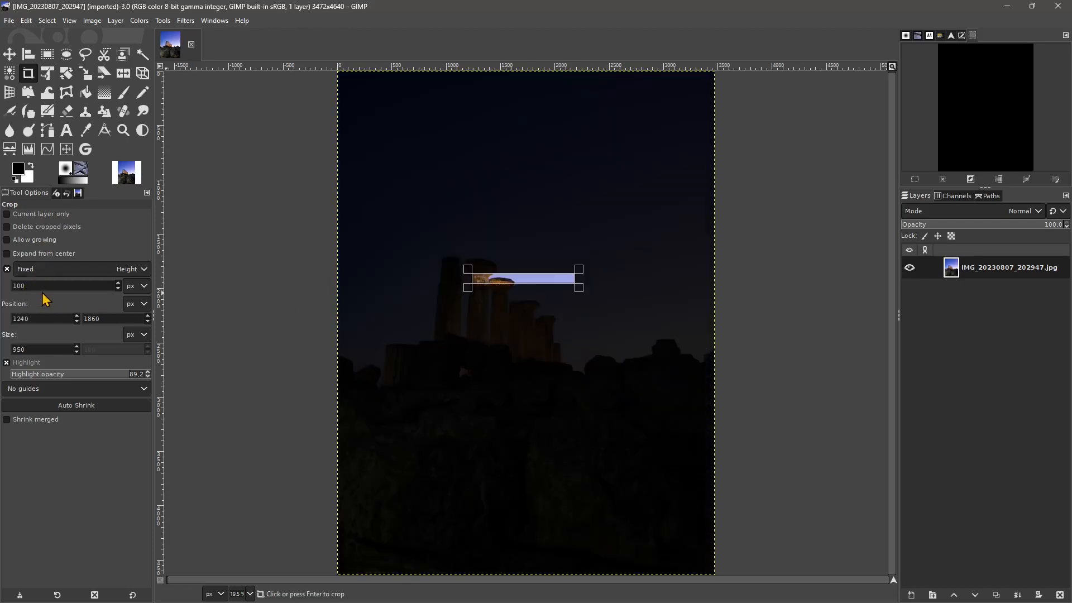
- Set the fixed crop height to 1000 px and draw a crop area about 1540 px wide above the columns
{"action": "type", "text": "0"}
{"action": "left_click", "coordinate": [401, 317]}
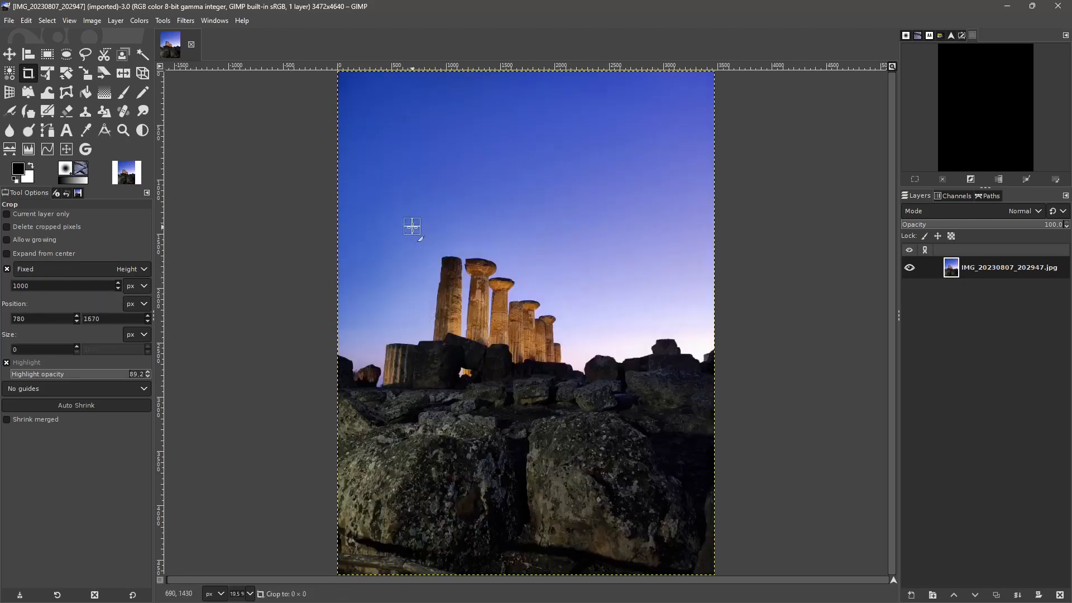
{"action": "left_click_drag", "start_coordinate": [412, 172], "coordinate": [579, 280]}
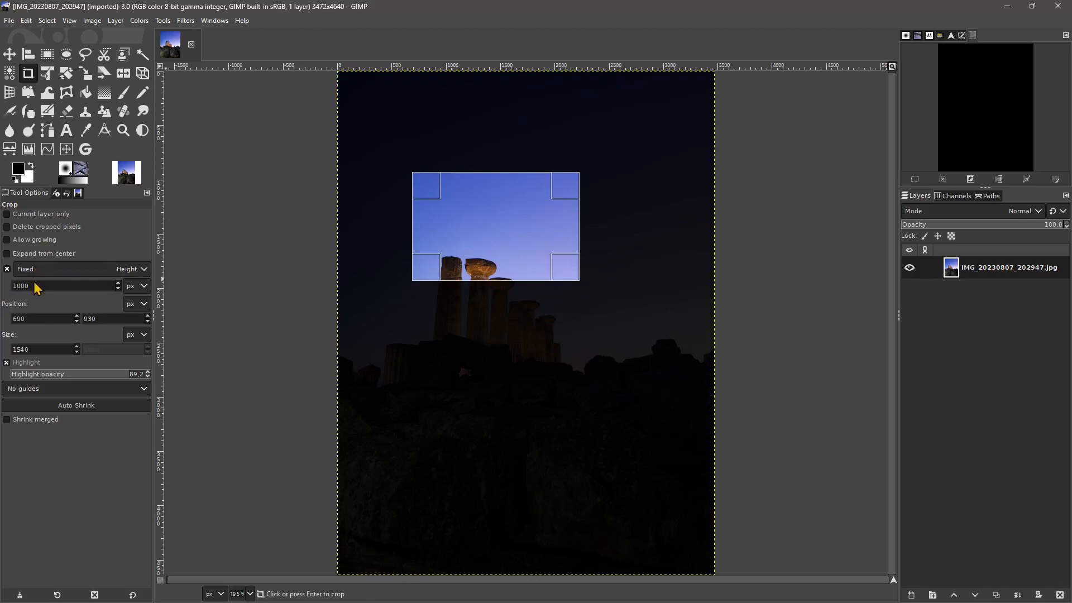
- Switch the fixed constraint to a size of 1000x1000 px and undo the accidental crop of the image
{"action": "left_click", "coordinate": [34, 272]}
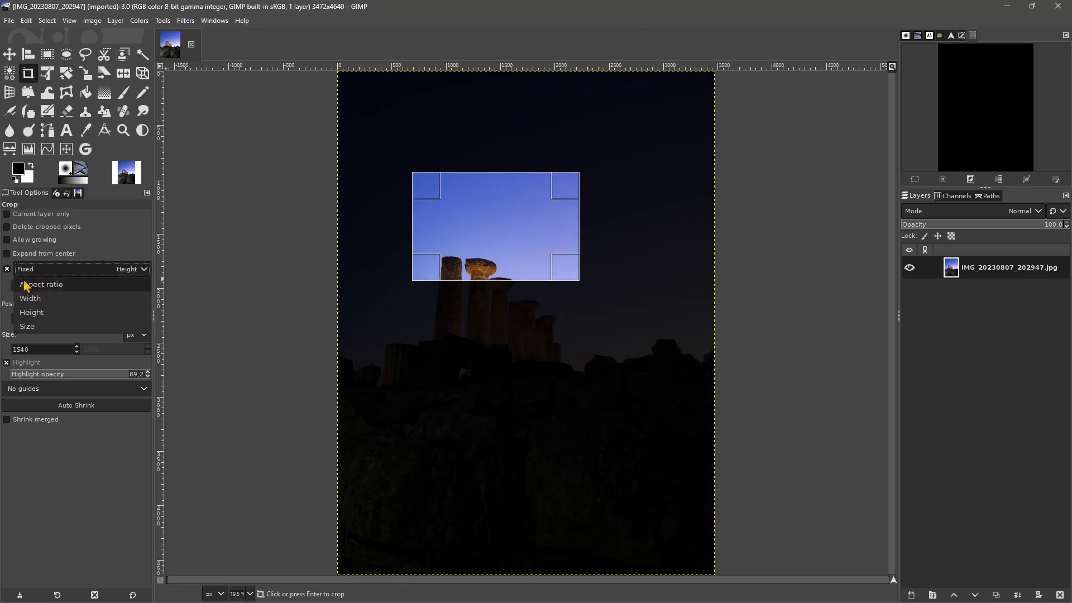
{"action": "left_click", "coordinate": [28, 326]}
{"action": "left_click", "coordinate": [52, 285]}
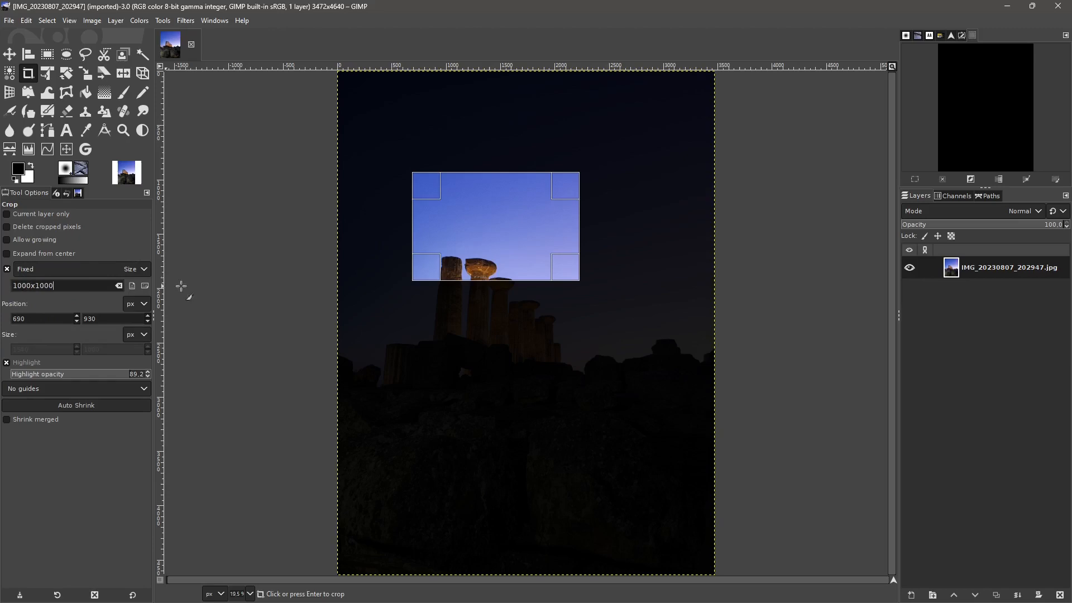
{"action": "type", "text": "0"}
{"action": "key", "text": "Return"}
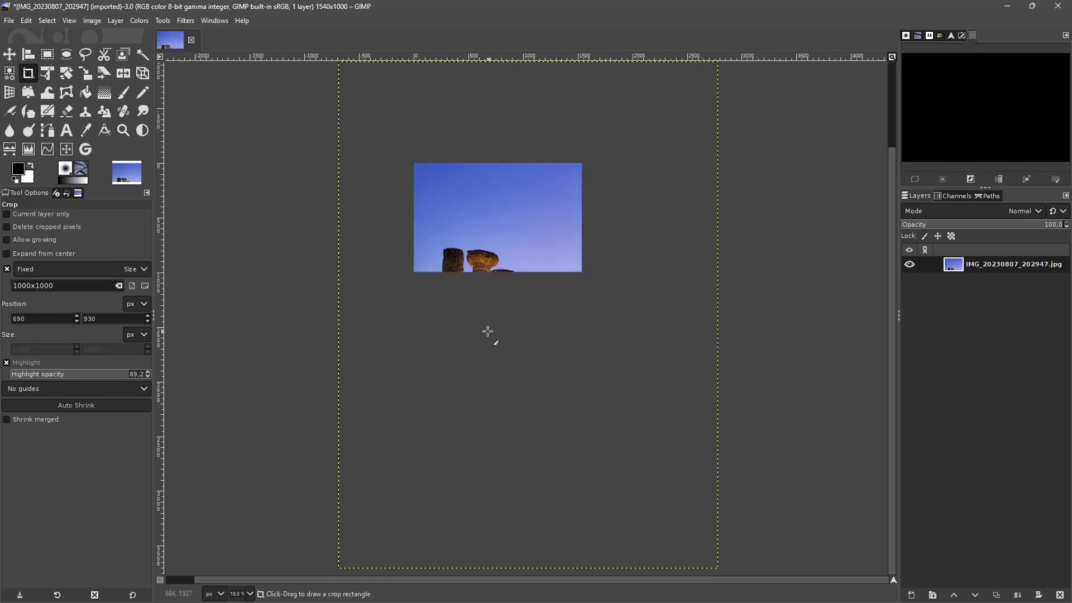
{"action": "key", "text": "ctrl+z"}
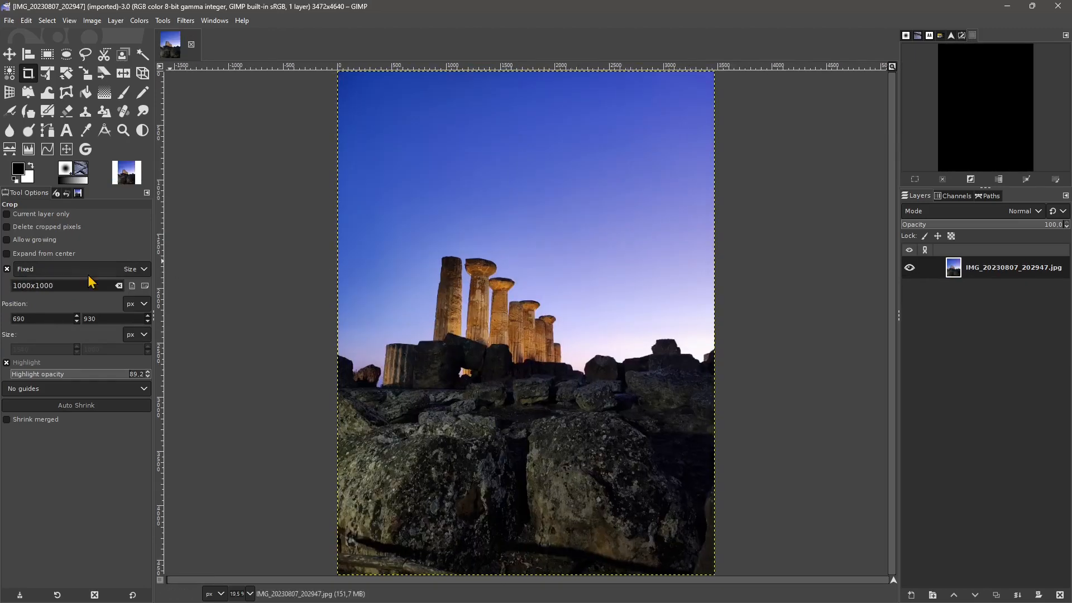
- Place the fixed-size crop area over the columns and move it to about X 770 px and Y 1460 px
{"action": "left_click_drag", "start_coordinate": [500, 373], "coordinate": [406, 220]}
{"action": "mouse_move", "coordinate": [531, 299]}
{"action": "left_mouse_down"}
{"action": "mouse_move", "coordinate": [480, 240]}
{"action": "mouse_move", "coordinate": [552, 259]}
{"action": "mouse_move", "coordinate": [451, 200]}
{"action": "mouse_move", "coordinate": [408, 264]}
{"action": "mouse_move", "coordinate": [542, 351]}
{"action": "mouse_move", "coordinate": [593, 283]}
{"action": "mouse_move", "coordinate": [510, 312]}
{"action": "left_mouse_up"}
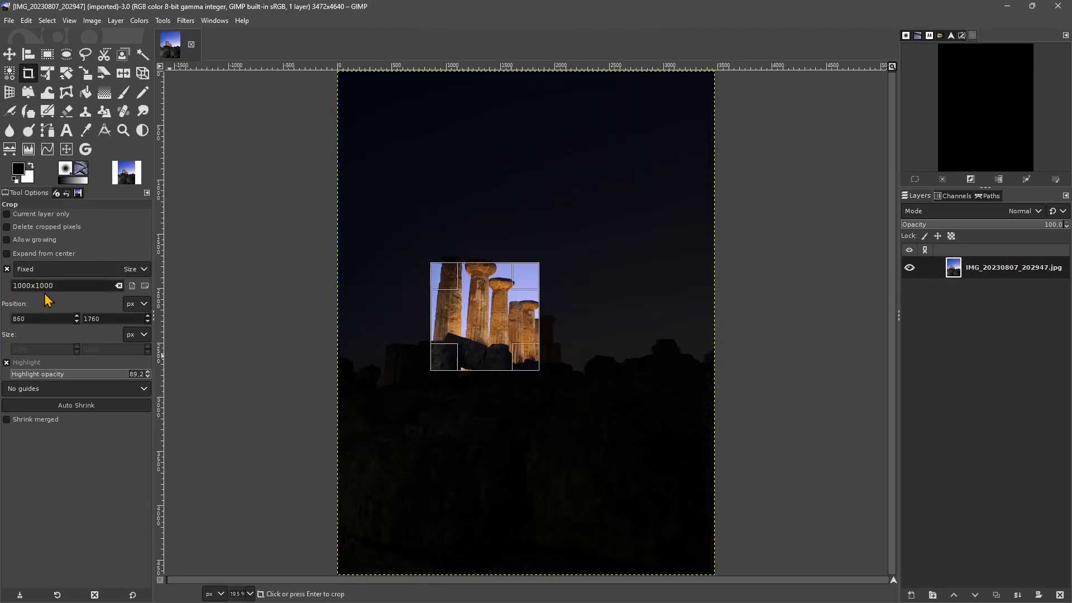
{"action": "left_click_drag", "start_coordinate": [520, 355], "coordinate": [510, 323]}
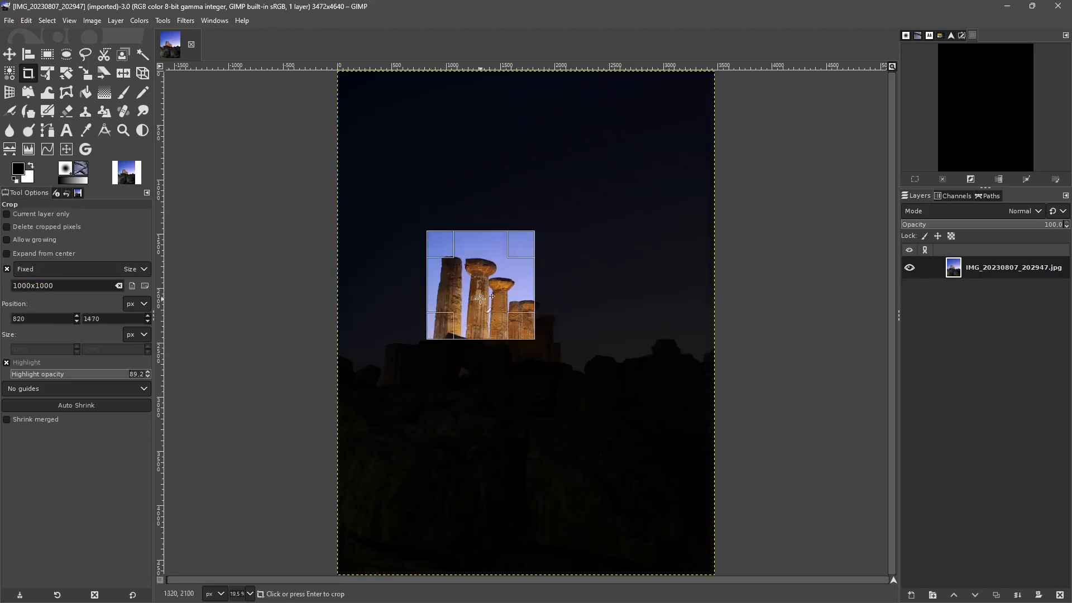
{"action": "left_click", "coordinate": [510, 322]}
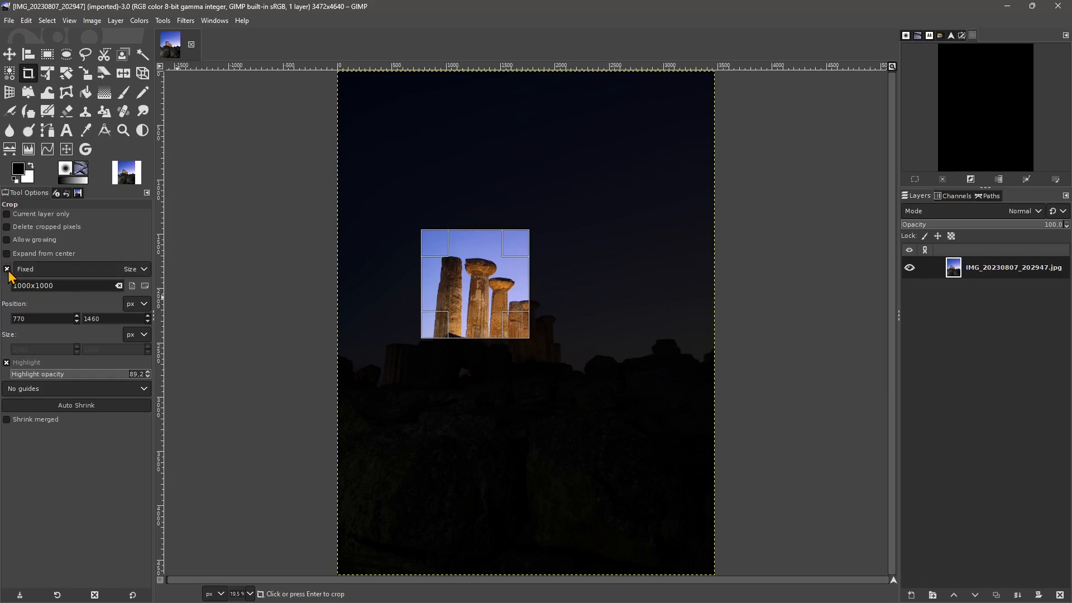
- Release the fixed size constraint and change its type back to aspect ratio
{"action": "left_click", "coordinate": [8, 269]}
{"action": "left_click", "coordinate": [41, 279]}
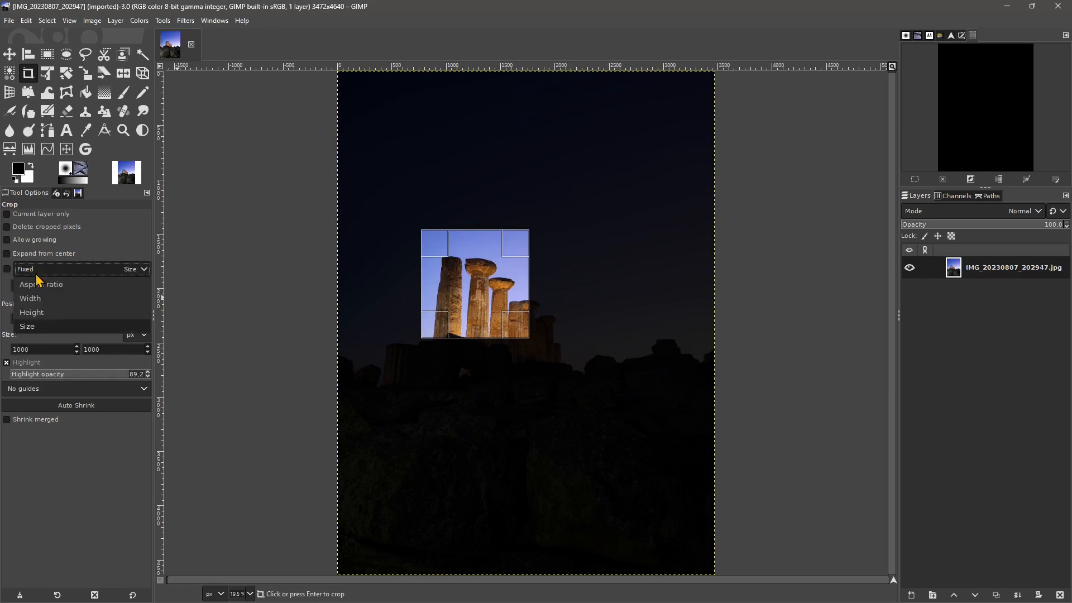
{"action": "left_click", "coordinate": [37, 278]}
- Resize the crop area freely from its corners and edges to about 1620 × 2440 px around the columns
{"action": "left_click_drag", "start_coordinate": [524, 319], "coordinate": [574, 375]}
{"action": "left_click_drag", "start_coordinate": [568, 246], "coordinate": [529, 243]}
{"action": "left_click_drag", "start_coordinate": [539, 289], "coordinate": [573, 289]}
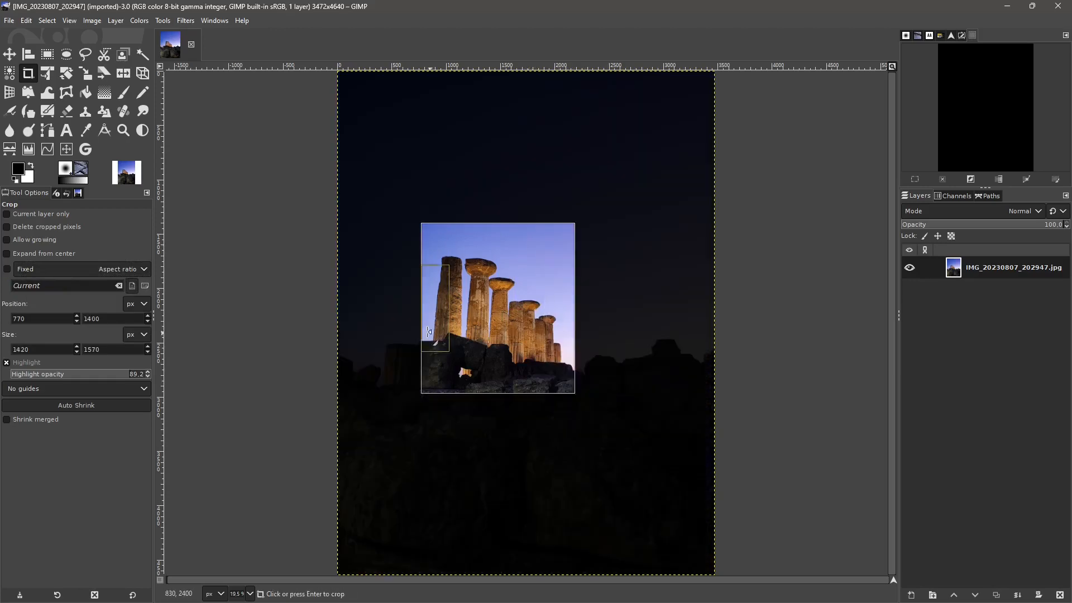
{"action": "left_click_drag", "start_coordinate": [422, 308], "coordinate": [401, 308]}
{"action": "left_click_drag", "start_coordinate": [501, 381], "coordinate": [501, 436]}
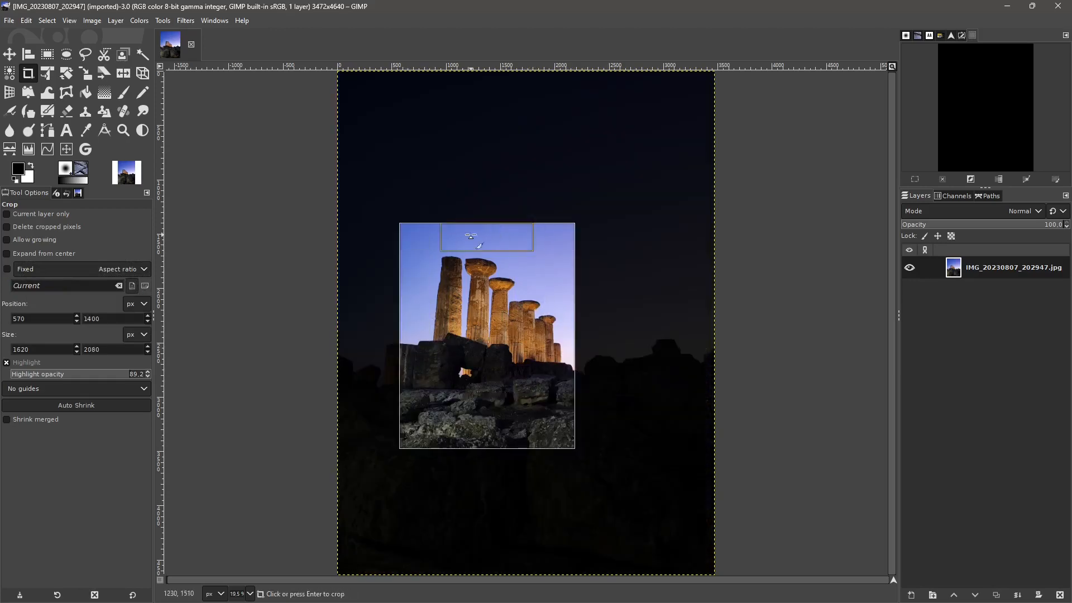
{"action": "left_click_drag", "start_coordinate": [480, 241], "coordinate": [480, 204]}
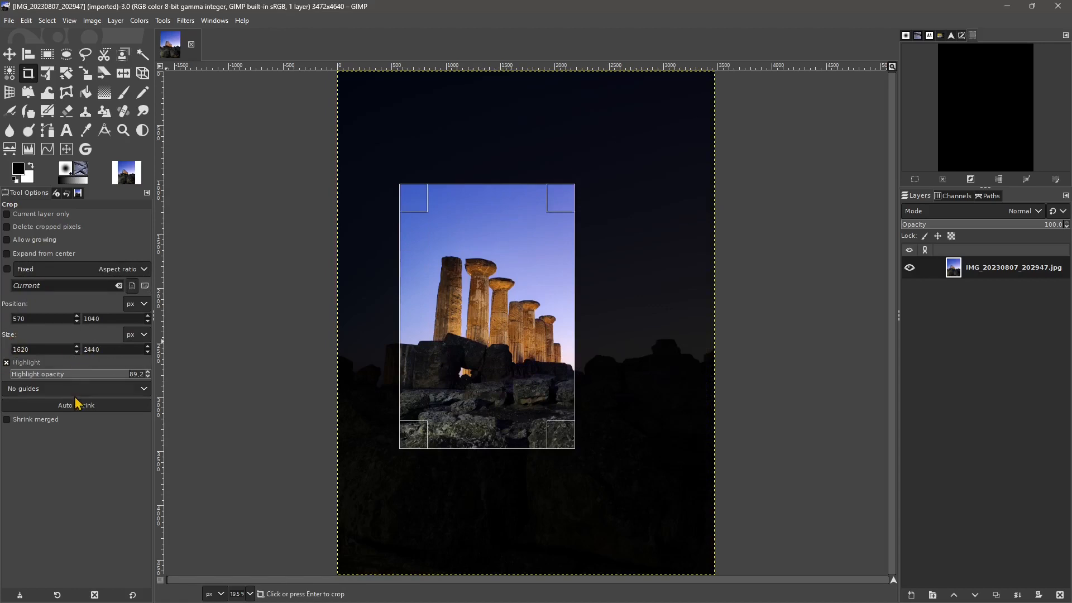
{"action": "double_click", "coordinate": [116, 347]}
- Try the center lines, golden sections and diagonal lines guides on the crop area, and turn the guides off again
{"action": "left_click", "coordinate": [76, 389]}
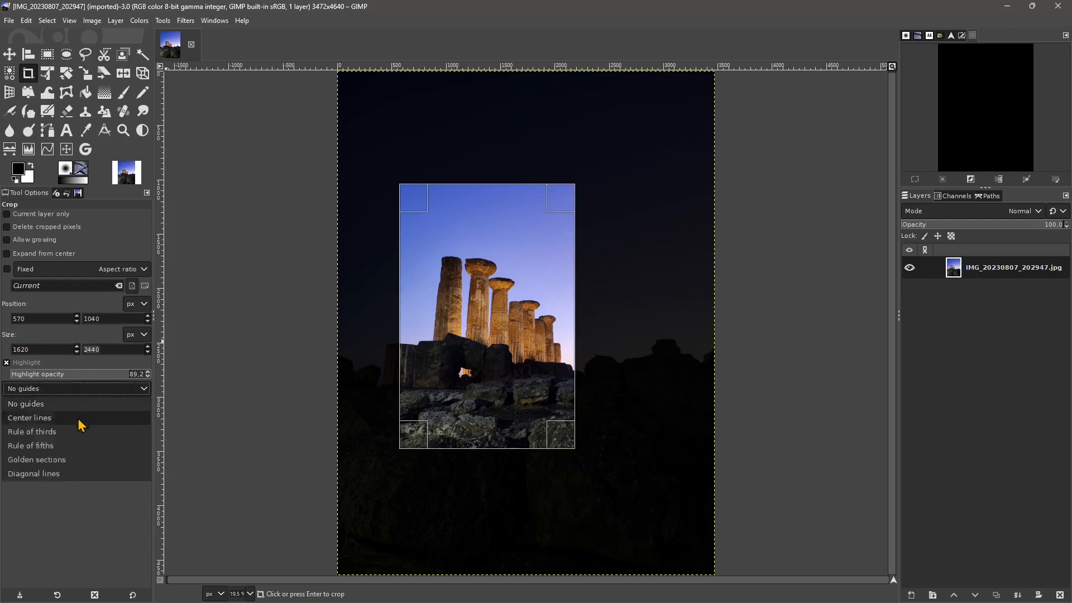
{"action": "left_click", "coordinate": [77, 413]}
{"action": "left_click", "coordinate": [78, 391]}
{"action": "left_click", "coordinate": [67, 460]}
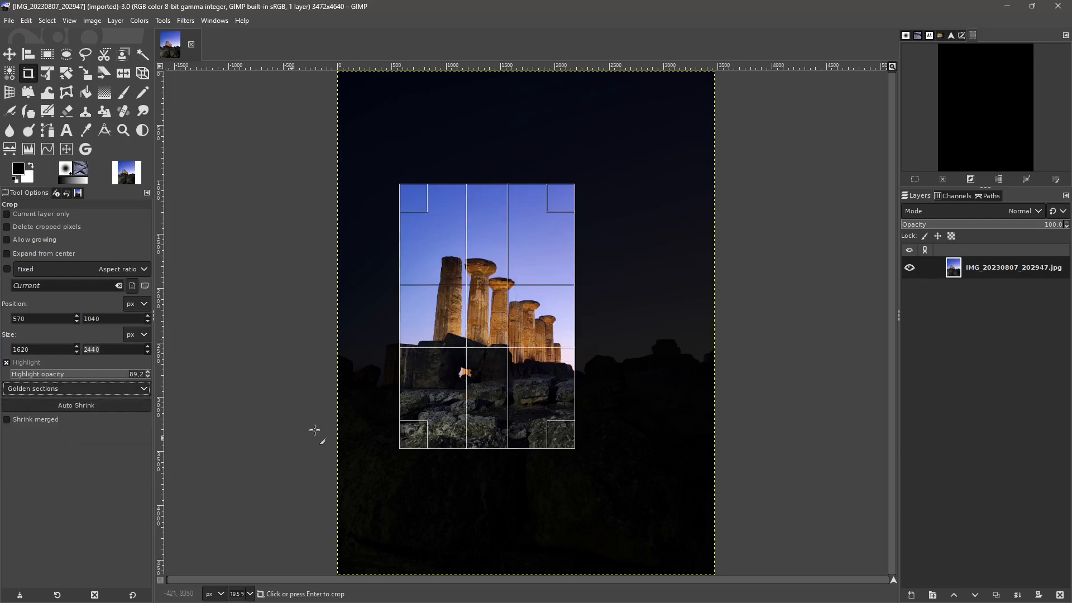
{"action": "left_click", "coordinate": [43, 394]}
{"action": "left_click", "coordinate": [52, 480]}
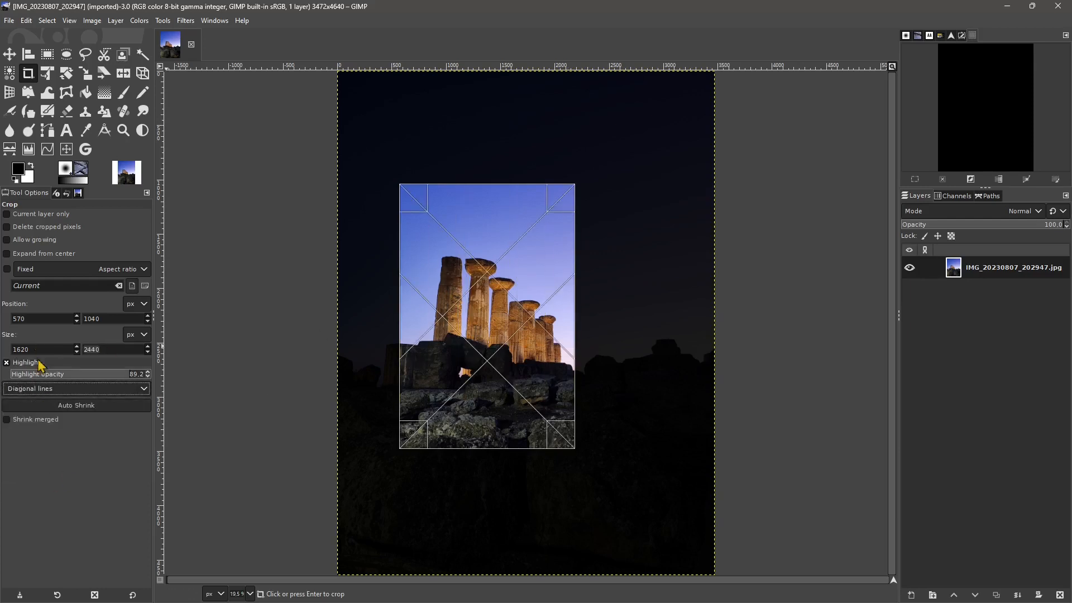
{"action": "left_click", "coordinate": [43, 389]}
{"action": "left_click", "coordinate": [45, 406]}
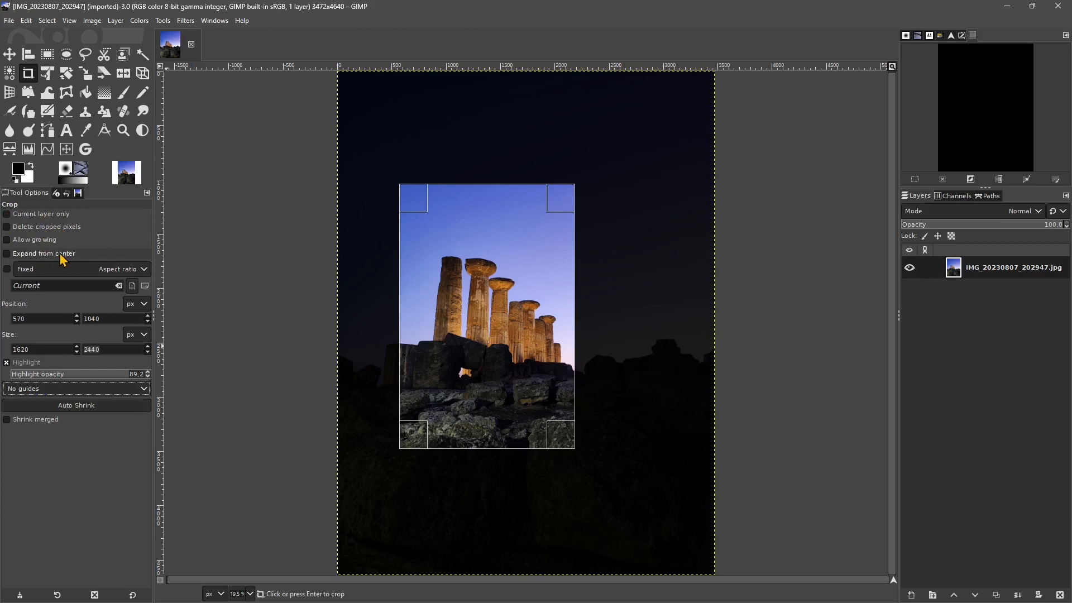
- Enable expanding from center and resize the crop area symmetrically to about 2760 × 1260 px
{"action": "left_click", "coordinate": [7, 254]}
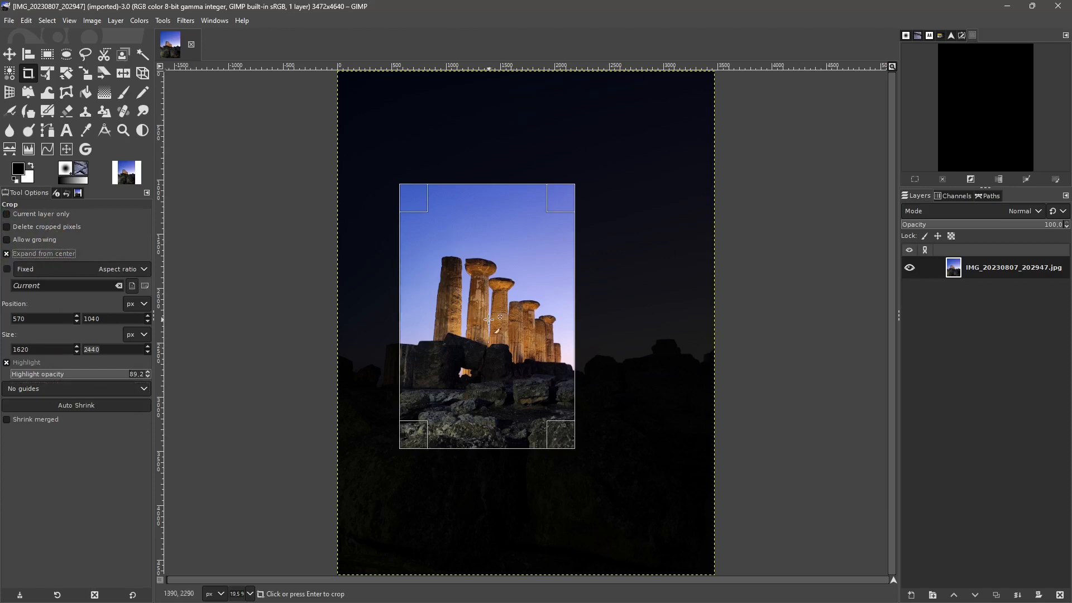
{"action": "left_click_drag", "start_coordinate": [488, 318], "coordinate": [545, 406]}
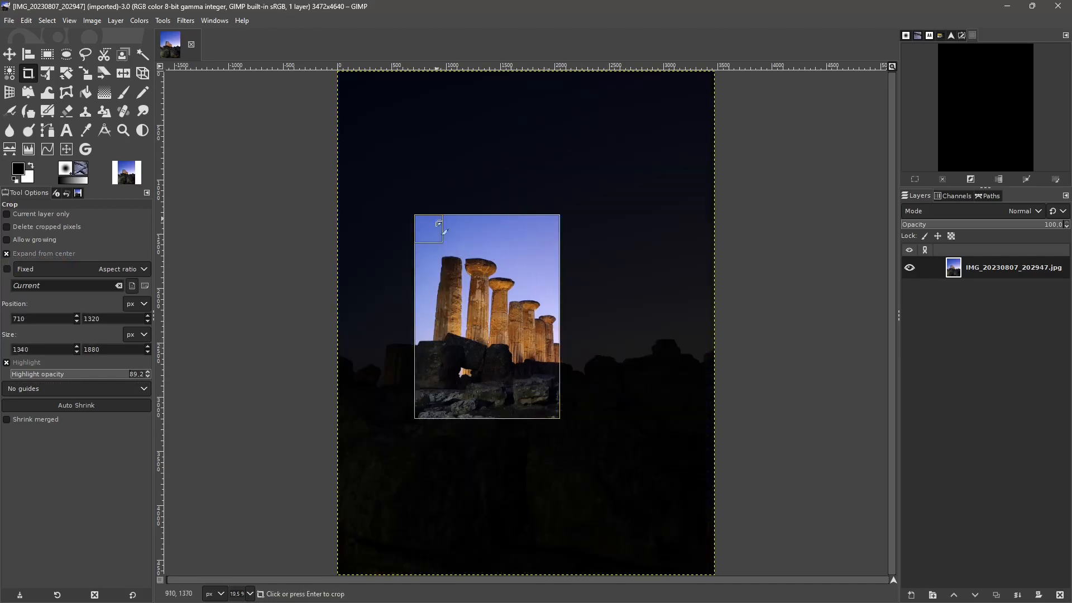
{"action": "left_click_drag", "start_coordinate": [564, 423], "coordinate": [635, 383]}
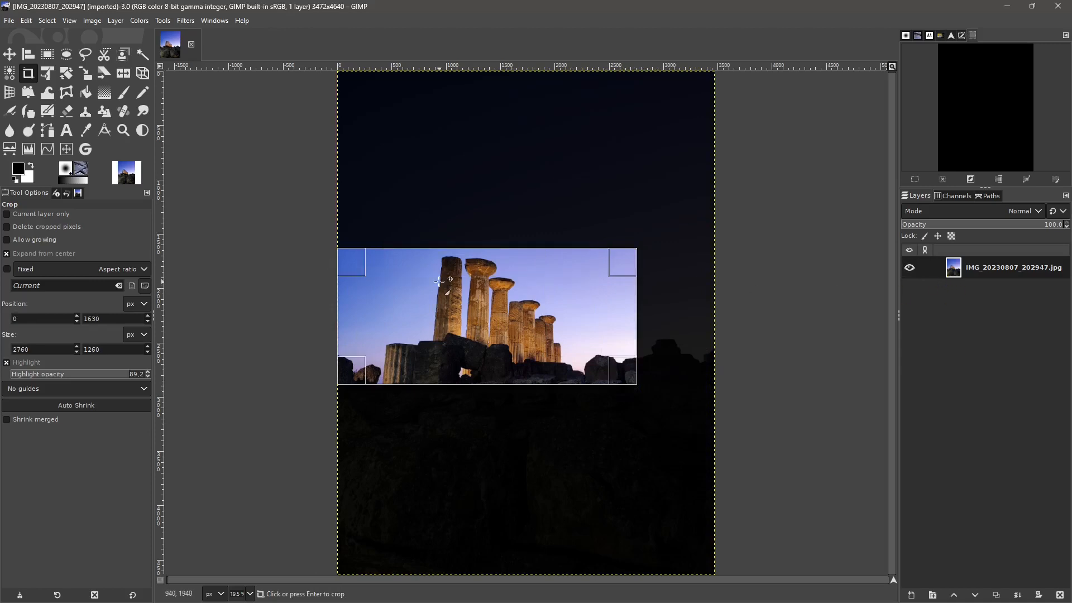
- Allow the crop to grow and extend the crop area beyond the image sides to about 5428 × 2084 px
{"action": "left_click", "coordinate": [14, 241]}
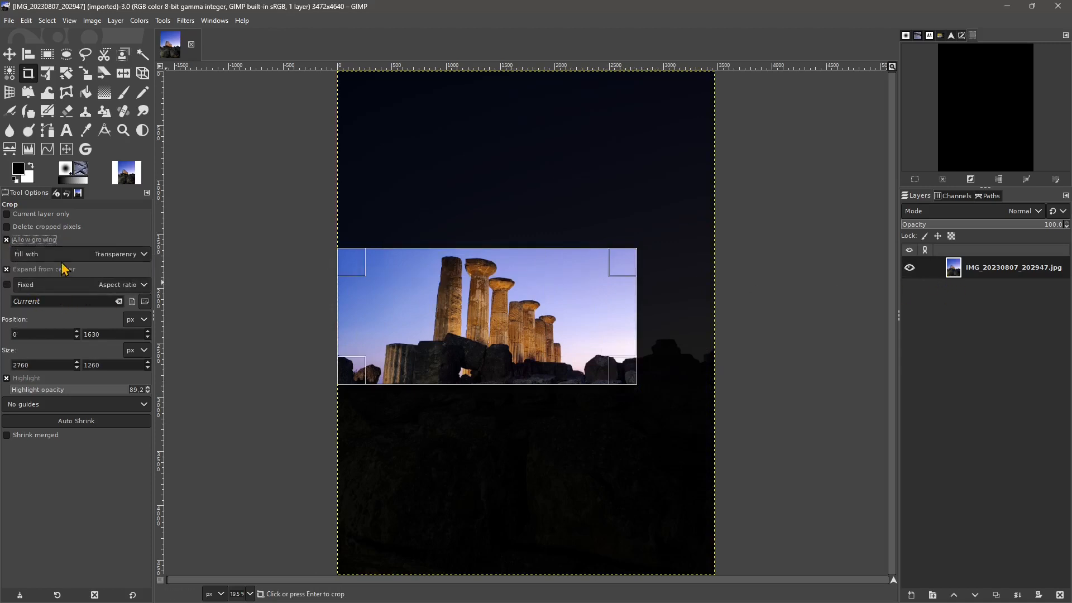
{"action": "left_click_drag", "start_coordinate": [348, 374], "coordinate": [203, 418]}
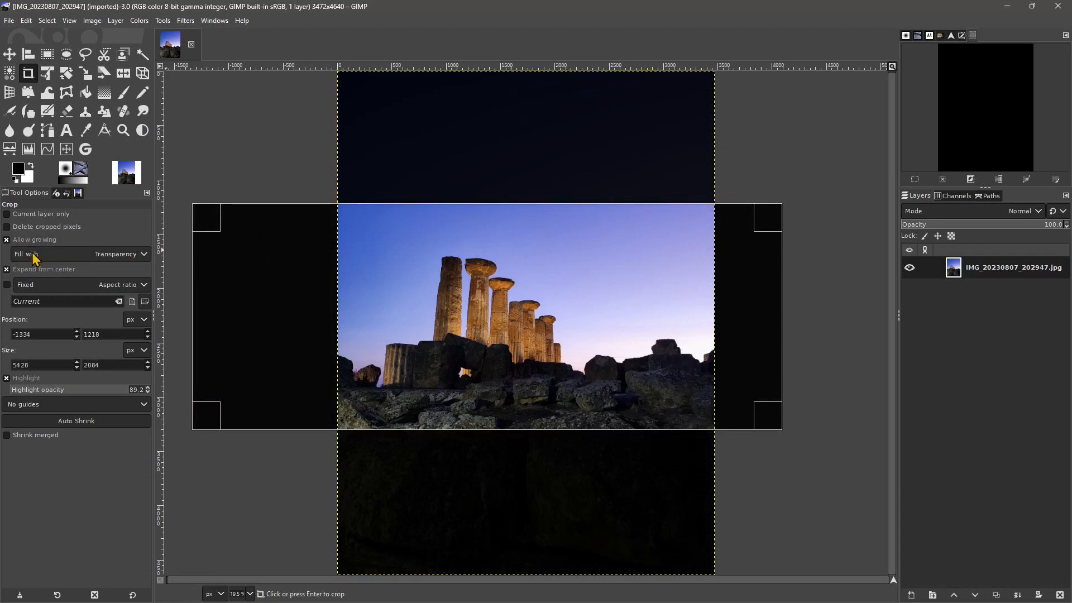
- Try the pattern, white, background color and foreground color fills for the grown part of the crop
{"action": "left_click", "coordinate": [88, 254]}
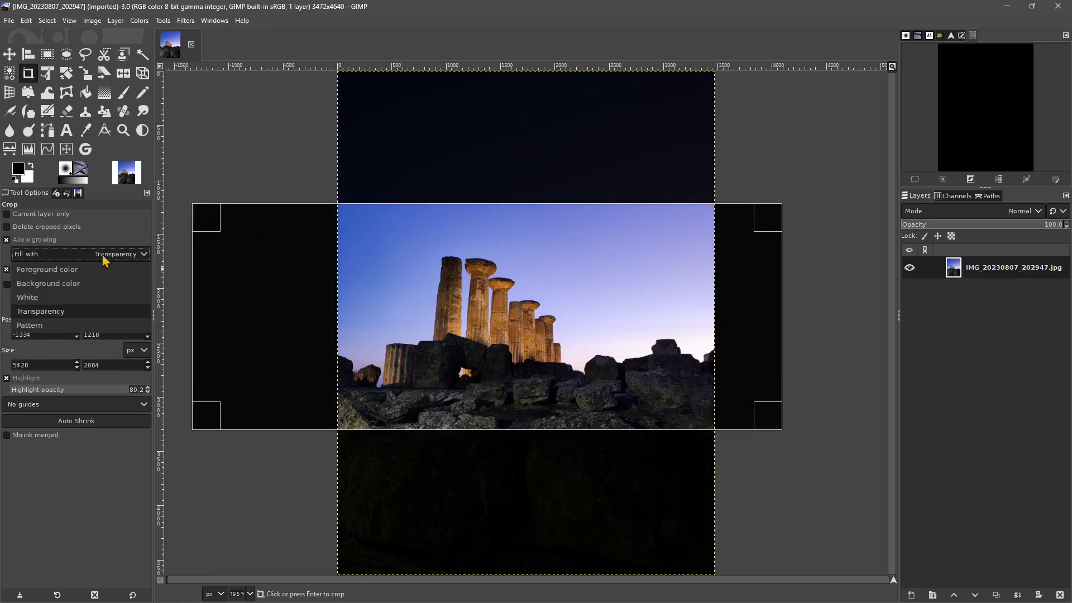
{"action": "left_click", "coordinate": [38, 327]}
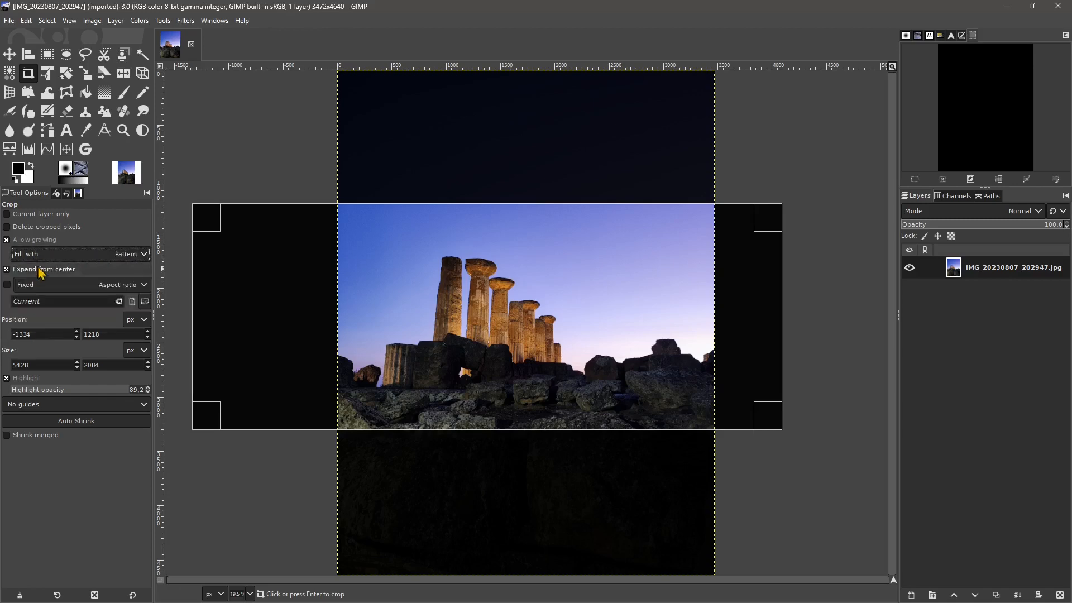
{"action": "left_click", "coordinate": [106, 256]}
{"action": "left_click", "coordinate": [136, 255]}
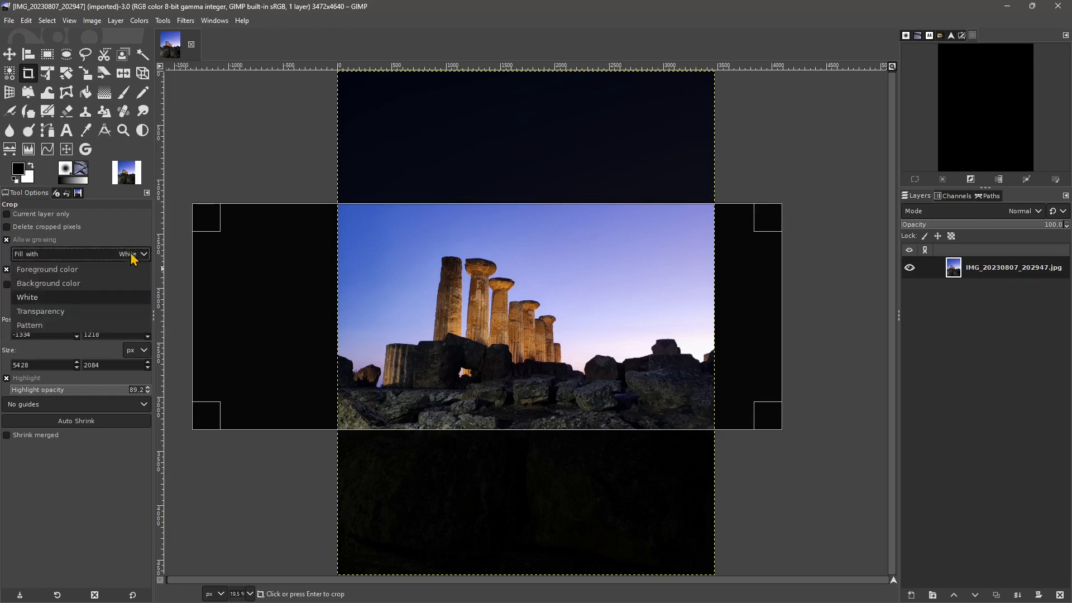
{"action": "left_click", "coordinate": [76, 283]}
{"action": "left_click", "coordinate": [114, 256]}
{"action": "left_click", "coordinate": [81, 274]}
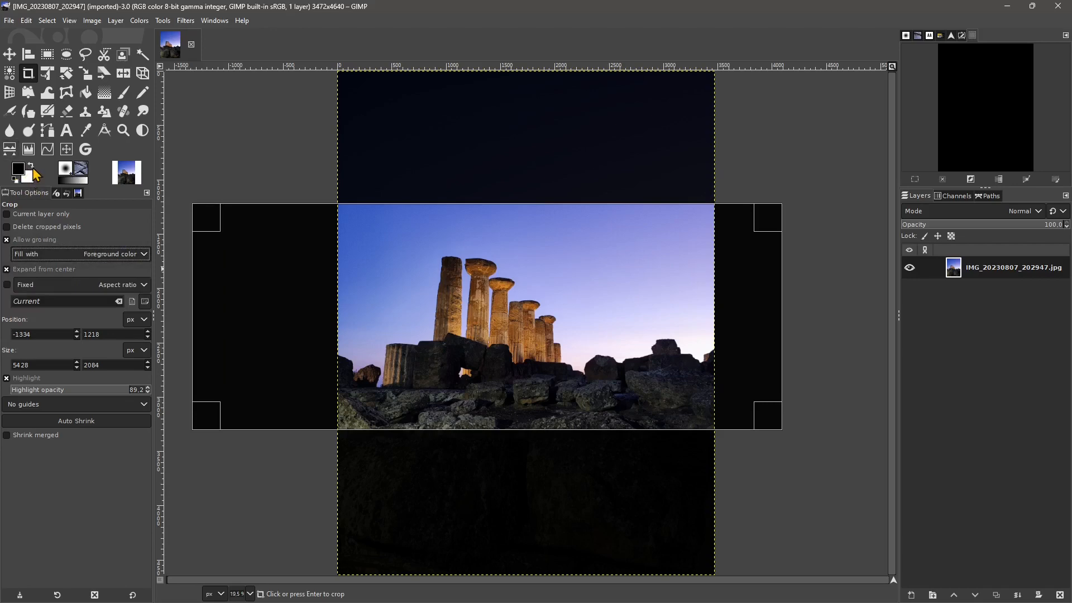
- Swap the foreground and background colors and set the fill for the grown area to white
{"action": "left_click", "coordinate": [31, 167]}
{"action": "left_click", "coordinate": [84, 255]}
{"action": "left_click", "coordinate": [78, 304]}
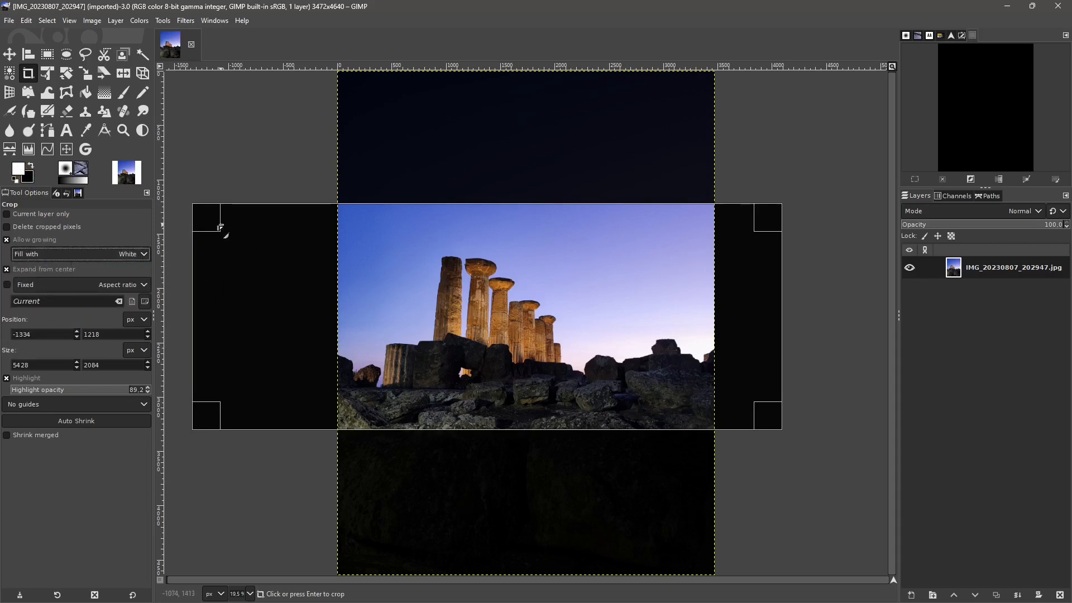
{"action": "left_click_drag", "start_coordinate": [219, 227], "coordinate": [226, 223]}
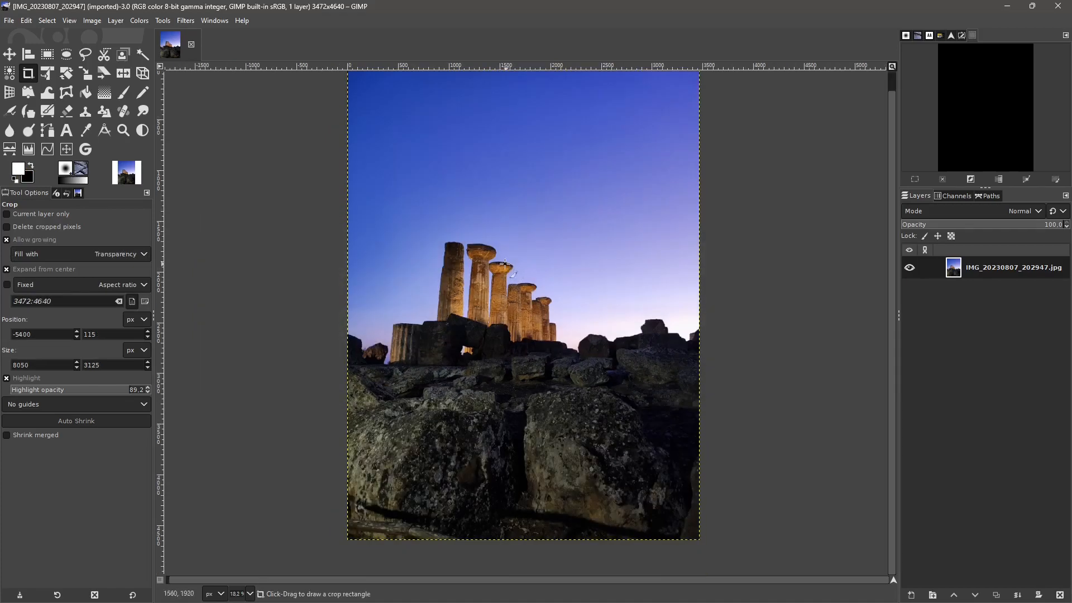
- Draw a crop area about 4906 × 2547 px past the image sides with center expansion off and a transparency fill
{"action": "left_click", "coordinate": [6, 270]}
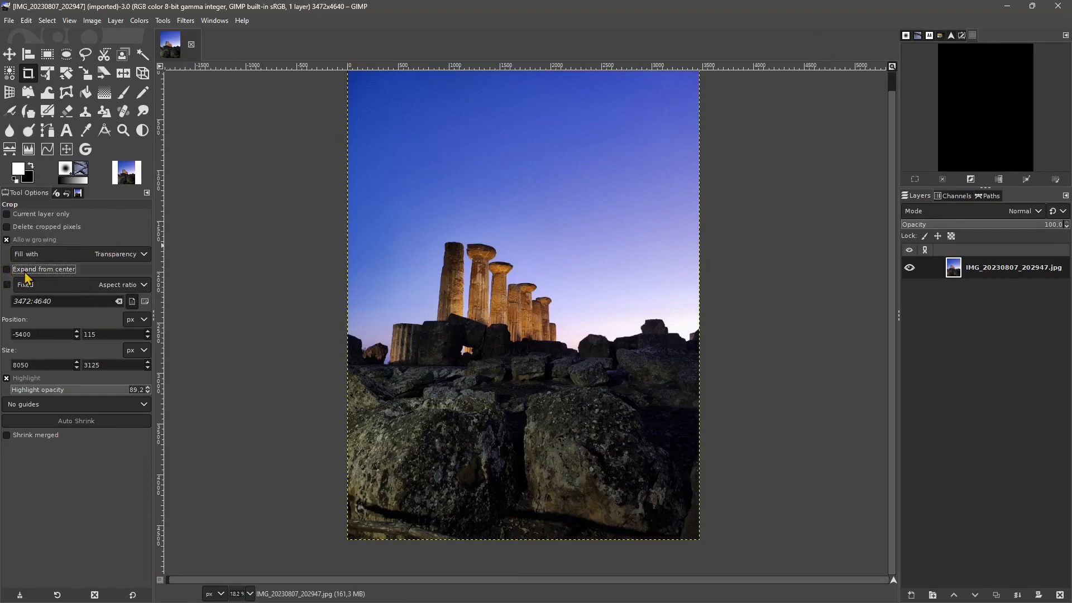
{"action": "left_click_drag", "start_coordinate": [280, 190], "coordinate": [779, 450]}
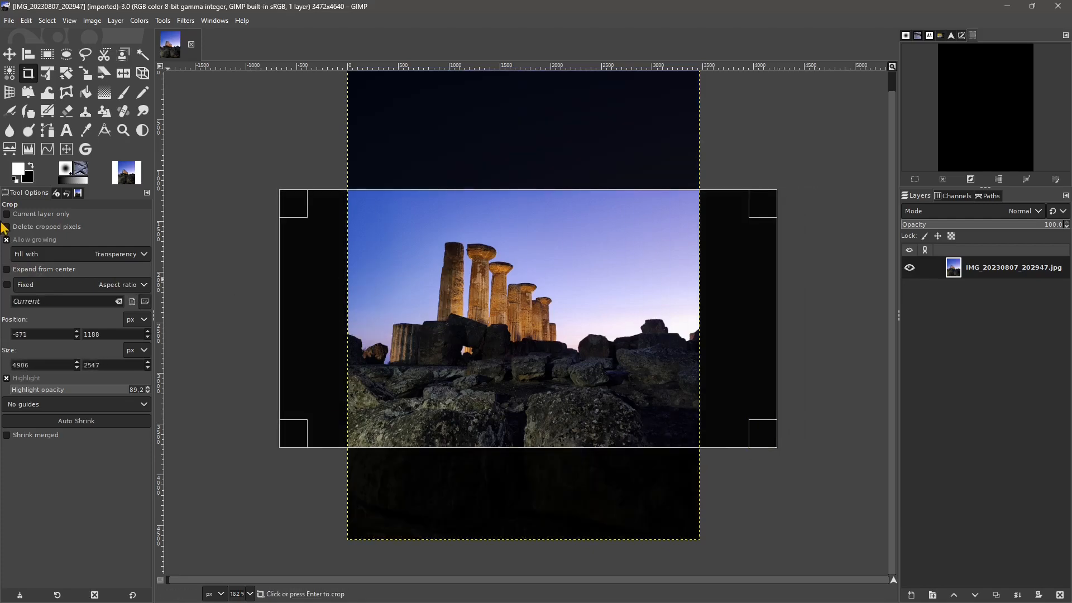
{"action": "left_click", "coordinate": [33, 254]}
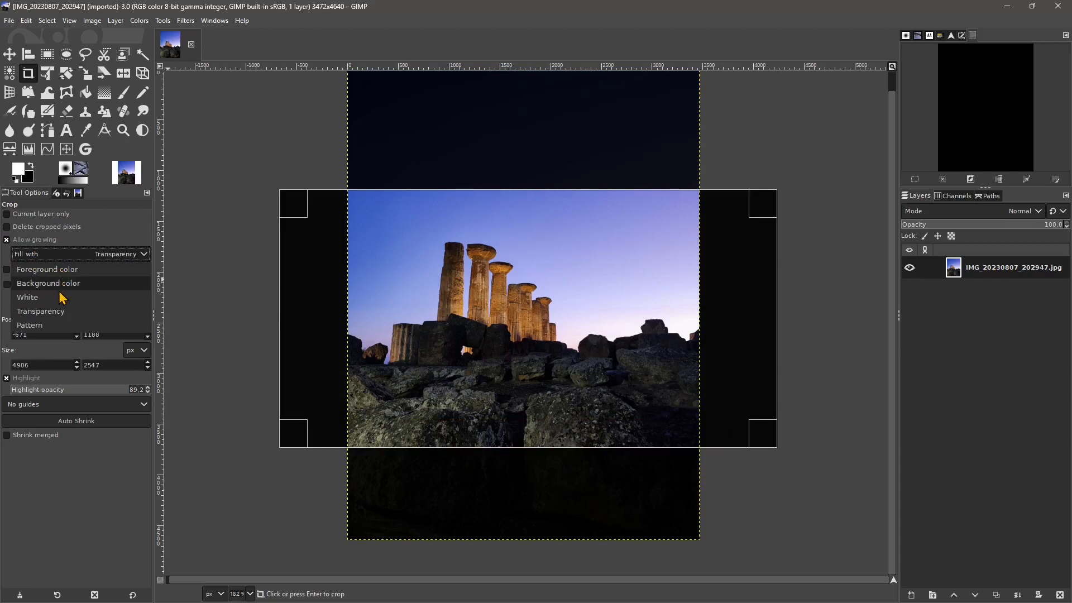
{"action": "left_click", "coordinate": [60, 311]}
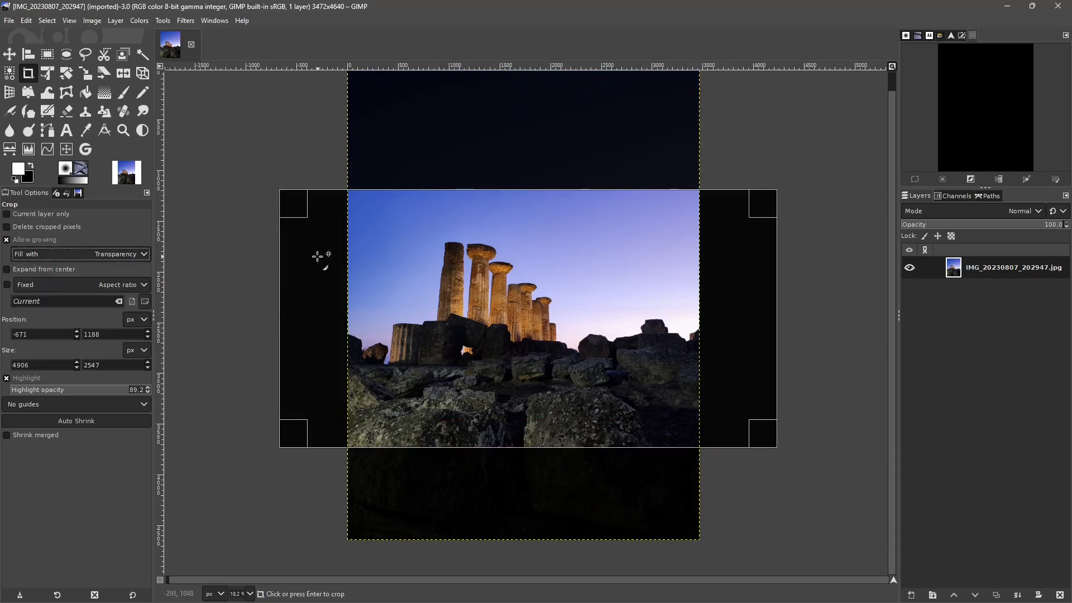
- Crop the image to about 5737 × 2679 px with transparent sides and reposition the photo layer within the cropped canvas
{"action": "left_click_drag", "start_coordinate": [243, 189], "coordinate": [825, 460]}
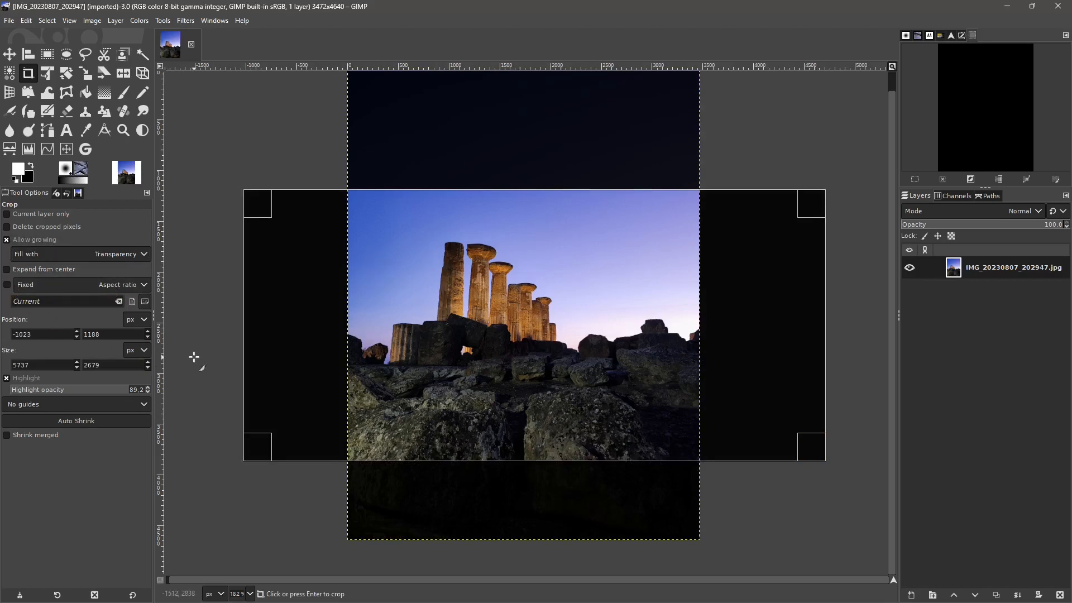
{"action": "key", "text": "Return"}
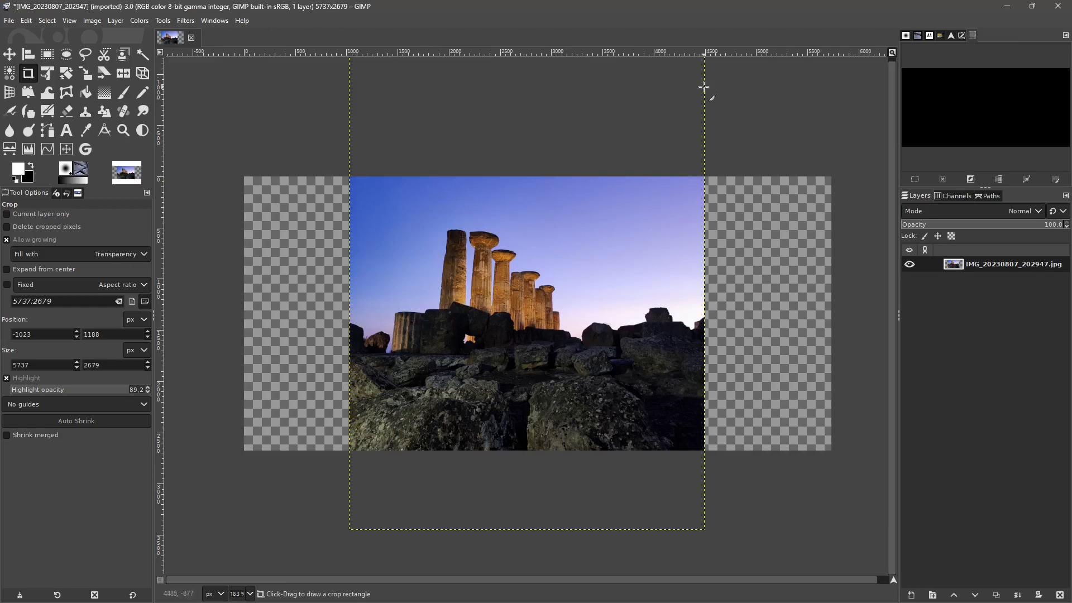
{"action": "left_click", "coordinate": [10, 54]}
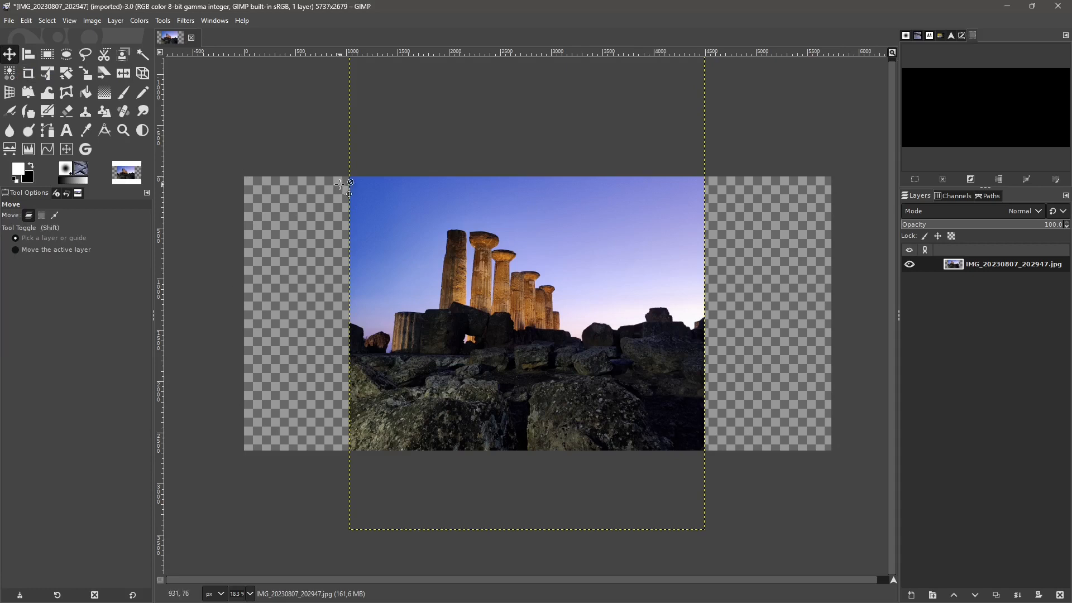
{"action": "left_click_drag", "start_coordinate": [548, 250], "coordinate": [583, 308]}
{"action": "left_click_drag", "start_coordinate": [550, 393], "coordinate": [518, 333]}
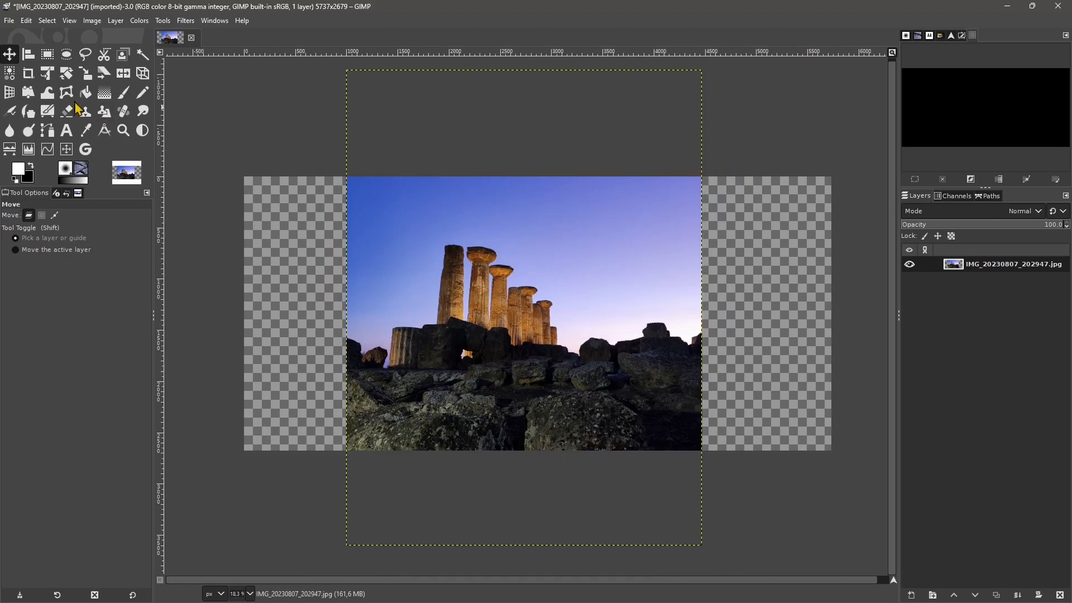
- Draw a crop area about 4254 × 2955 px reaching below the canvas and lower the highlight opacity to about 52.5
{"action": "left_click", "coordinate": [32, 77]}
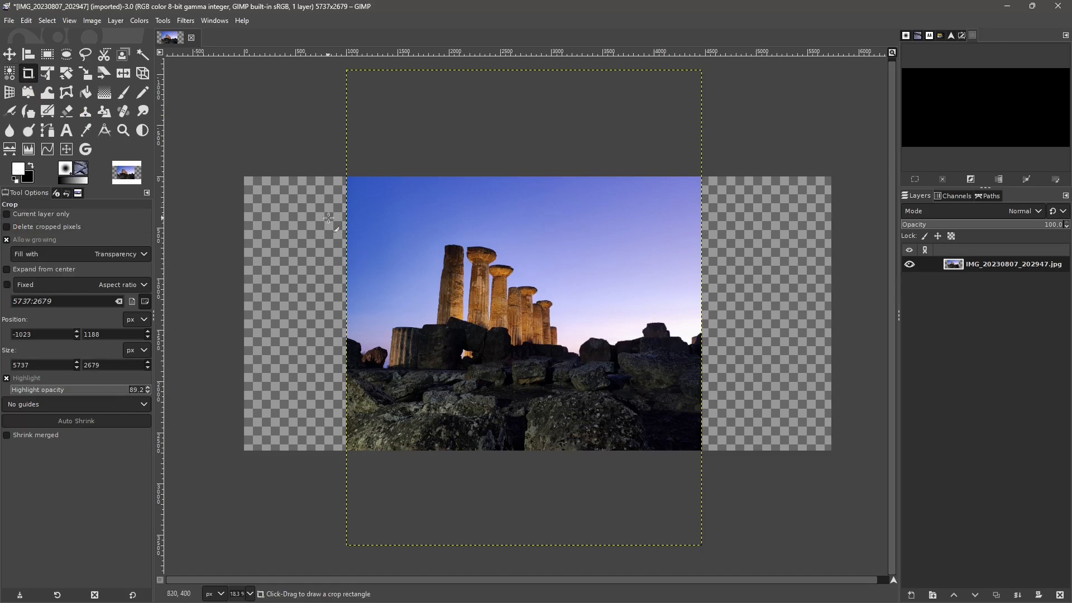
{"action": "left_click_drag", "start_coordinate": [315, 222], "coordinate": [750, 523]}
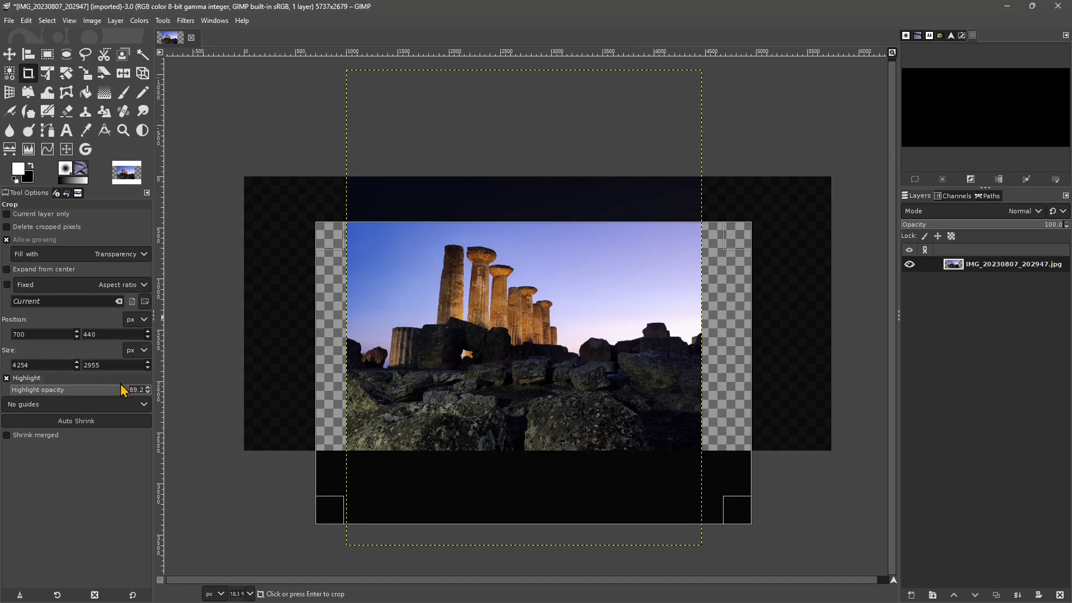
{"action": "left_click_drag", "start_coordinate": [120, 385], "coordinate": [76, 401]}
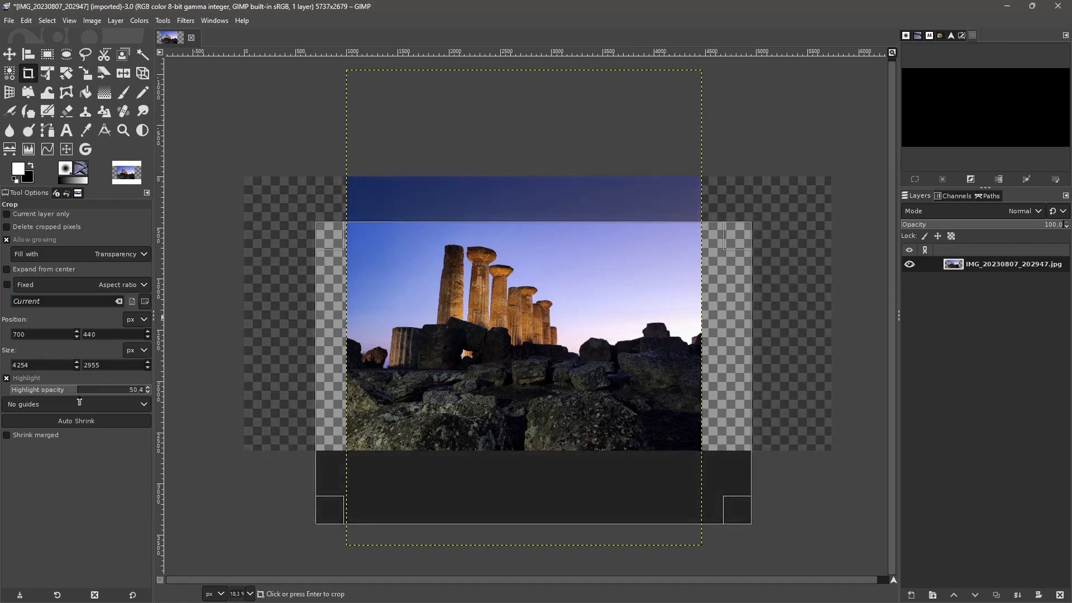
- Try Auto Shrink on the crop area, enlarge it past the canvas to about 6273 × 5188 px and apply the crop
{"action": "left_click", "coordinate": [85, 427]}
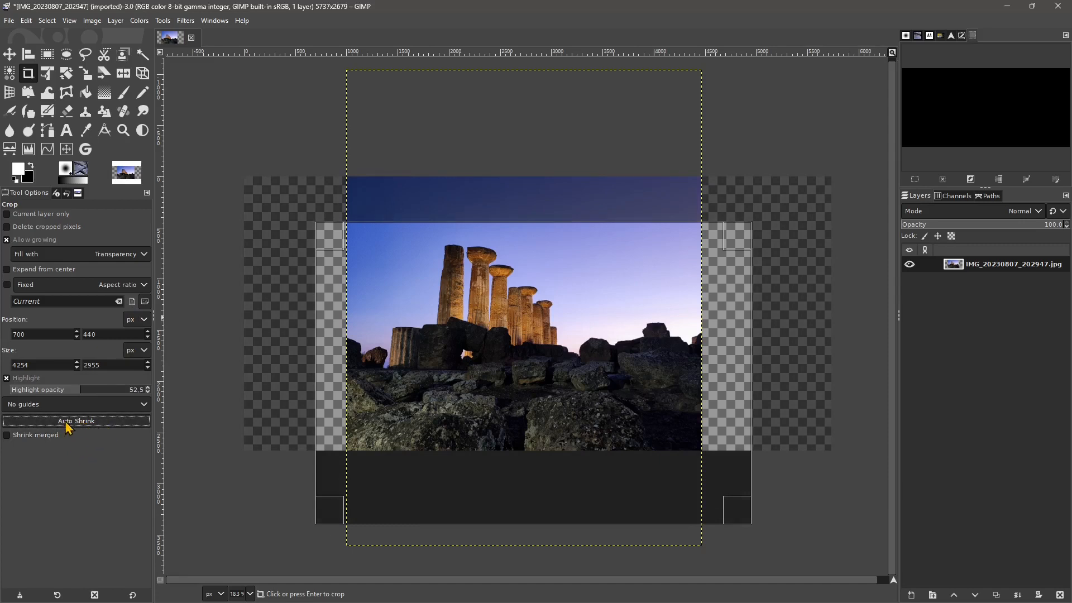
{"action": "left_click_drag", "start_coordinate": [329, 236], "coordinate": [258, 99]}
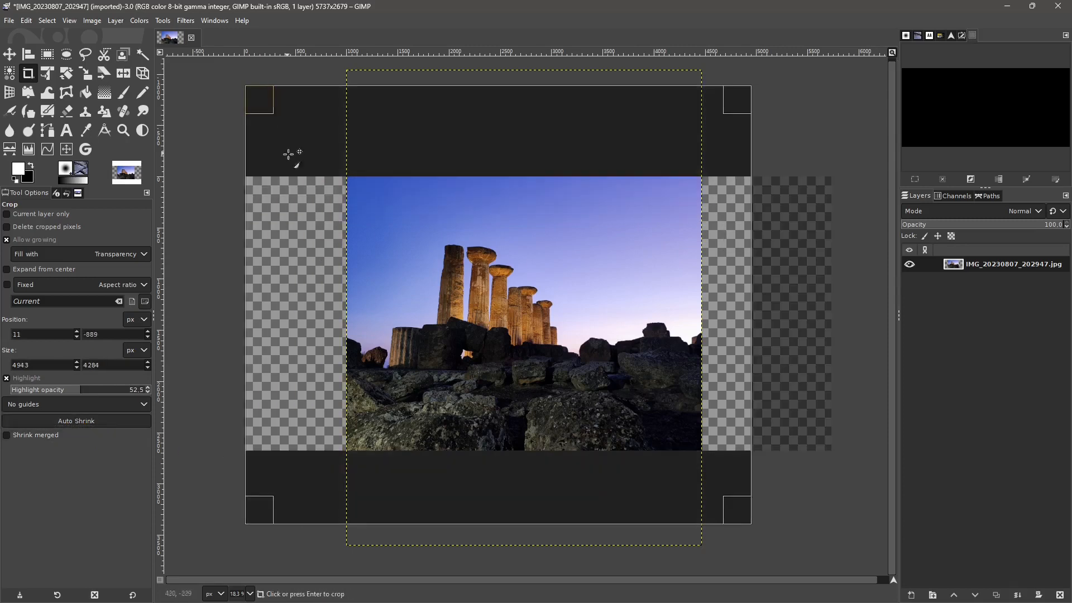
{"action": "left_click_drag", "start_coordinate": [750, 527], "coordinate": [851, 563]}
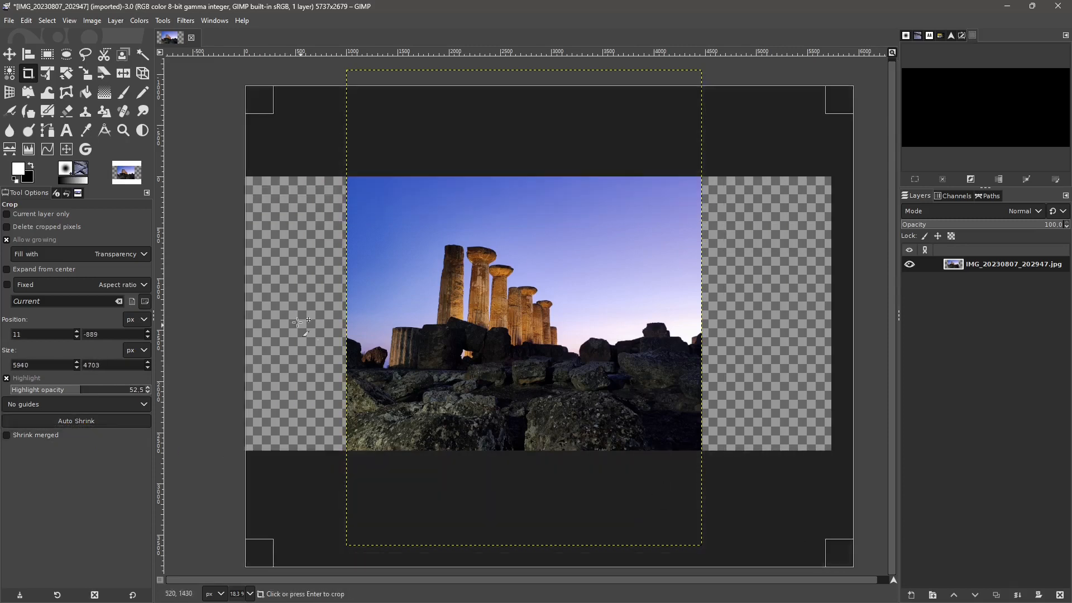
{"action": "left_click_drag", "start_coordinate": [263, 108], "coordinate": [230, 61]}
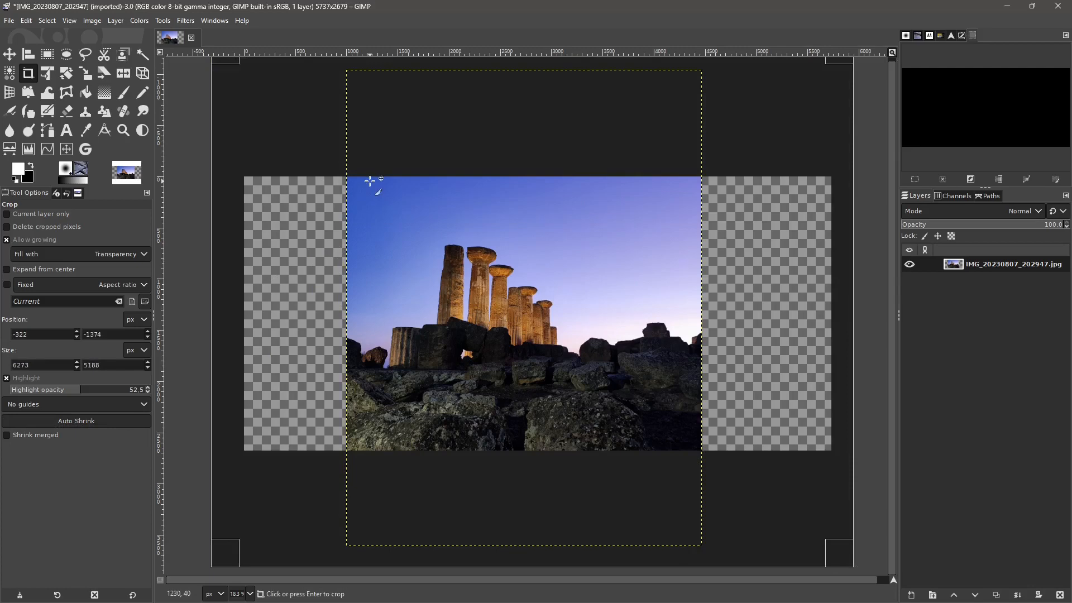
{"action": "key", "text": "Return"}
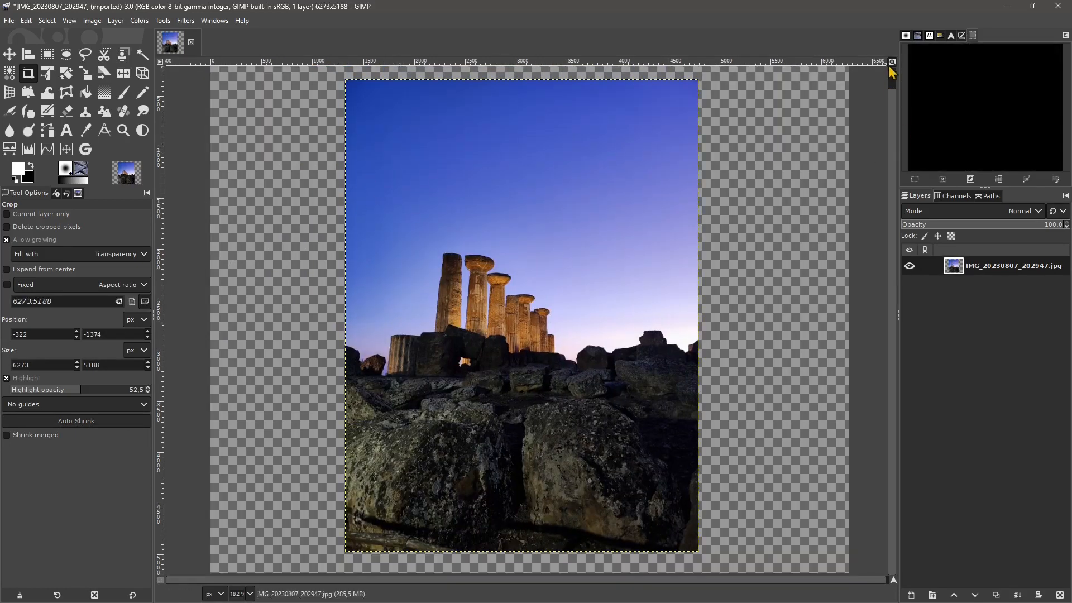
- Draw a crop area about 5050 × 5040 px around the photo and auto shrink it with Shrink merged enabled
{"action": "scroll", "coordinate": [578, 240], "scroll_direction": "down", "scroll_amount": 1}
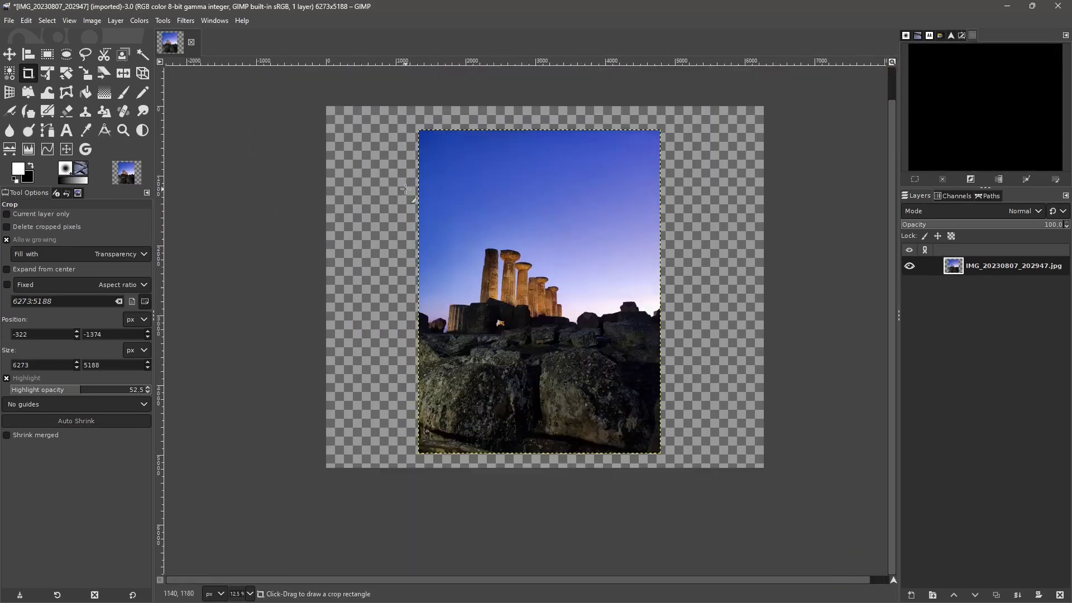
{"action": "left_click_drag", "start_coordinate": [368, 116], "coordinate": [718, 465]}
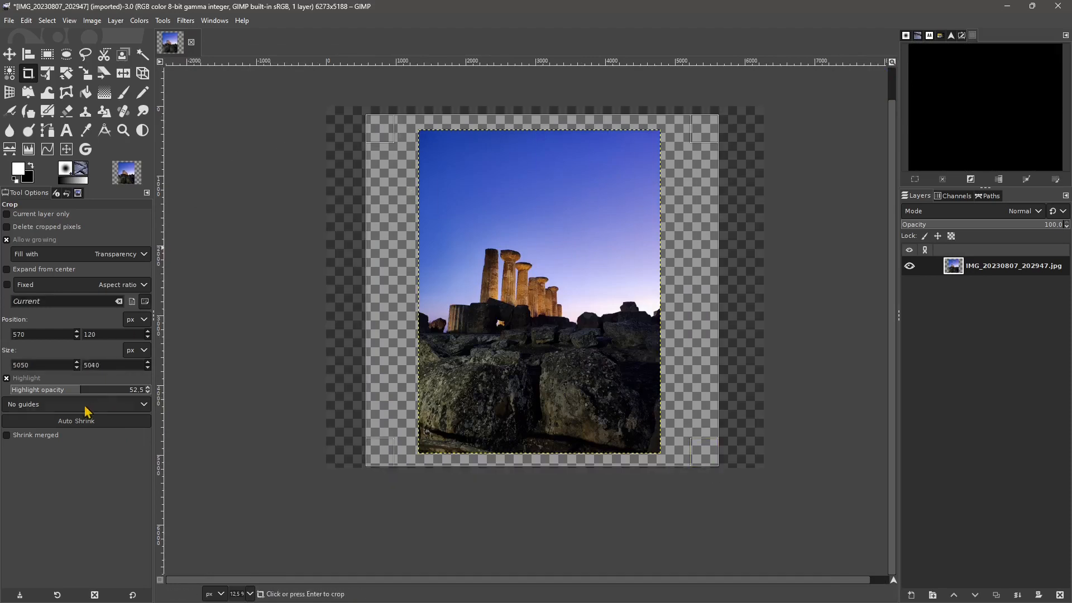
{"action": "left_click", "coordinate": [57, 425]}
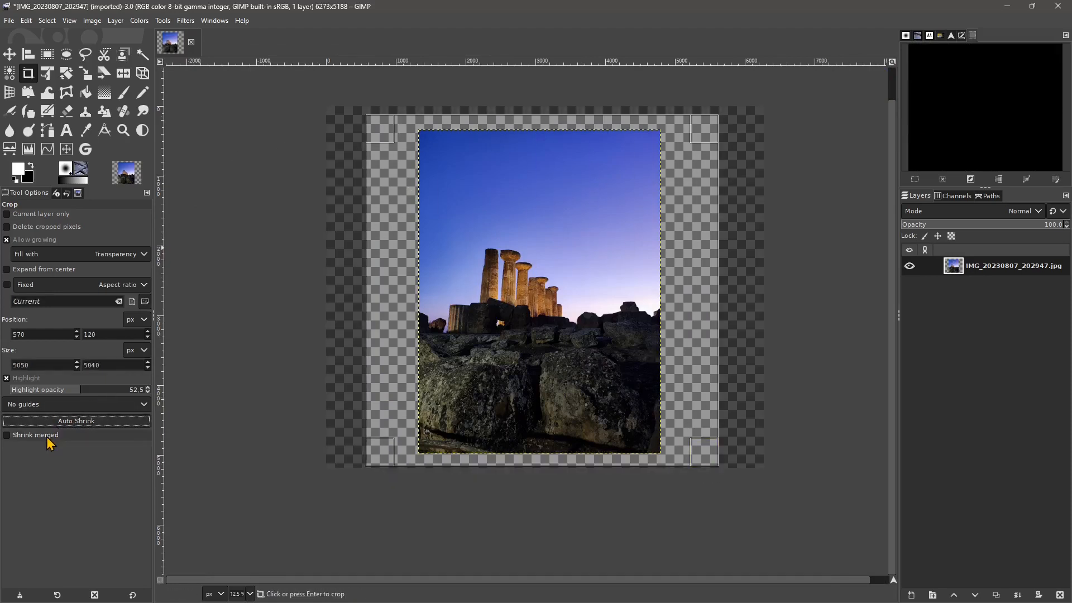
{"action": "left_click", "coordinate": [45, 436]}
{"action": "left_click", "coordinate": [65, 423]}
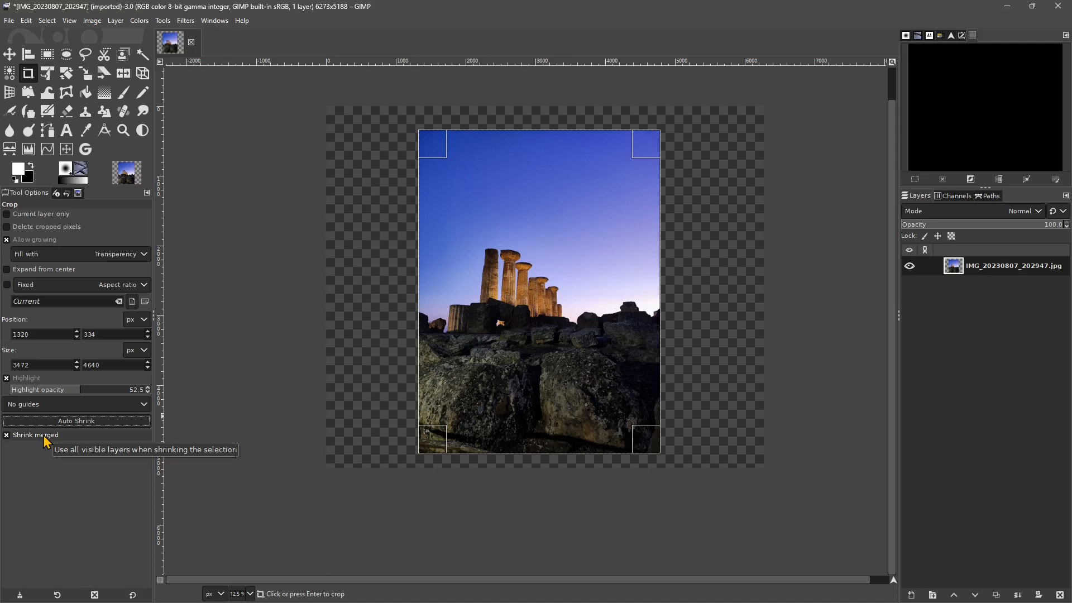
- Enlarge the crop area to about 4960 × 5210 px, try Auto Shrink with Shrink merged off, and re-enable Shrink merged
{"action": "left_click_drag", "start_coordinate": [433, 142], "coordinate": [382, 118]}
{"action": "left_click_drag", "start_coordinate": [649, 440], "coordinate": [702, 456]}
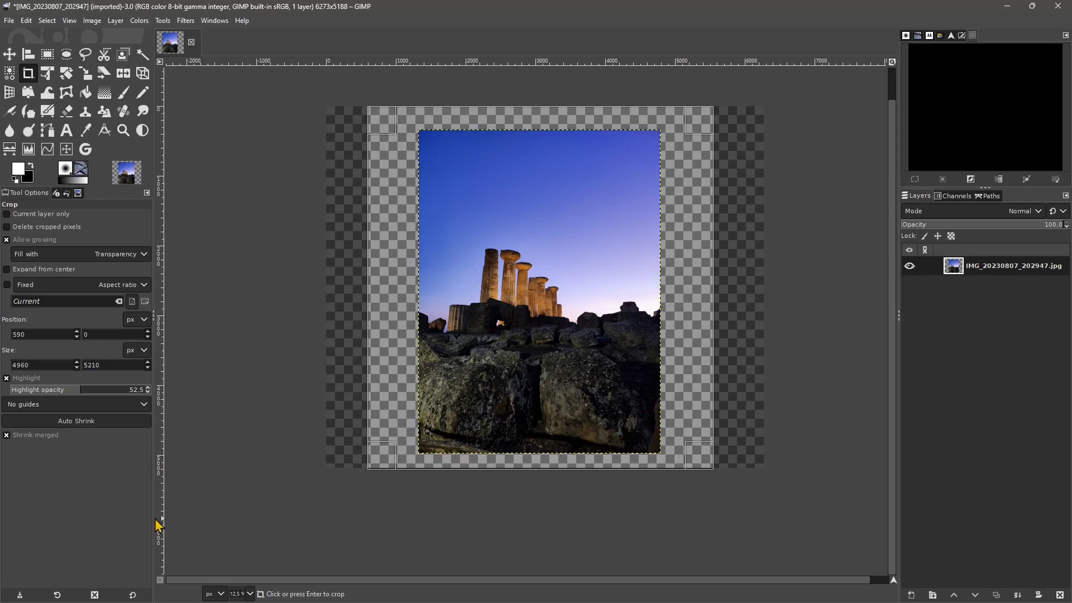
{"action": "left_click", "coordinate": [6, 436]}
{"action": "left_click", "coordinate": [81, 425]}
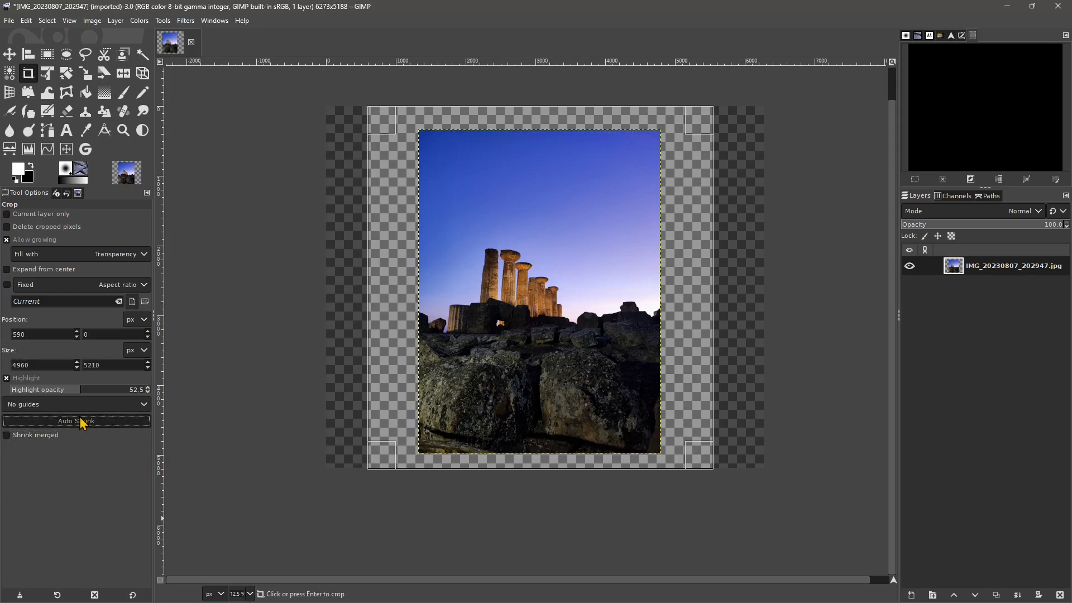
{"action": "left_click", "coordinate": [35, 439]}
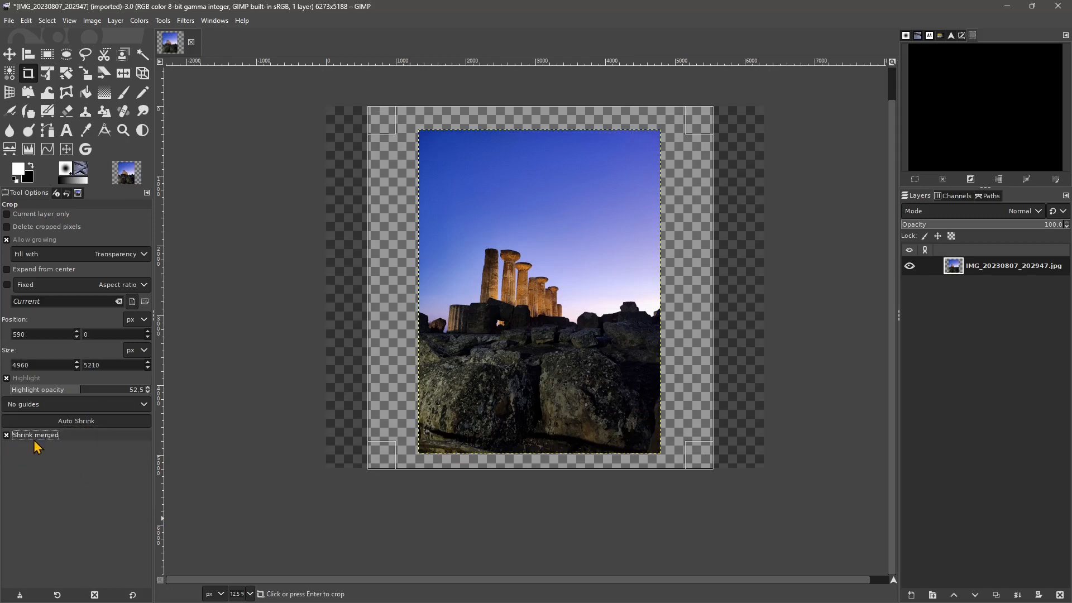
- Shift the crop area slightly and add IMG_20230807_212939.jpg to the image as a new layer
{"action": "left_click_drag", "start_coordinate": [494, 218], "coordinate": [544, 239]}
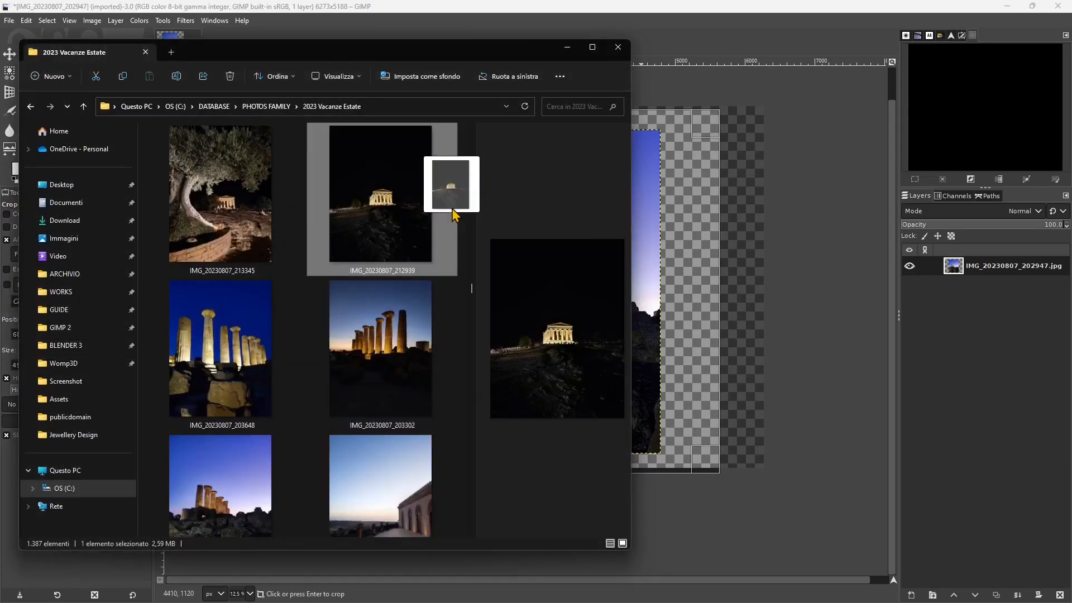
{"action": "left_click_drag", "start_coordinate": [451, 208], "coordinate": [635, 263]}
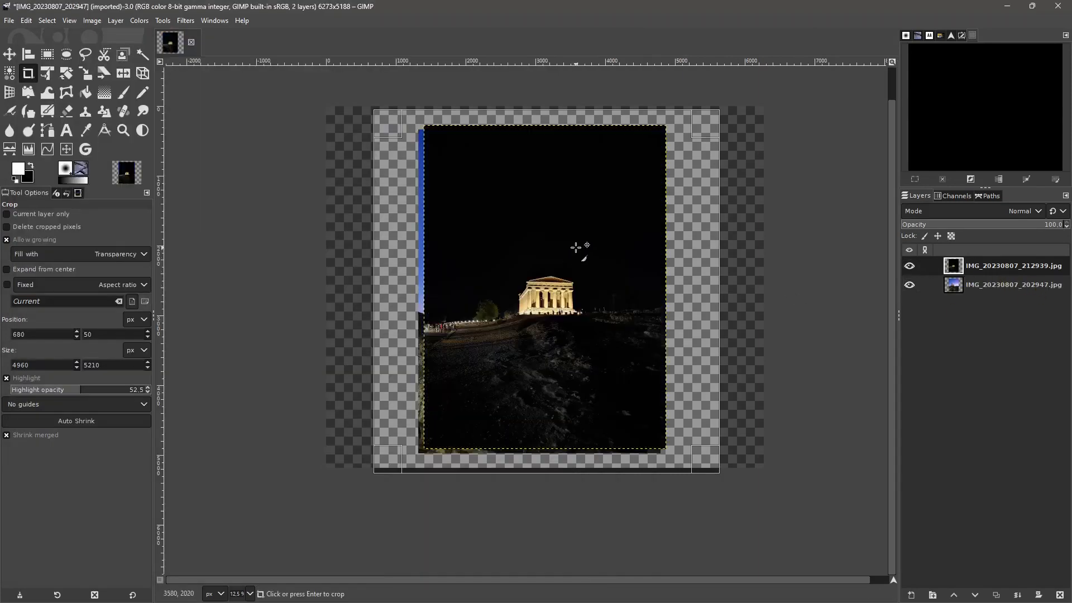
{"action": "left_click_drag", "start_coordinate": [579, 246], "coordinate": [618, 273]}
{"action": "key", "text": "Escape"}
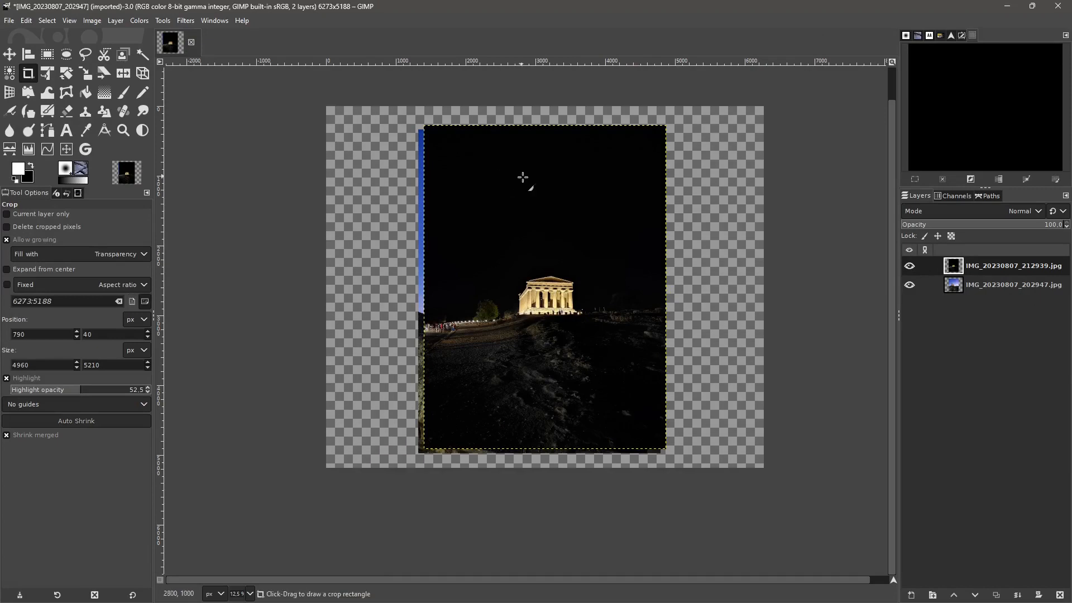
{"action": "left_click_drag", "start_coordinate": [542, 236], "coordinate": [571, 254]}
{"action": "key", "text": "Escape"}
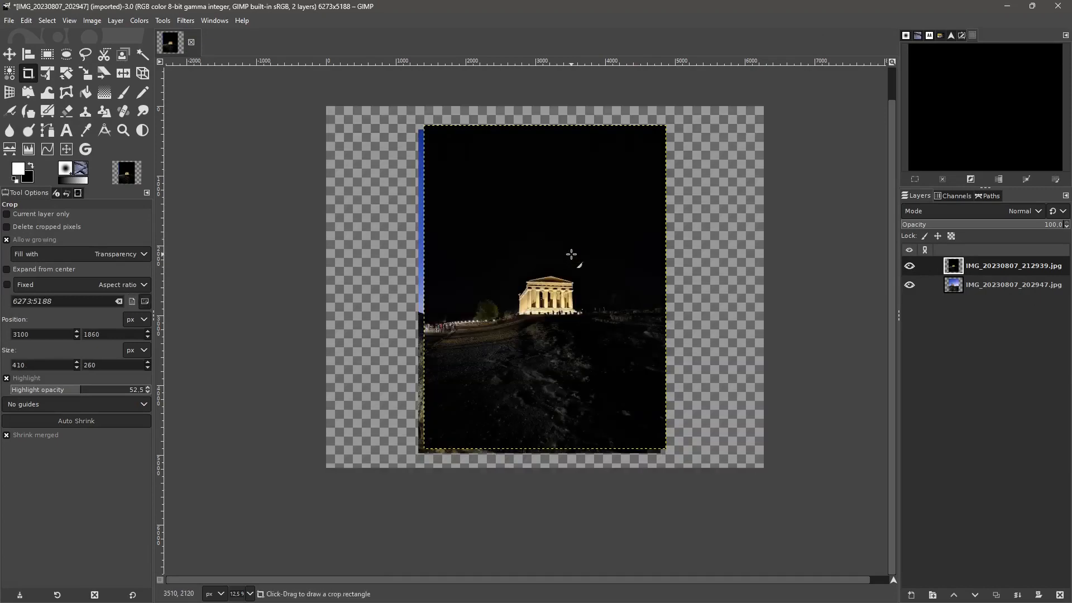
- Move the night temple layer to the right, and raise the IMG_20230807_202947.jpg layer above it and shift it left
{"action": "left_click", "coordinate": [9, 54]}
{"action": "left_click_drag", "start_coordinate": [524, 283], "coordinate": [584, 295]}
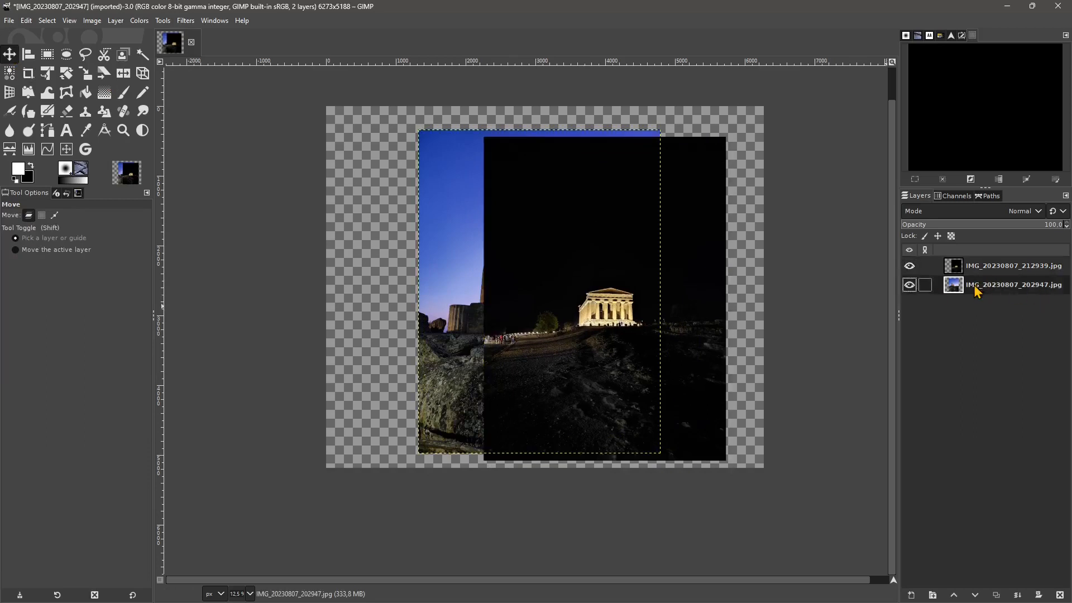
{"action": "left_click_drag", "start_coordinate": [976, 285], "coordinate": [980, 263]}
{"action": "left_click_drag", "start_coordinate": [529, 282], "coordinate": [418, 260]}
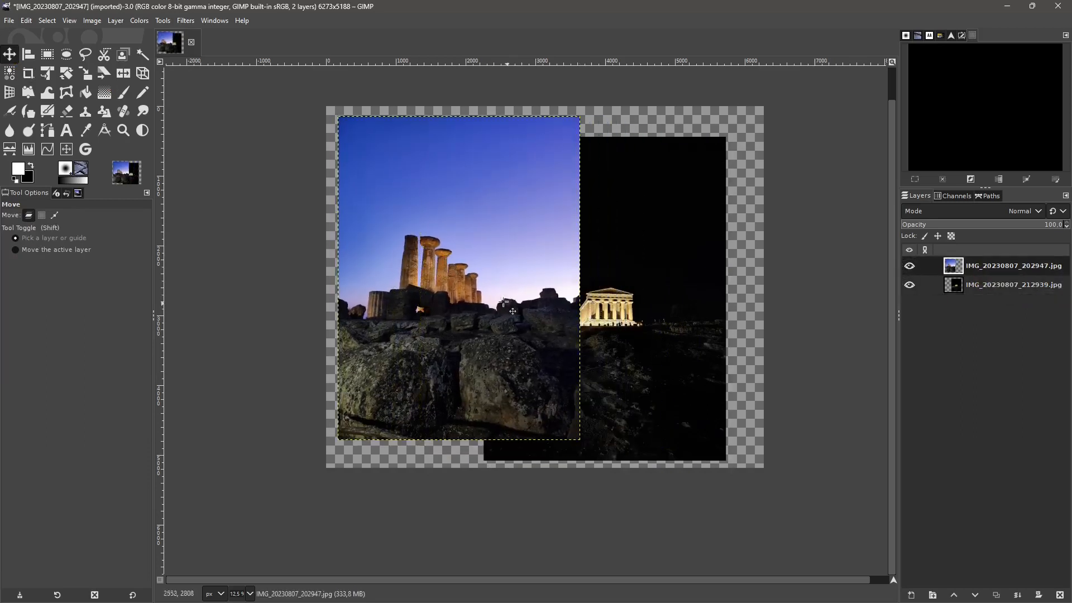
- Draw a crop area about 6163 × 5090 px around both photos and auto shrink it to the merged visible layers
{"action": "left_click", "coordinate": [28, 73]}
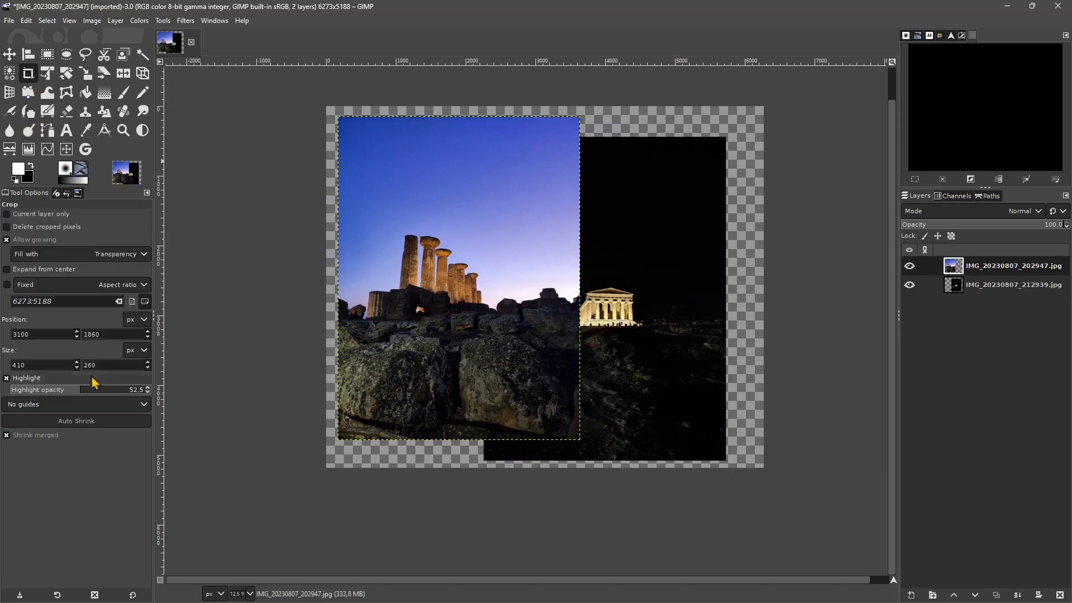
{"action": "left_click_drag", "start_coordinate": [334, 114], "coordinate": [763, 468]}
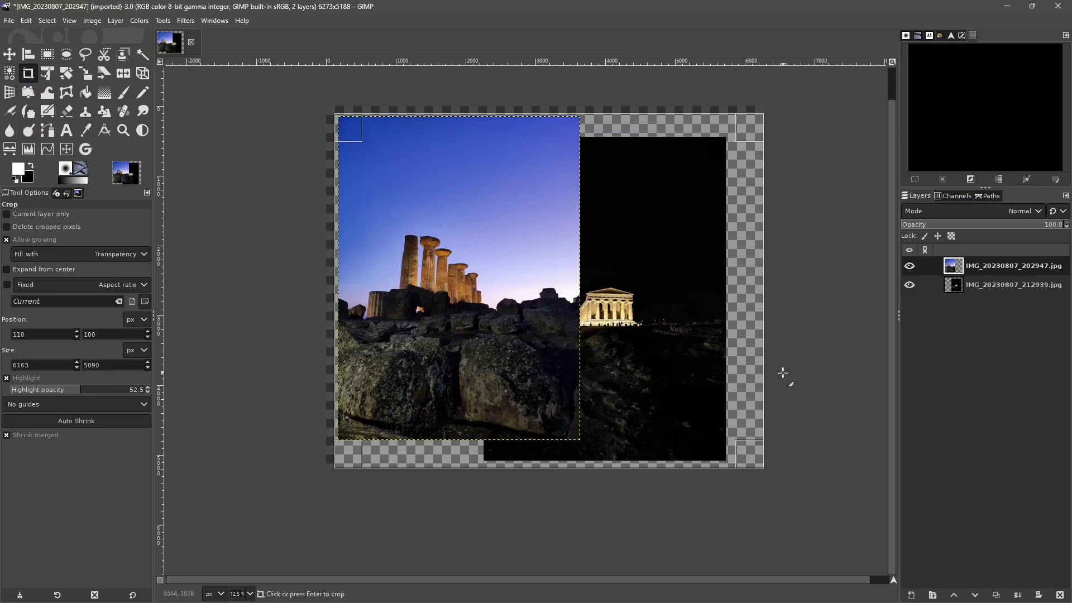
{"action": "left_click", "coordinate": [72, 422]}
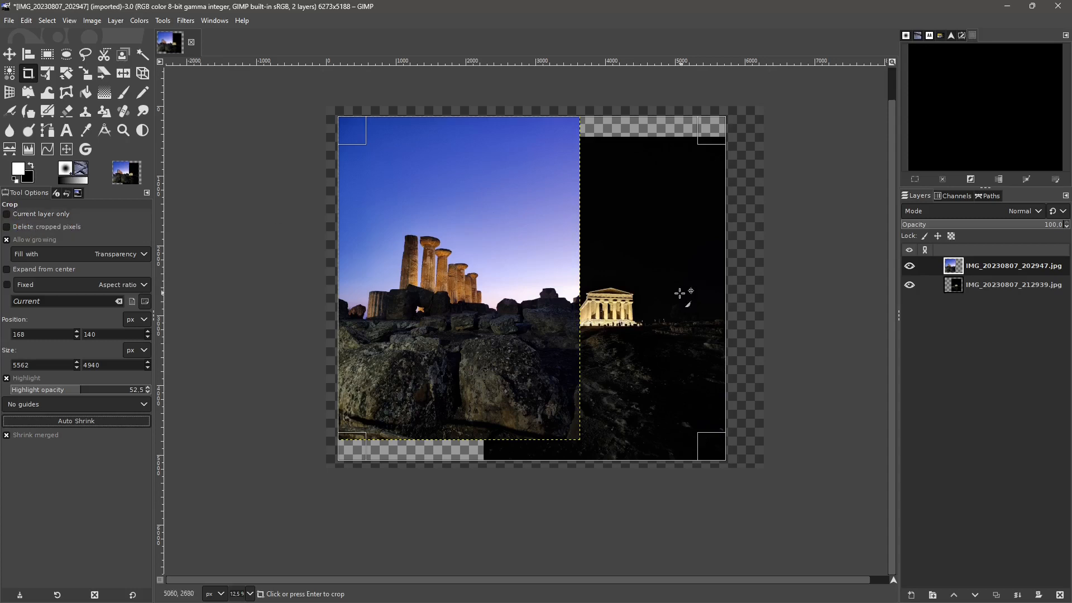
- Crop the image to an area of about 4790 × 3340 px spanning both photos and undo the crop
{"action": "left_click_drag", "start_coordinate": [376, 161], "coordinate": [710, 396]}
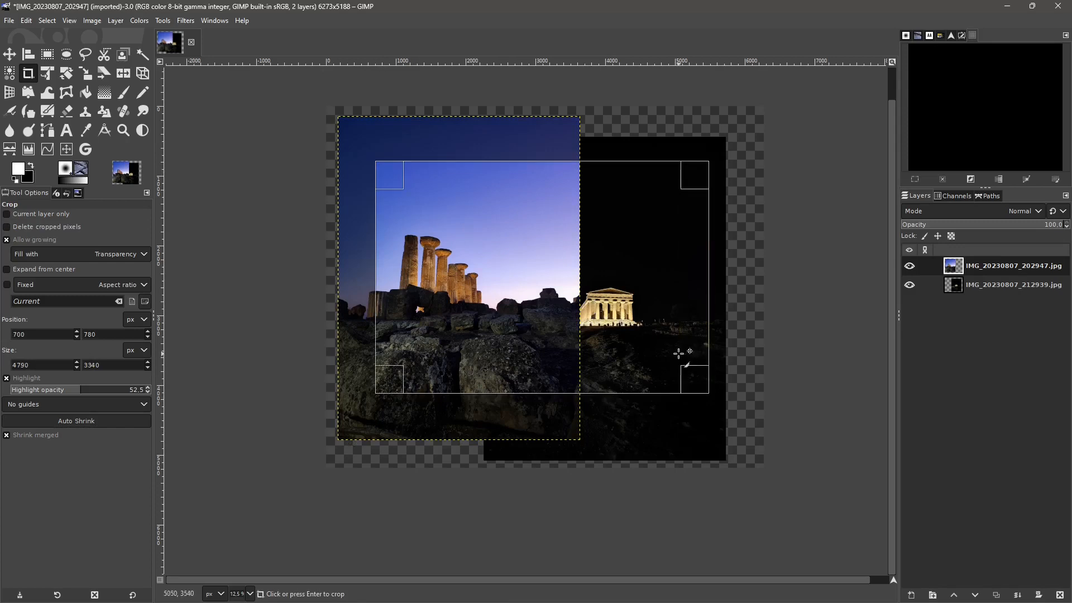
{"action": "key", "text": "Return"}
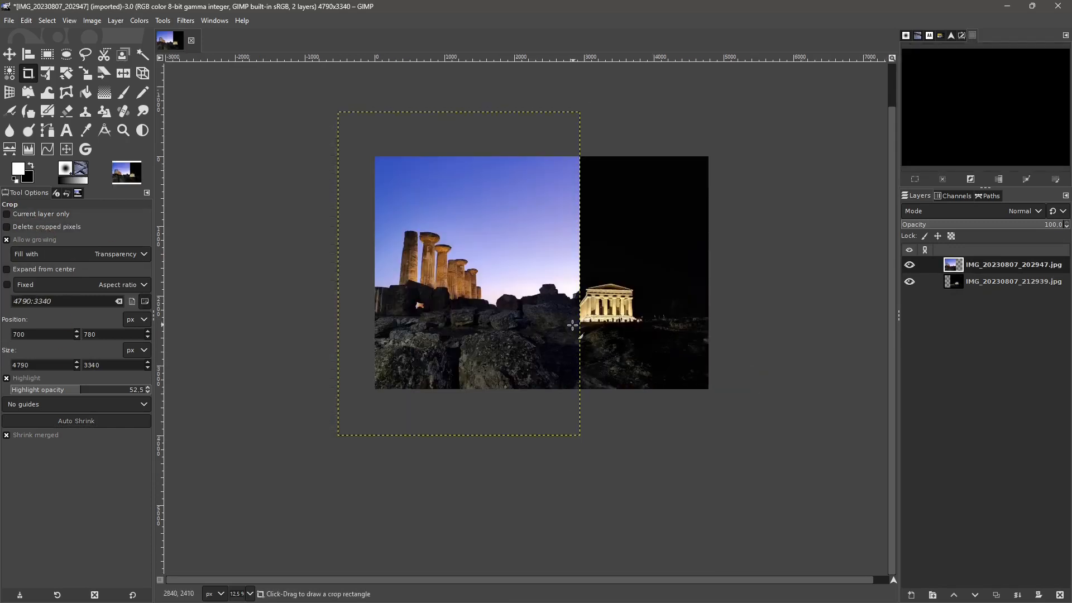
{"action": "key", "text": "ctrl+z"}
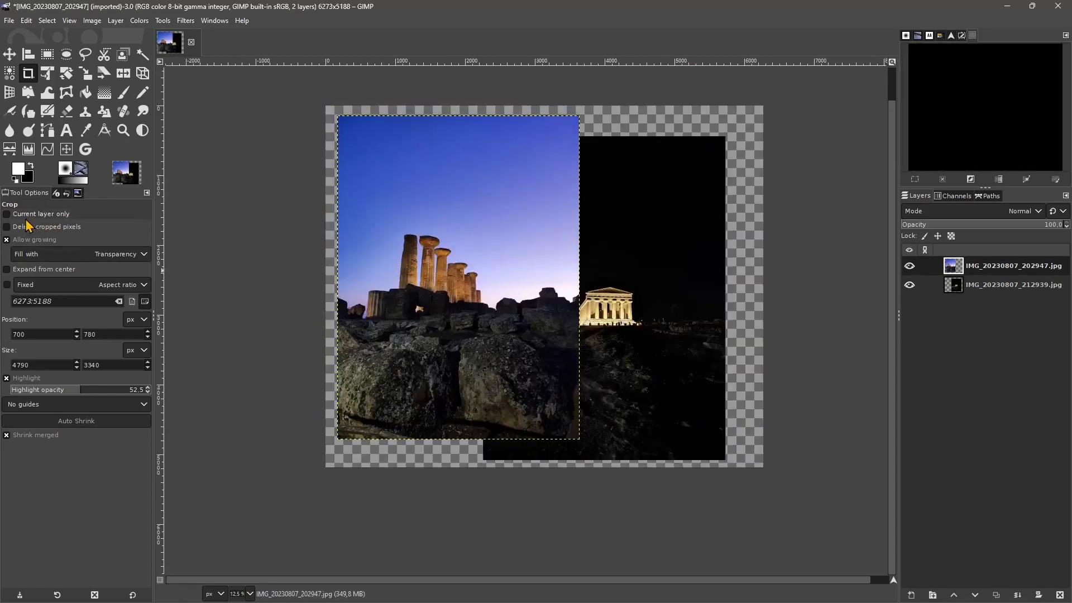
- Limit cropping to the current layer and crop it with an area of about 5120 × 2970 px across both photos
{"action": "left_click", "coordinate": [6, 214]}
{"action": "left_click", "coordinate": [7, 227]}
{"action": "left_click_drag", "start_coordinate": [331, 177], "coordinate": [687, 385]}
{"action": "key", "text": "Return"}
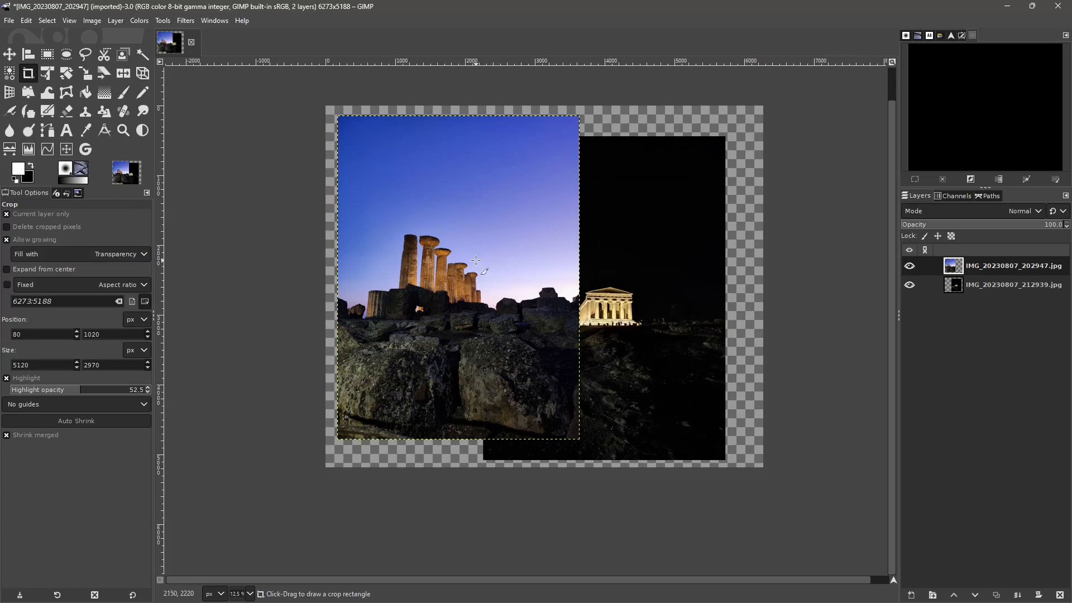
- Add an alpha channel to the IMG_20230807_202947.jpg layer, crop that layer with an area of about 4030 × 2720 px, and undo the crop
{"action": "right_click", "coordinate": [976, 273]}
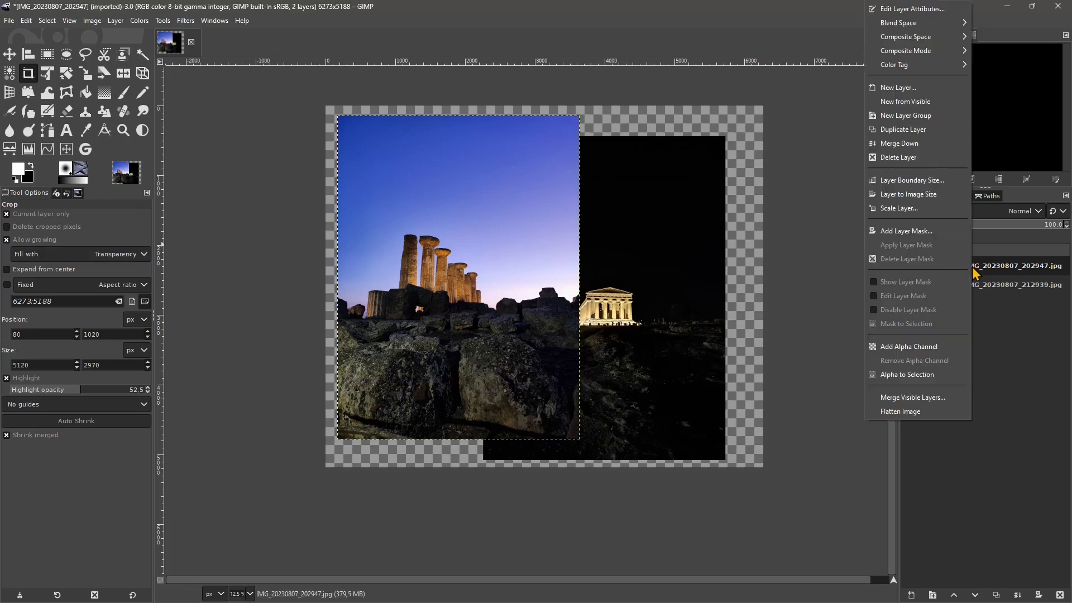
{"action": "left_click", "coordinate": [901, 347]}
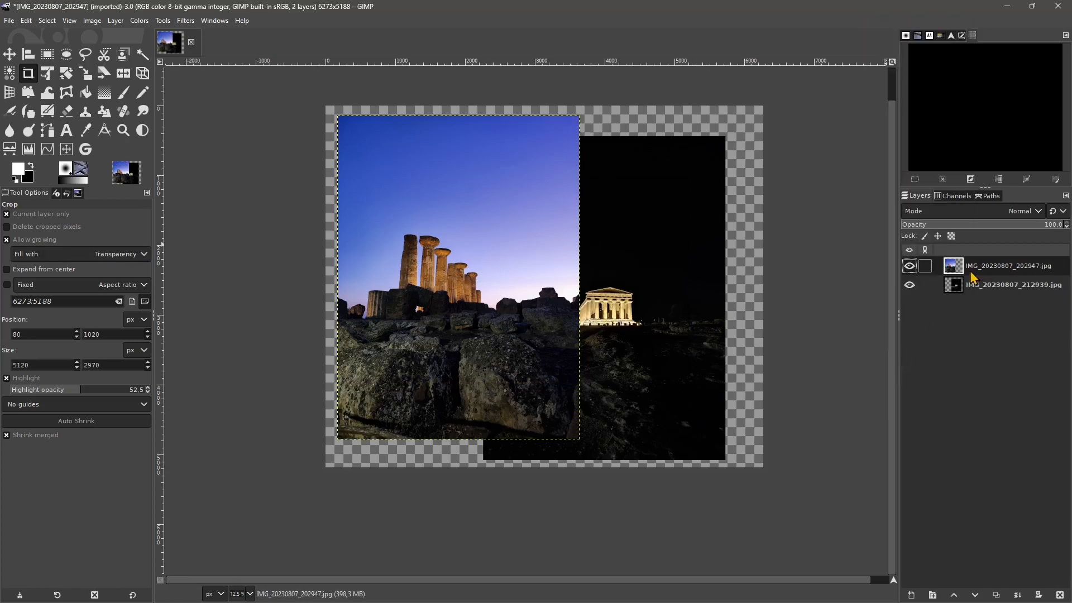
{"action": "left_click_drag", "start_coordinate": [407, 202], "coordinate": [688, 391]}
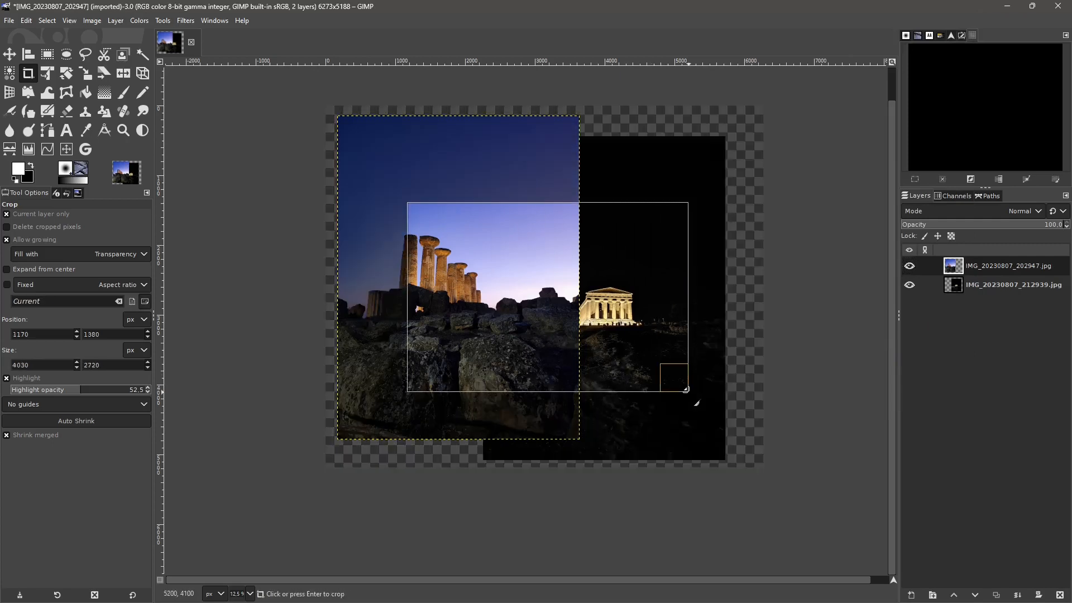
{"action": "left_click", "coordinate": [471, 296]}
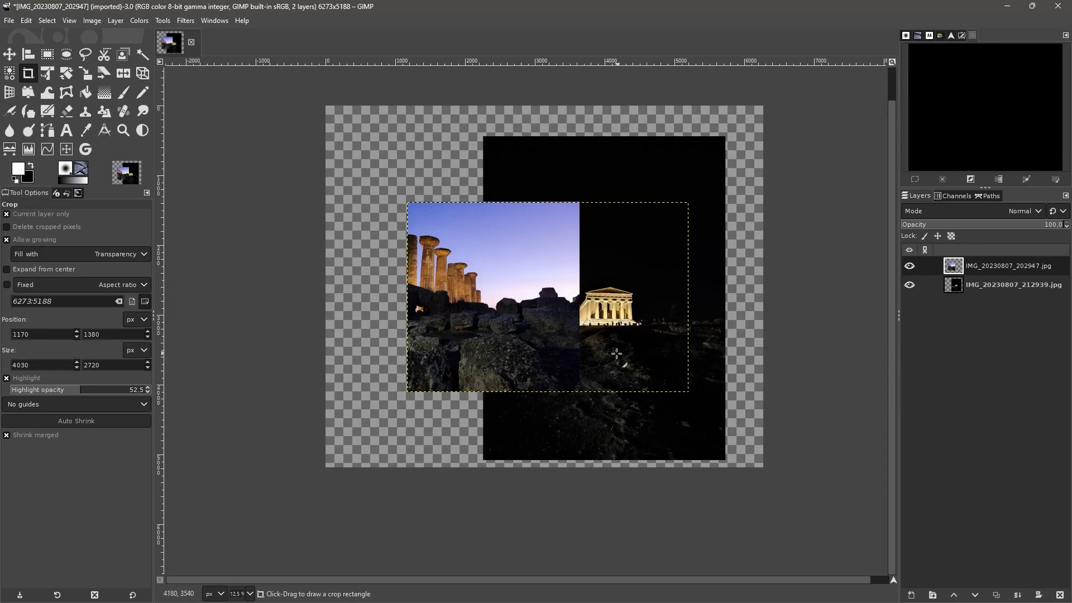
{"action": "key", "text": "ctrl+z"}
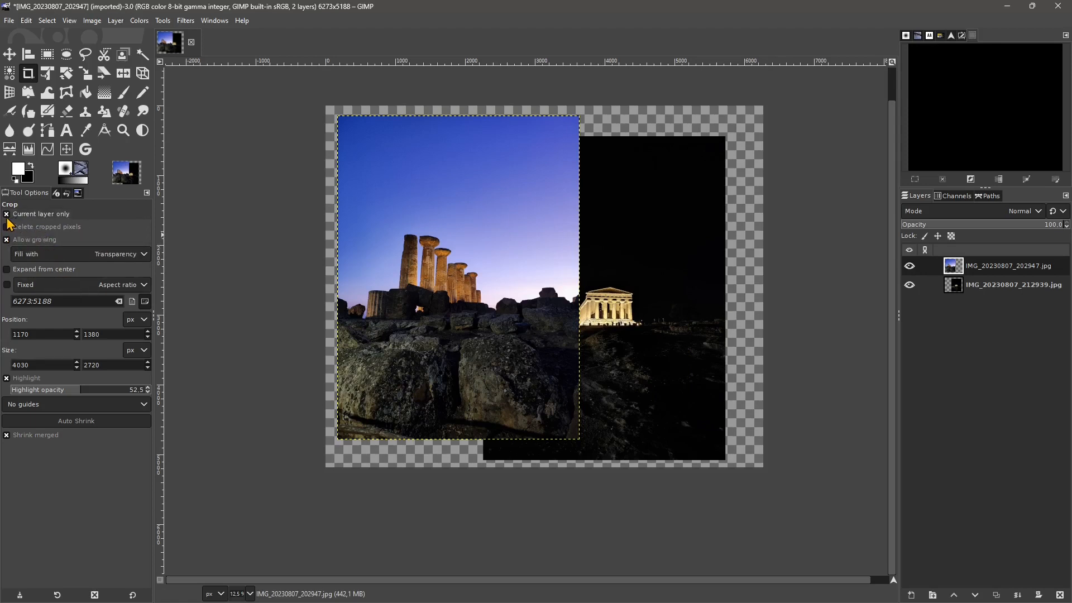
- Turn off growing, merged shrinking and current-layer-only cropping for the Crop tool, and enable deletion of cropped pixels
{"action": "left_click", "coordinate": [6, 240]}
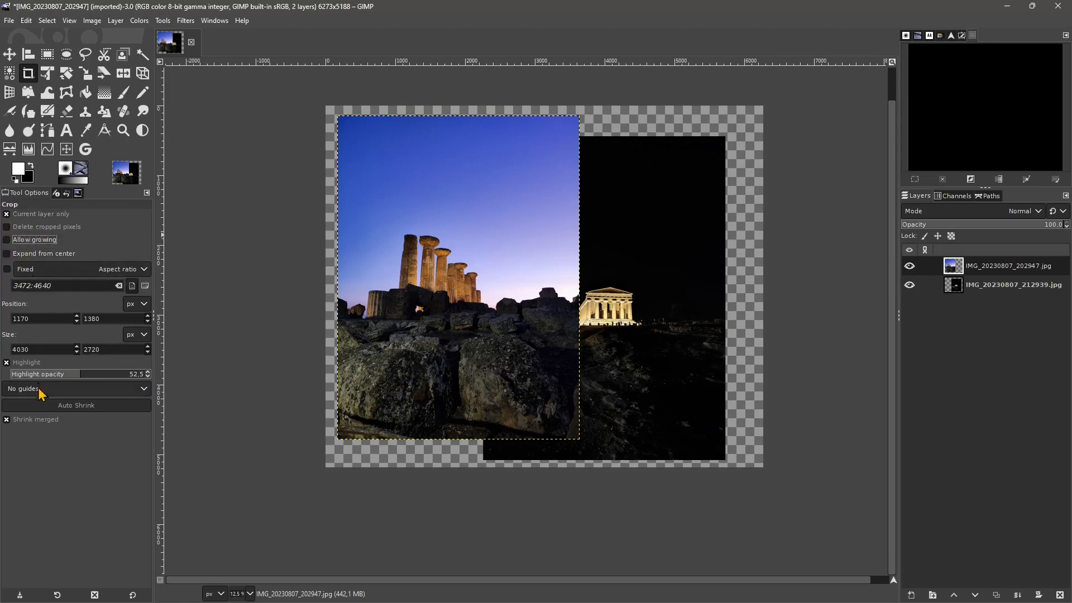
{"action": "left_click", "coordinate": [6, 420]}
{"action": "left_click", "coordinate": [6, 215]}
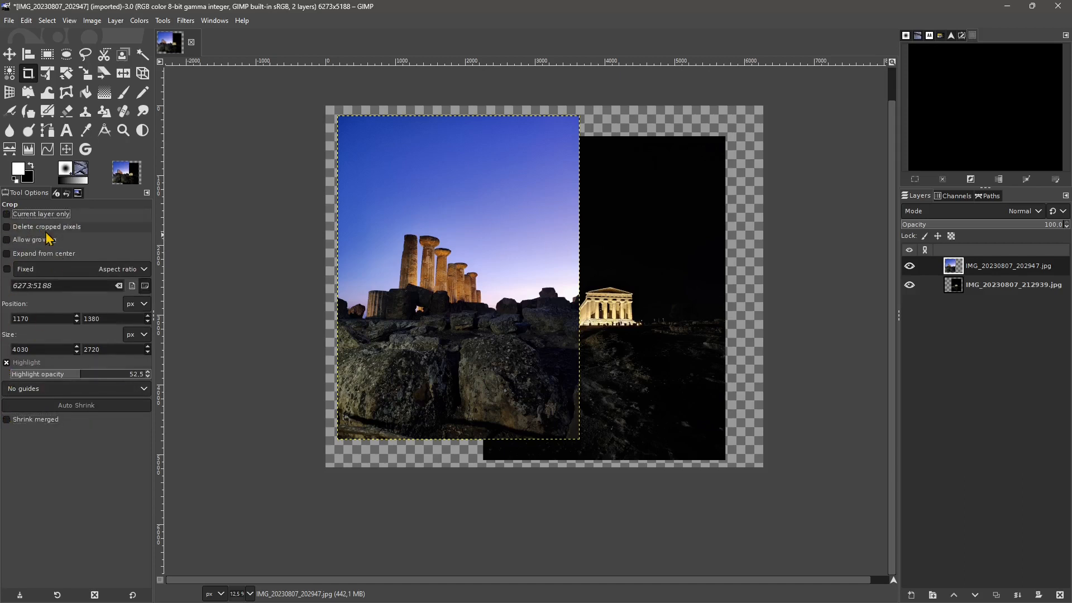
{"action": "left_click", "coordinate": [16, 229]}
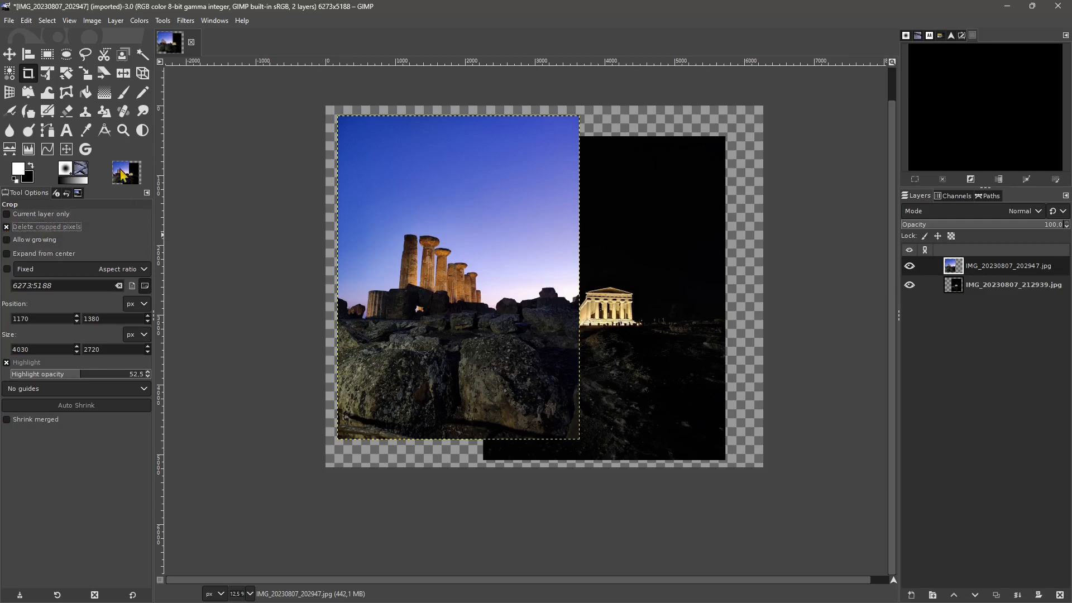
- Crop the image to about 4960 × 3000 px across both photos and move the columns layer around to check its edges
{"action": "left_click_drag", "start_coordinate": [360, 175], "coordinate": [704, 381]}
{"action": "left_click", "coordinate": [705, 381]}
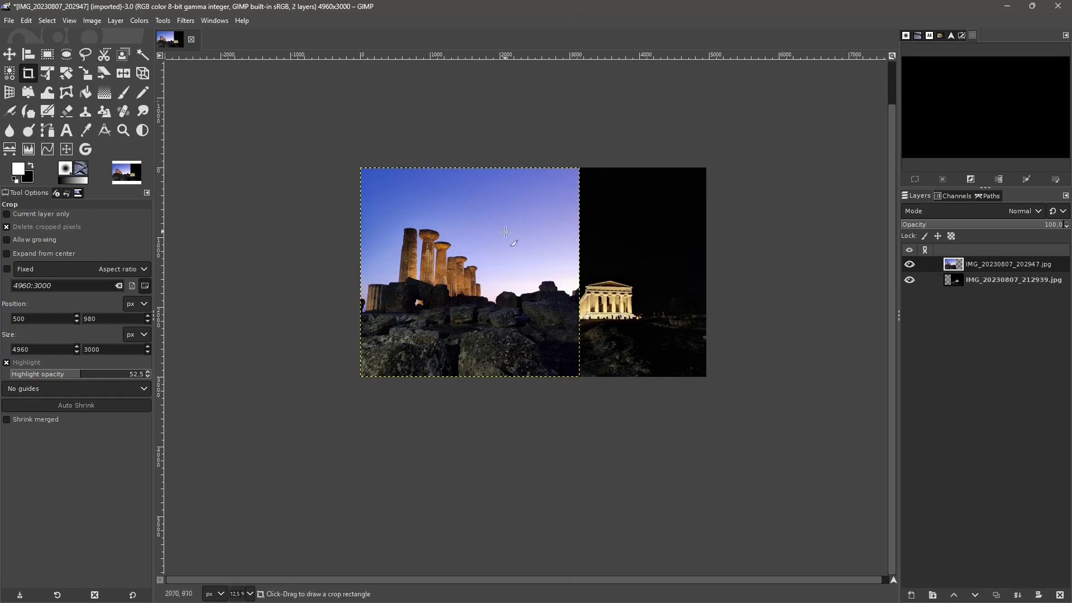
{"action": "left_click", "coordinate": [9, 55]}
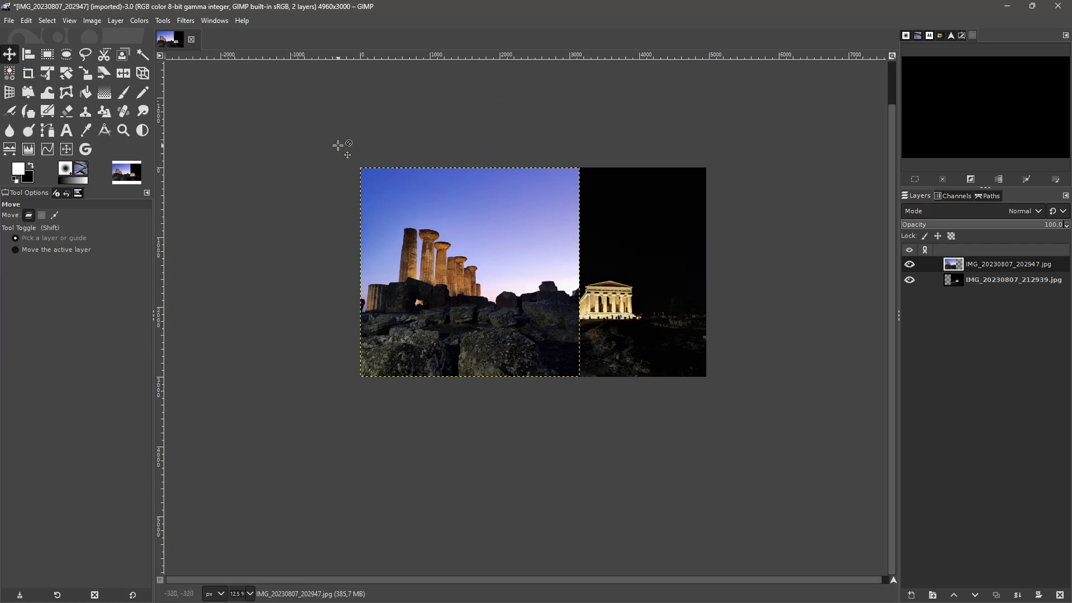
{"action": "left_click_drag", "start_coordinate": [394, 161], "coordinate": [420, 186]}
{"action": "left_click_drag", "start_coordinate": [463, 319], "coordinate": [440, 294]}
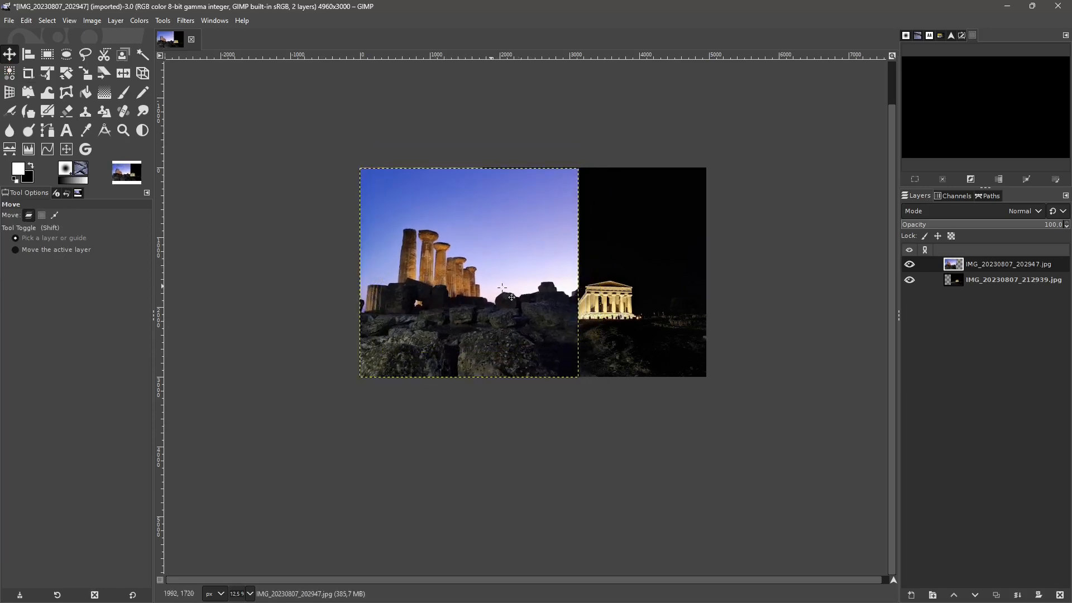
- Shift the night temple layer slightly to check its edges, and undo the layer moves and the crop
{"action": "left_click", "coordinate": [1016, 284]}
{"action": "mouse_move", "coordinate": [627, 267]}
{"action": "left_mouse_down"}
{"action": "mouse_move", "coordinate": [613, 316]}
{"action": "mouse_move", "coordinate": [617, 260]}
{"action": "mouse_move", "coordinate": [628, 288]}
{"action": "mouse_move", "coordinate": [629, 257]}
{"action": "mouse_move", "coordinate": [630, 267]}
{"action": "left_mouse_up"}
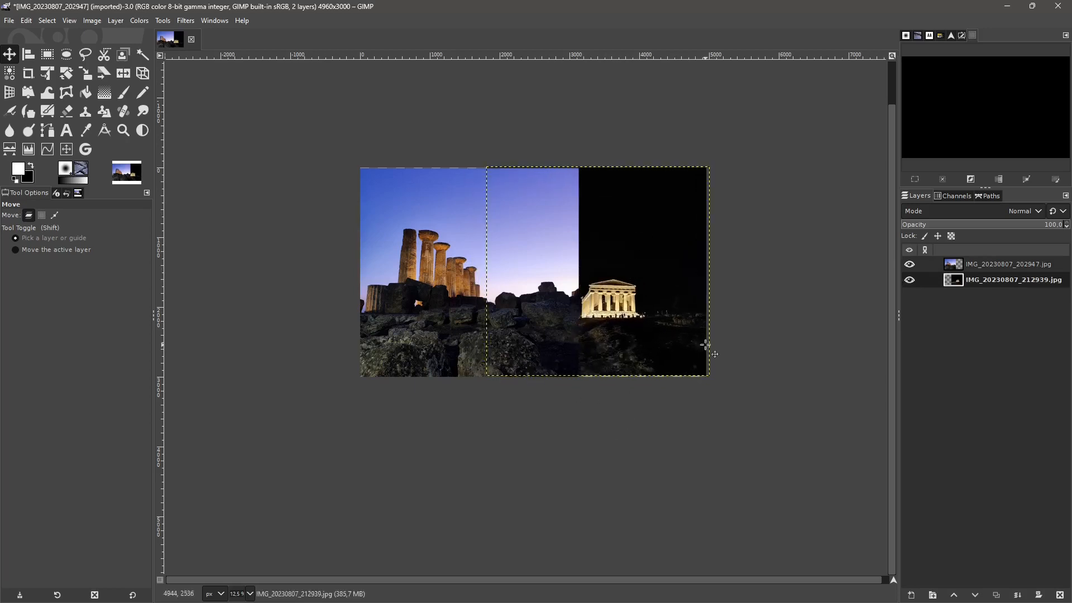
{"action": "left_click_drag", "start_coordinate": [683, 289], "coordinate": [682, 288]}
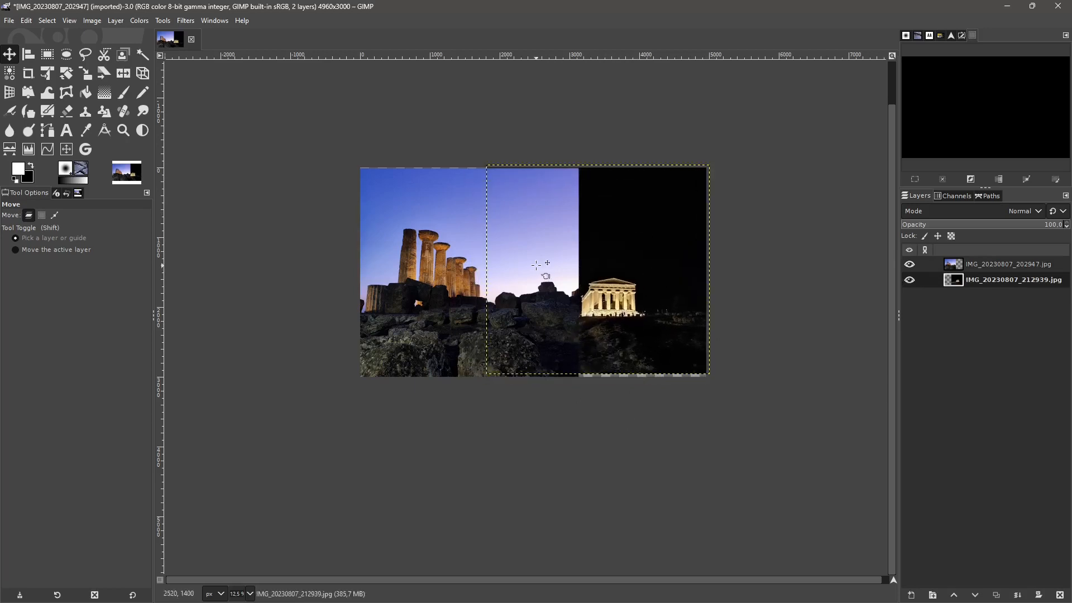
{"action": "key", "text": "ctrl+z"}
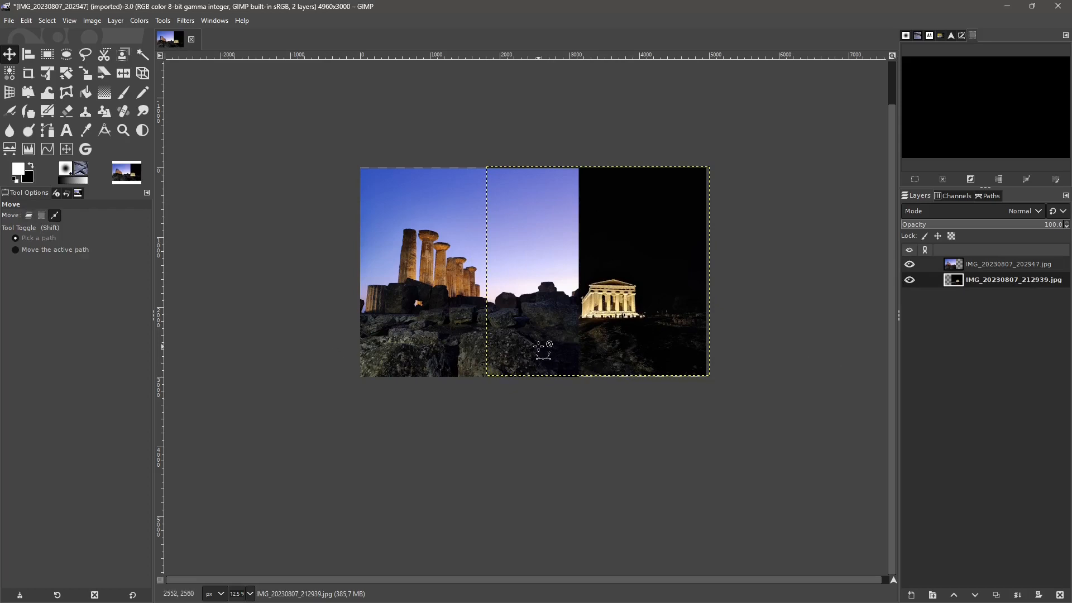
{"action": "key", "text": "ctrl+z"}
{"action": "key", "text": "ctrl+z"}
{"action": "key", "text": "ctrl+z"}
{"action": "key", "text": "ctrl+z"}
{"action": "key", "text": "ctrl+z"}
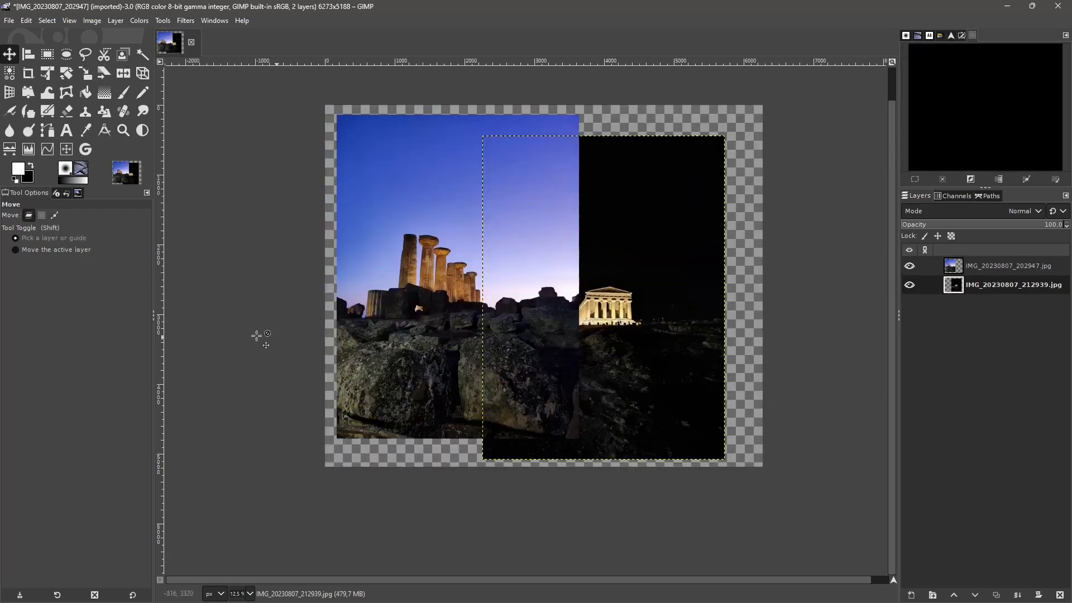
- Turn off deletion of cropped pixels and crop the image to about 4690 × 2940 px across both photos
{"action": "left_click", "coordinate": [28, 73]}
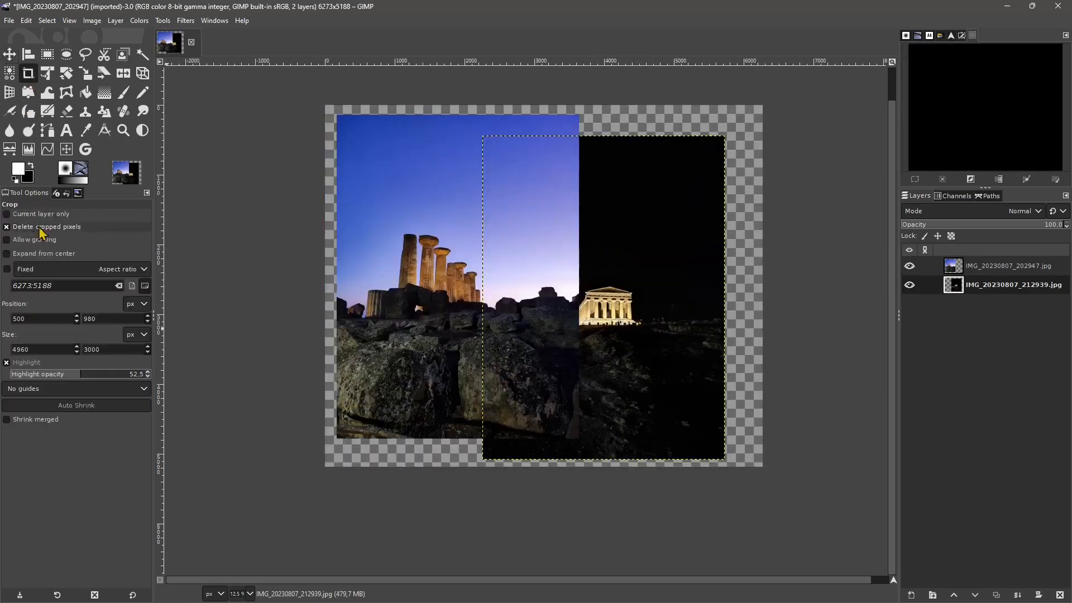
{"action": "left_click", "coordinate": [9, 227]}
{"action": "left_click_drag", "start_coordinate": [370, 182], "coordinate": [697, 386]}
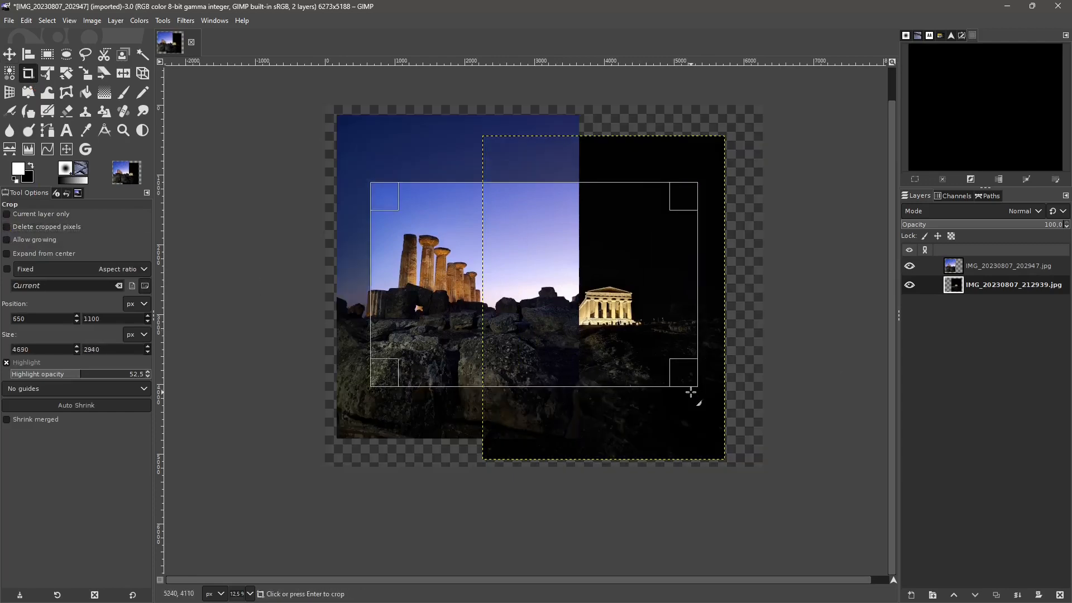
{"action": "key", "text": "Return"}
- Reposition the night temple layer slightly right and up, and the columns layer slightly left and down, within the cropped canvas
{"action": "key", "text": "m"}
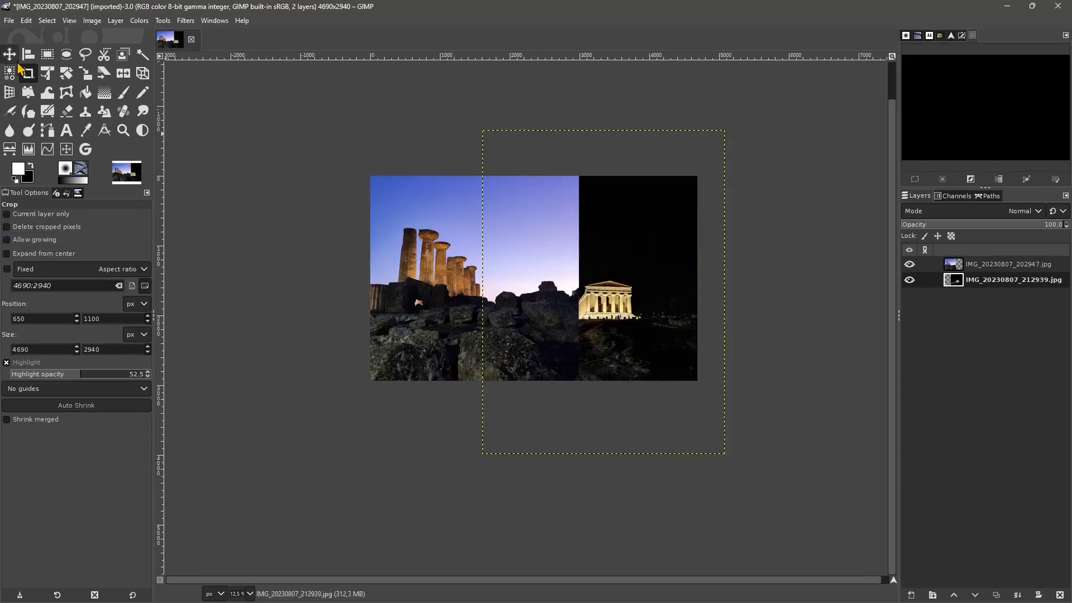
{"action": "left_click_drag", "start_coordinate": [637, 322], "coordinate": [612, 283]}
{"action": "left_click_drag", "start_coordinate": [611, 322], "coordinate": [626, 353]}
{"action": "left_click_drag", "start_coordinate": [627, 333], "coordinate": [634, 359]}
{"action": "left_click_drag", "start_coordinate": [621, 334], "coordinate": [636, 295]}
{"action": "left_click", "coordinate": [951, 263]}
{"action": "left_click_drag", "start_coordinate": [506, 249], "coordinate": [500, 305]}
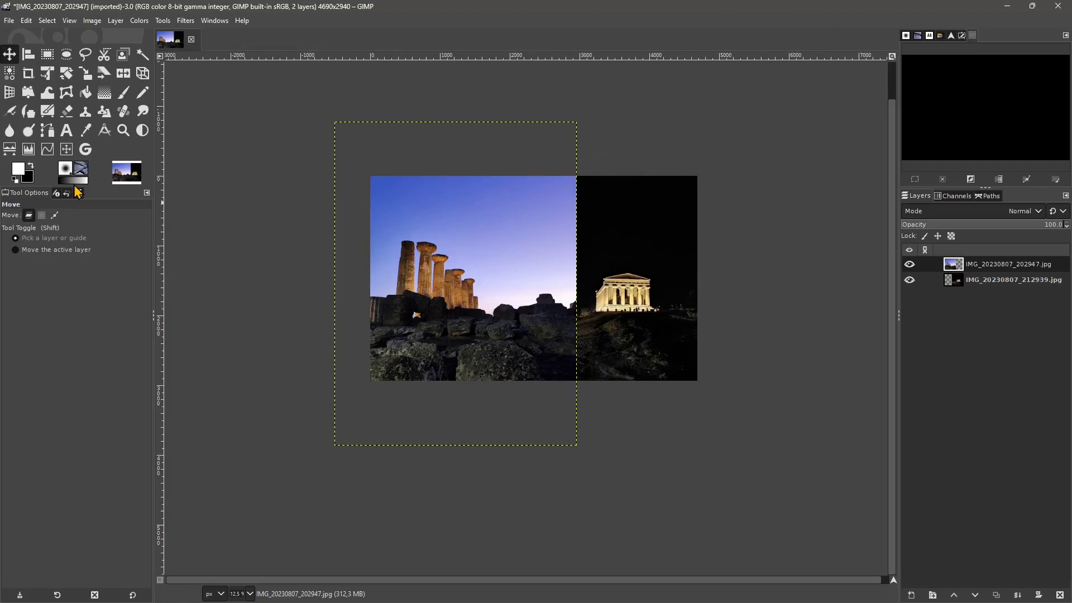
- Limit cropping to the current layer and crop the columns layer to about 2440 × 3376 px
{"action": "key", "text": "shift+c"}
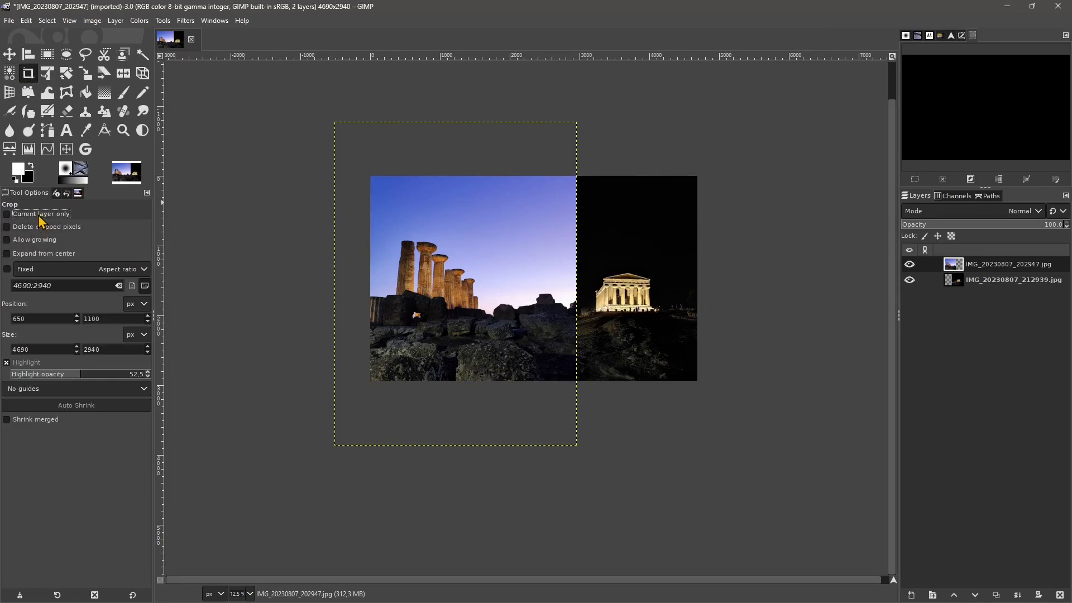
{"action": "left_click", "coordinate": [40, 218]}
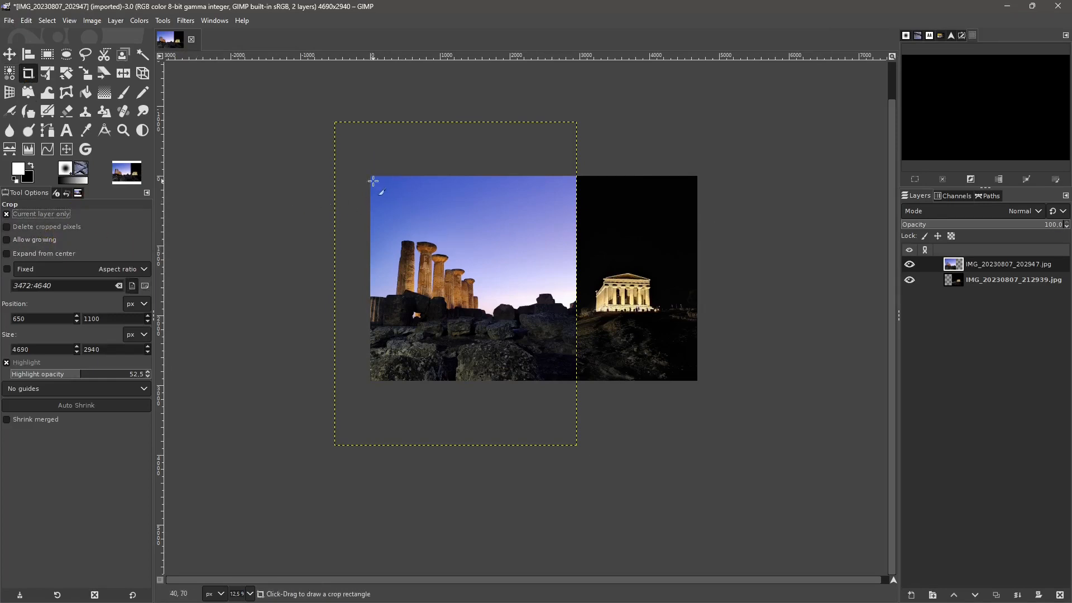
{"action": "left_click_drag", "start_coordinate": [362, 163], "coordinate": [532, 398]}
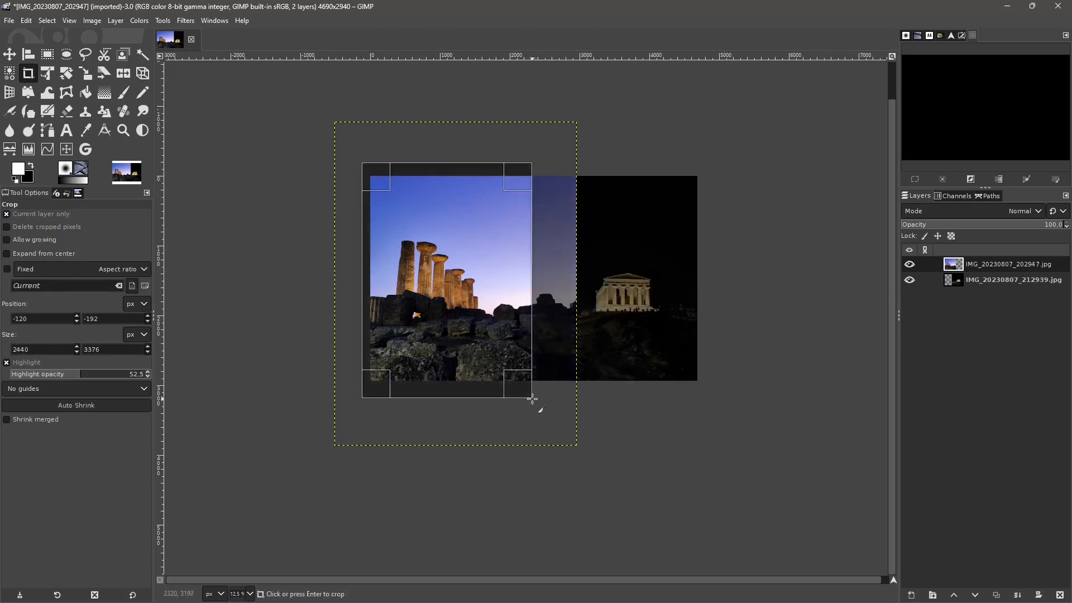
{"action": "key", "text": "Return"}
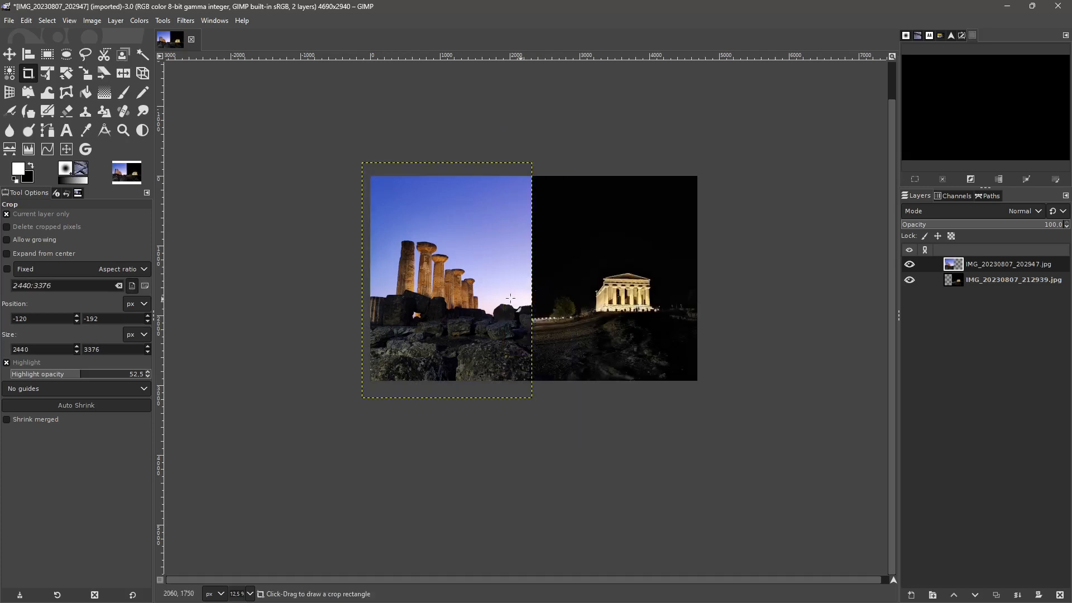
- Turn off current-layer-only cropping, enable deletion of cropped pixels, and crop all layers to the full 4690 × 2940 px canvas
{"action": "left_click", "coordinate": [14, 215]}
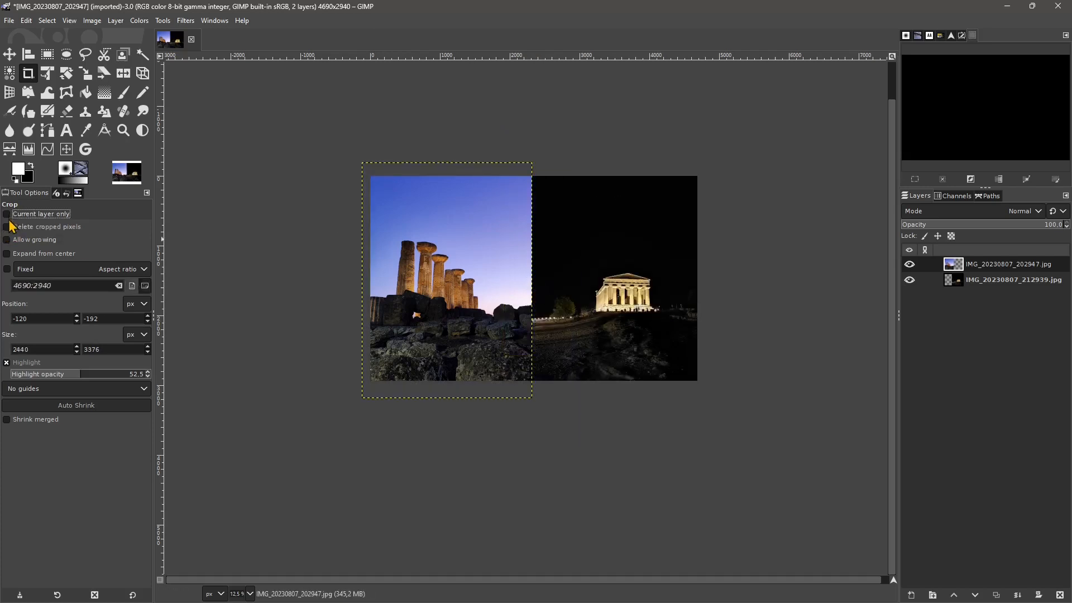
{"action": "left_click", "coordinate": [15, 227]}
{"action": "left_click", "coordinate": [370, 176]}
{"action": "left_click_drag", "start_coordinate": [370, 176], "coordinate": [797, 418]}
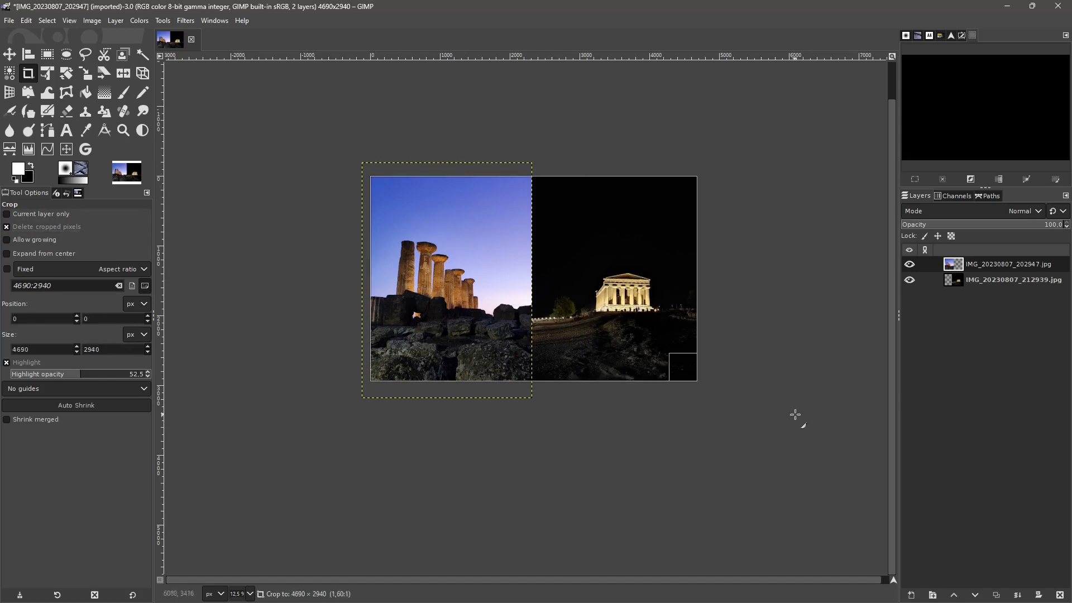
{"action": "key", "text": "Return"}
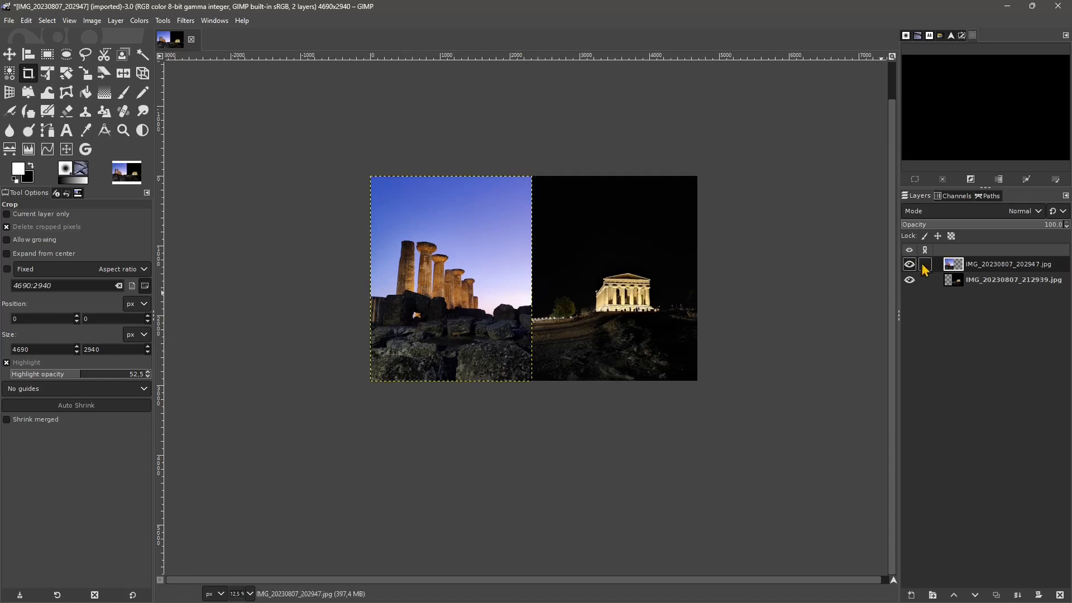
- Check the boundaries of both photo layers and flatten the image
{"action": "left_click", "coordinate": [985, 280]}
{"action": "left_click", "coordinate": [999, 265]}
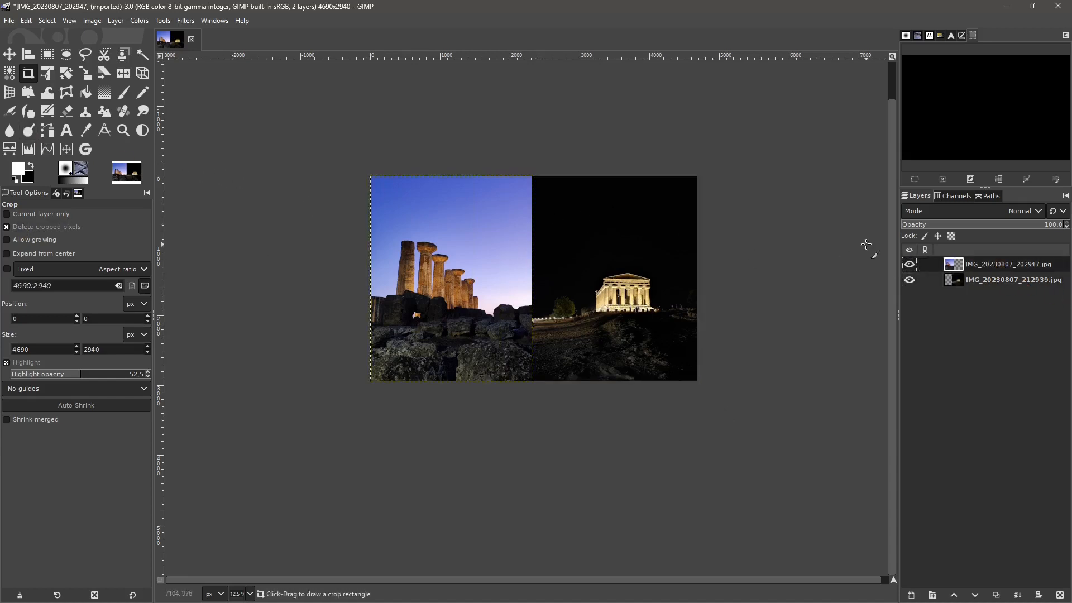
{"action": "right_click", "coordinate": [996, 263]}
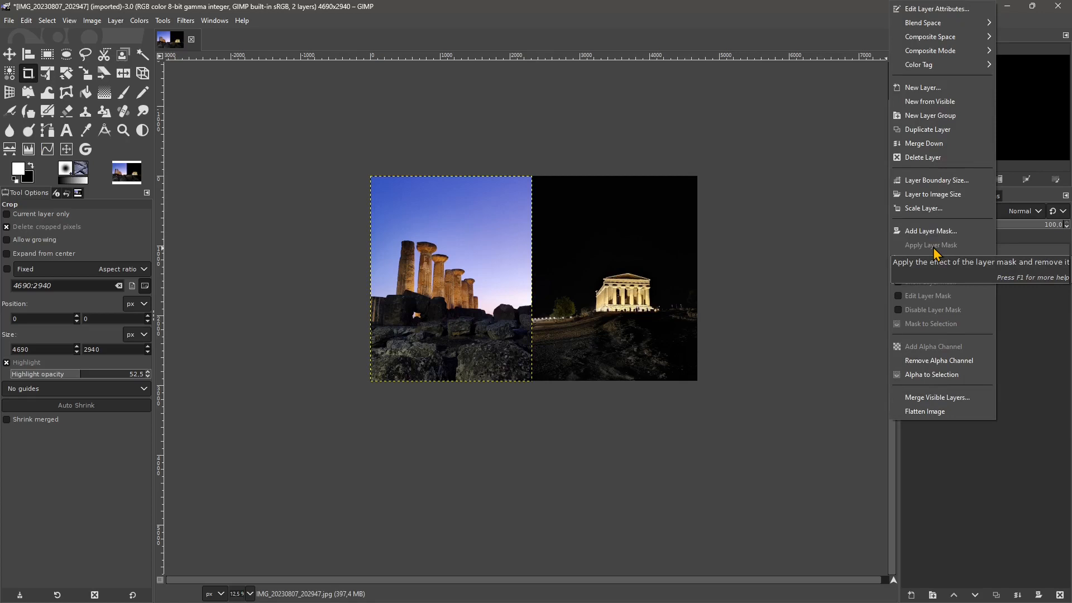
{"action": "left_click", "coordinate": [932, 412]}
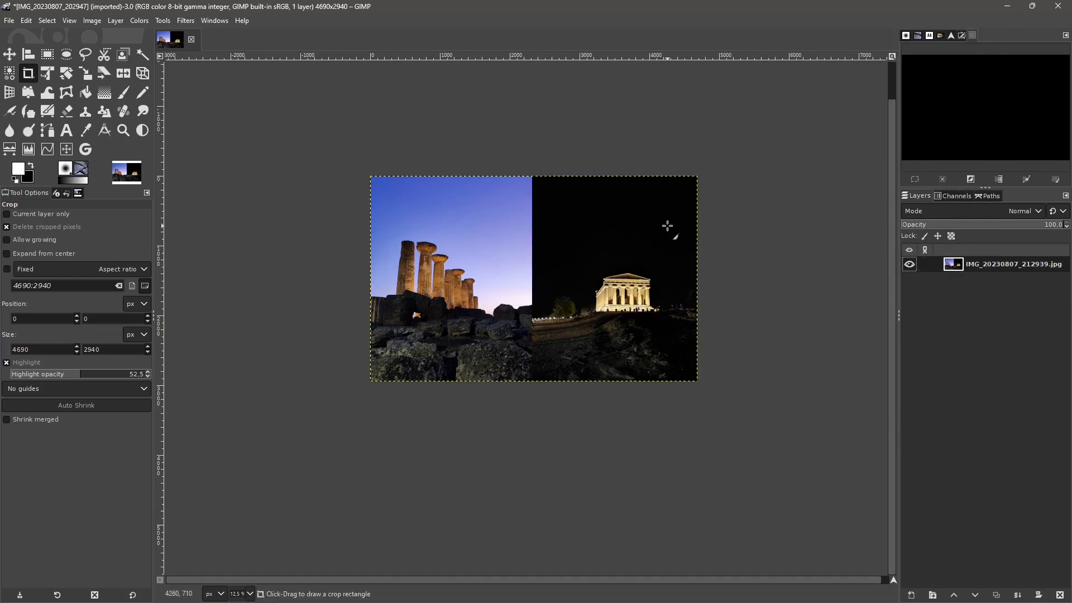
{"action": "scroll", "coordinate": [490, 253], "scroll_direction": "up", "scroll_amount": 1}
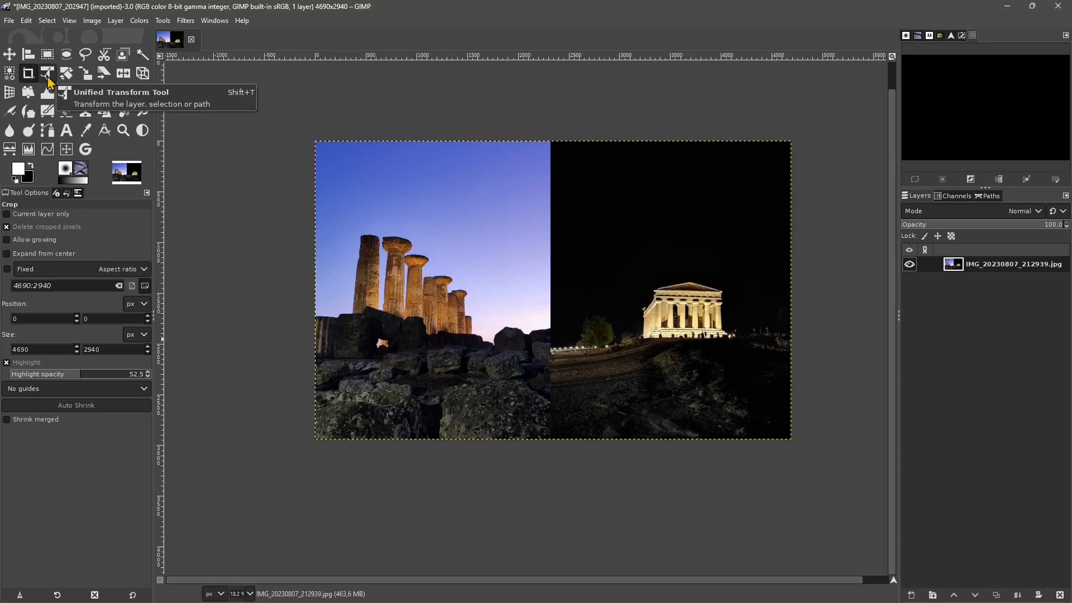
- Flip the flattened layer horizontally, and undo both the flip and the flattening
{"action": "left_click", "coordinate": [115, 20]}
{"action": "mouse_move", "coordinate": [132, 176]}
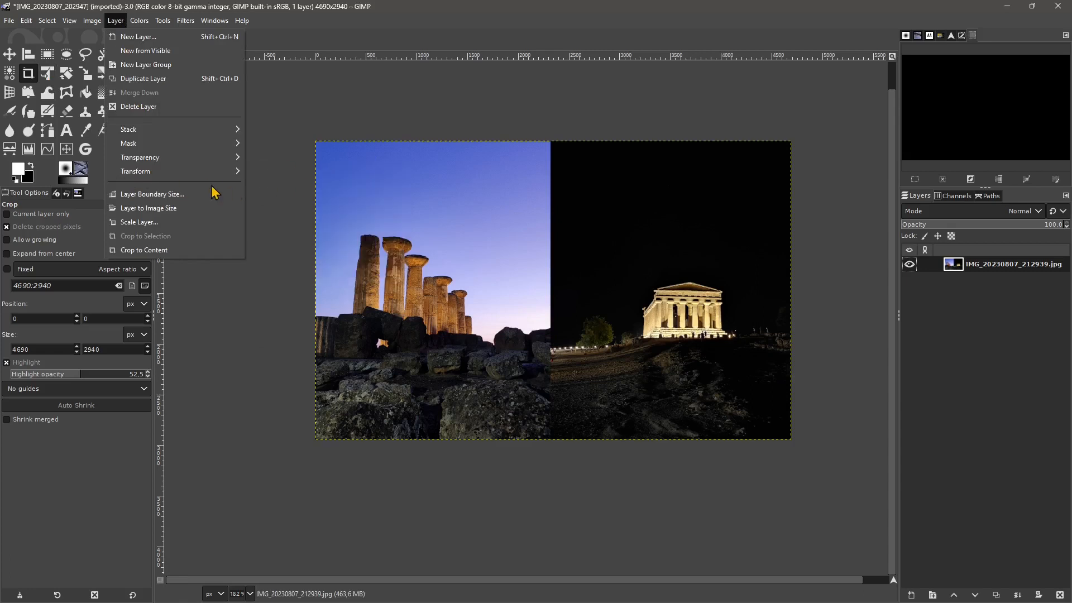
{"action": "left_click", "coordinate": [276, 172]}
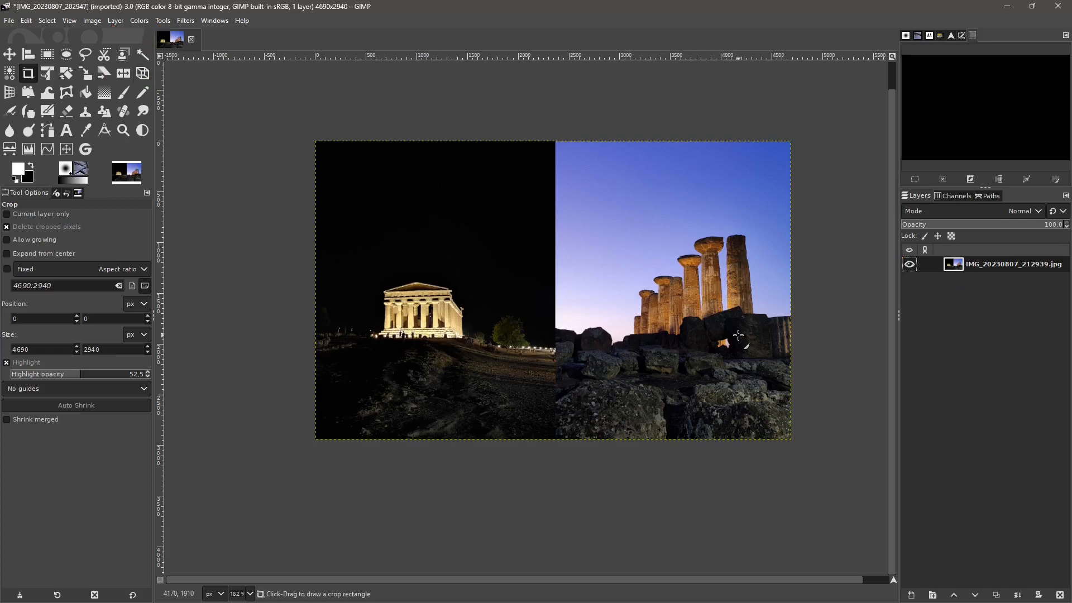
{"action": "key", "text": "ctrl+z"}
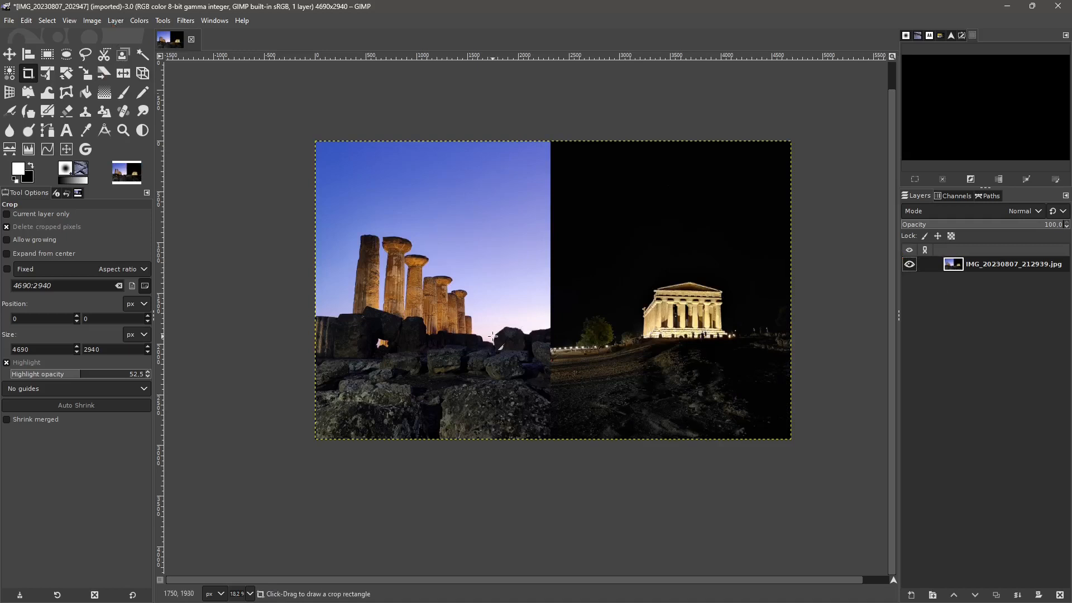
{"action": "key", "text": "ctrl+z"}
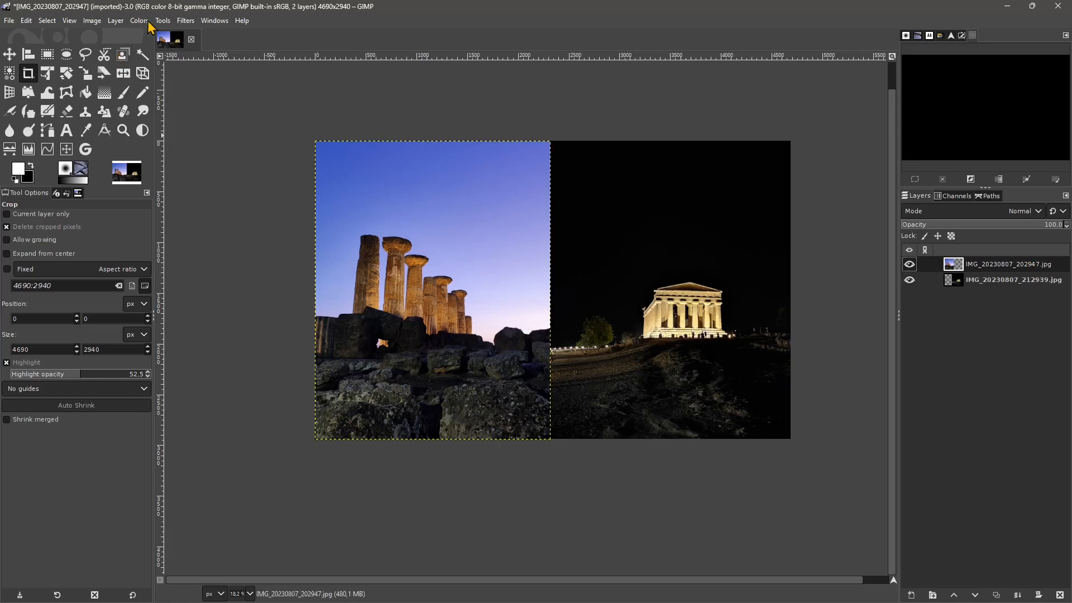
- Flip the columns photo layer horizontally, and flip it back to its original orientation
{"action": "left_click", "coordinate": [117, 21]}
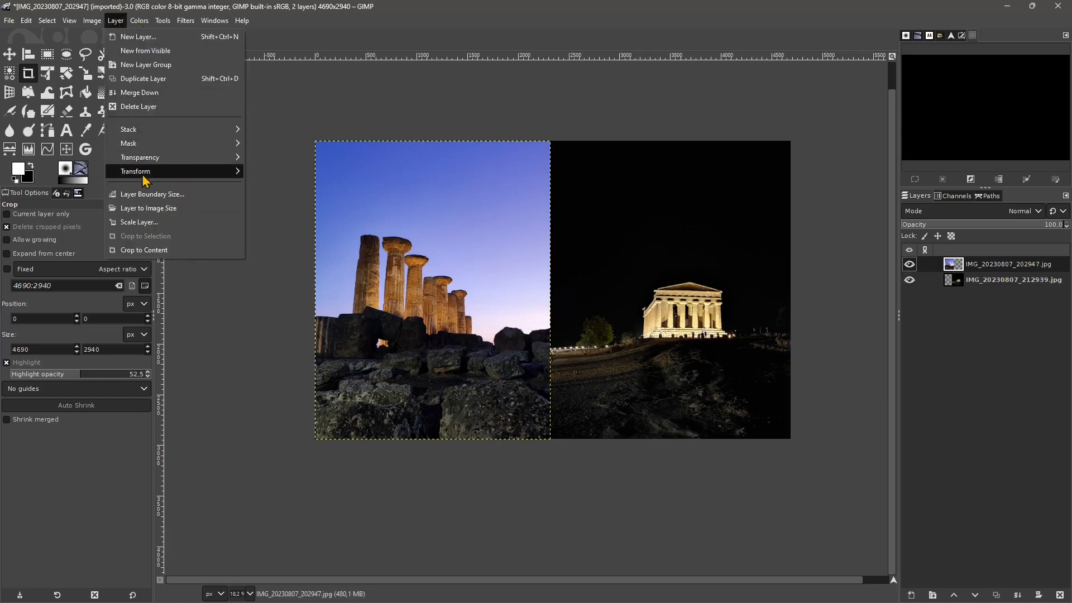
{"action": "mouse_move", "coordinate": [234, 171]}
{"action": "left_click", "coordinate": [285, 171]}
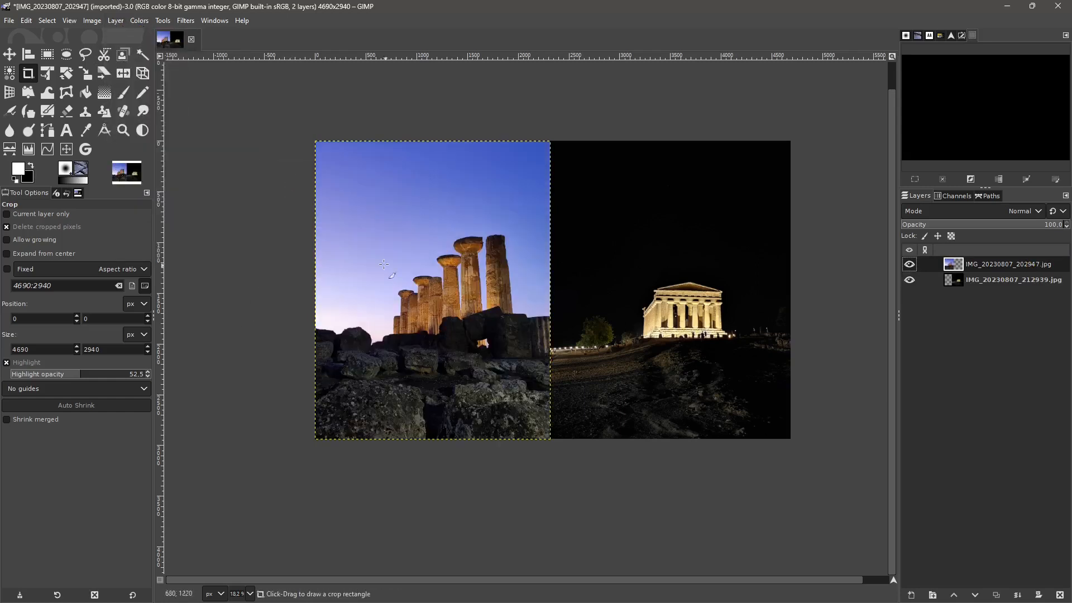
{"action": "left_click", "coordinate": [116, 21]}
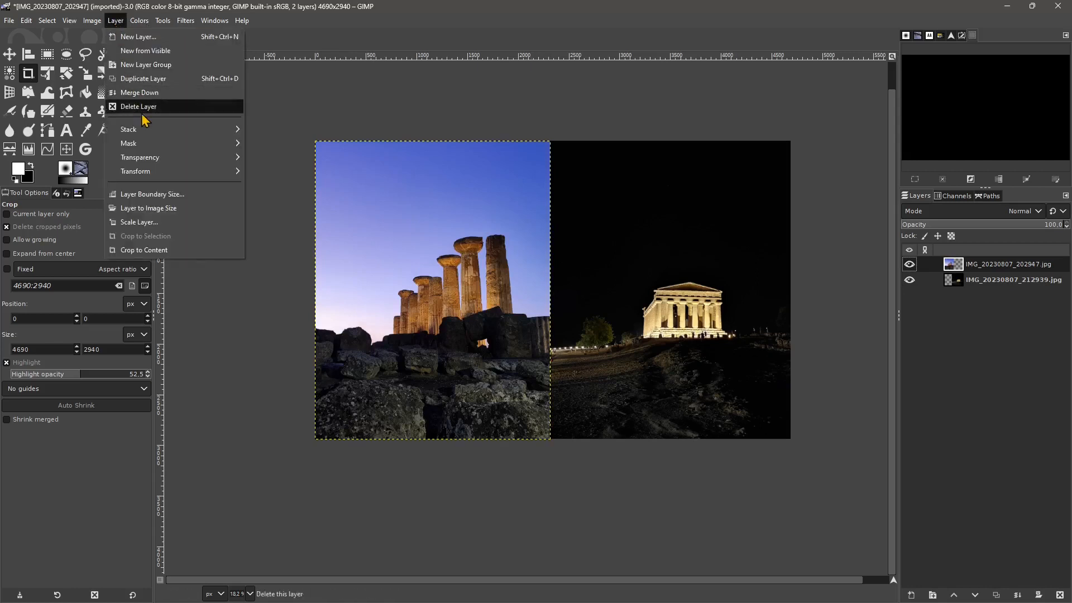
{"action": "mouse_move", "coordinate": [167, 171]}
{"action": "left_click", "coordinate": [276, 171]}
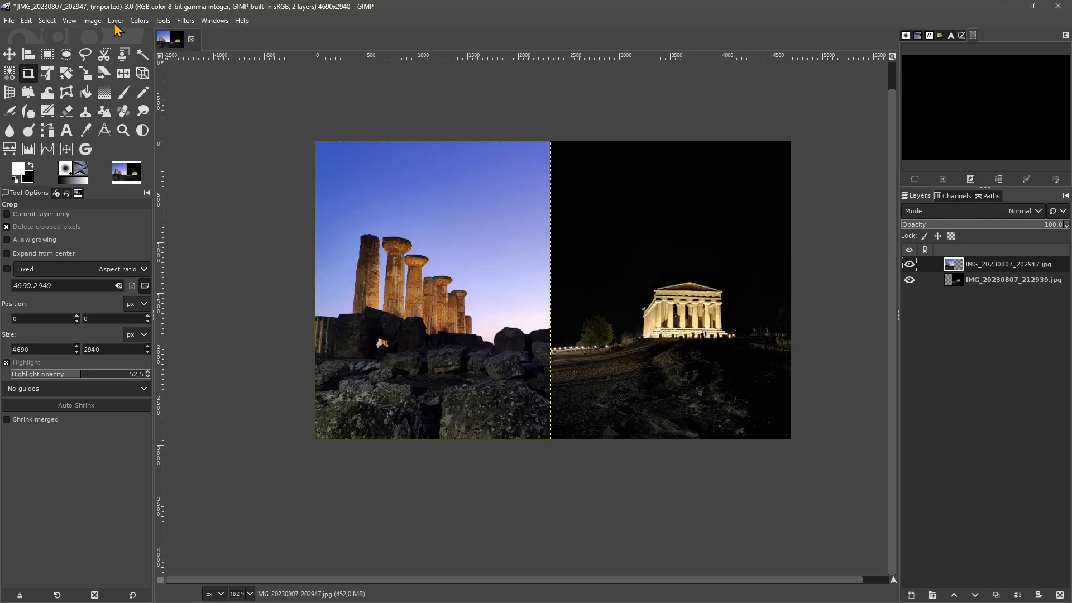
- Flip the entire image horizontally with both layers, and undo the flip
{"action": "left_click", "coordinate": [93, 21]}
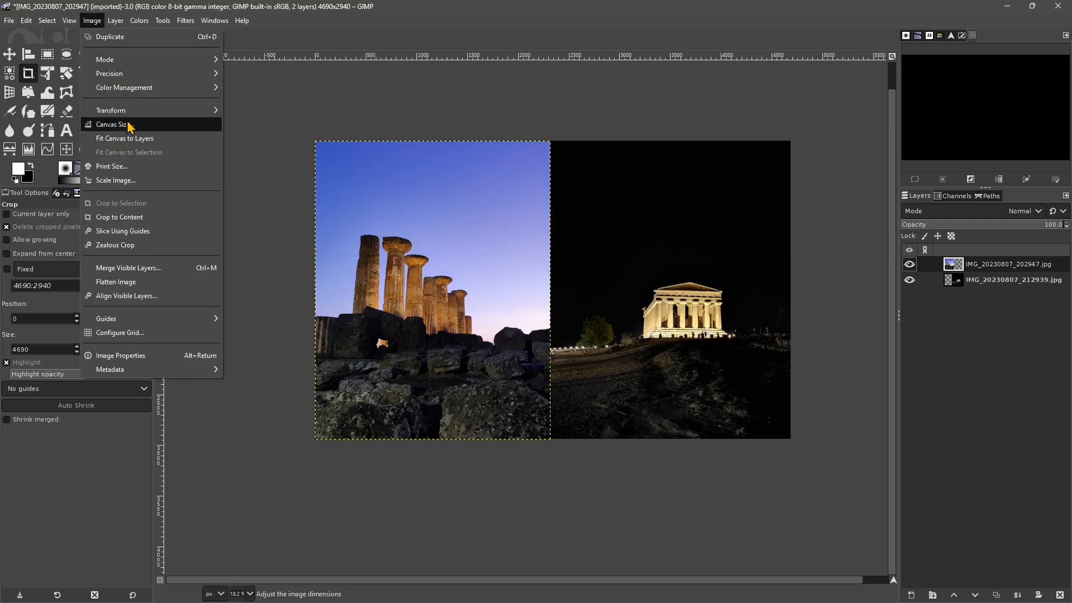
{"action": "mouse_move", "coordinate": [133, 114]}
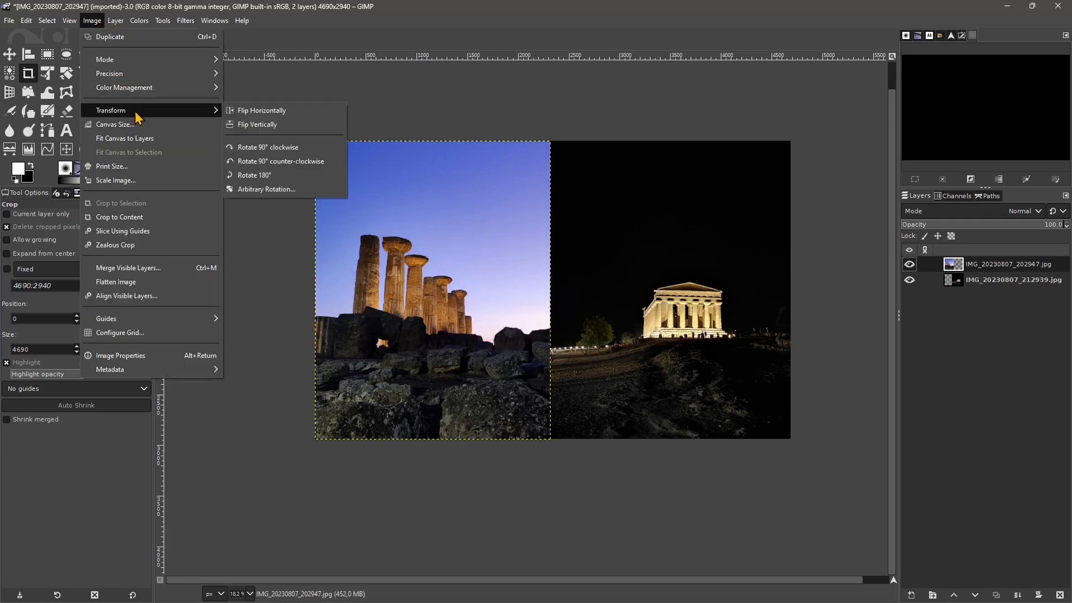
{"action": "mouse_move", "coordinate": [67, 25]}
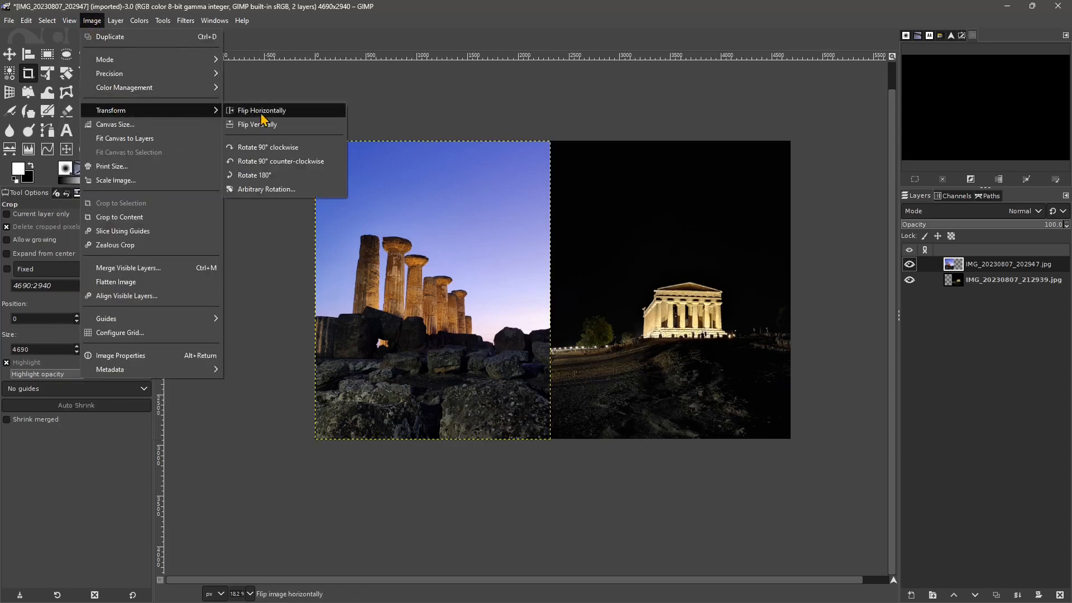
{"action": "left_click", "coordinate": [262, 112]}
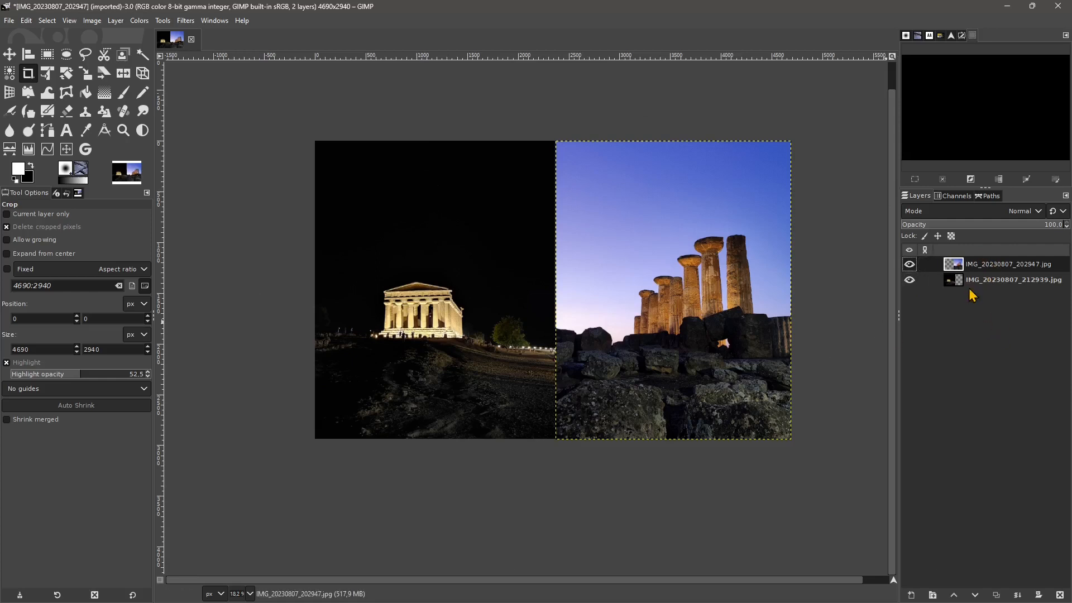
{"action": "key", "text": "ctrl+z"}
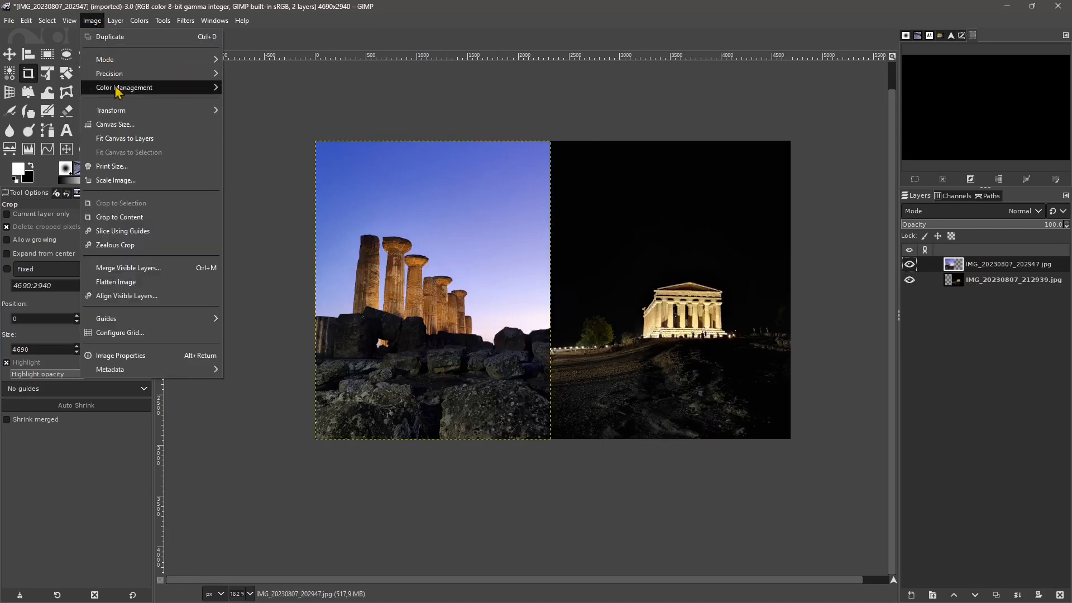
- Rotate the entire image by an arbitrary angle of 18.49°, and undo the rotation
{"action": "mouse_move", "coordinate": [214, 110]}
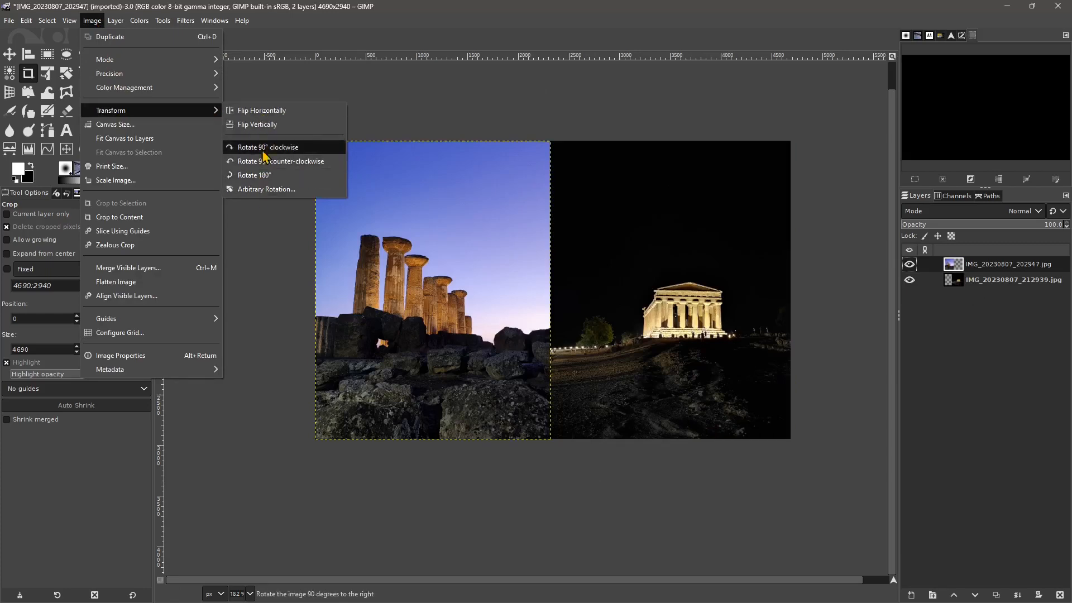
{"action": "left_click", "coordinate": [266, 189]}
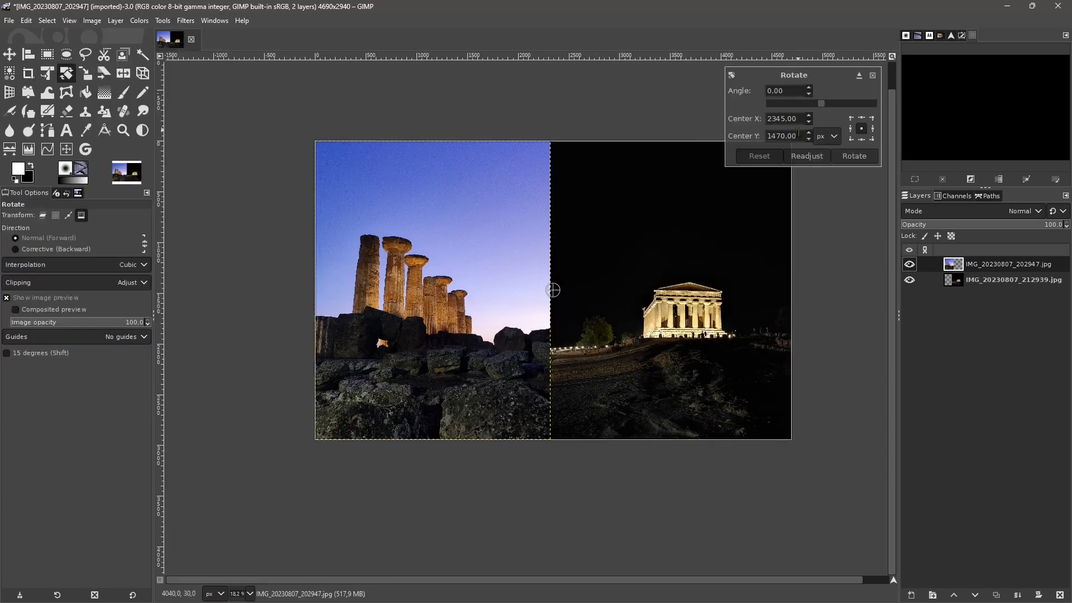
{"action": "mouse_move", "coordinate": [825, 109]}
{"action": "left_mouse_down"}
{"action": "mouse_move", "coordinate": [859, 110]}
{"action": "mouse_move", "coordinate": [830, 116]}
{"action": "left_mouse_up"}
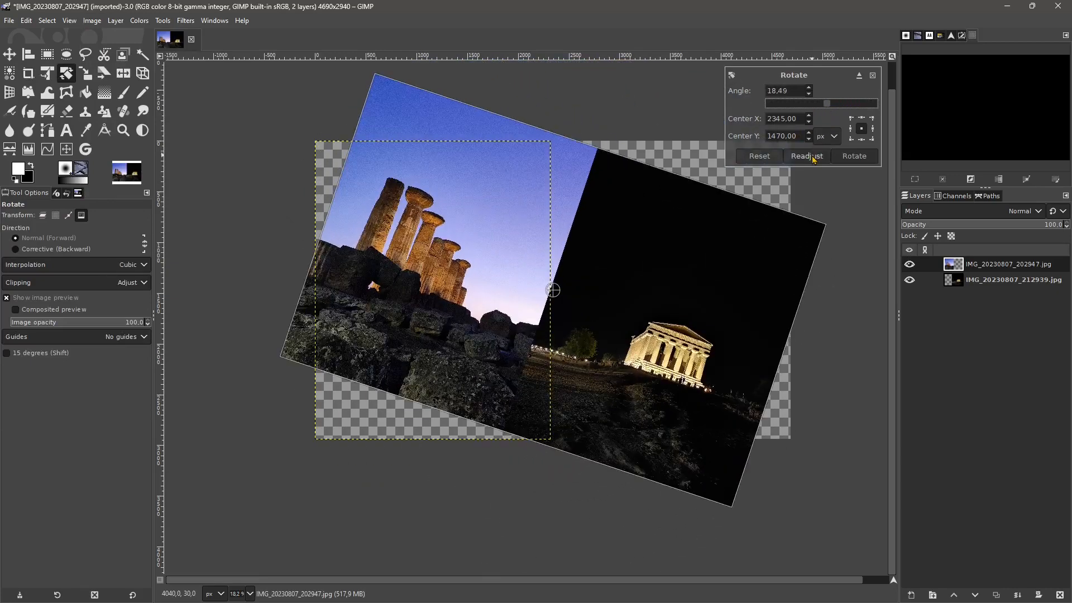
{"action": "left_click", "coordinate": [854, 156]}
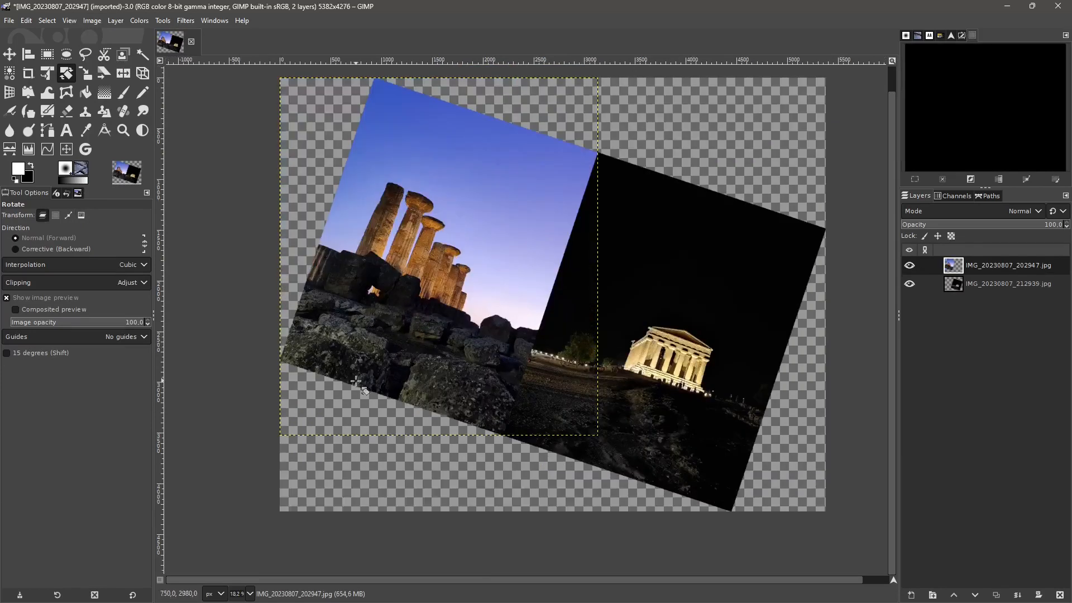
{"action": "scroll", "coordinate": [368, 406], "scroll_direction": "down", "scroll_amount": 1}
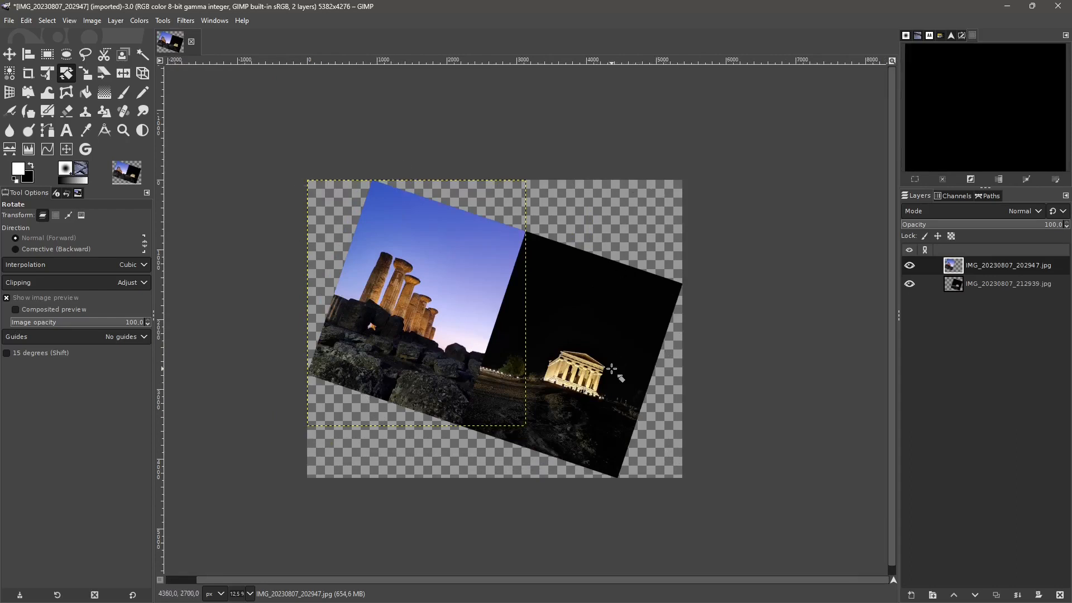
{"action": "key", "text": "ctrl+z"}
{"action": "key", "text": "ctrl+z"}
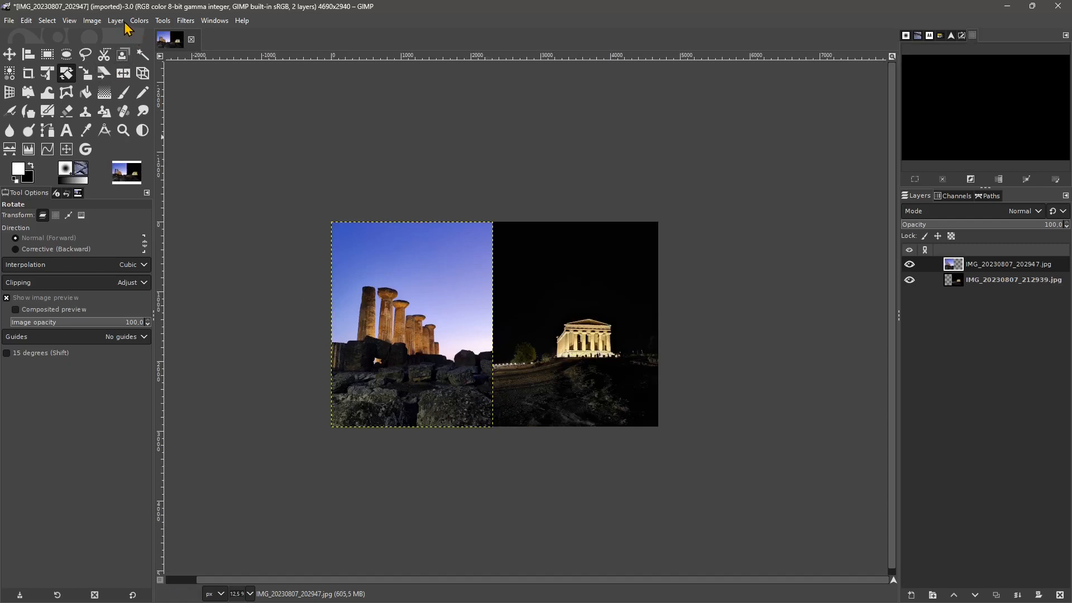
- Rotate only the columns layer by 45.73° around its center, and undo the rotation
{"action": "left_click", "coordinate": [92, 21]}
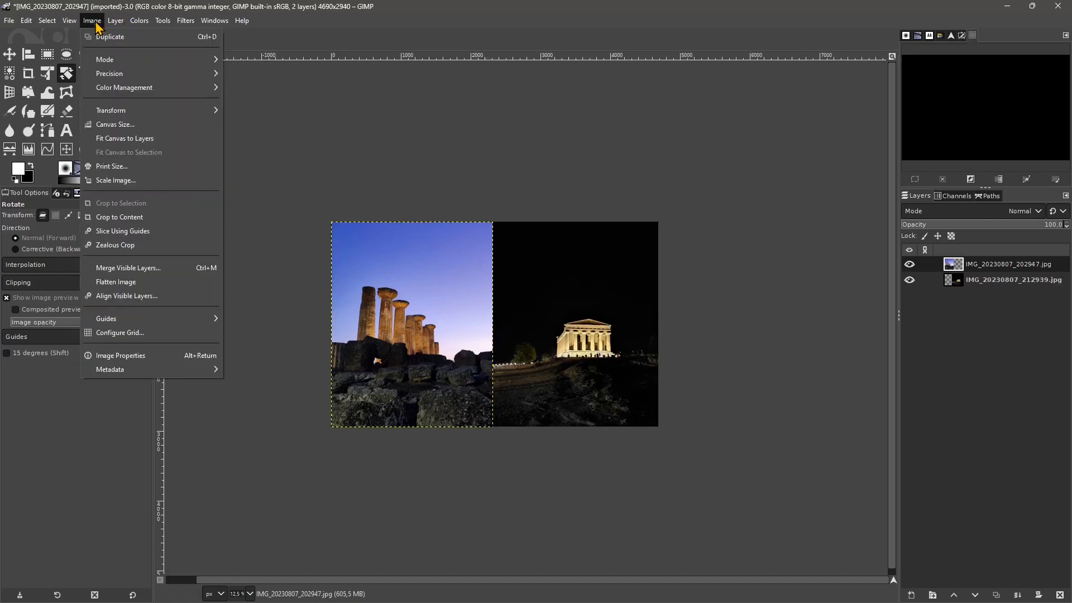
{"action": "left_click", "coordinate": [96, 25]}
{"action": "left_click", "coordinate": [116, 23]}
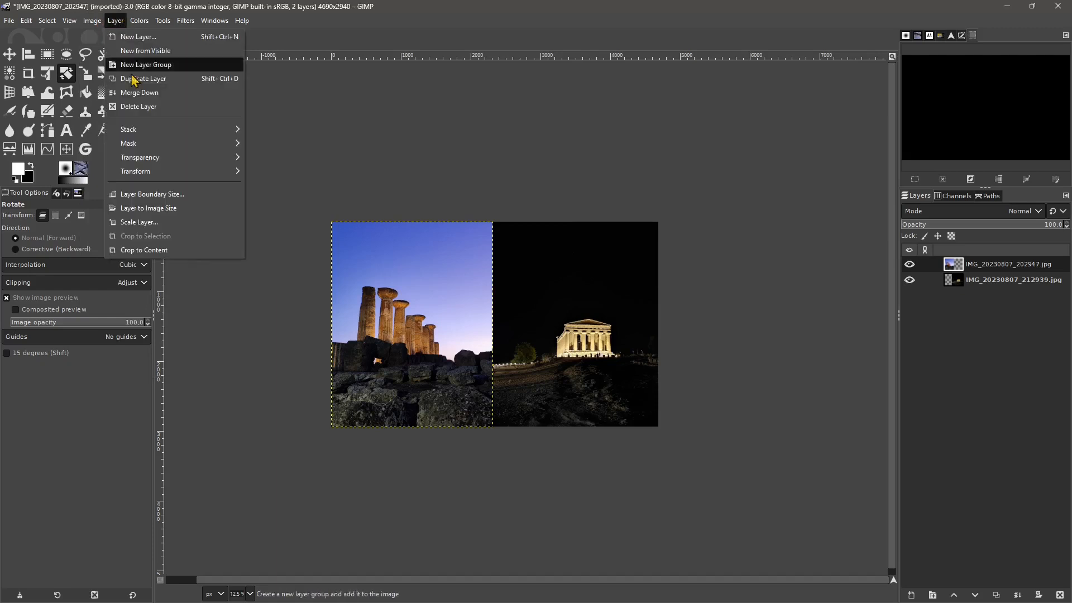
{"action": "mouse_move", "coordinate": [233, 171]}
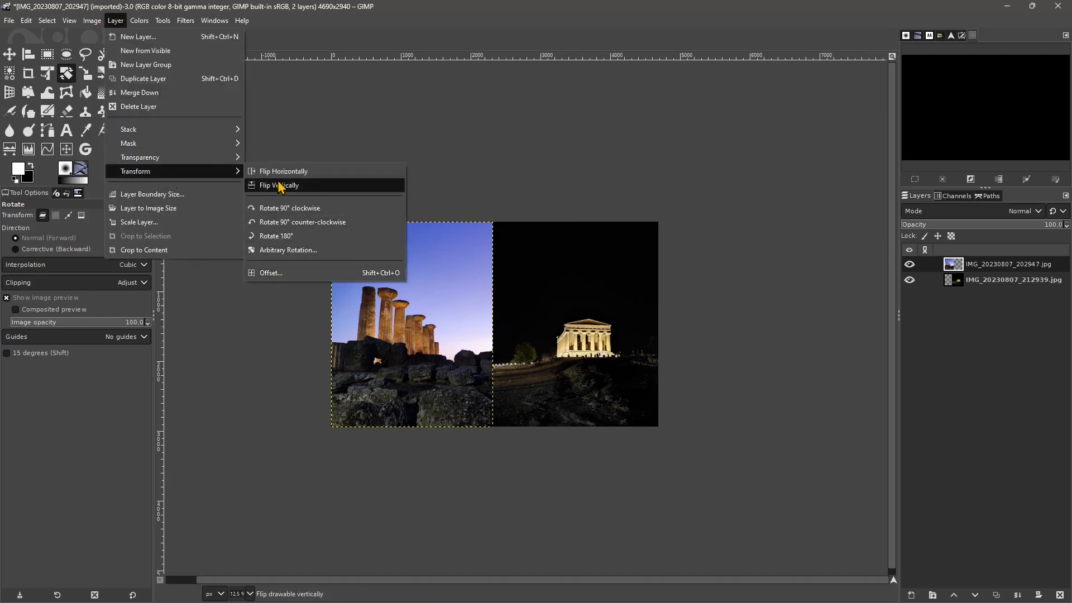
{"action": "left_click", "coordinate": [280, 256]}
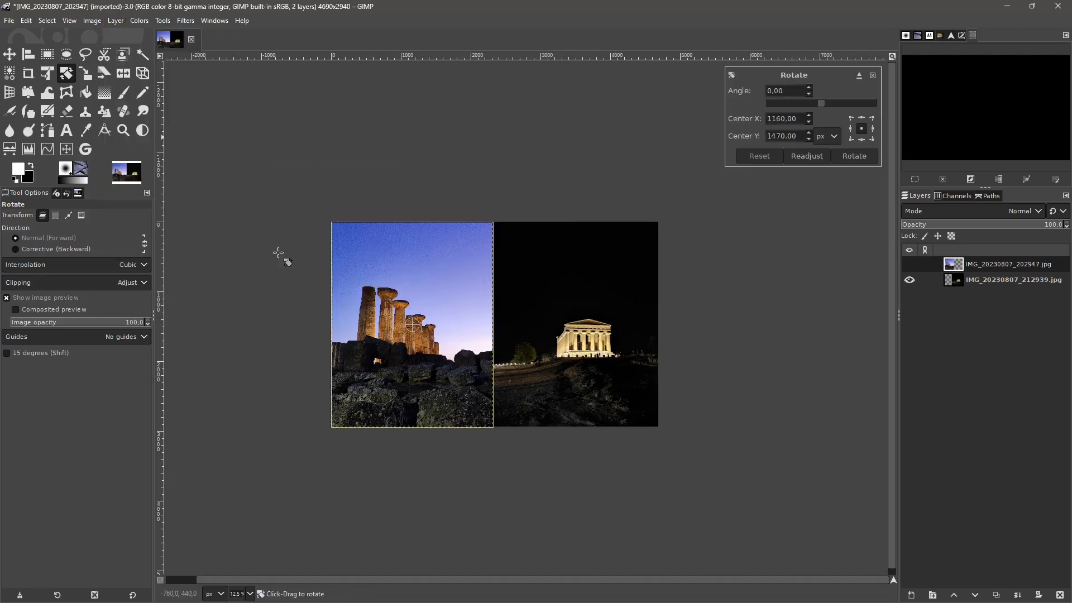
{"action": "left_click_drag", "start_coordinate": [818, 109], "coordinate": [834, 104]}
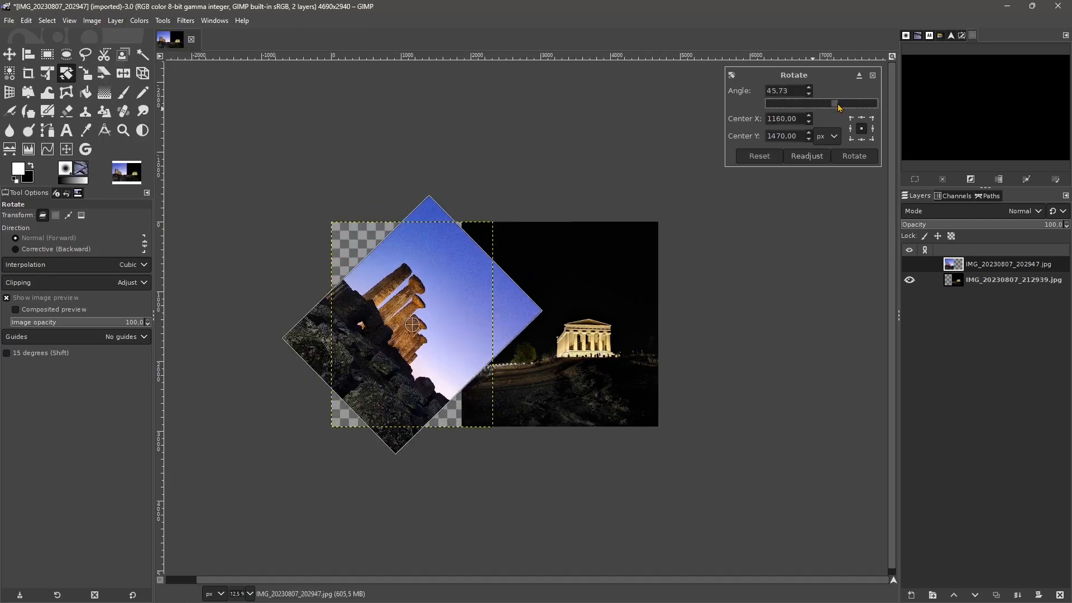
{"action": "left_click", "coordinate": [854, 155]}
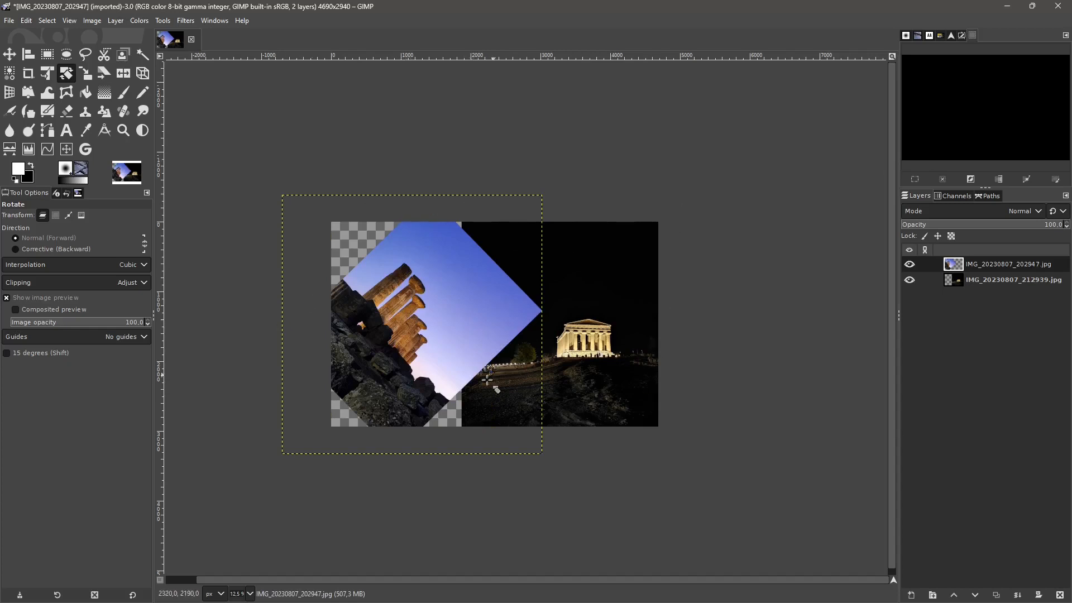
{"action": "key", "text": "ctrl+z"}
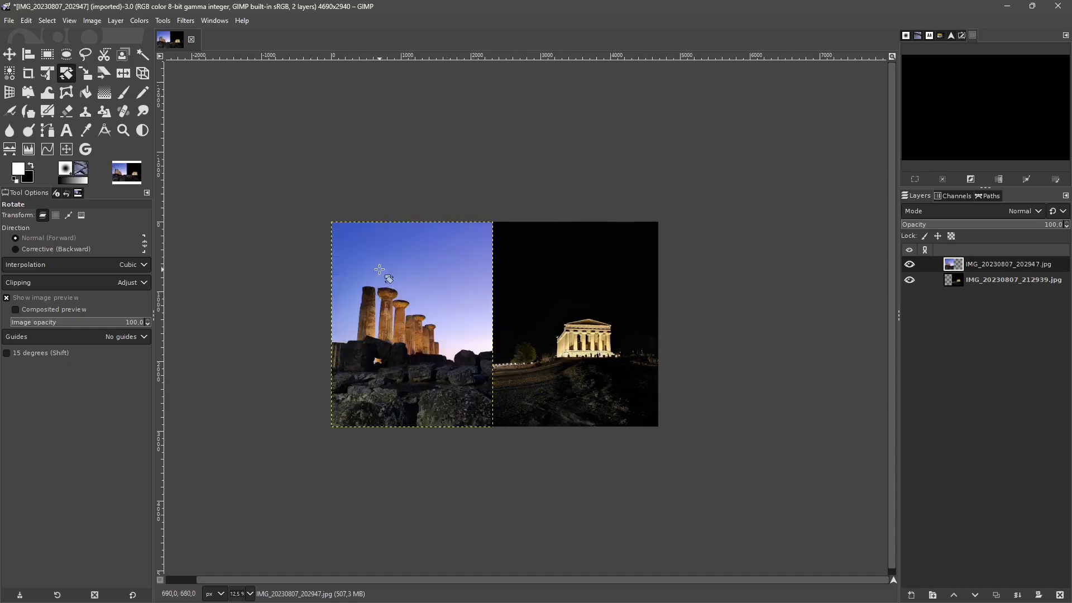
- Merge the visible layers with the result clipped to the bottom layer, and undo the merge
{"action": "left_click", "coordinate": [989, 282]}
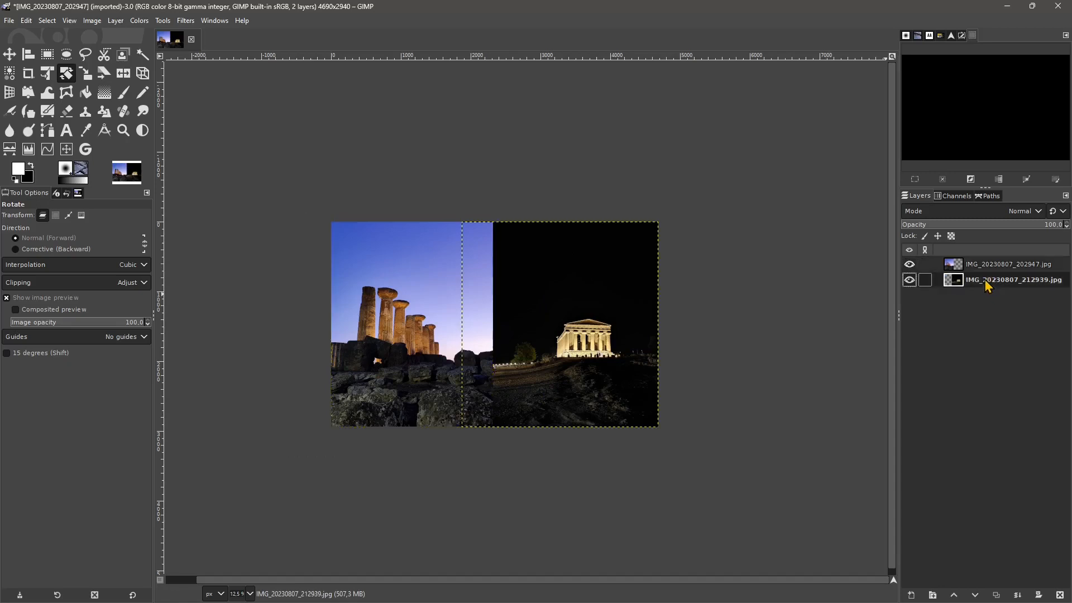
{"action": "left_click", "coordinate": [981, 267]}
{"action": "right_click", "coordinate": [980, 267]}
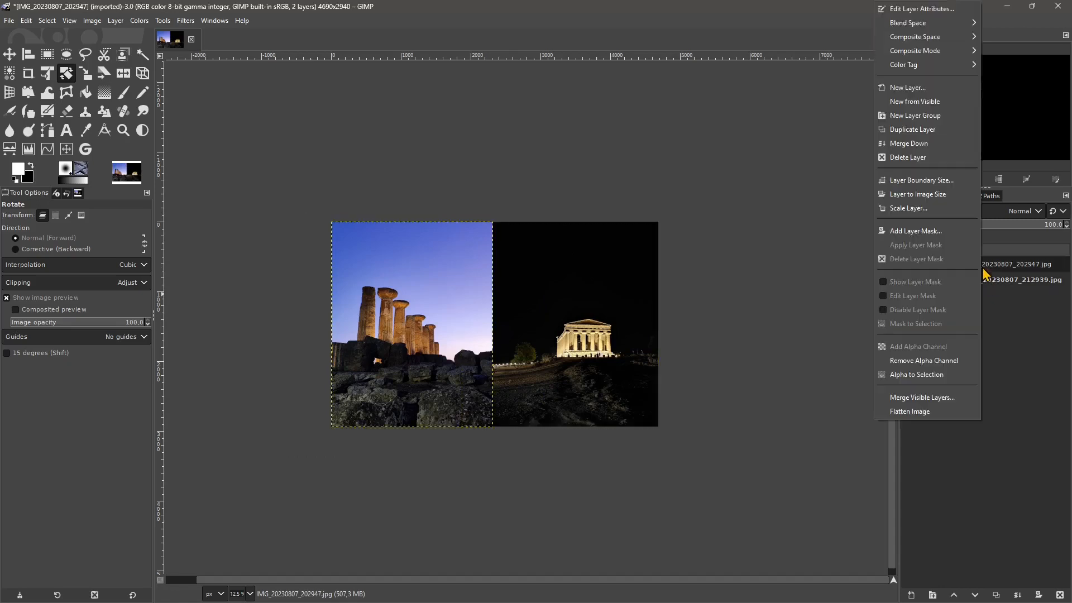
{"action": "left_click", "coordinate": [921, 397]}
{"action": "left_click", "coordinate": [931, 474]}
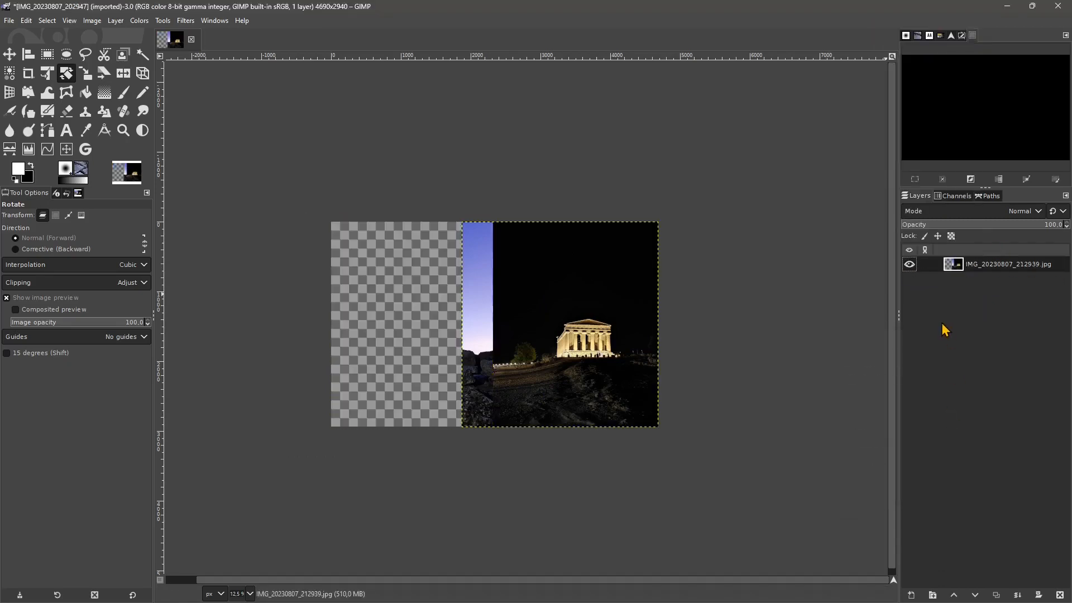
{"action": "key", "text": "ctrl+z"}
- Merge the visible layers into one layer that is expanded as necessary
{"action": "right_click", "coordinate": [977, 272]}
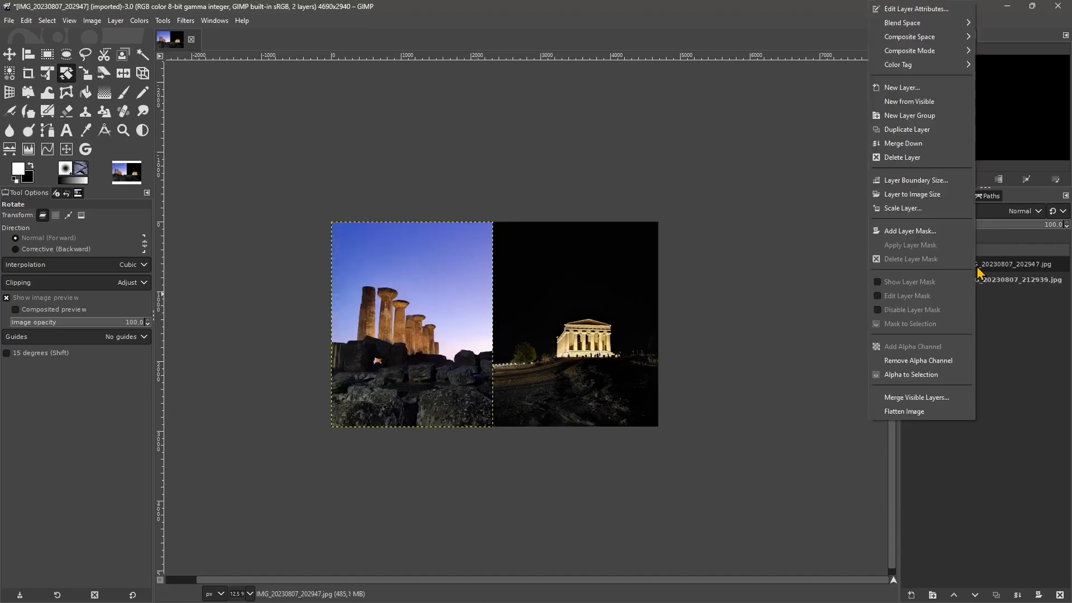
{"action": "left_click", "coordinate": [915, 397]}
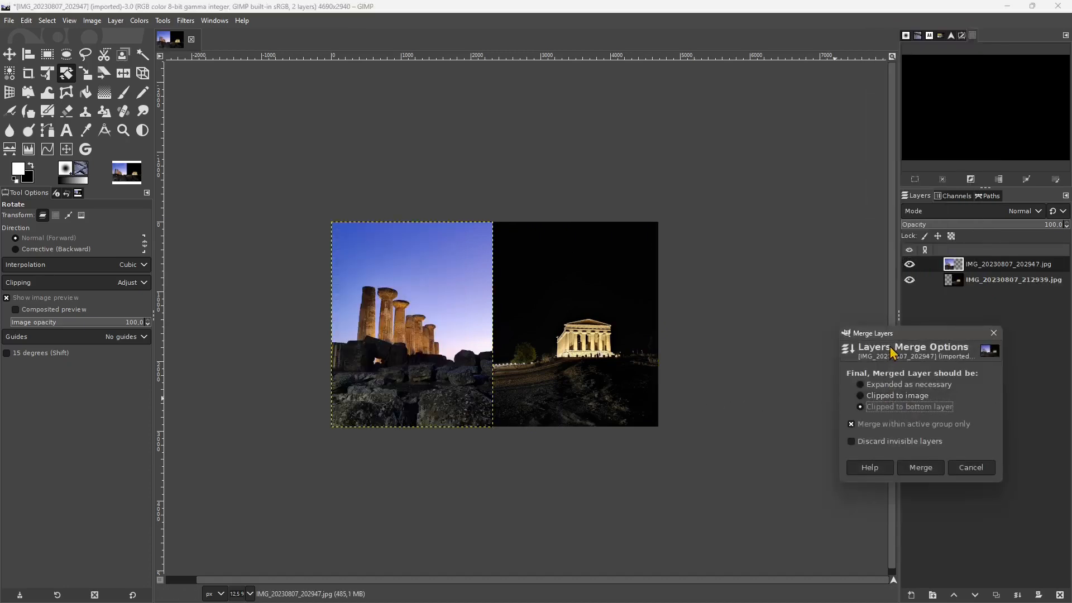
{"action": "left_click", "coordinate": [751, 350]}
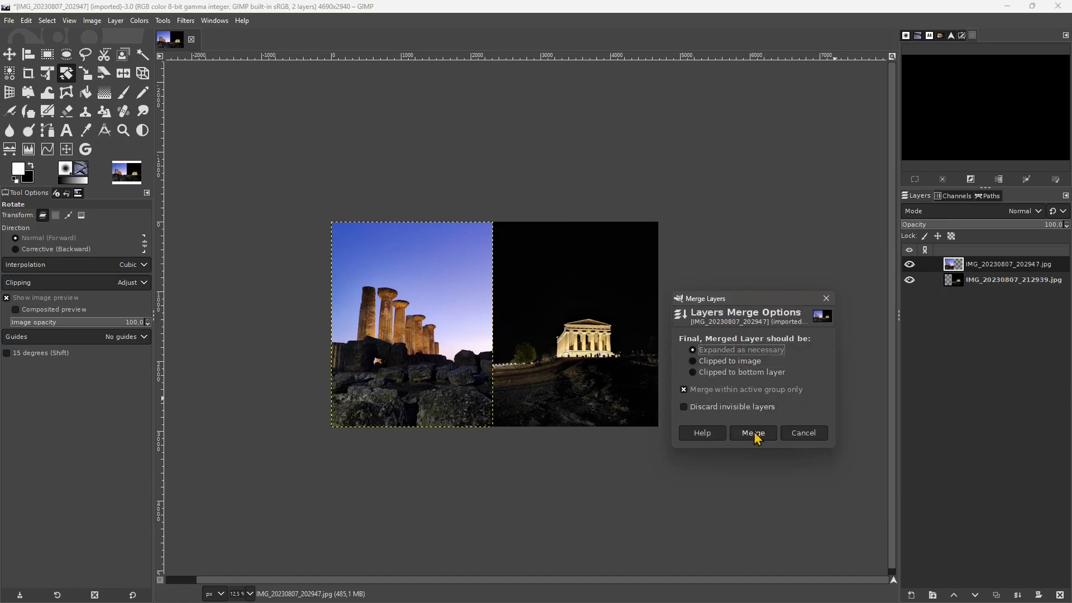
{"action": "left_click", "coordinate": [753, 432]}
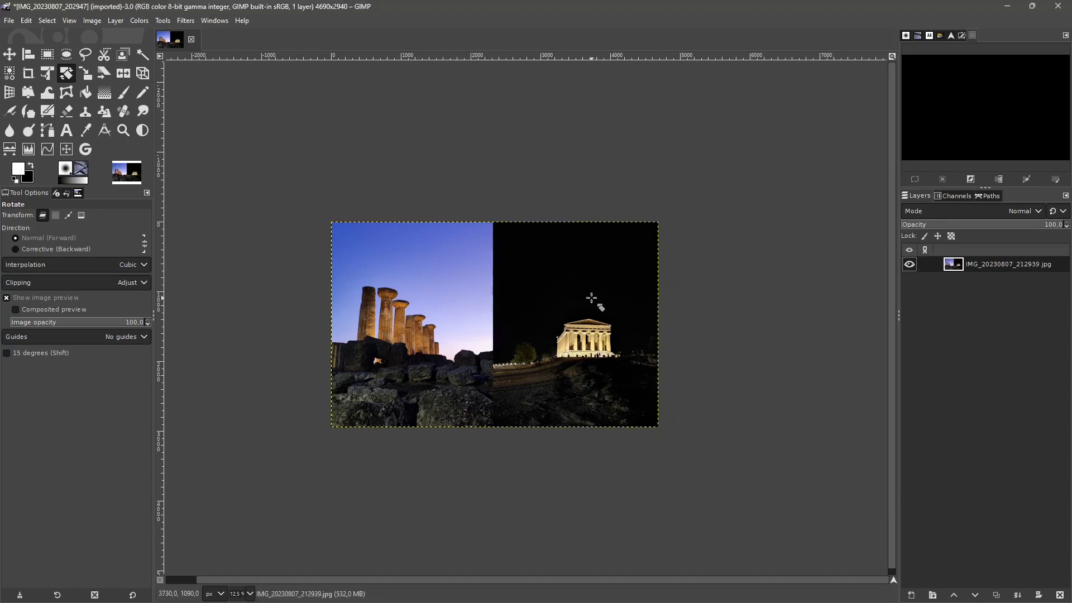
- Rotate the merged layer counter-clockwise around its center, and undo the rotation
{"action": "left_click", "coordinate": [115, 21]}
{"action": "mouse_move", "coordinate": [173, 171]}
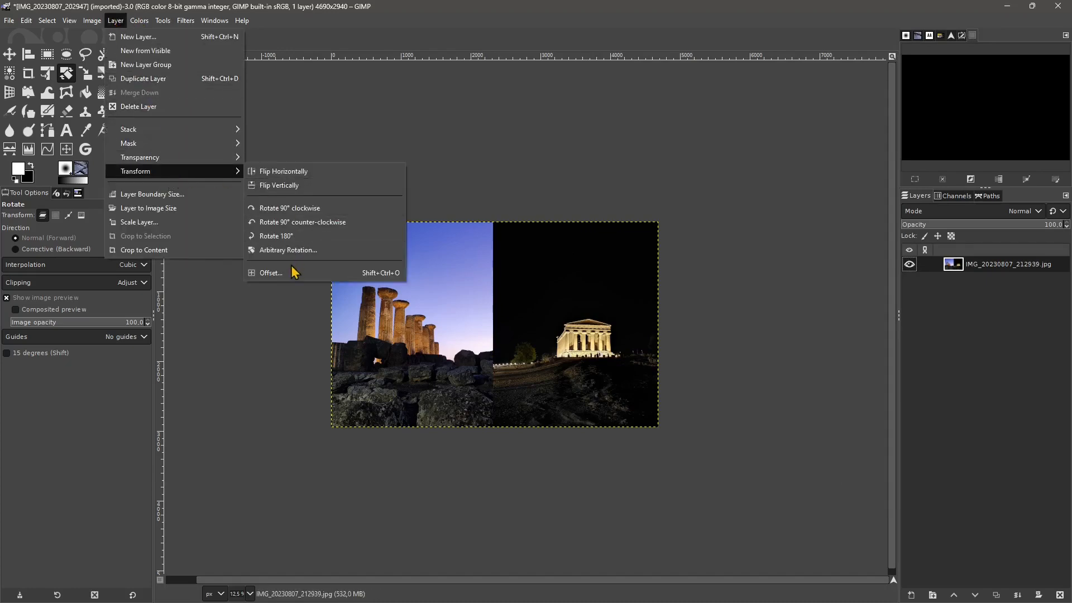
{"action": "left_click", "coordinate": [292, 249]}
{"action": "left_click", "coordinate": [828, 110]}
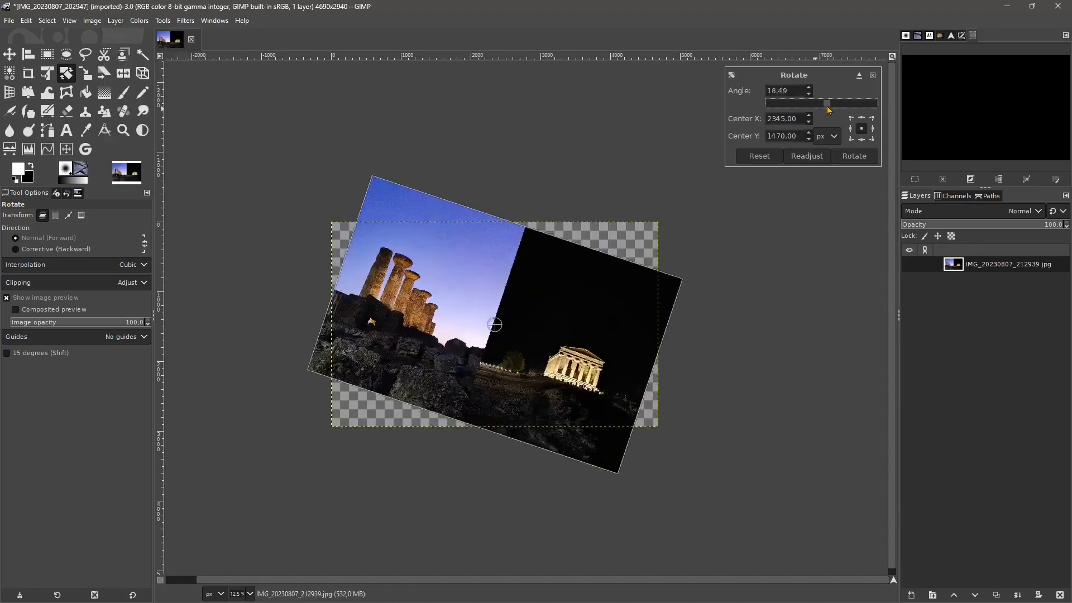
{"action": "left_click_drag", "start_coordinate": [828, 110], "coordinate": [816, 117]}
{"action": "left_click", "coordinate": [851, 162]}
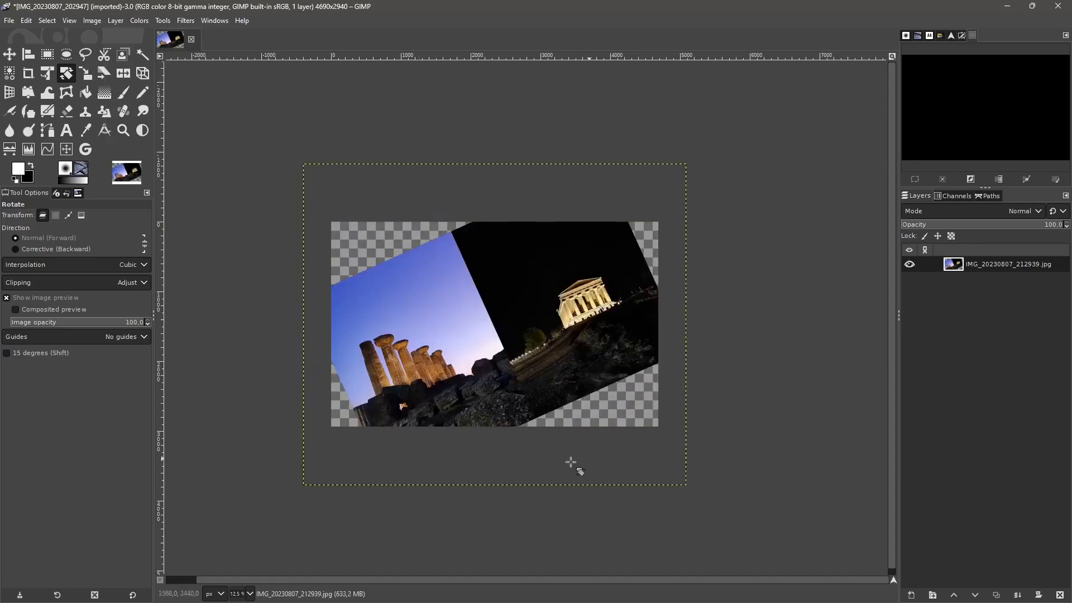
{"action": "key", "text": "ctrl+z"}
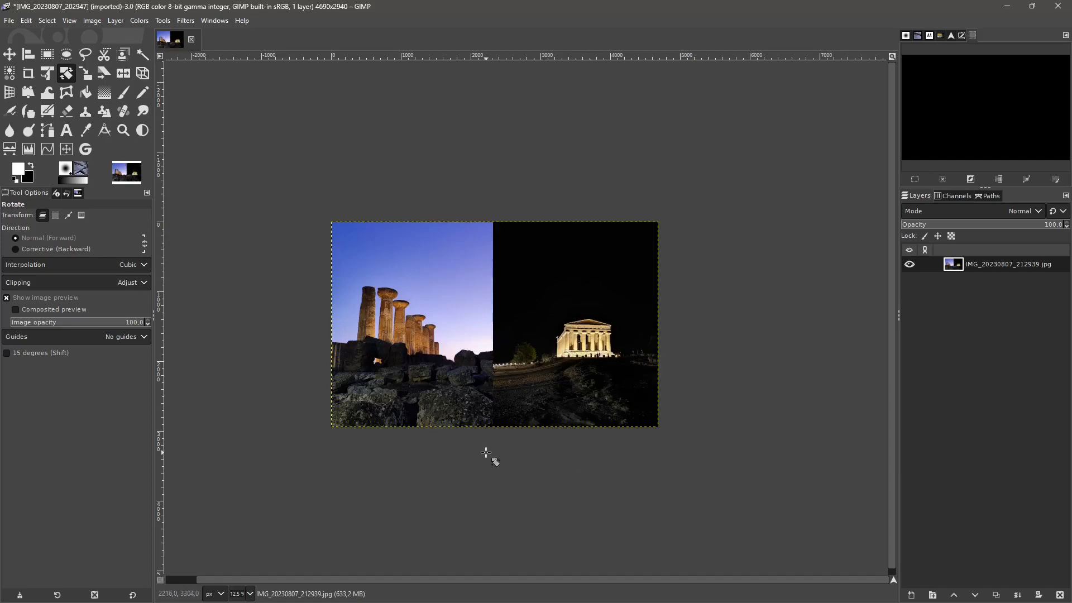
- Preview offsetting the merged layer by 3872 px in X and 1702 px in Y with wrap-around edges
{"action": "scroll", "coordinate": [441, 394], "scroll_direction": "up", "scroll_amount": 1}
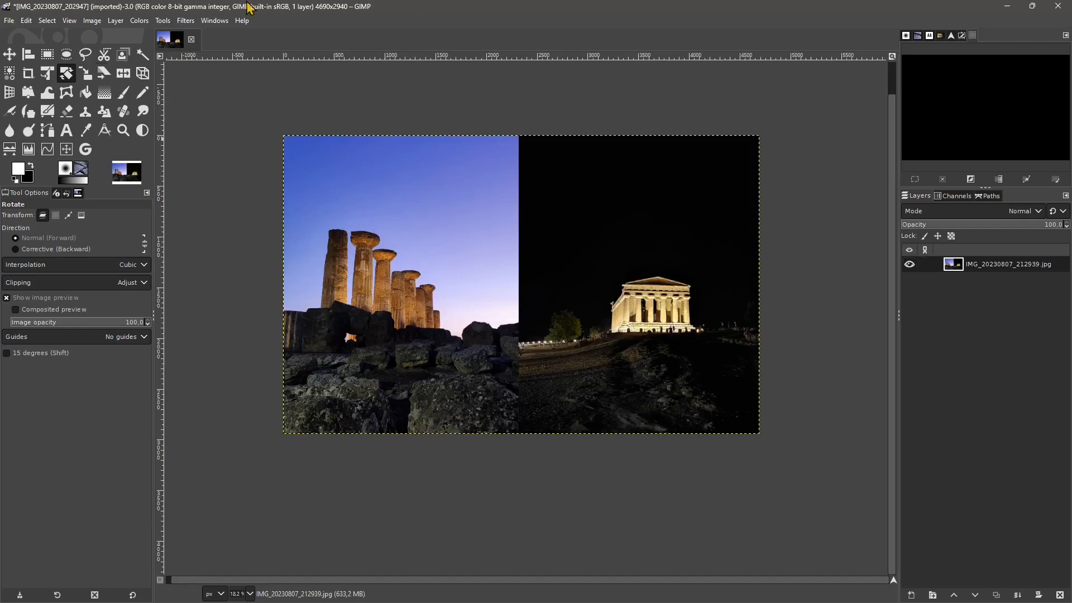
{"action": "left_click", "coordinate": [115, 22]}
{"action": "mouse_move", "coordinate": [150, 177]}
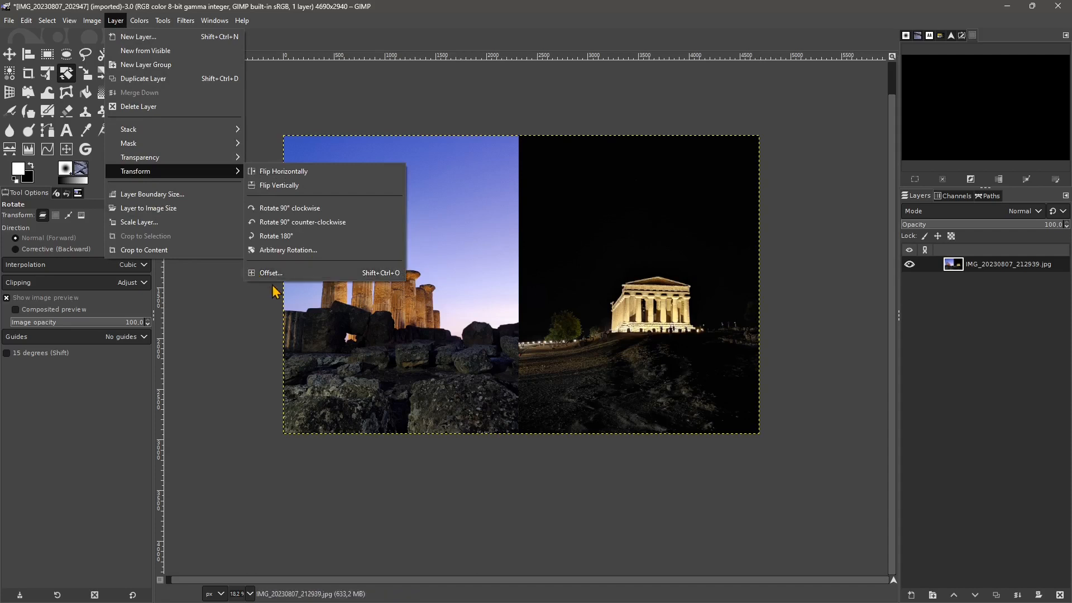
{"action": "left_click", "coordinate": [276, 277]}
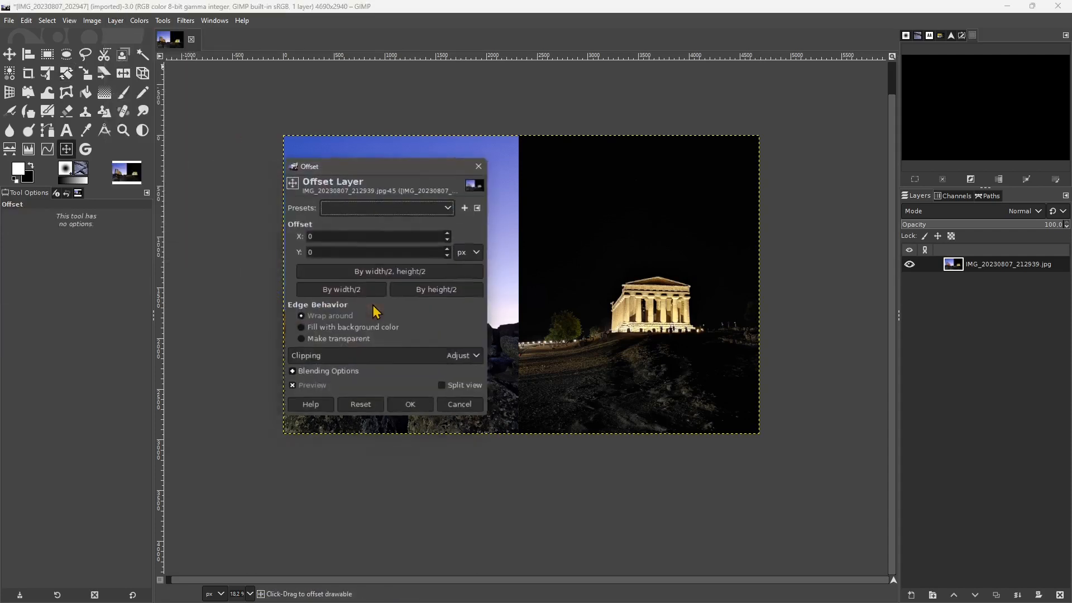
{"action": "left_click_drag", "start_coordinate": [391, 173], "coordinate": [191, 214]}
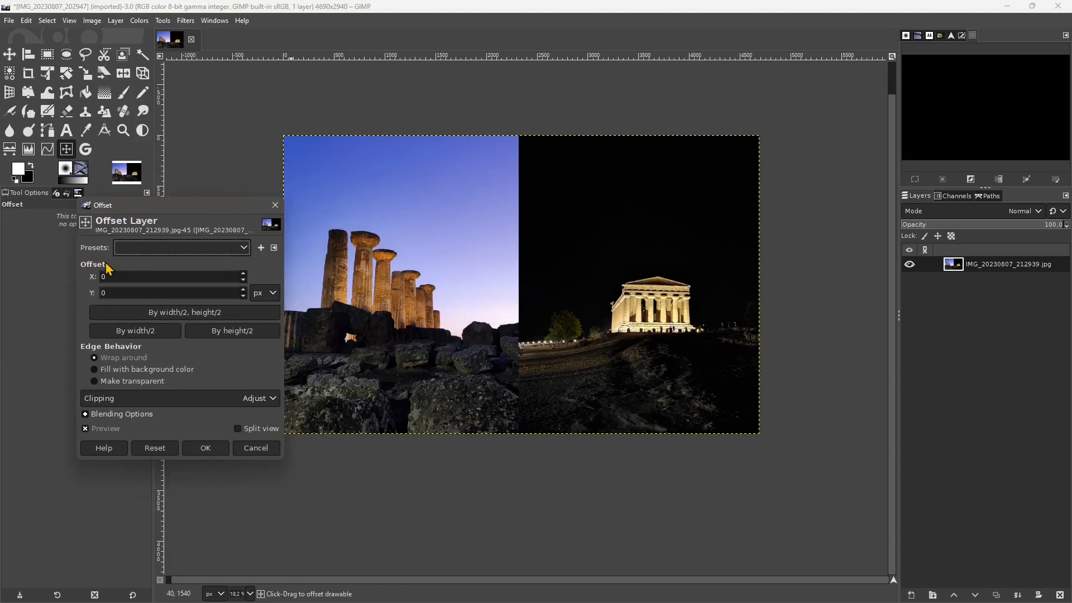
{"action": "left_click_drag", "start_coordinate": [243, 273], "coordinate": [262, 206]}
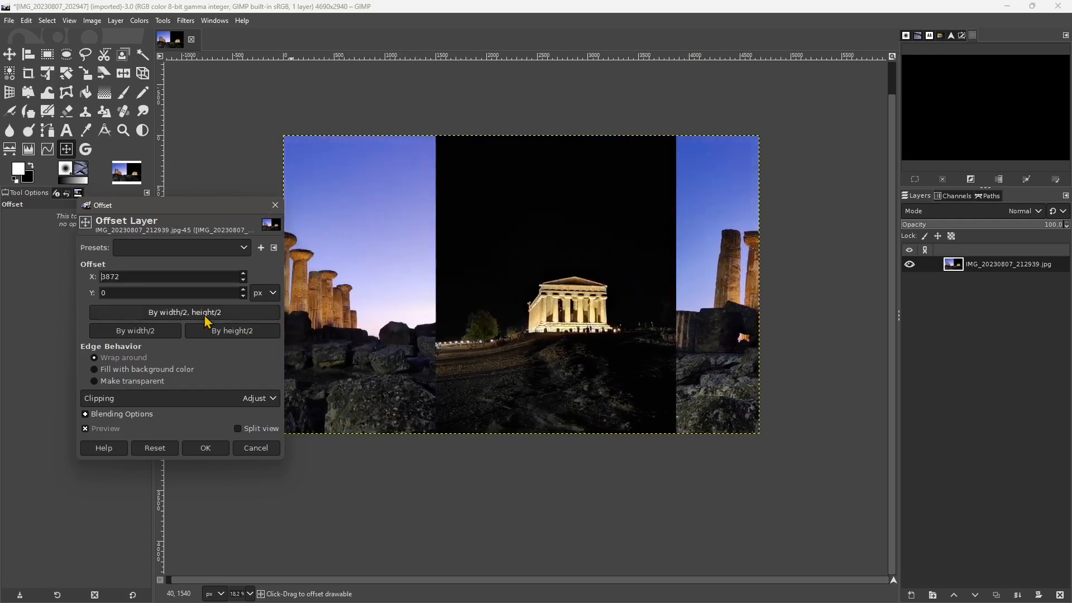
{"action": "left_click_drag", "start_coordinate": [243, 290], "coordinate": [252, 284]}
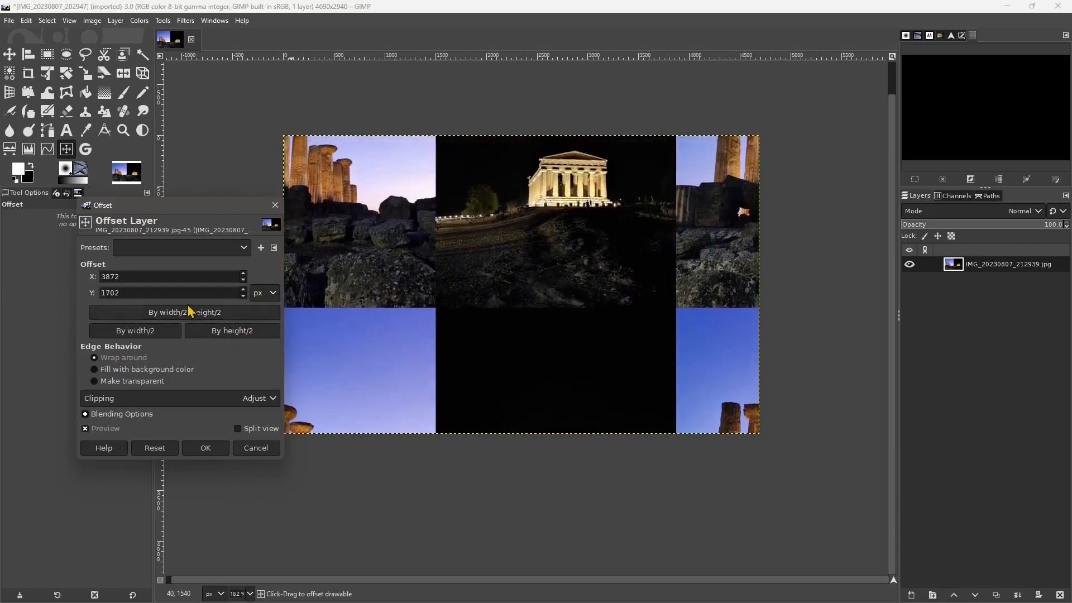
- Offset the layer by half its width and height, and try the background-color and transparent edge behaviors
{"action": "left_click", "coordinate": [185, 312]}
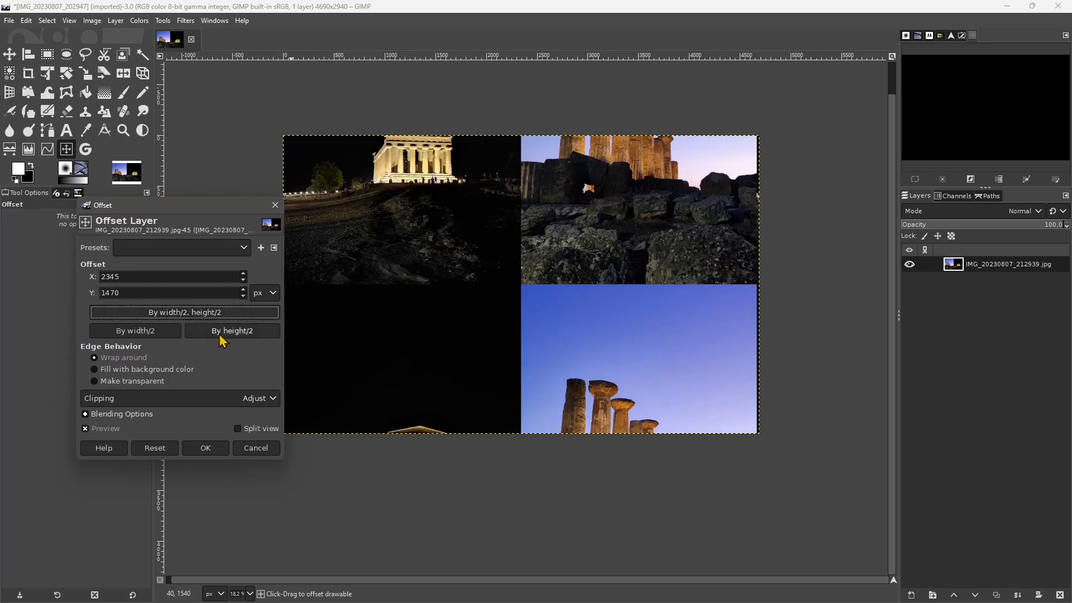
{"action": "left_click", "coordinate": [224, 331]}
{"action": "left_click", "coordinate": [156, 329]}
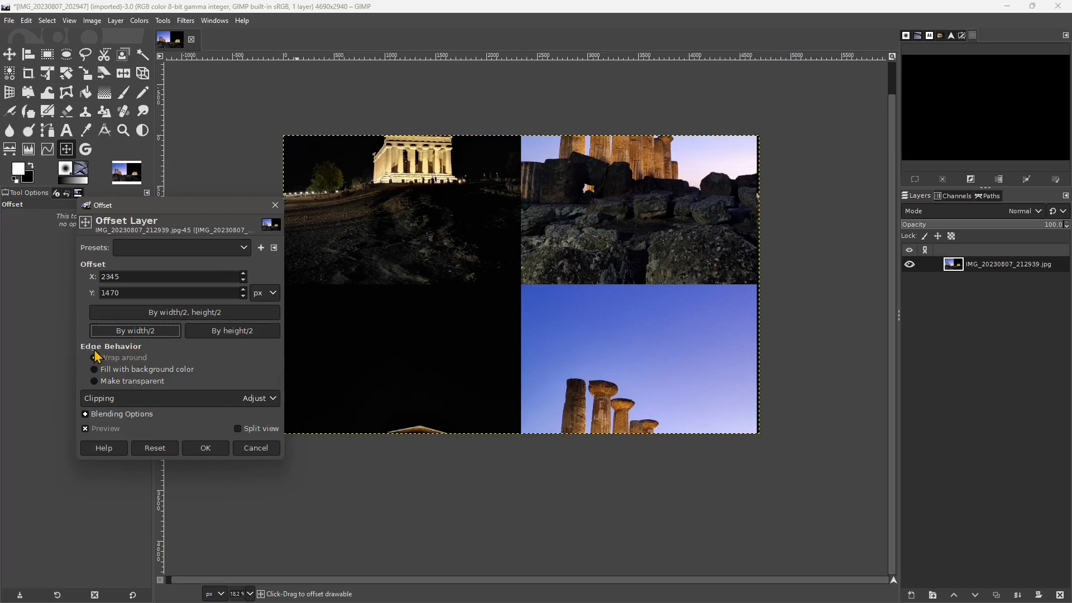
{"action": "left_click", "coordinate": [118, 373]}
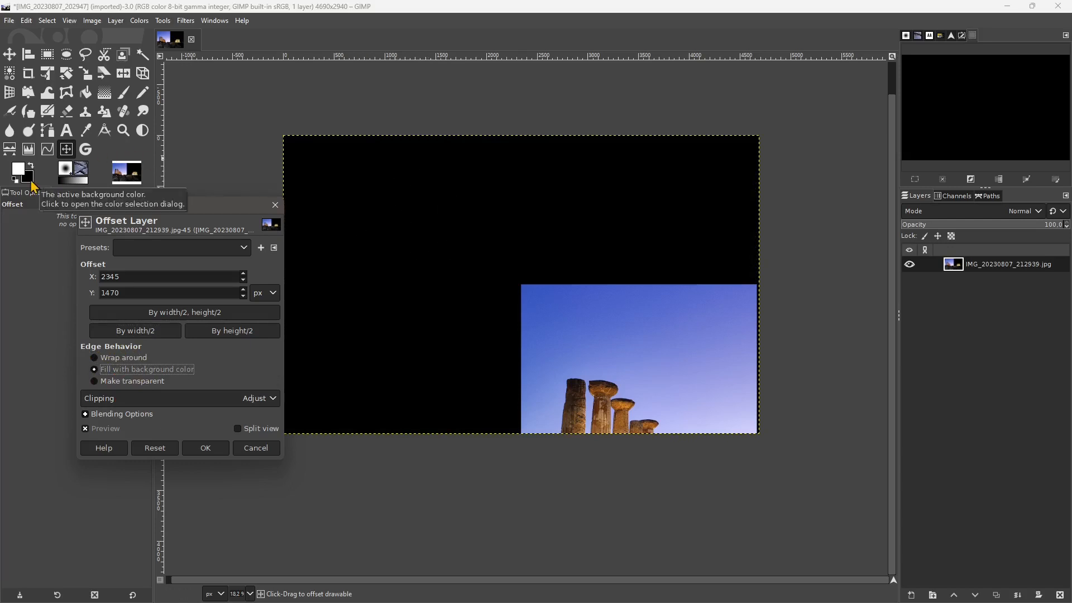
{"action": "left_click", "coordinate": [94, 381]}
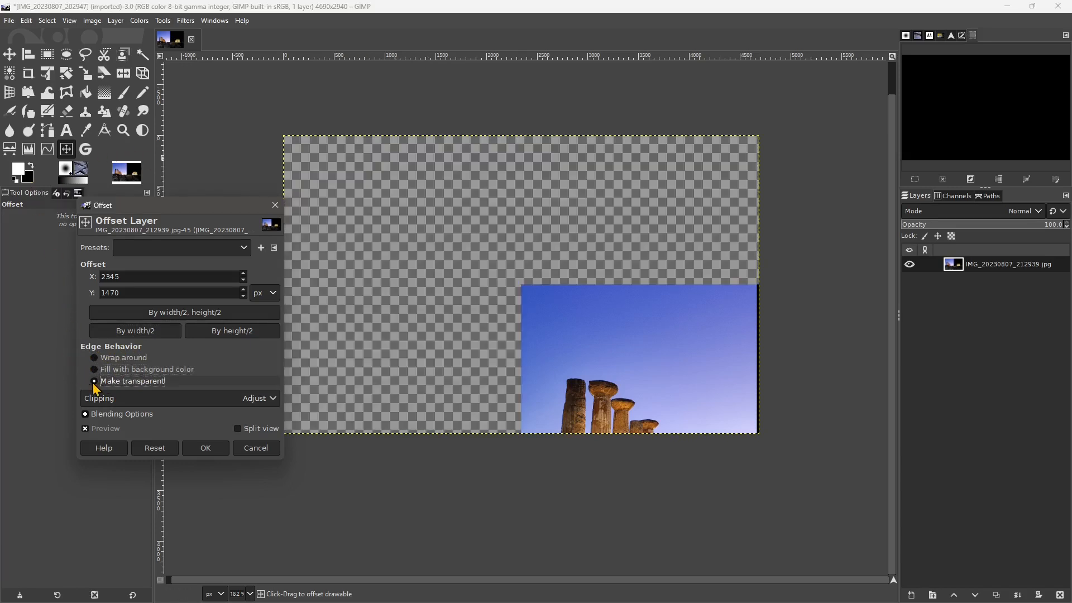
- Set the X and Y offsets to 200 px, and try background-color fill before choosing wrap-around edges
{"action": "left_click", "coordinate": [242, 273]}
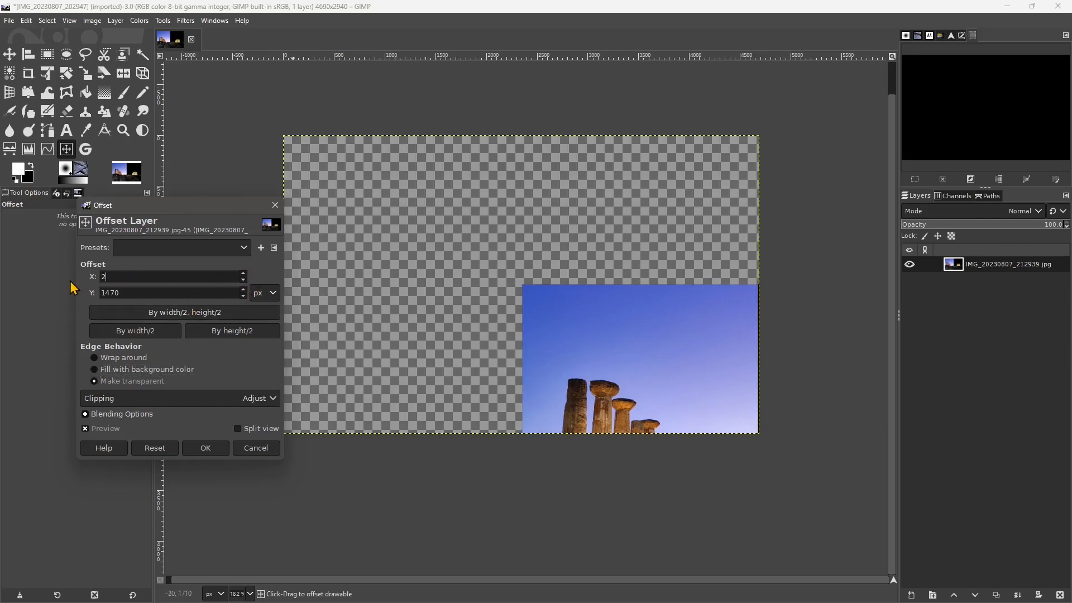
{"action": "left_click", "coordinate": [136, 292]}
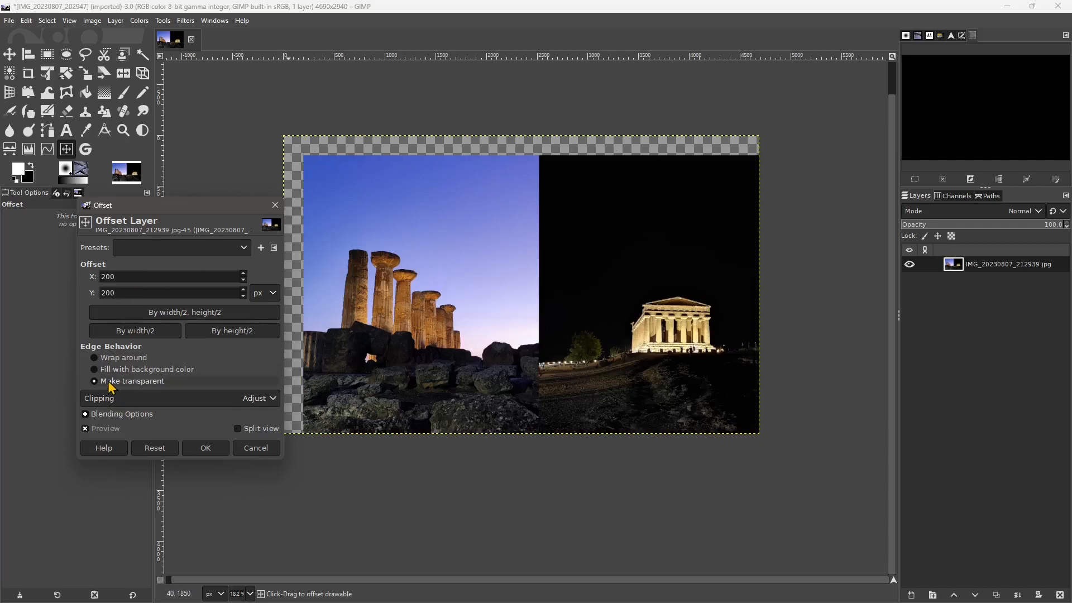
{"action": "left_click", "coordinate": [119, 359]}
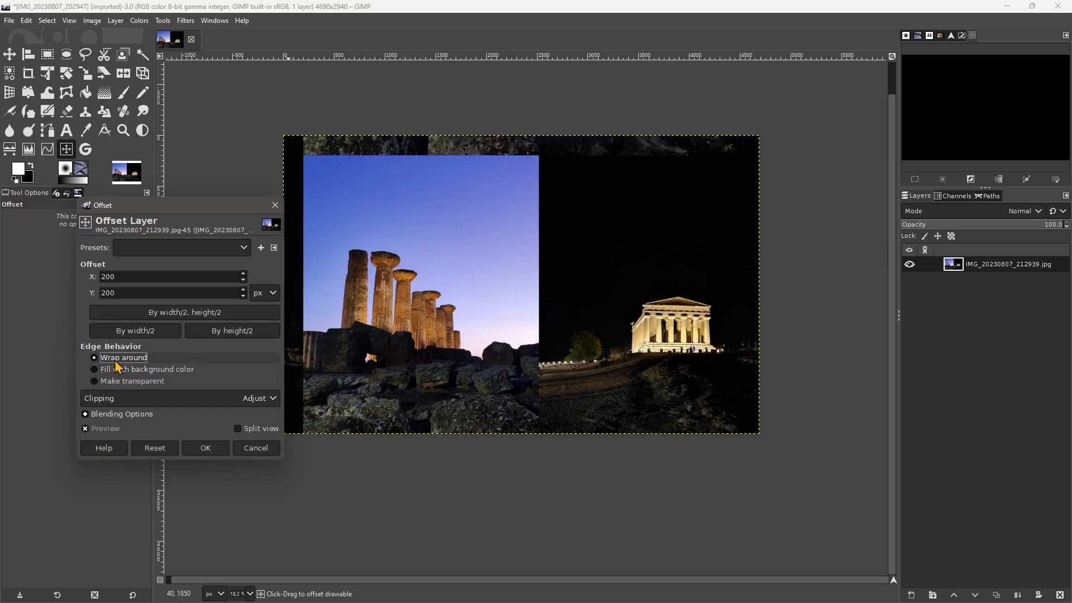
{"action": "left_click", "coordinate": [156, 369]}
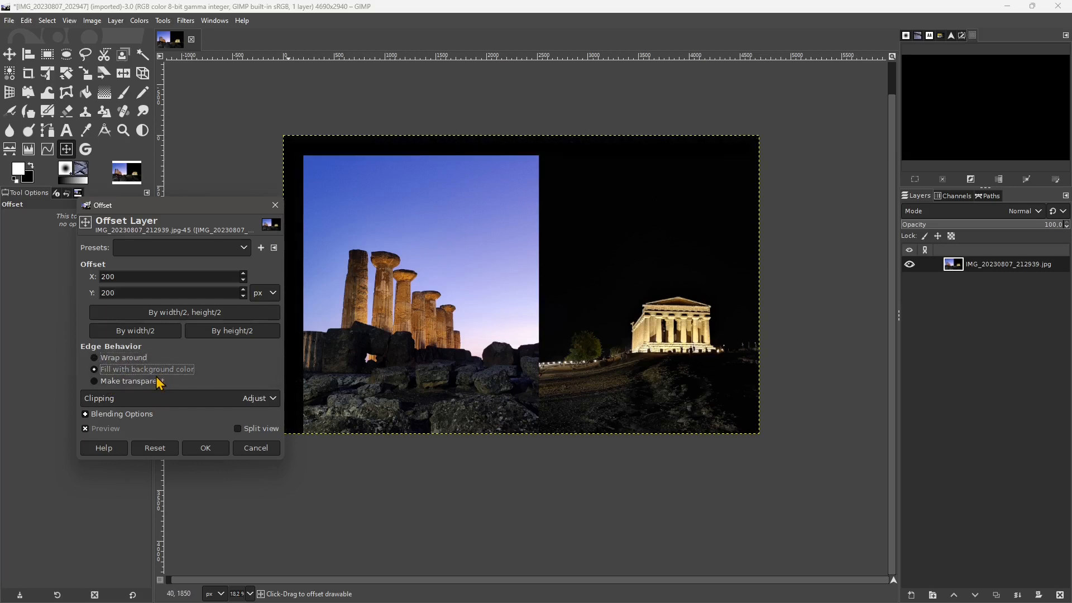
{"action": "left_click", "coordinate": [124, 358]}
- Set the offset's clipping to Clip with its blending options expanded, and compare the layer with the preview off and on
{"action": "left_click", "coordinate": [118, 400]}
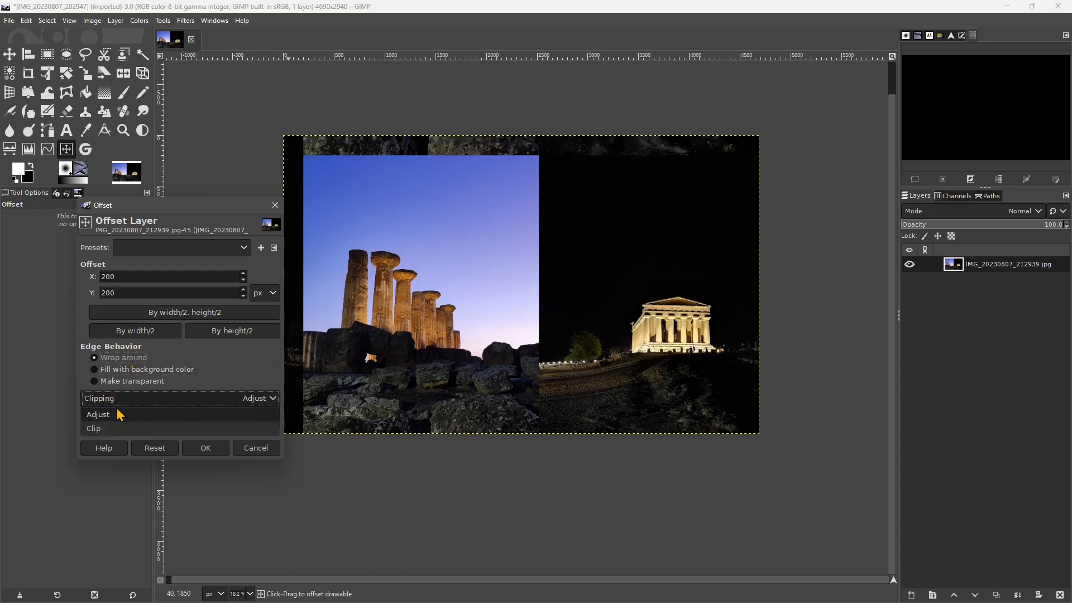
{"action": "left_click", "coordinate": [117, 428]}
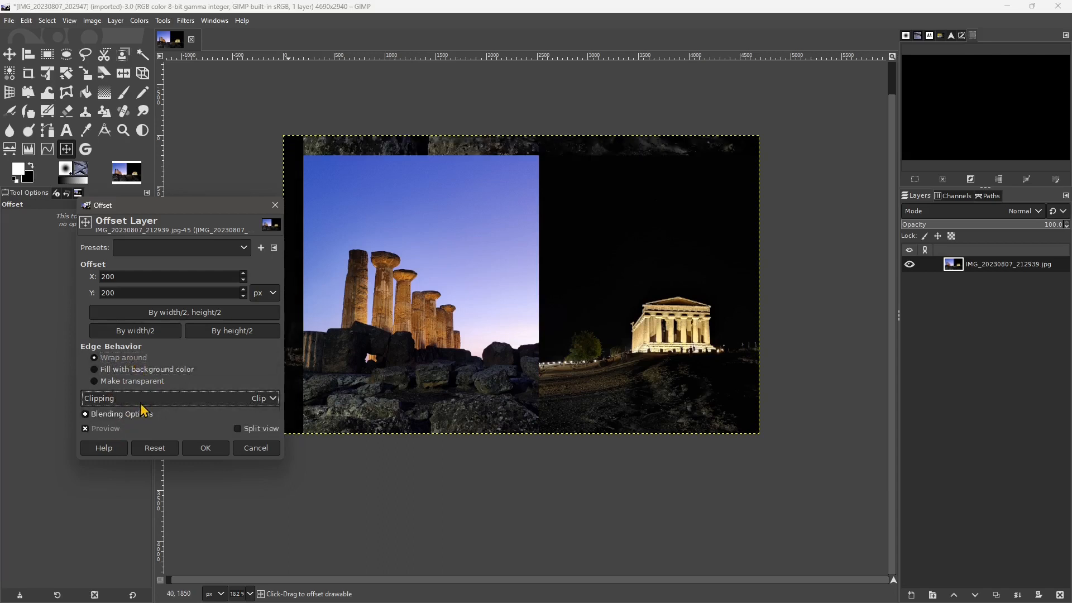
{"action": "left_click", "coordinate": [114, 415]}
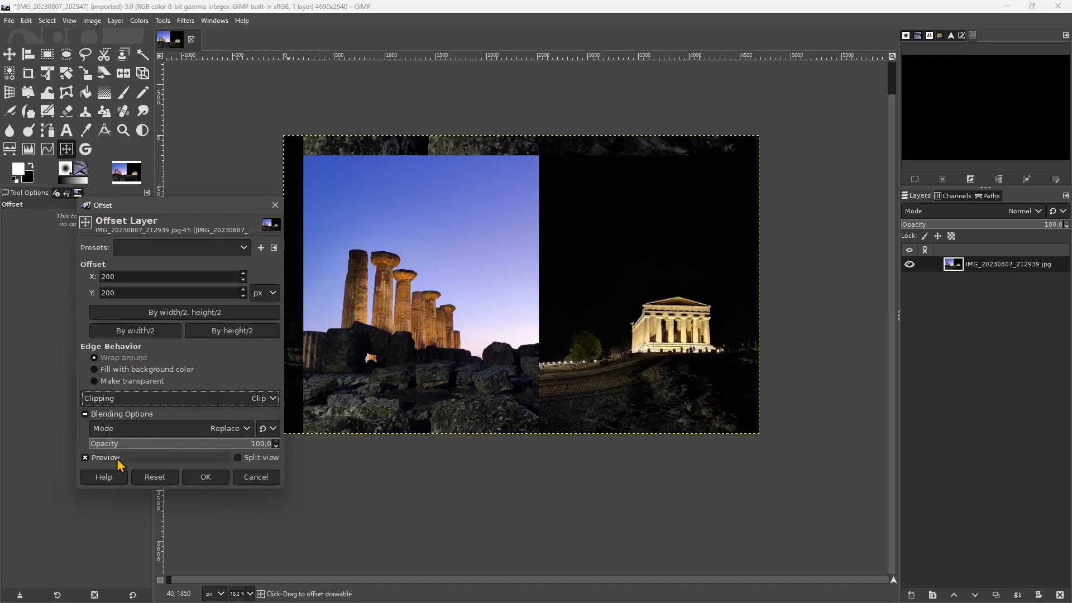
{"action": "left_click", "coordinate": [106, 458]}
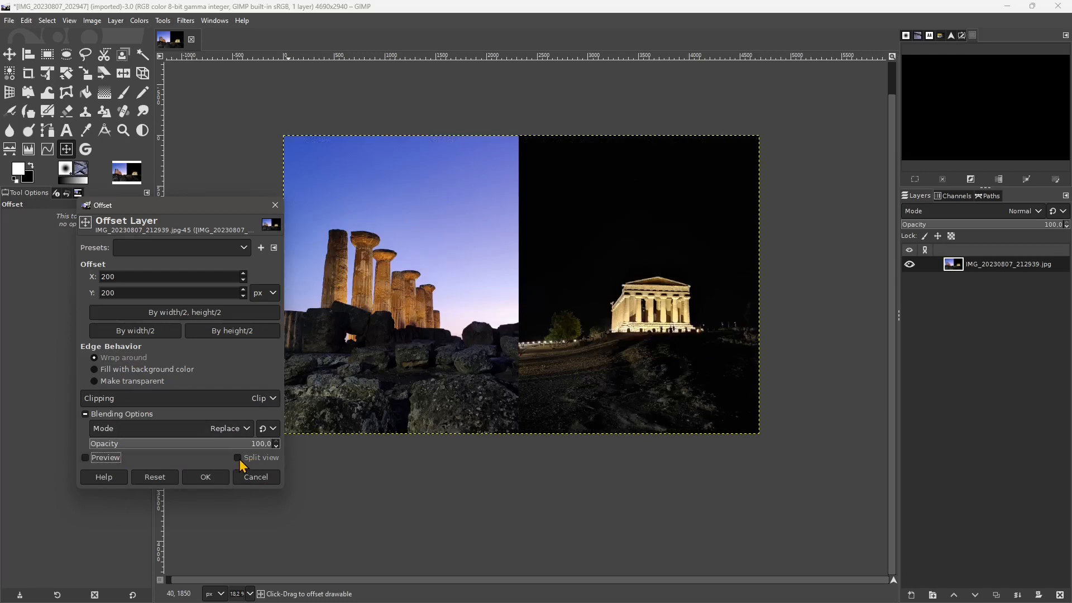
{"action": "left_click", "coordinate": [85, 457]}
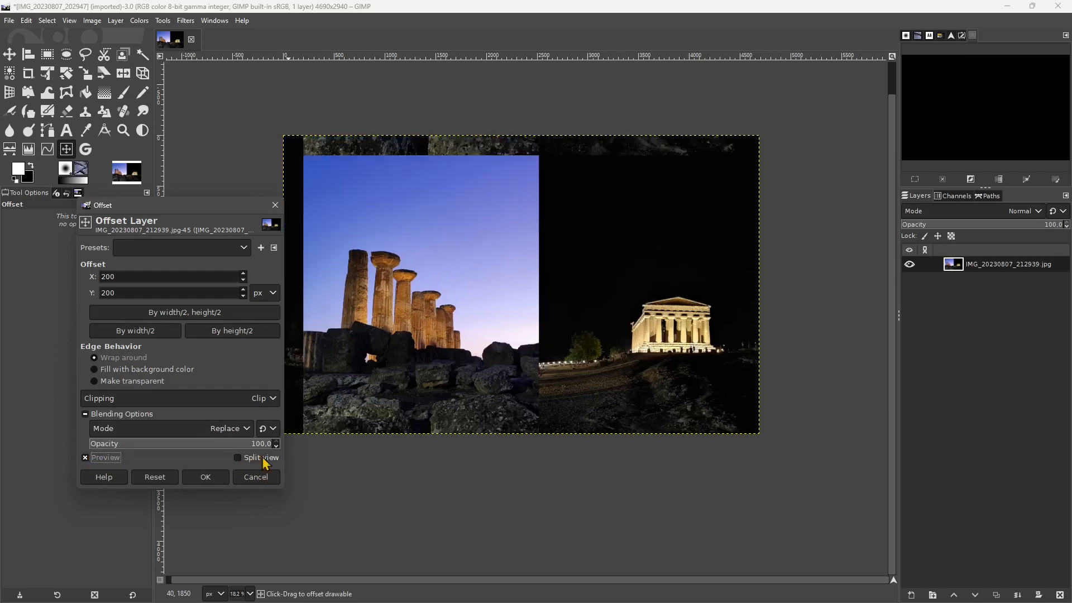
- Preview a layer offset of 250 px in X and 350 px in Y in split view, and cancel the offset
{"action": "left_click", "coordinate": [237, 457]}
{"action": "left_click_drag", "start_coordinate": [535, 342], "coordinate": [443, 394]}
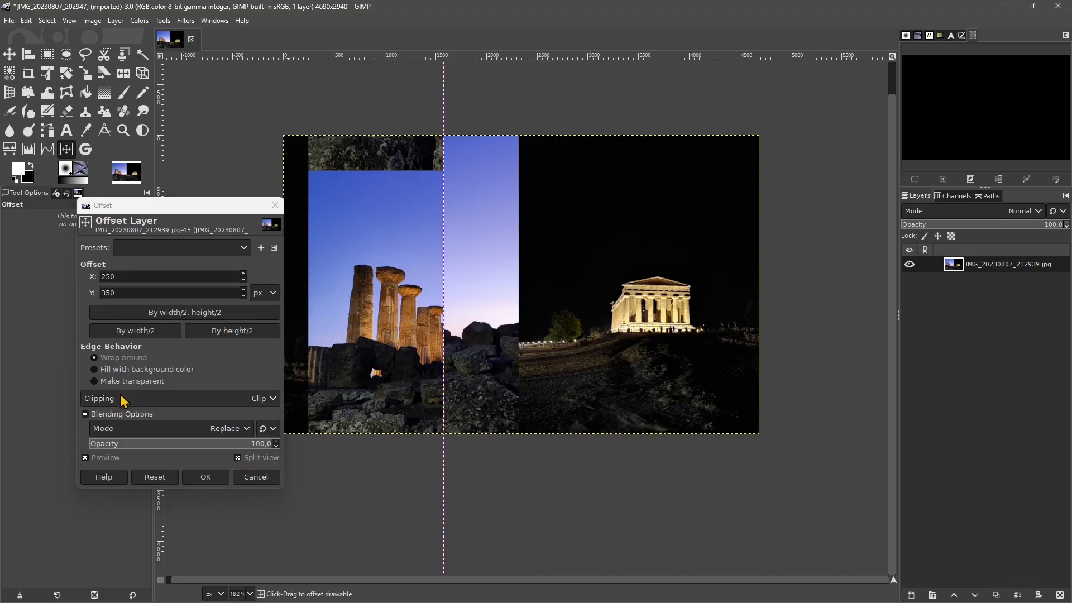
{"action": "left_click", "coordinate": [253, 477]}
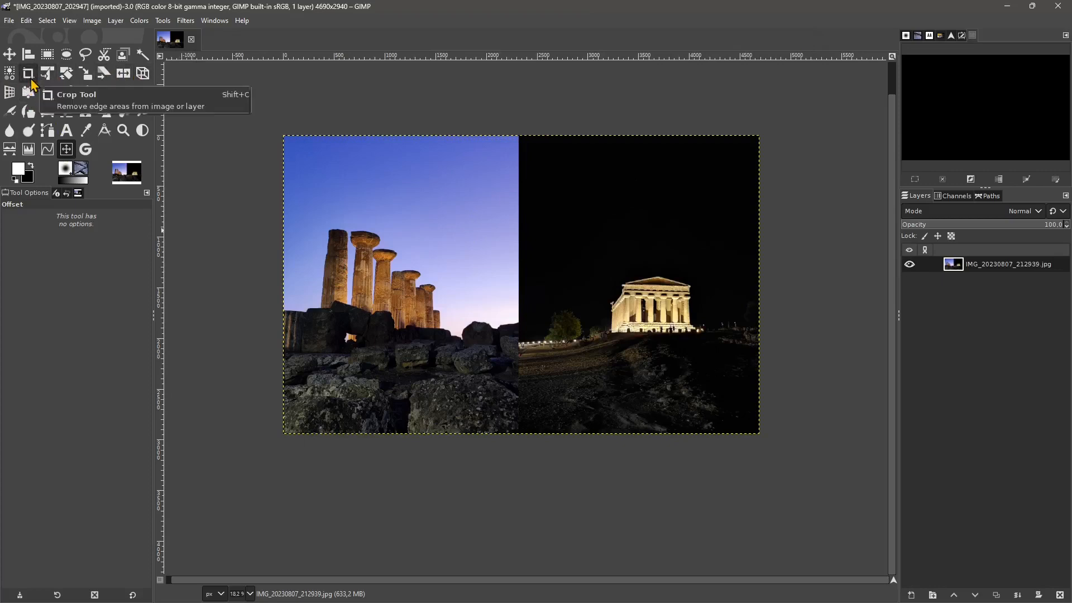
- Activate the Unified Transform tool for the merged layer
{"action": "left_click", "coordinate": [48, 83]}
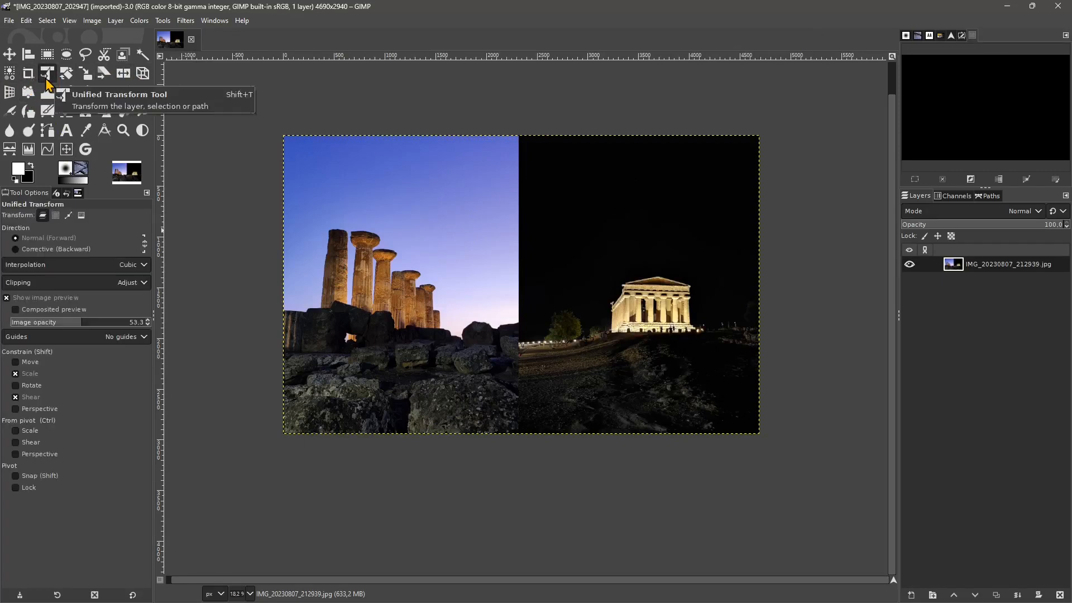
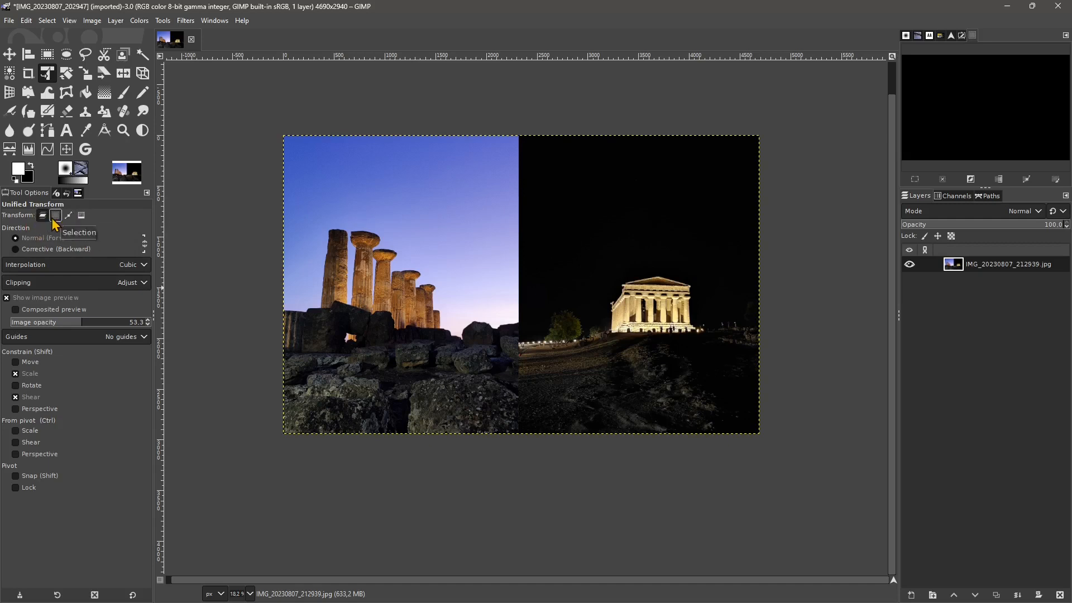
- Set the Unified Transform target to the whole image, try a slight move, and undo back to two separate layers
{"action": "left_click", "coordinate": [81, 216]}
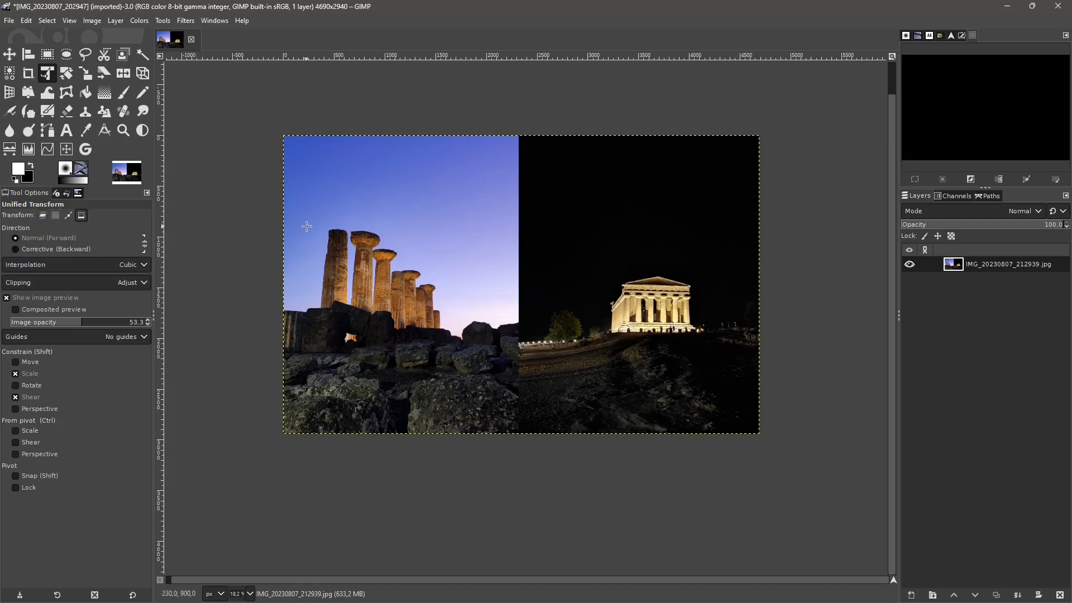
{"action": "mouse_move", "coordinate": [344, 169]}
{"action": "left_mouse_down"}
{"action": "mouse_move", "coordinate": [504, 309]}
{"action": "mouse_move", "coordinate": [362, 211]}
{"action": "mouse_move", "coordinate": [343, 168]}
{"action": "left_mouse_up"}
{"action": "left_click_drag", "start_coordinate": [283, 135], "coordinate": [256, 205]}
{"action": "key", "text": "ctrl+z"}
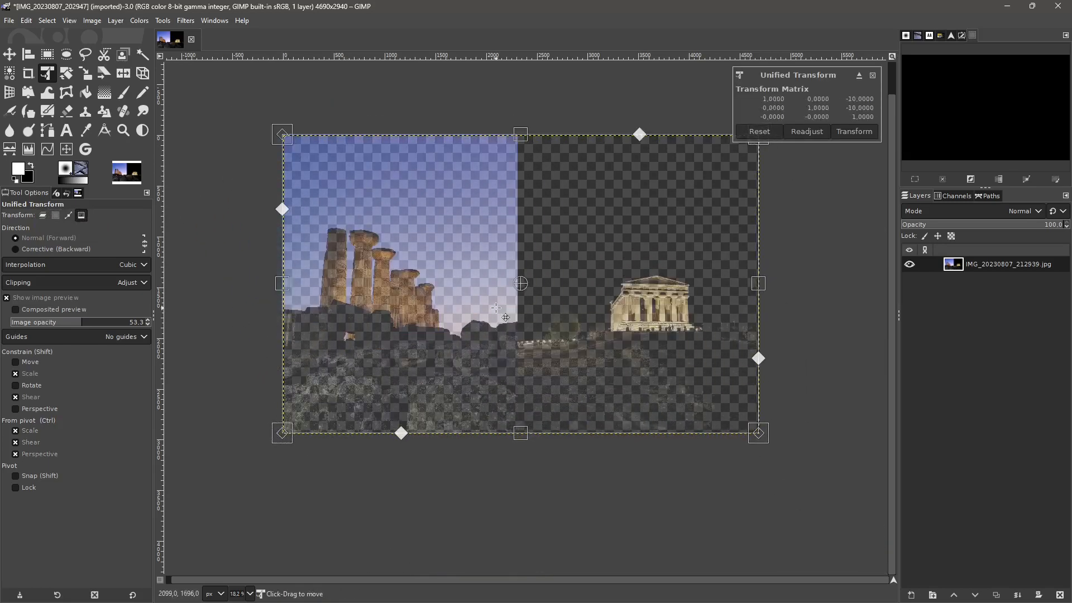
{"action": "key", "text": "ctrl+z"}
{"action": "key", "text": "ctrl+z"}
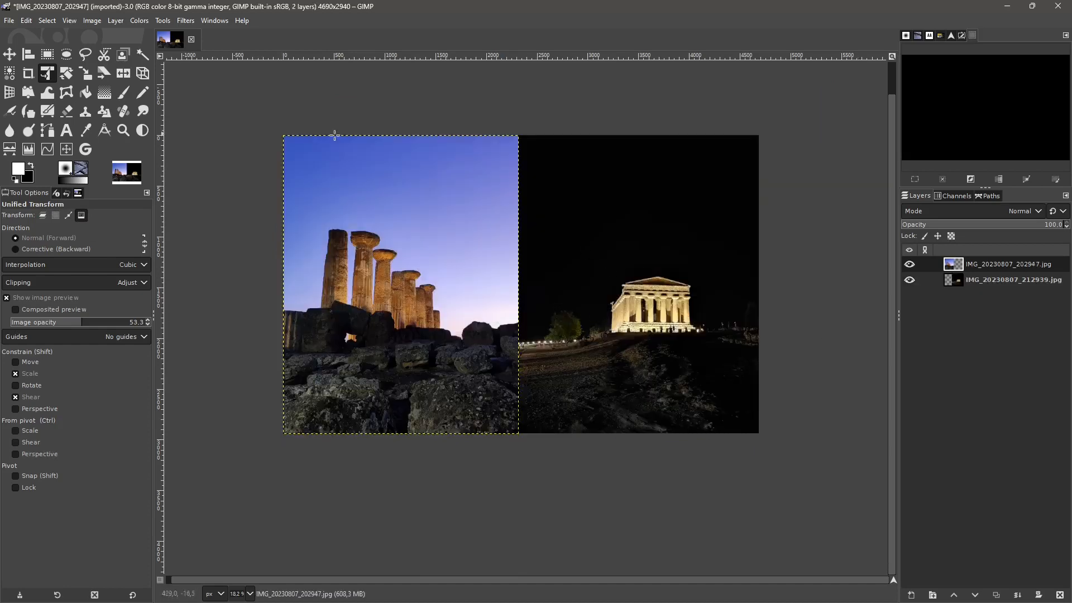
- Try rotating and scaling down both photos together with the whole-image Unified Transform, and cancel it
{"action": "left_click_drag", "start_coordinate": [263, 117], "coordinate": [421, 231]}
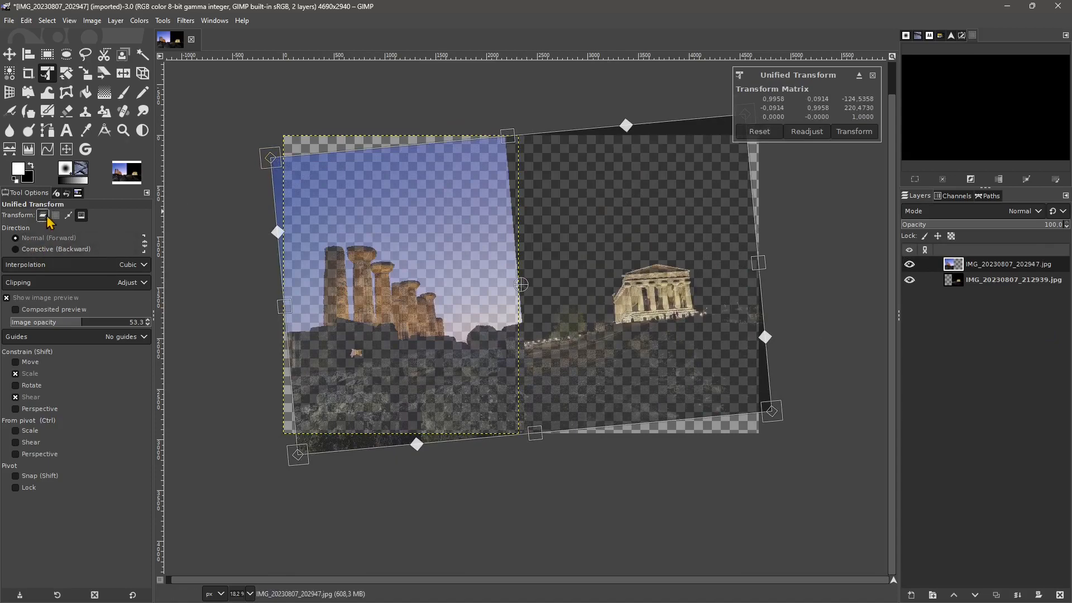
{"action": "left_click_drag", "start_coordinate": [285, 178], "coordinate": [282, 224]}
{"action": "left_click_drag", "start_coordinate": [783, 422], "coordinate": [724, 445]}
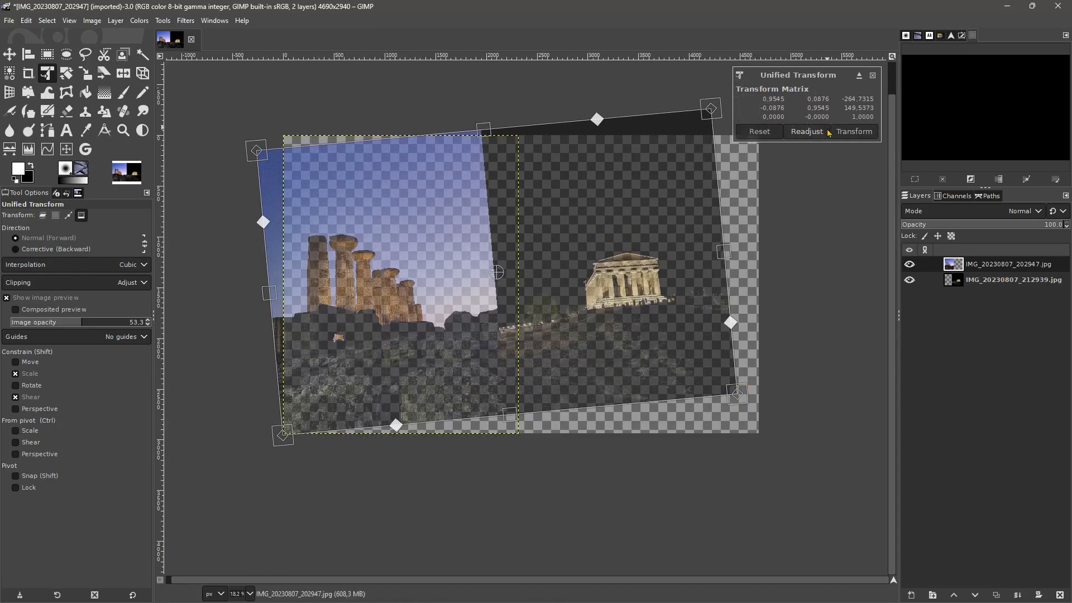
{"action": "left_click", "coordinate": [873, 76]}
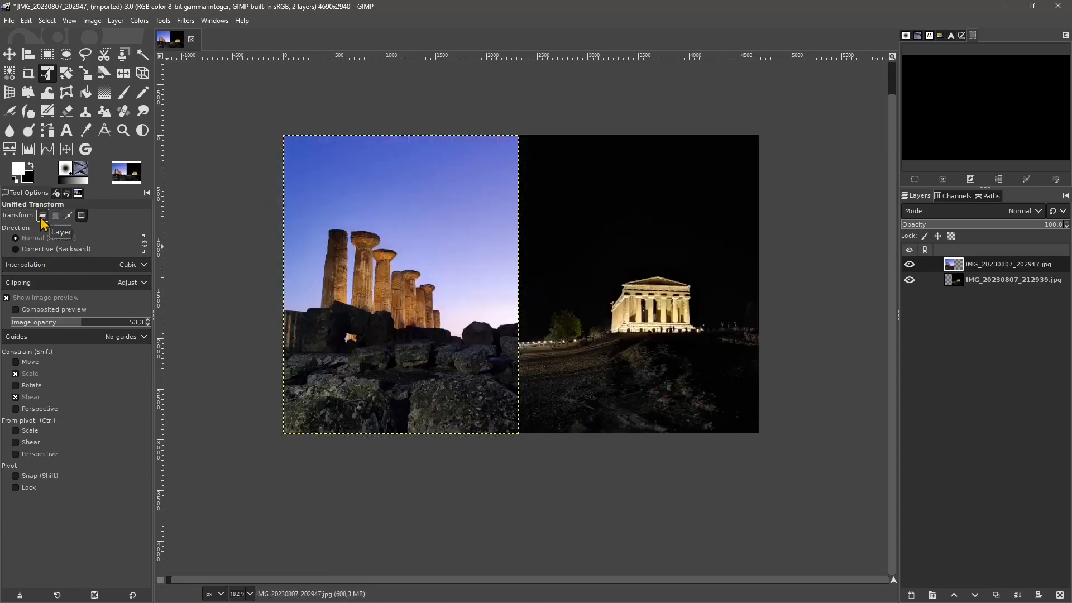
- Limit the Unified Transform to the columns photo's layer, try rotating and distorting its corners and edges, and cancel the transform
{"action": "left_click", "coordinate": [397, 283]}
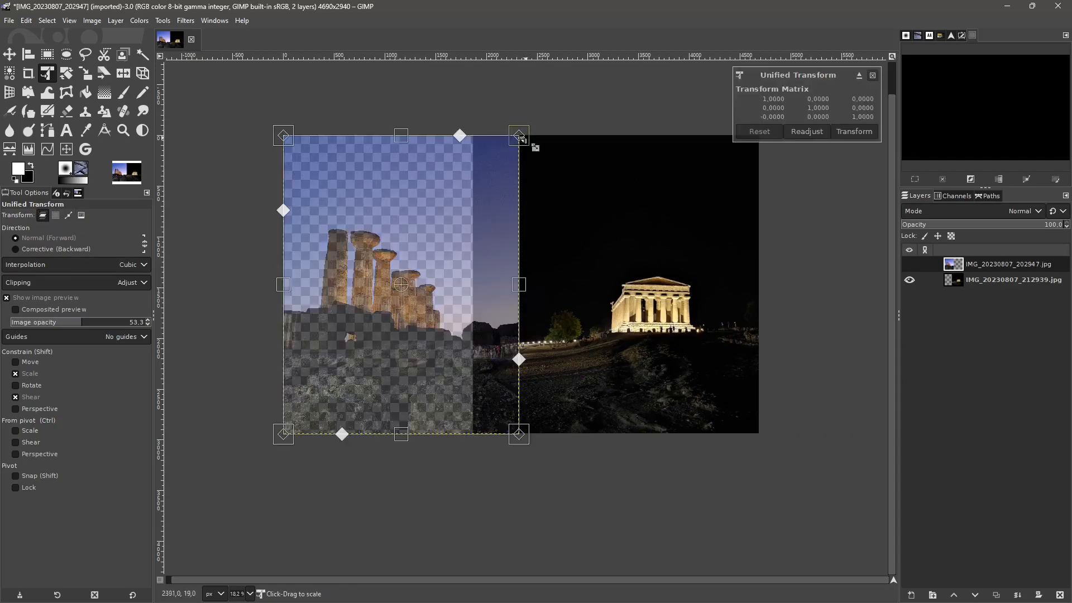
{"action": "mouse_move", "coordinate": [522, 139]}
{"action": "left_mouse_down"}
{"action": "mouse_move", "coordinate": [485, 184]}
{"action": "mouse_move", "coordinate": [608, 150]}
{"action": "mouse_move", "coordinate": [533, 163]}
{"action": "mouse_move", "coordinate": [527, 126]}
{"action": "left_mouse_up"}
{"action": "key", "text": "ctrl+z"}
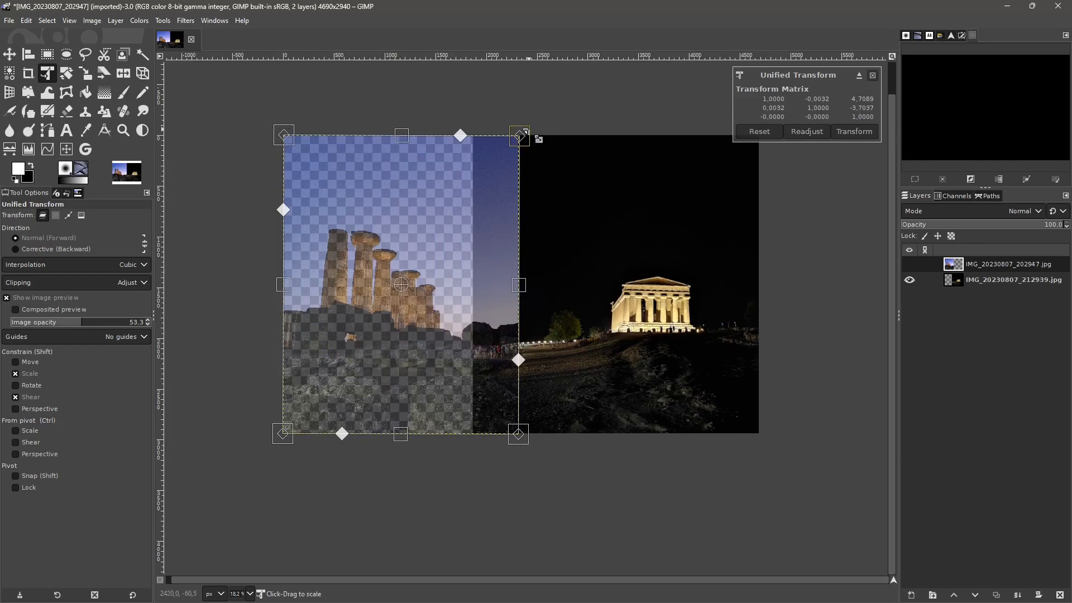
{"action": "key", "text": "ctrl+z"}
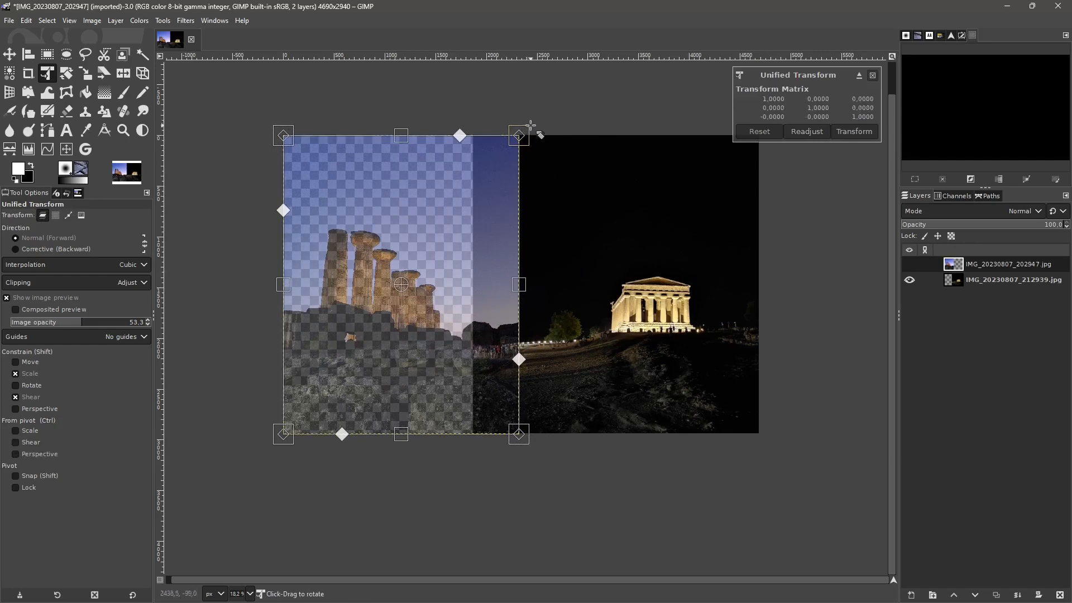
{"action": "left_click_drag", "start_coordinate": [528, 129], "coordinate": [451, 123]}
{"action": "key", "text": "ctrl+z"}
{"action": "left_click_drag", "start_coordinate": [281, 211], "coordinate": [282, 218]}
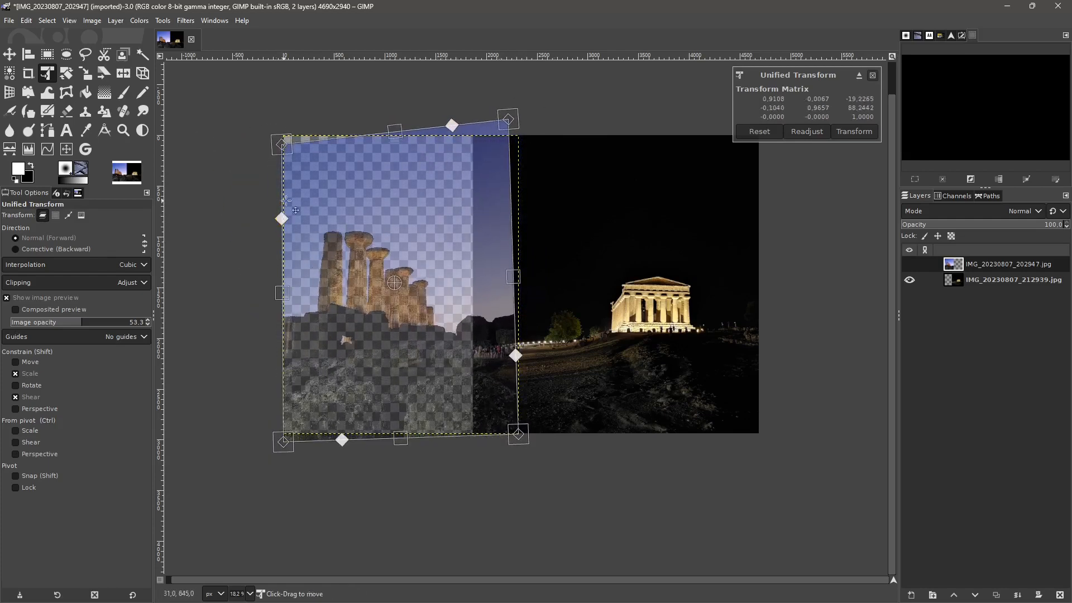
{"action": "mouse_move", "coordinate": [283, 148]}
{"action": "left_mouse_down"}
{"action": "mouse_move", "coordinate": [285, 129]}
{"action": "mouse_move", "coordinate": [269, 127]}
{"action": "mouse_move", "coordinate": [280, 152]}
{"action": "left_mouse_up"}
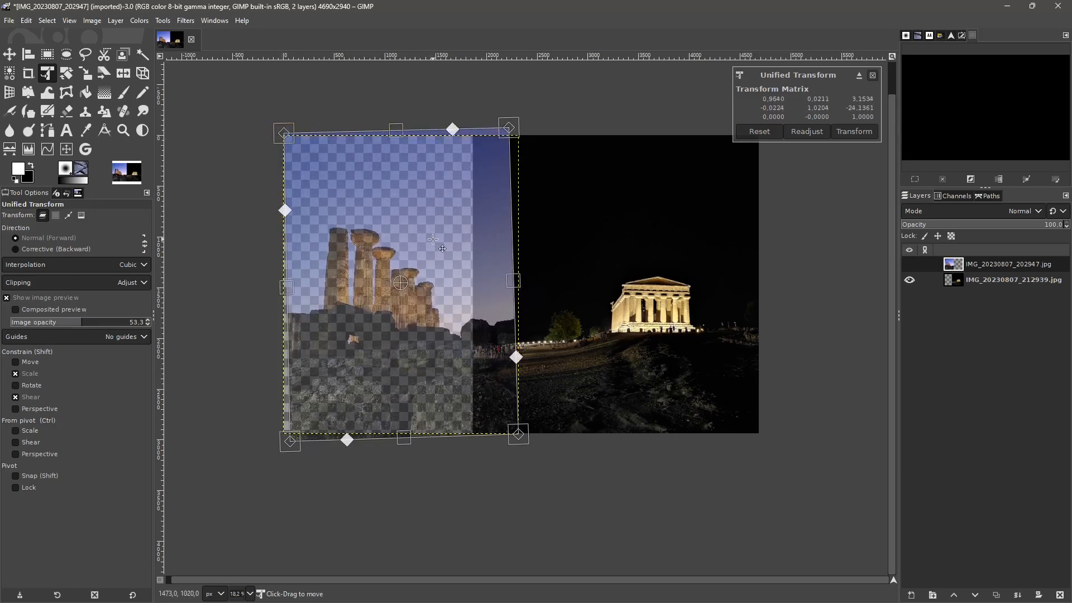
{"action": "key", "text": "Escape"}
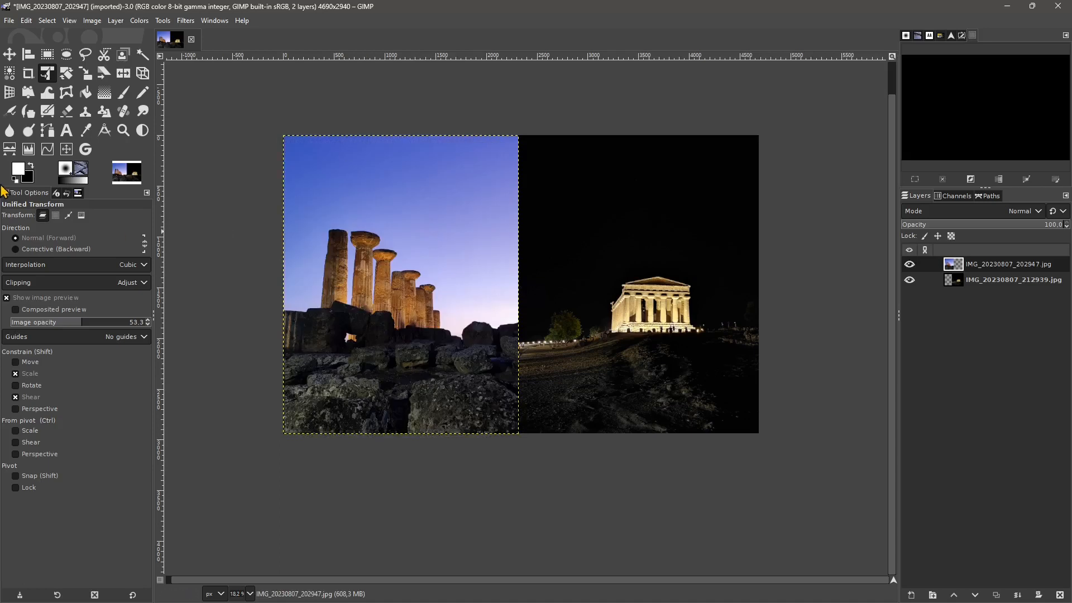
- Set the transform target to Selection and draw a rectangular selection of about 2830 × 1730 px across both photos
{"action": "left_click", "coordinate": [55, 215]}
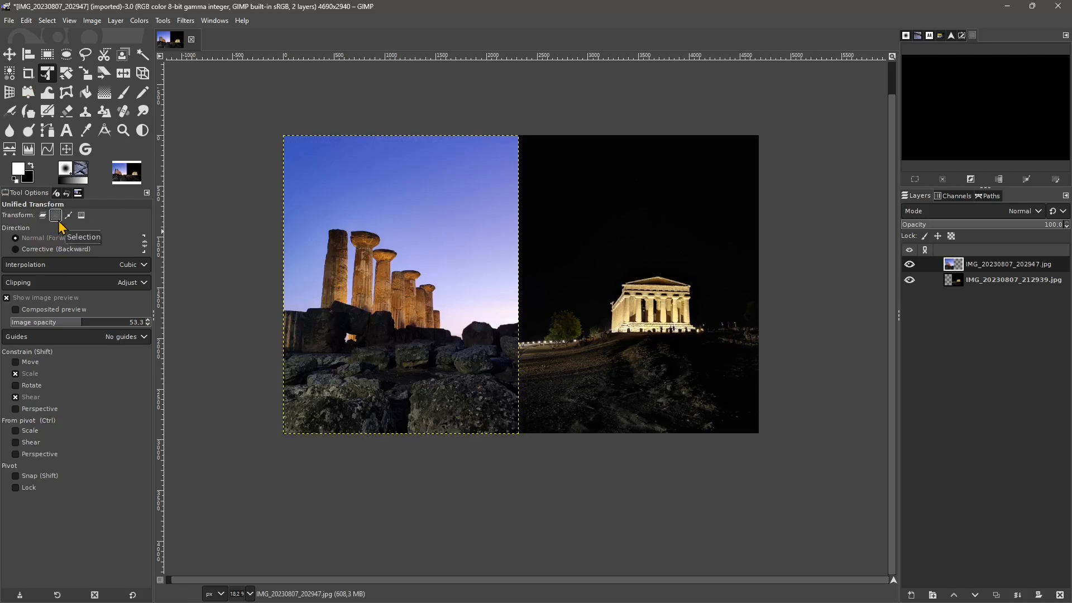
{"action": "left_click", "coordinate": [48, 54]}
{"action": "left_click_drag", "start_coordinate": [381, 178], "coordinate": [669, 352]}
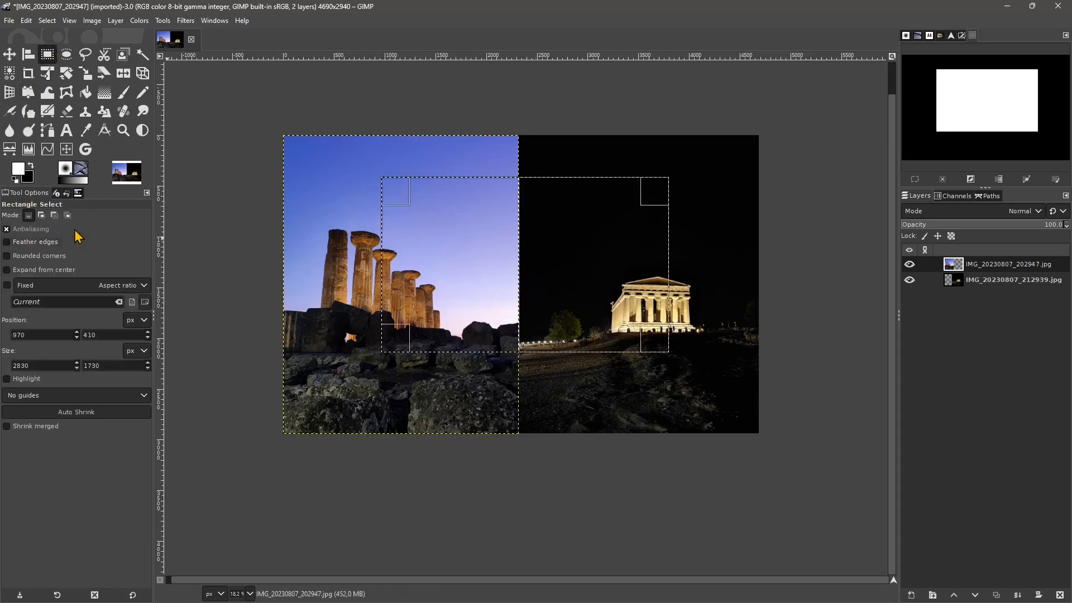
- Distort the rectangular selection's corners in perspective with Unified Transform, apply it, and undo both the distortion and the selection
{"action": "left_click", "coordinate": [48, 74]}
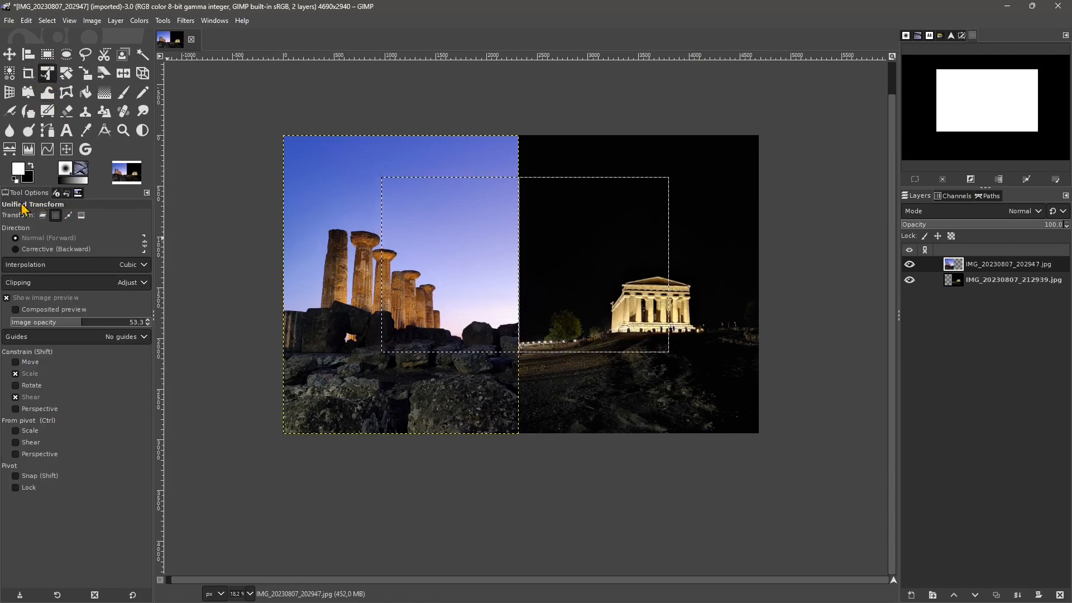
{"action": "left_click", "coordinate": [481, 249]}
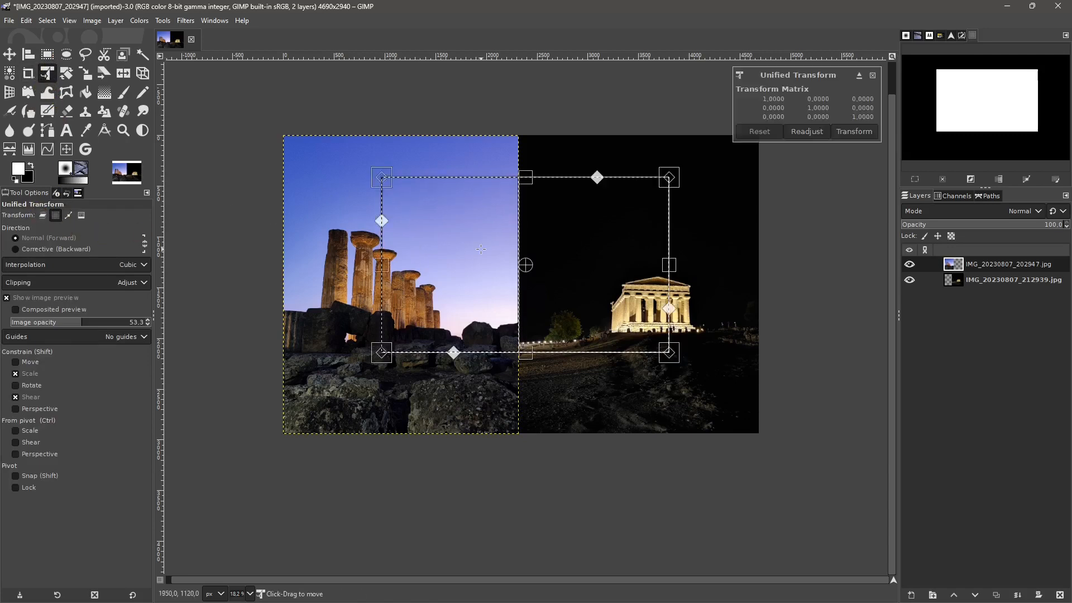
{"action": "left_click_drag", "start_coordinate": [391, 183], "coordinate": [337, 193]}
{"action": "left_click_drag", "start_coordinate": [381, 352], "coordinate": [363, 408]}
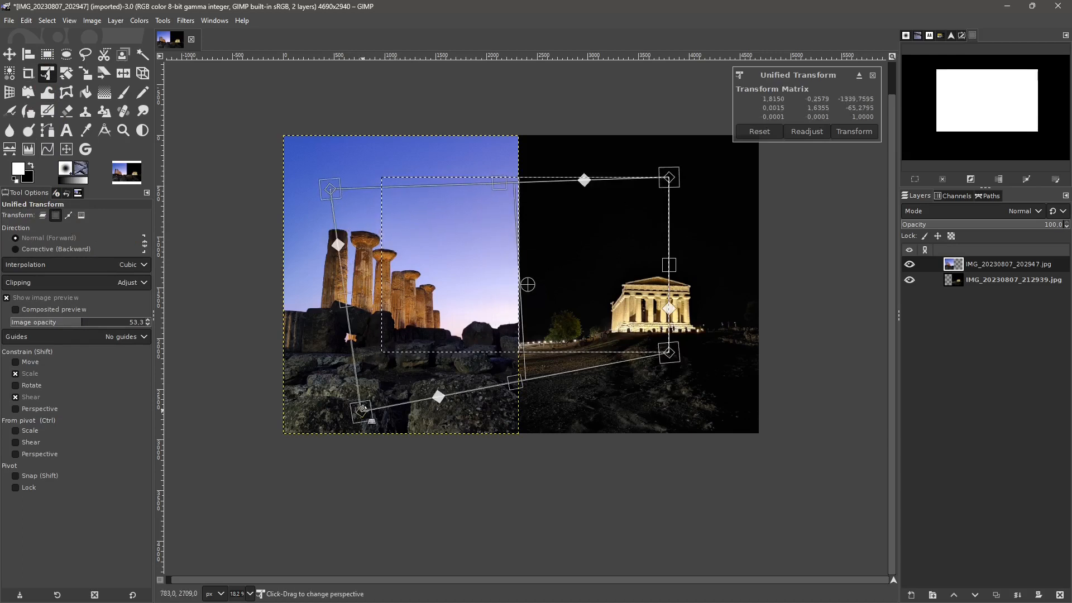
{"action": "left_click_drag", "start_coordinate": [694, 362], "coordinate": [670, 349]}
{"action": "left_click", "coordinate": [854, 131]}
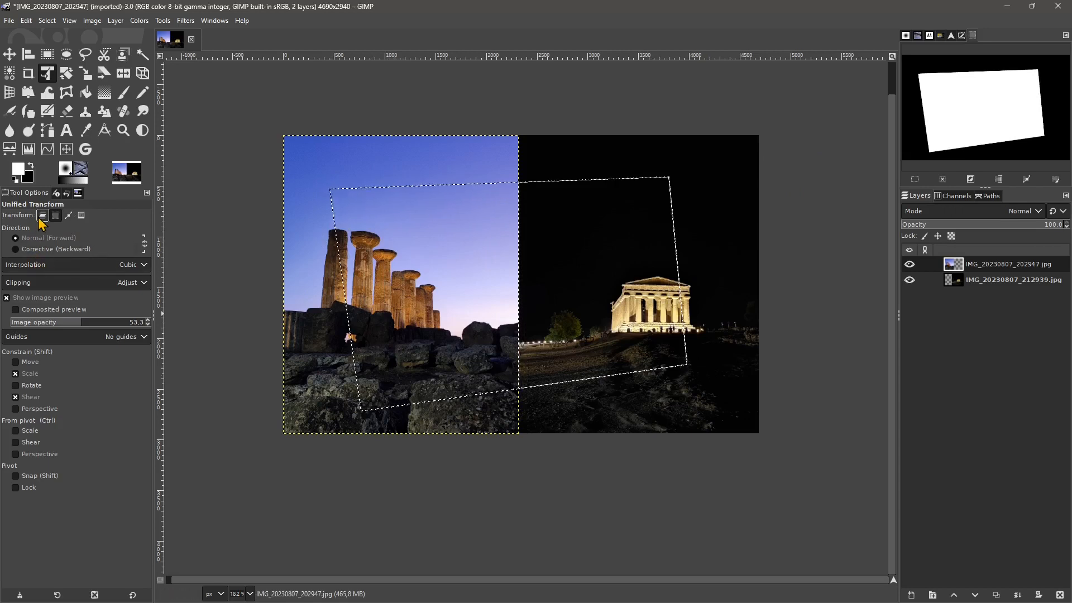
{"action": "key", "text": "ctrl+z"}
{"action": "key", "text": "ctrl+z"}
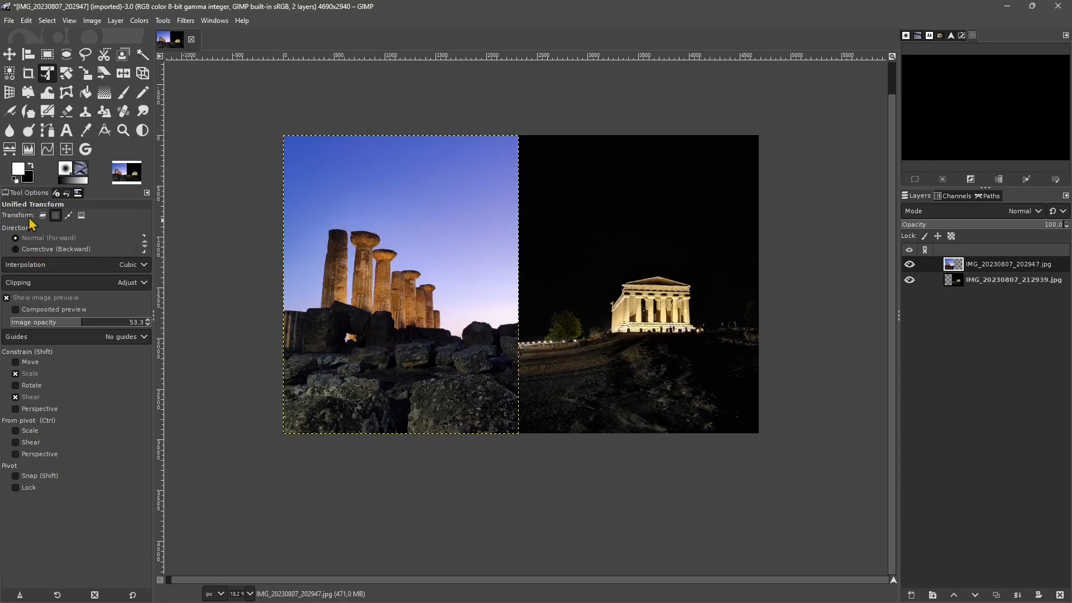
- Set the transform target to Layer and examine the available clipping modes, including Adjust, Clip, Crop to result and Crop with aspect
{"action": "left_click", "coordinate": [42, 214]}
{"action": "left_click", "coordinate": [22, 284]}
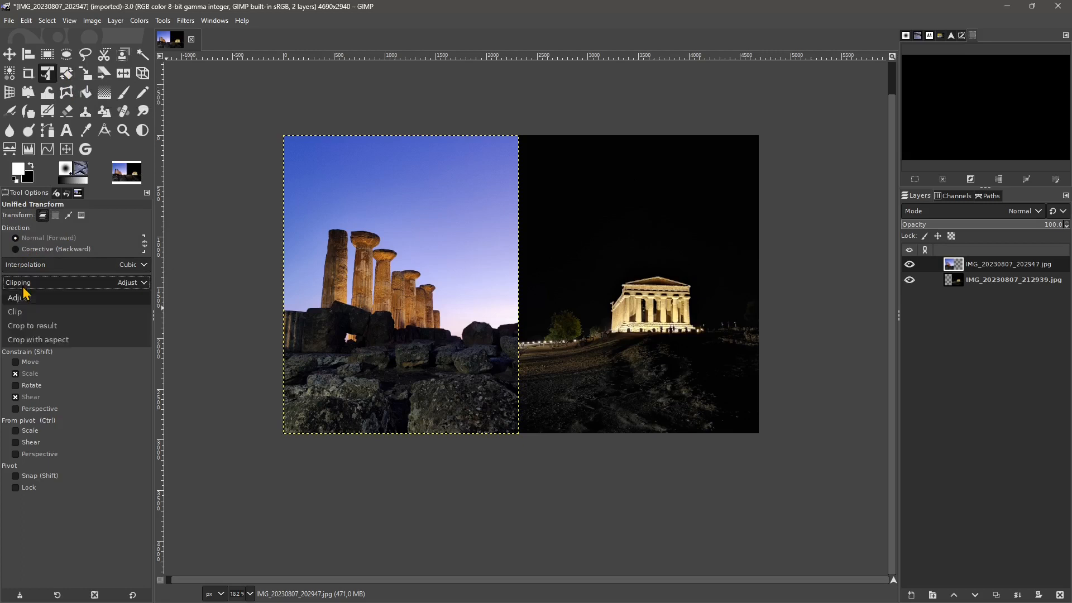
{"action": "left_click", "coordinate": [27, 290]}
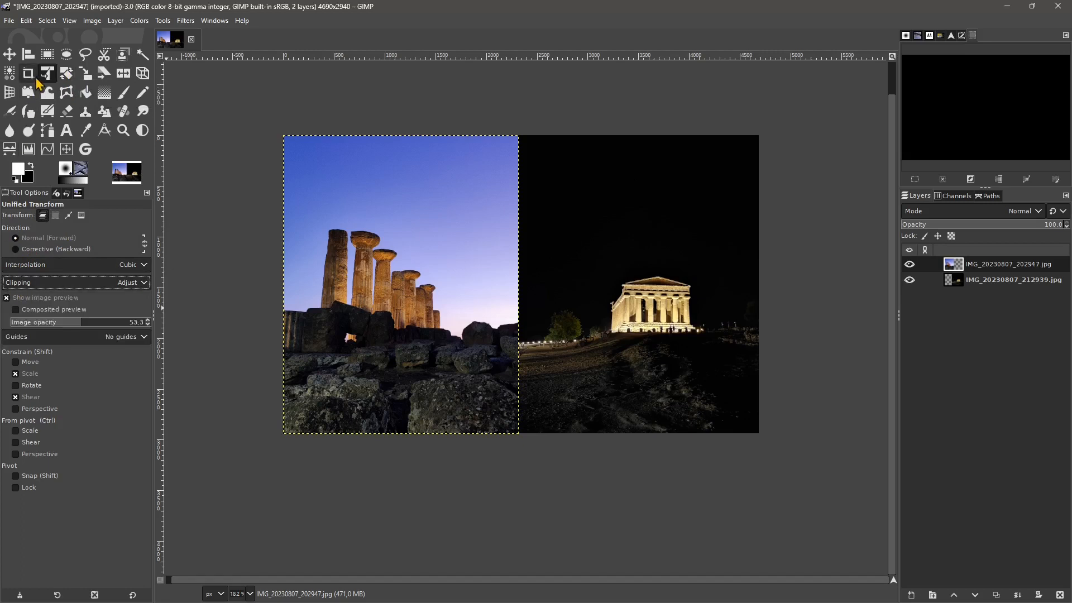
{"action": "left_click", "coordinate": [59, 283]}
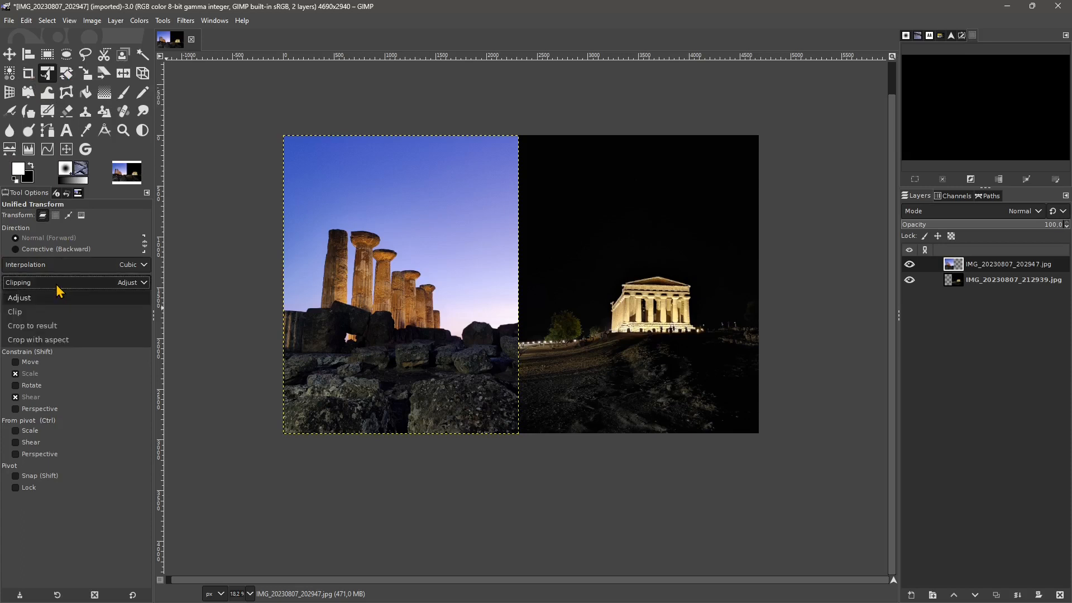
{"action": "left_click", "coordinate": [56, 289]}
{"action": "left_click", "coordinate": [44, 286]}
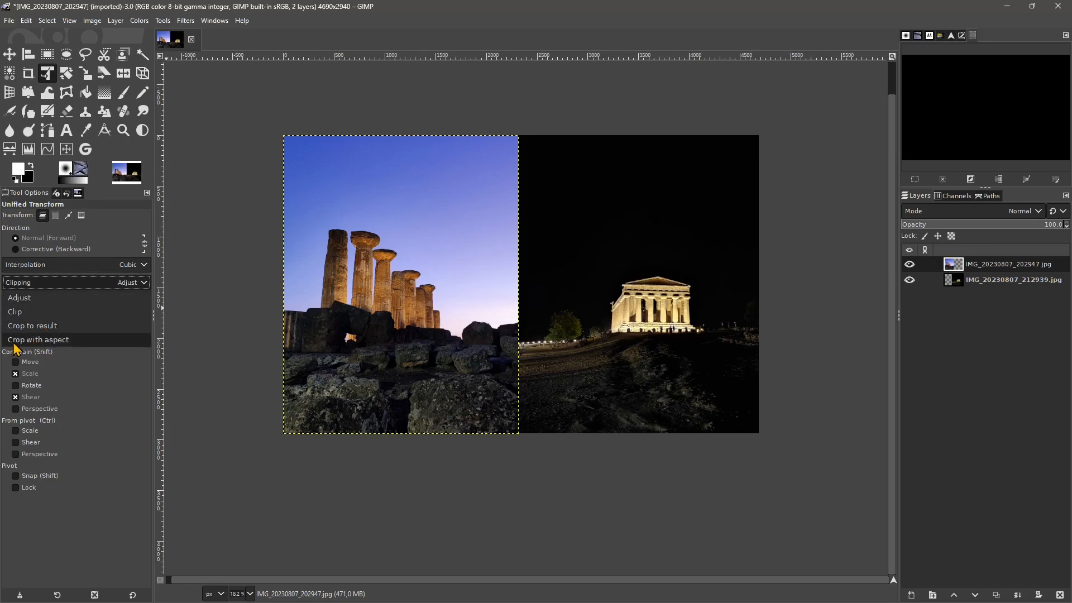
{"action": "left_click", "coordinate": [84, 282]}
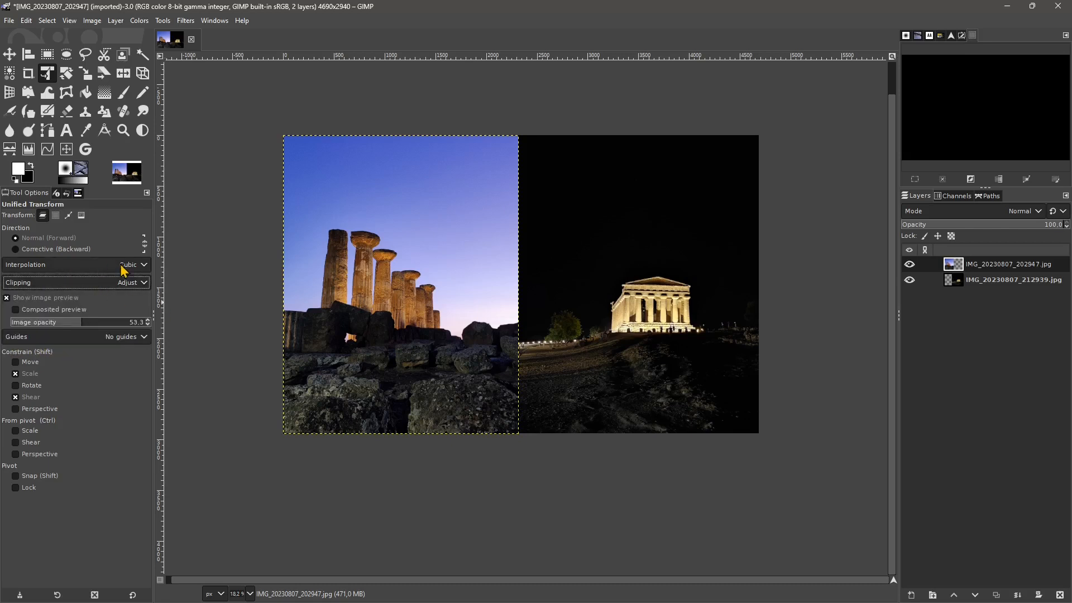
- Apply a whole-image perspective transform with Adjust clipping, pulling three corners outward beyond the canvas, and undo it
{"action": "left_click", "coordinate": [81, 215]}
{"action": "left_click", "coordinate": [288, 141]}
{"action": "left_click_drag", "start_coordinate": [289, 141], "coordinate": [242, 109]}
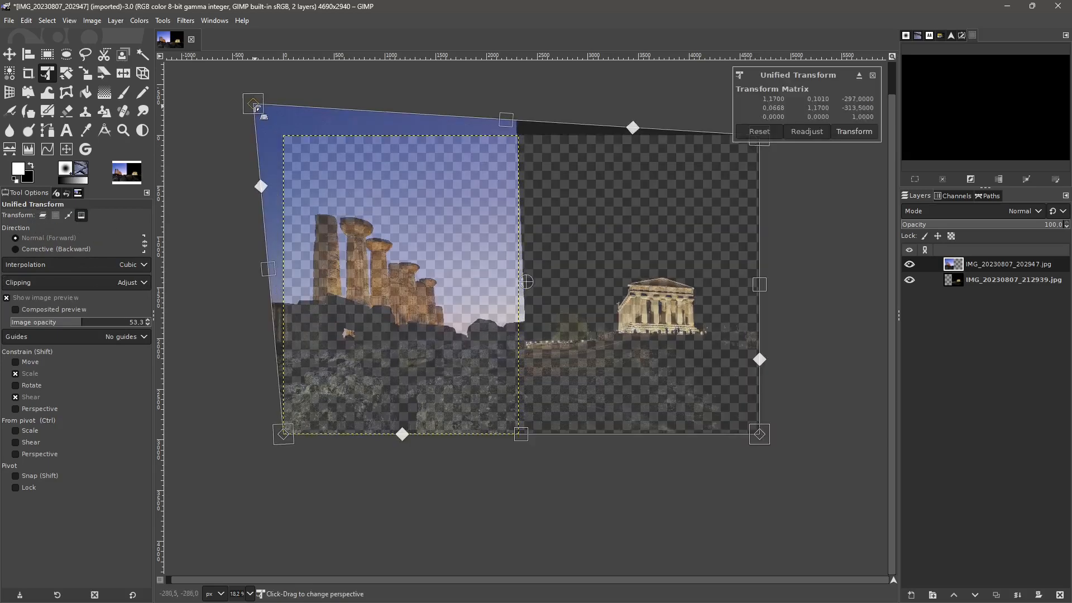
{"action": "left_click_drag", "start_coordinate": [286, 438], "coordinate": [271, 446]}
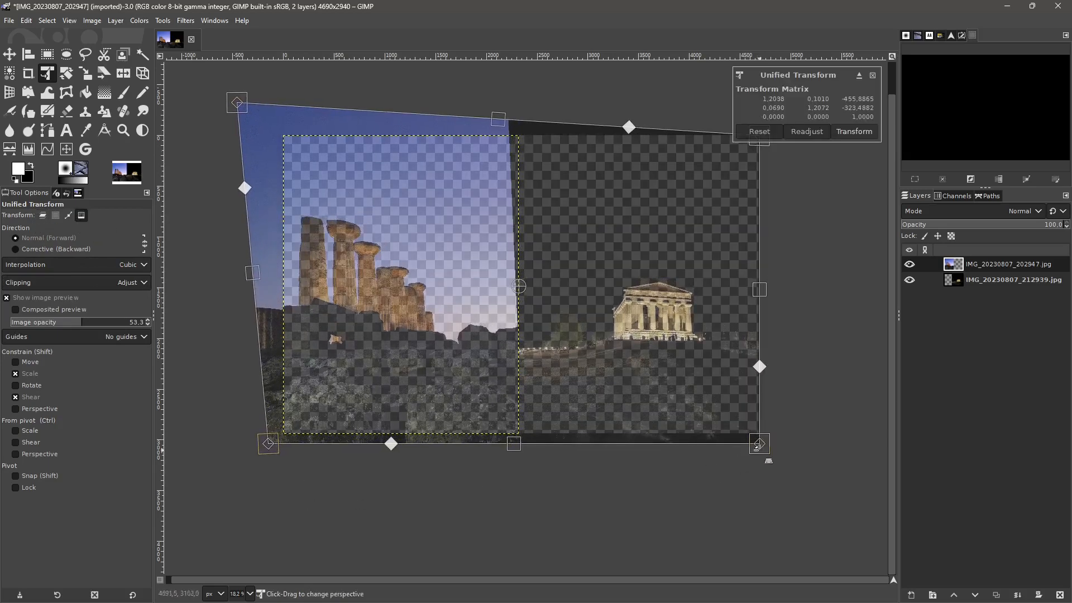
{"action": "left_click_drag", "start_coordinate": [759, 443], "coordinate": [790, 486]}
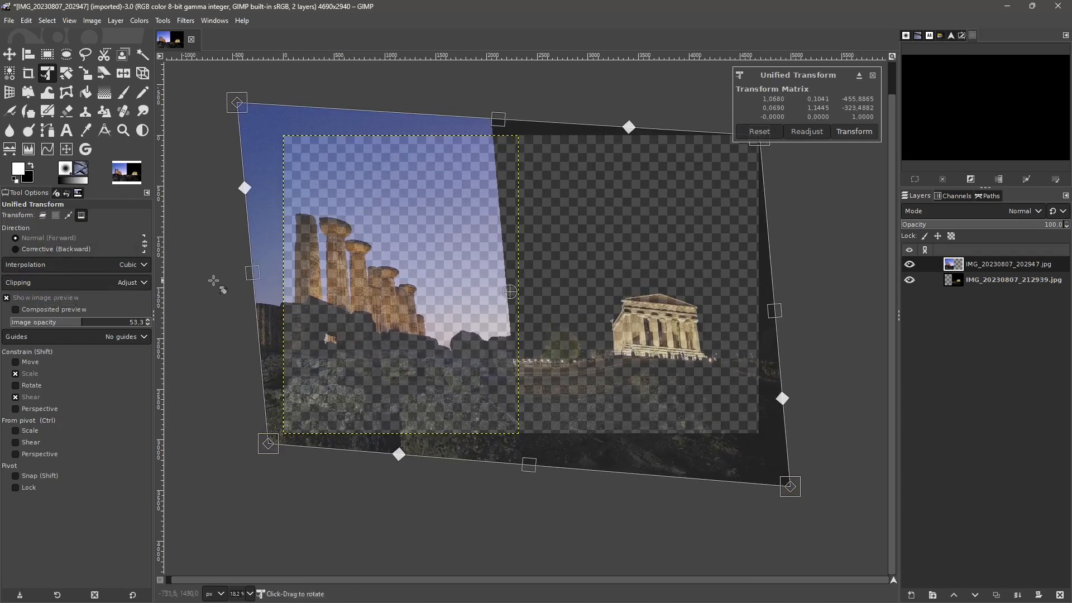
{"action": "left_click", "coordinate": [853, 132]}
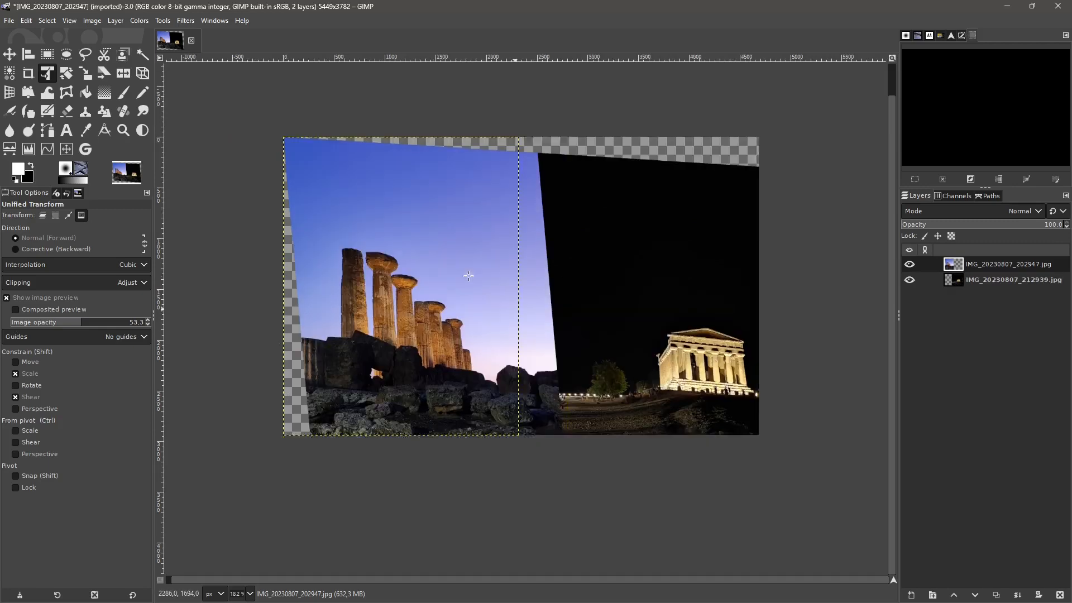
{"action": "key", "text": "ctrl+z"}
- Set the clipping to Clip, enlarge the whole image beyond the canvas, narrow its lower corners in perspective, and apply the transform
{"action": "left_click", "coordinate": [29, 289]}
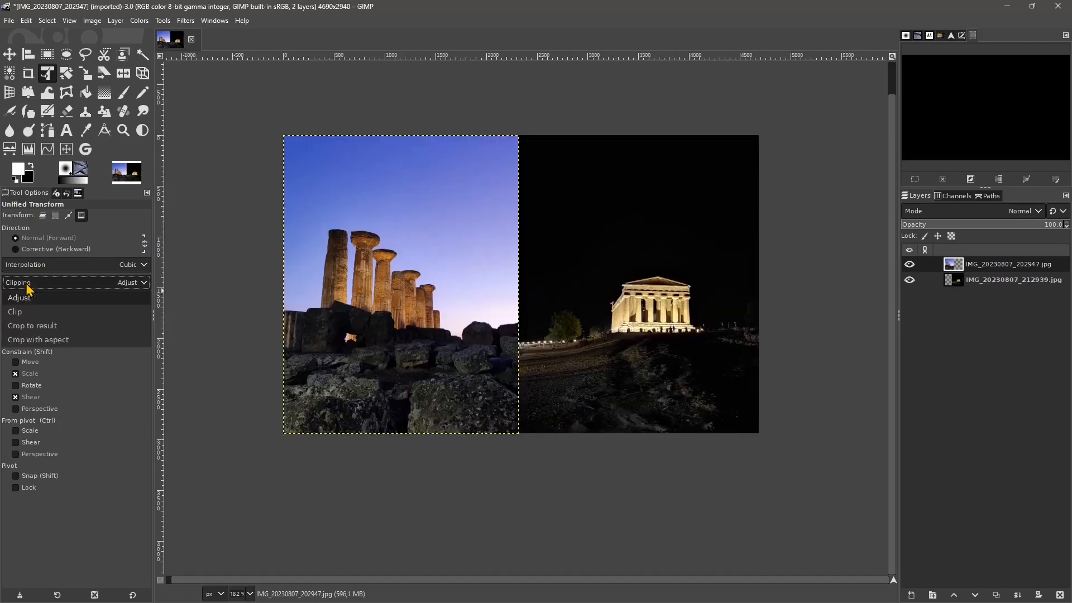
{"action": "left_click", "coordinate": [31, 299]}
{"action": "left_click", "coordinate": [292, 162]}
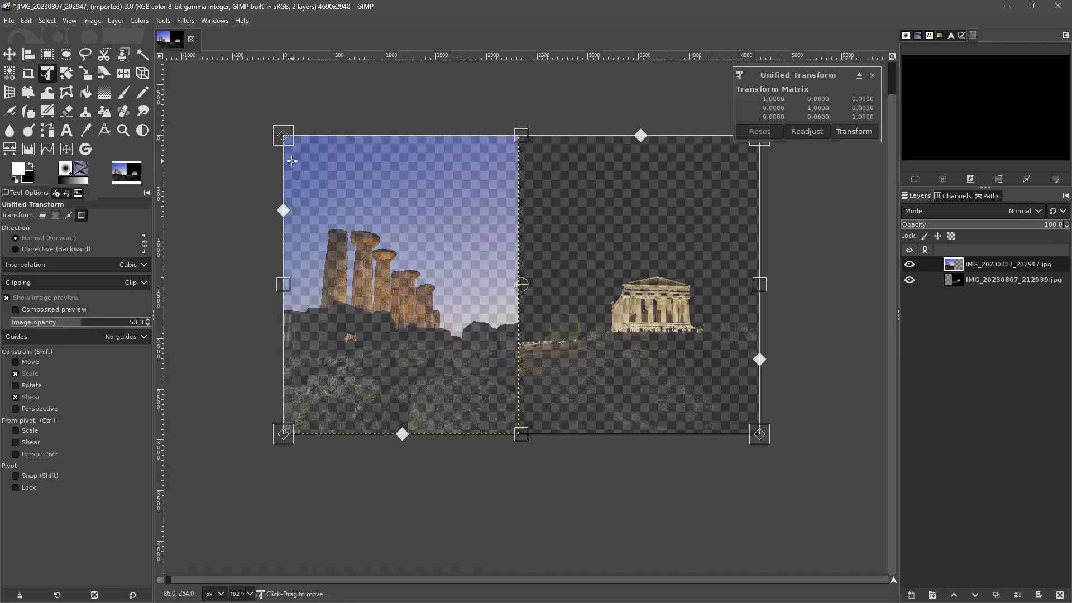
{"action": "left_click_drag", "start_coordinate": [291, 142], "coordinate": [220, 91]}
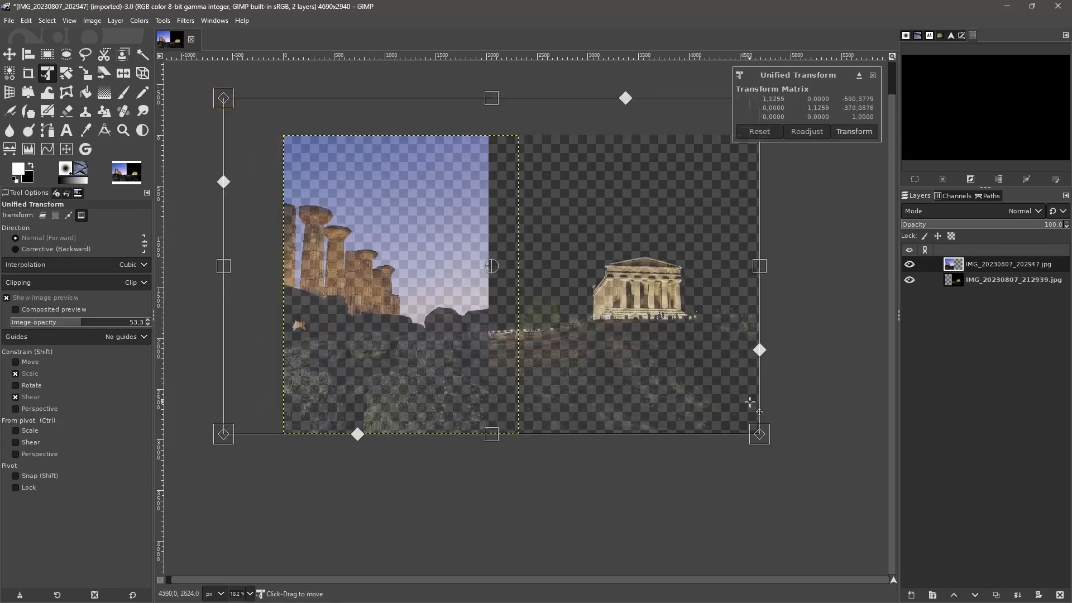
{"action": "left_click_drag", "start_coordinate": [764, 441], "coordinate": [794, 537]}
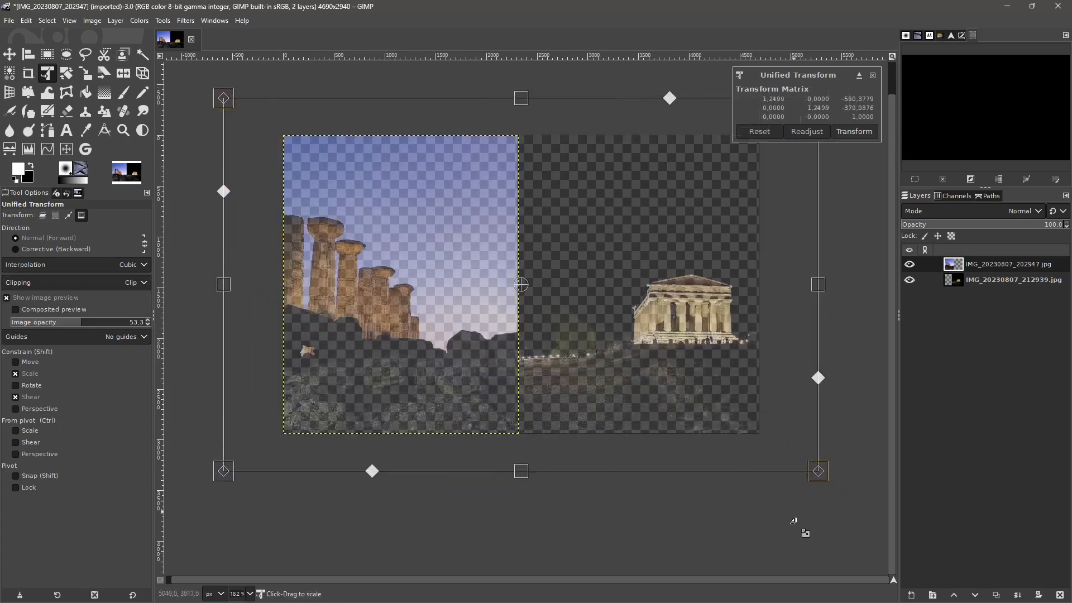
{"action": "left_click_drag", "start_coordinate": [824, 475], "coordinate": [759, 490]}
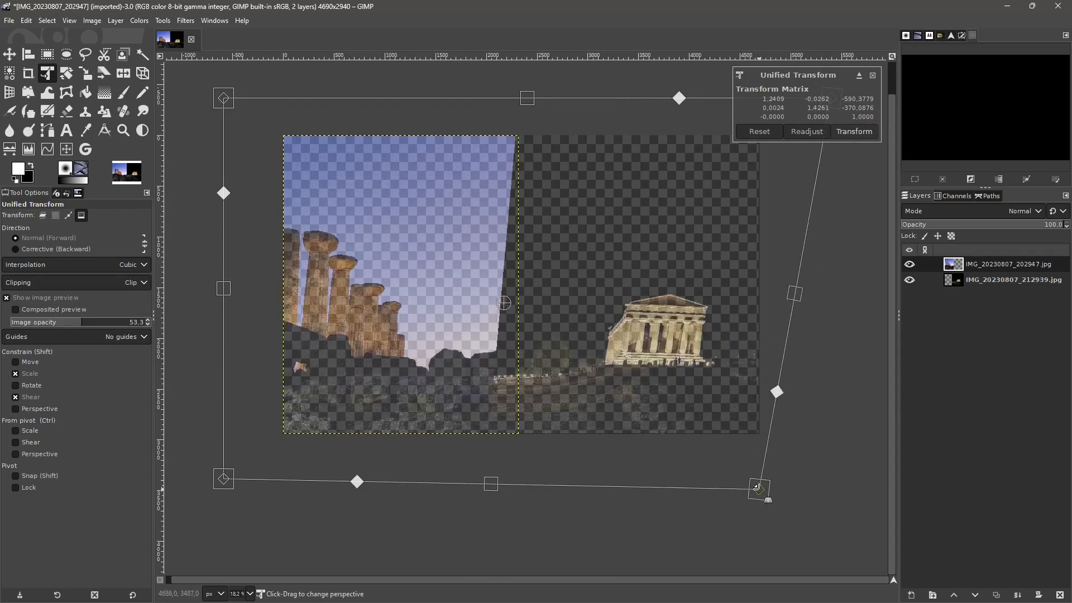
{"action": "left_click_drag", "start_coordinate": [223, 479], "coordinate": [294, 487]}
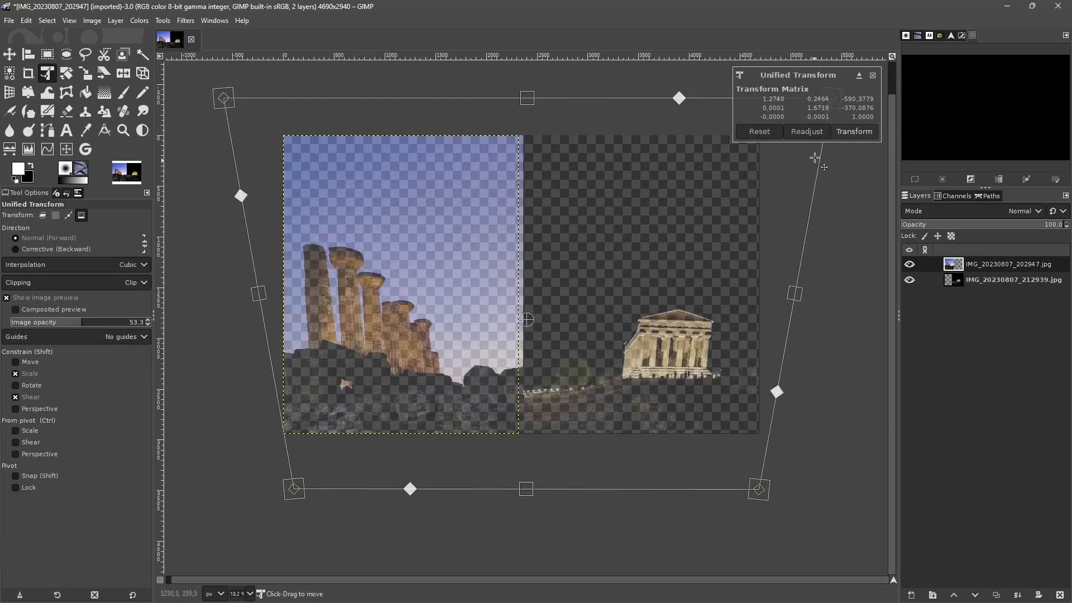
{"action": "left_click", "coordinate": [854, 131]}
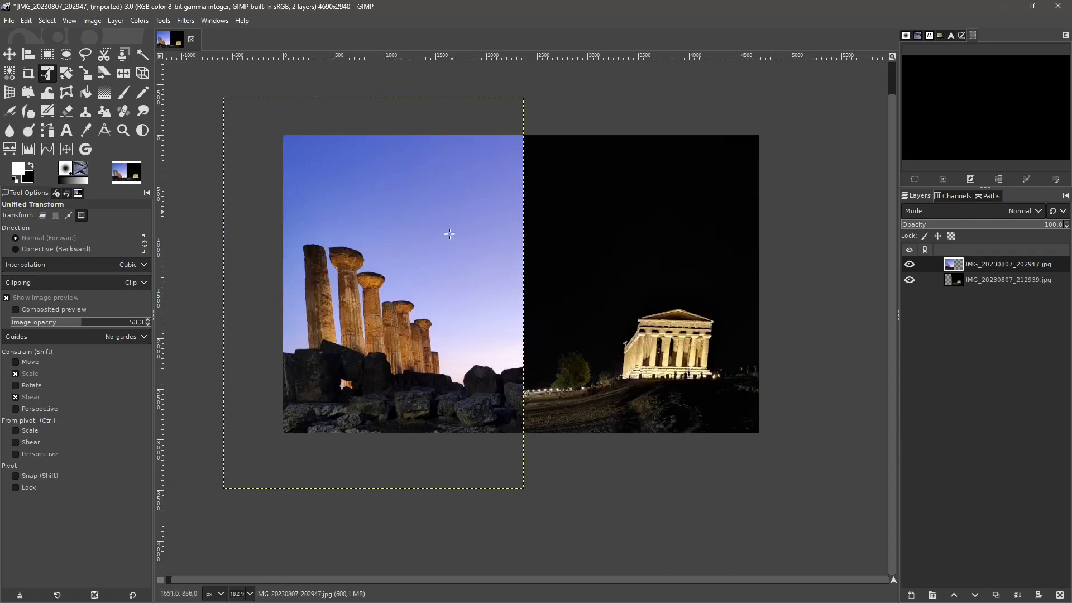
- Undo the Clip transform, apply a whole-image transform with Crop to result clipping that pulls the upper-left and lower-left corners outward, and undo it
{"action": "key", "text": "ctrl+z"}
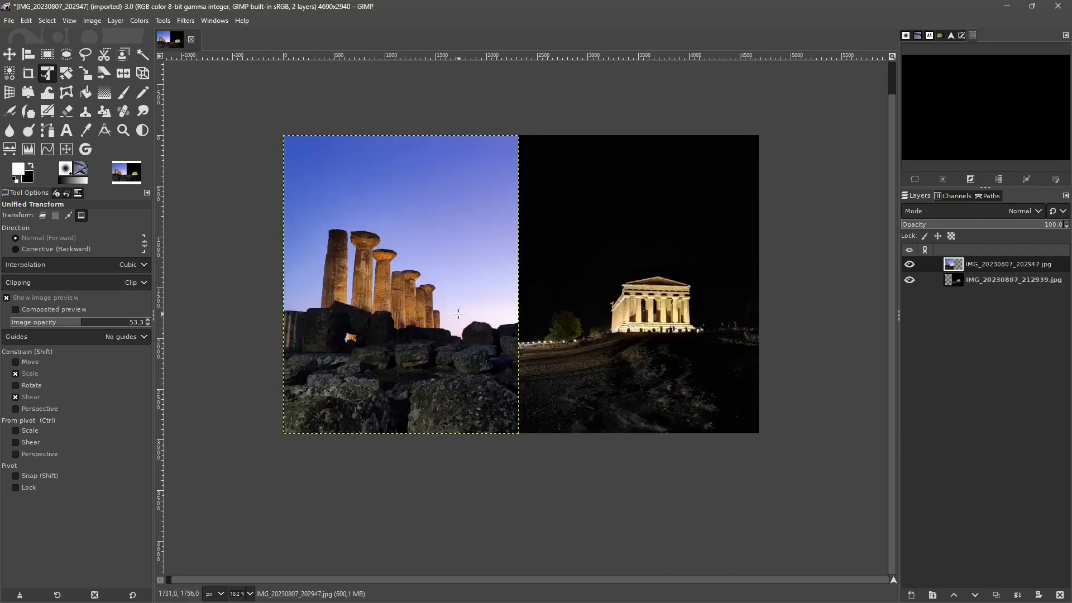
{"action": "left_click", "coordinate": [112, 282]}
{"action": "left_click", "coordinate": [69, 326]}
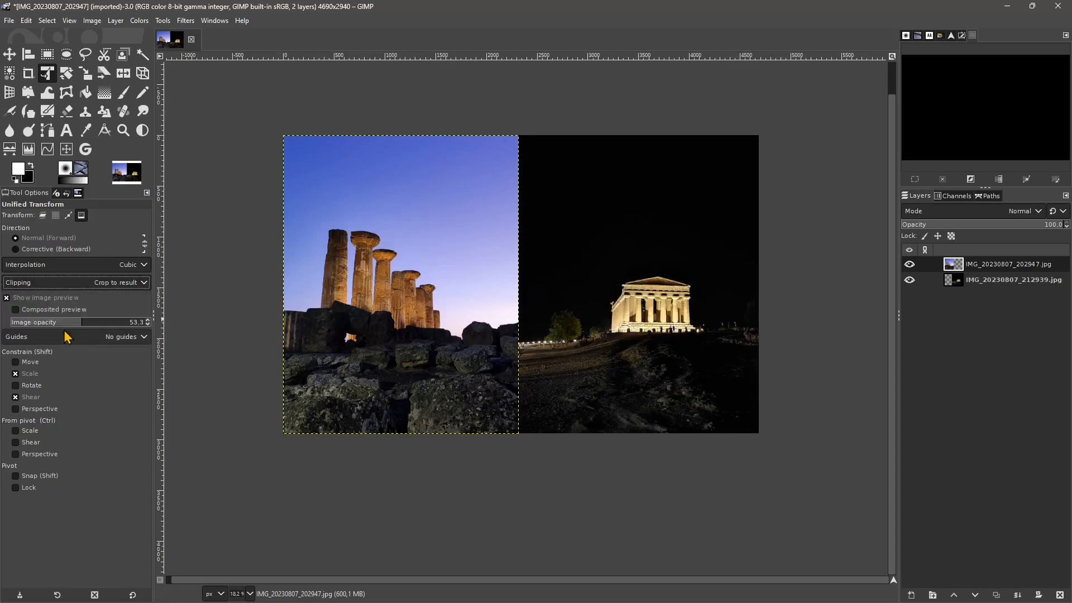
{"action": "left_click", "coordinate": [328, 192]}
{"action": "left_click_drag", "start_coordinate": [285, 138], "coordinate": [261, 102]}
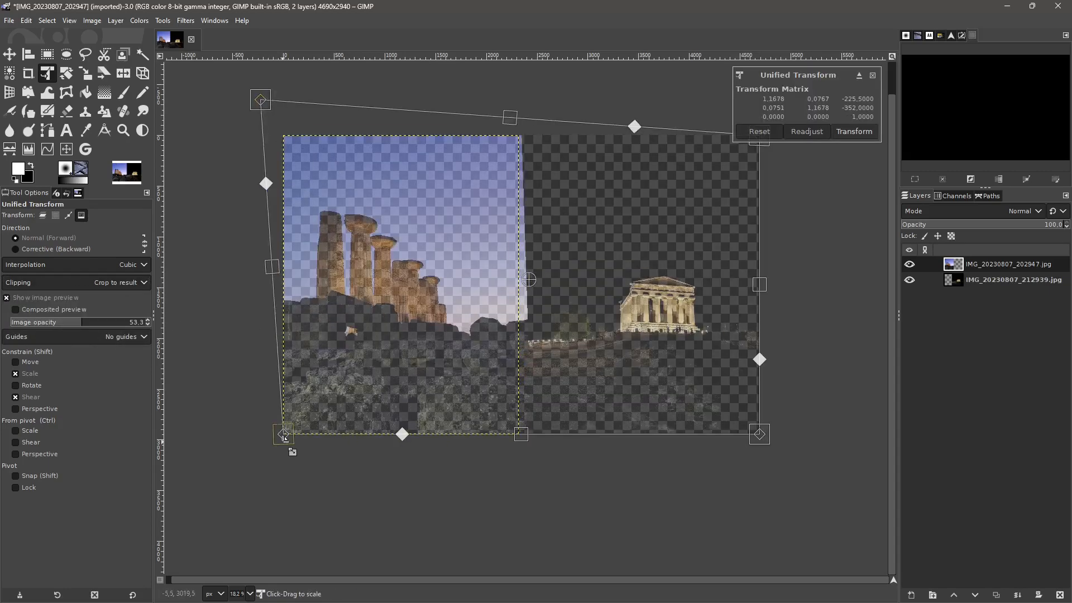
{"action": "left_click_drag", "start_coordinate": [286, 441], "coordinate": [275, 498]}
{"action": "left_click", "coordinate": [854, 132]}
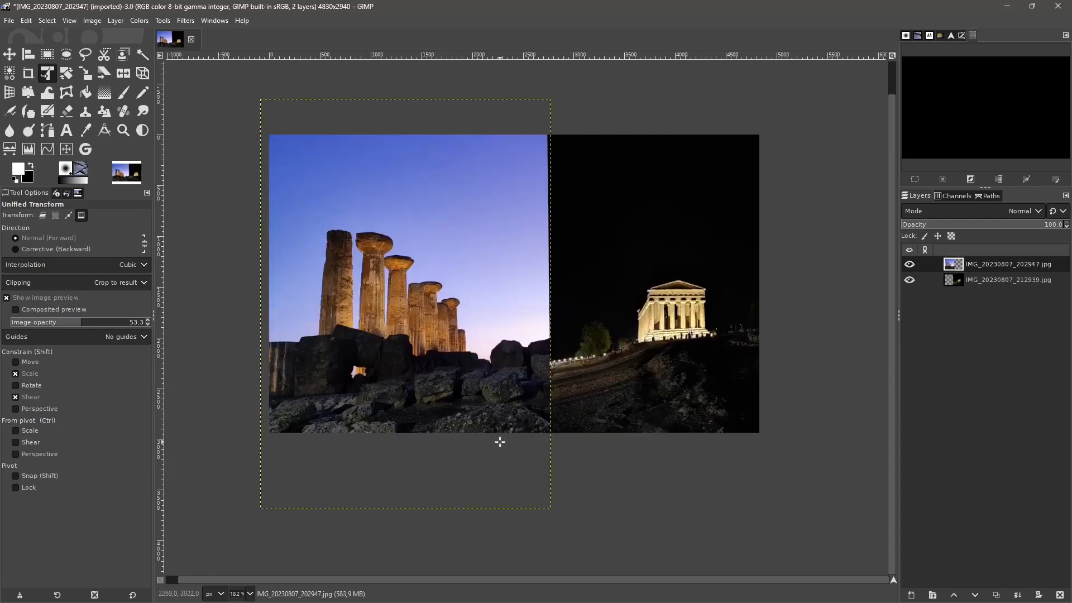
{"action": "key", "text": "ctrl+z"}
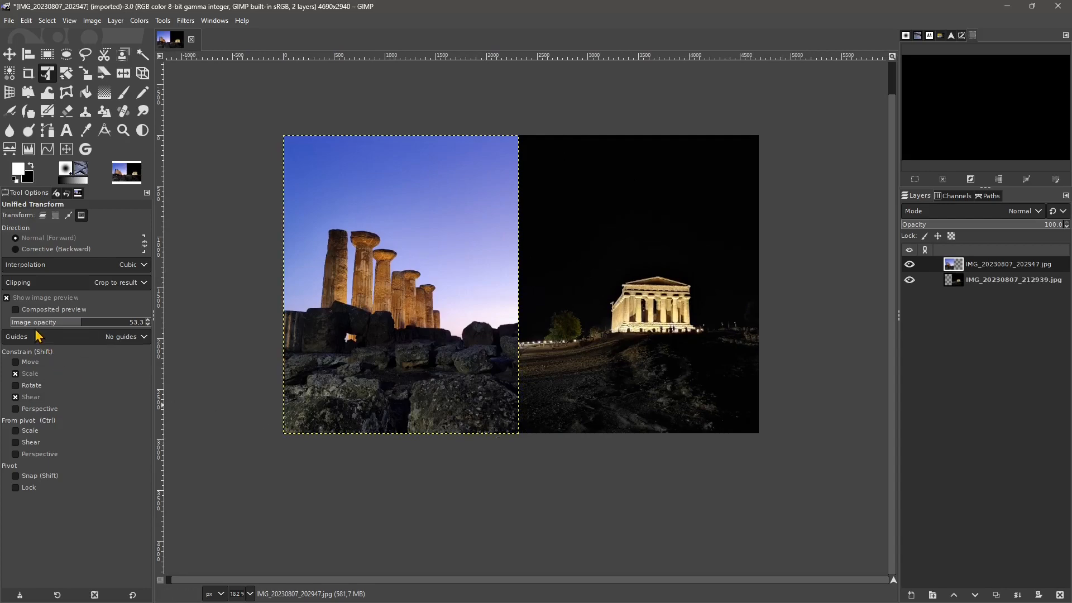
- Set the clipping to Crop with aspect, enlarge the image by its upper-left and lower-right corners, apply the transform, and undo it
{"action": "left_click", "coordinate": [42, 286]}
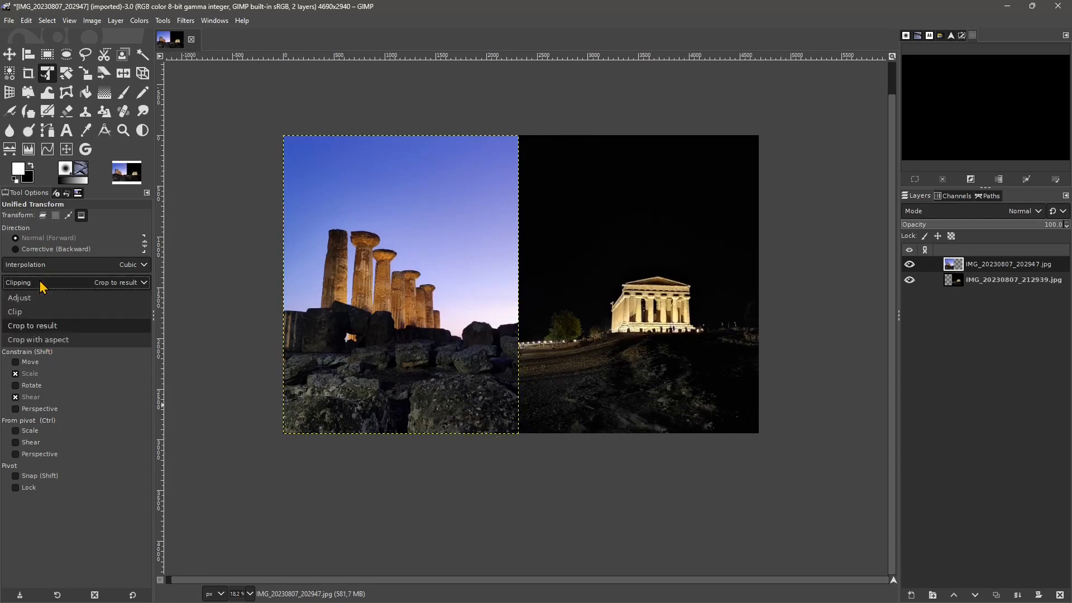
{"action": "left_click", "coordinate": [36, 340]}
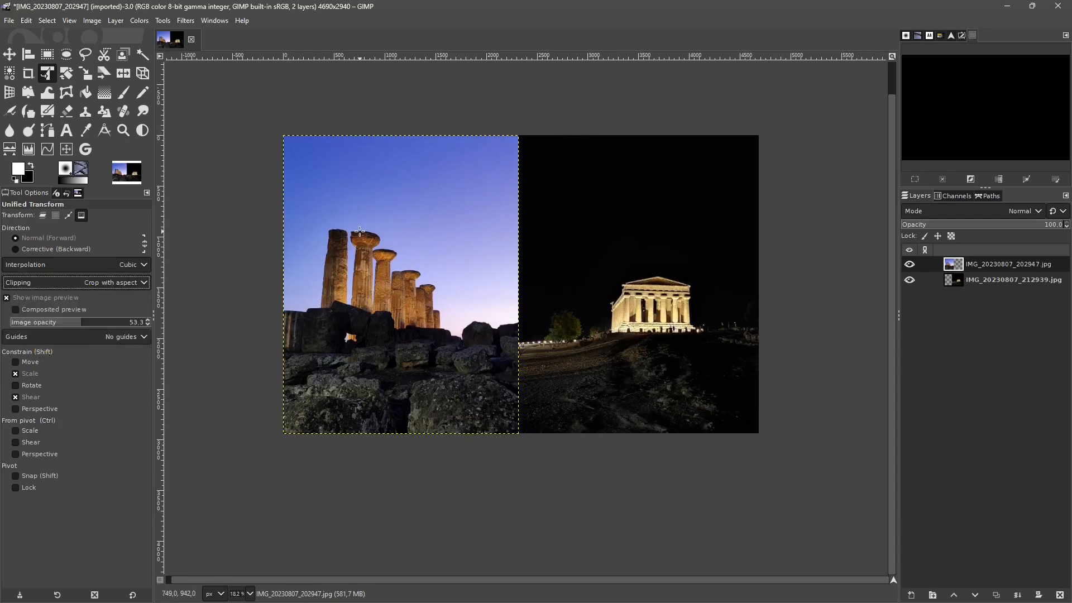
{"action": "left_click", "coordinate": [287, 138]}
{"action": "left_click_drag", "start_coordinate": [287, 138], "coordinate": [274, 106]}
{"action": "left_click_drag", "start_coordinate": [782, 438], "coordinate": [813, 501]}
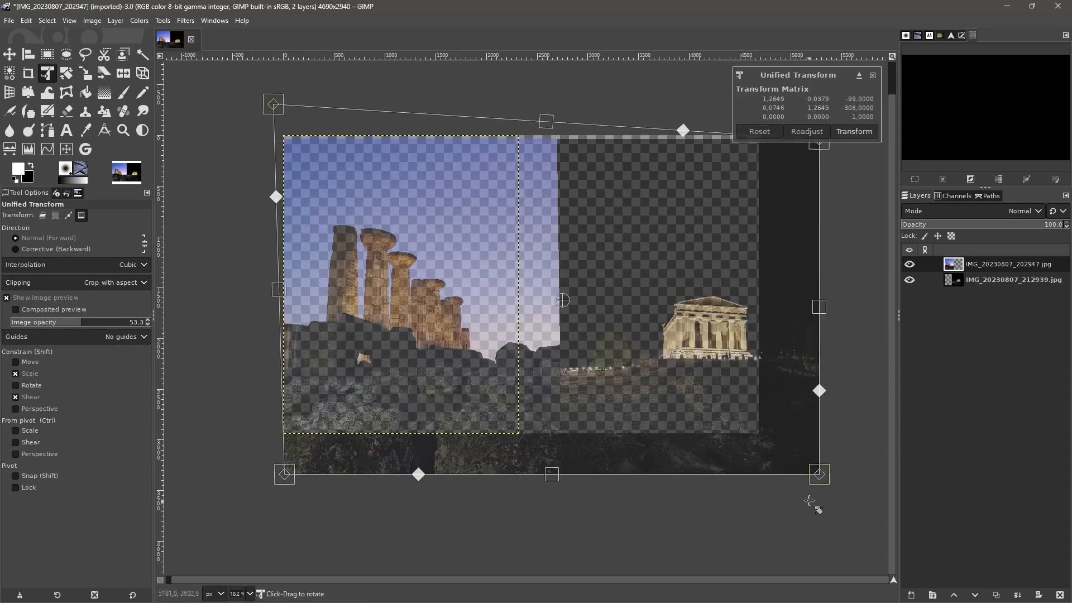
{"action": "left_click", "coordinate": [846, 132]}
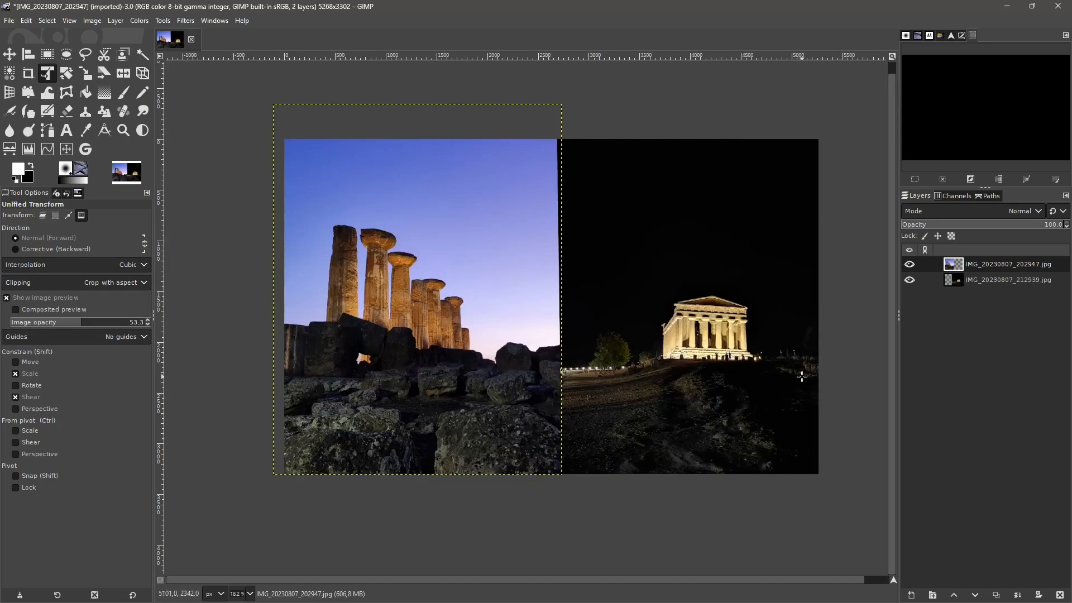
{"action": "key", "text": "ctrl+z"}
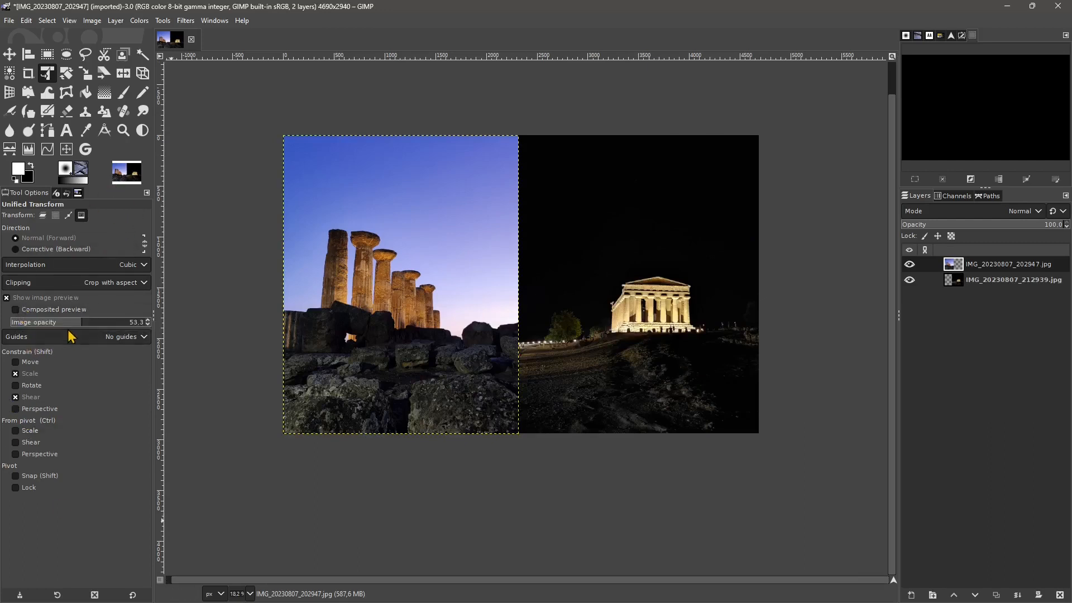
- Distort the whole image by pulling its upper-left corner inward and lower-right corner downward, and set the preview image opacity to 64.2
{"action": "left_click_drag", "start_coordinate": [77, 324], "coordinate": [81, 332]}
{"action": "left_click_drag", "start_coordinate": [352, 204], "coordinate": [468, 291]}
{"action": "key", "text": "ctrl+z"}
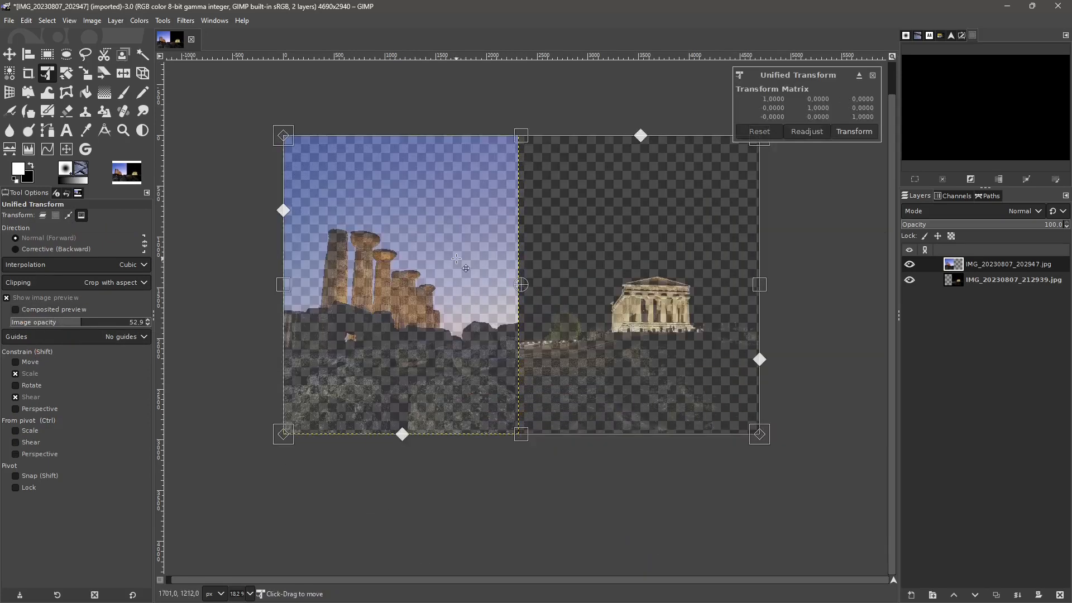
{"action": "left_click_drag", "start_coordinate": [285, 140], "coordinate": [315, 183]}
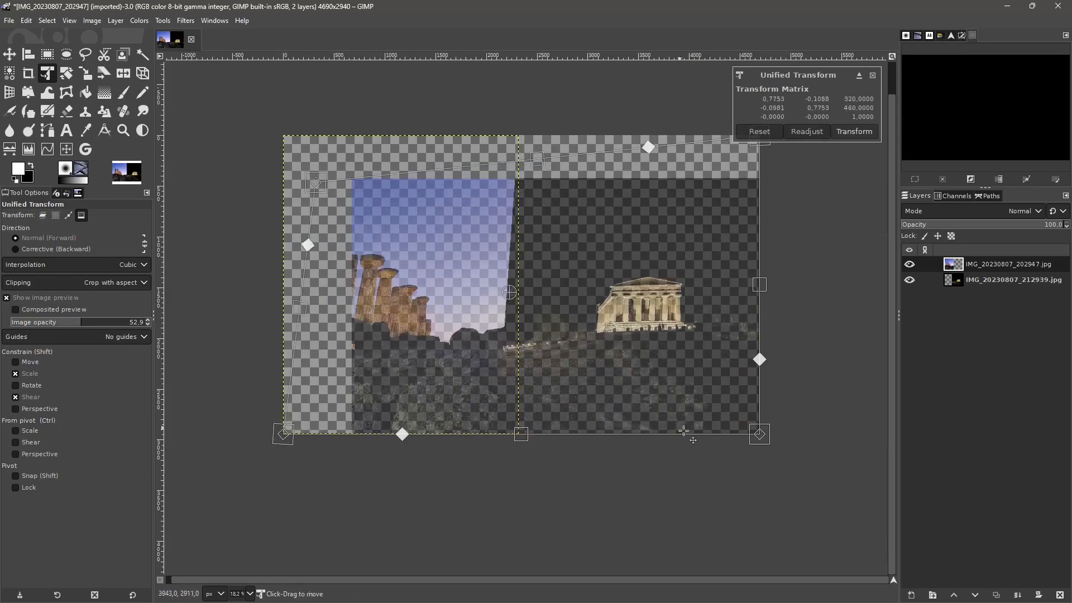
{"action": "left_click_drag", "start_coordinate": [758, 434], "coordinate": [760, 463]}
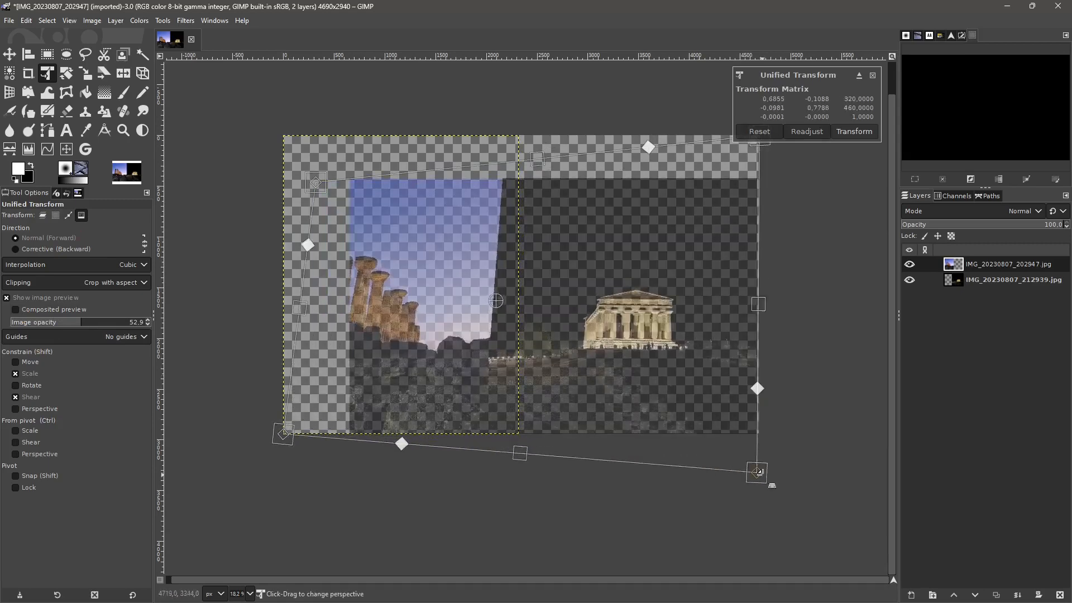
{"action": "mouse_move", "coordinate": [55, 325]}
{"action": "left_mouse_down"}
{"action": "mouse_move", "coordinate": [8, 325]}
{"action": "mouse_move", "coordinate": [112, 325]}
{"action": "mouse_move", "coordinate": [71, 325]}
{"action": "left_mouse_up"}
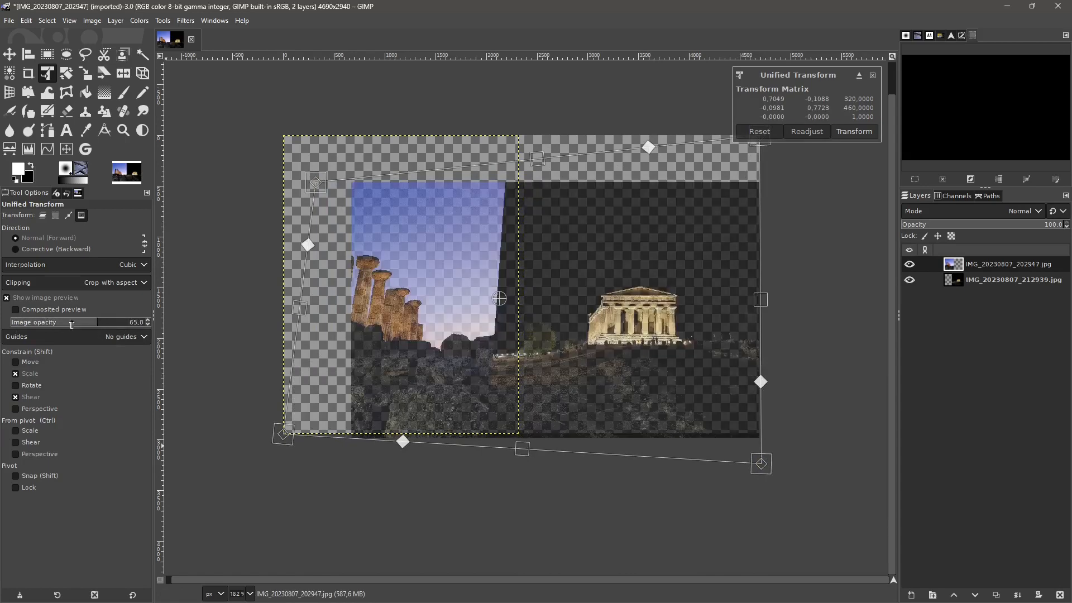
- Enable Composited preview with linked items and synchronous preview, and adjust the image's lower-right and lower-left corners
{"action": "left_click", "coordinate": [15, 309]}
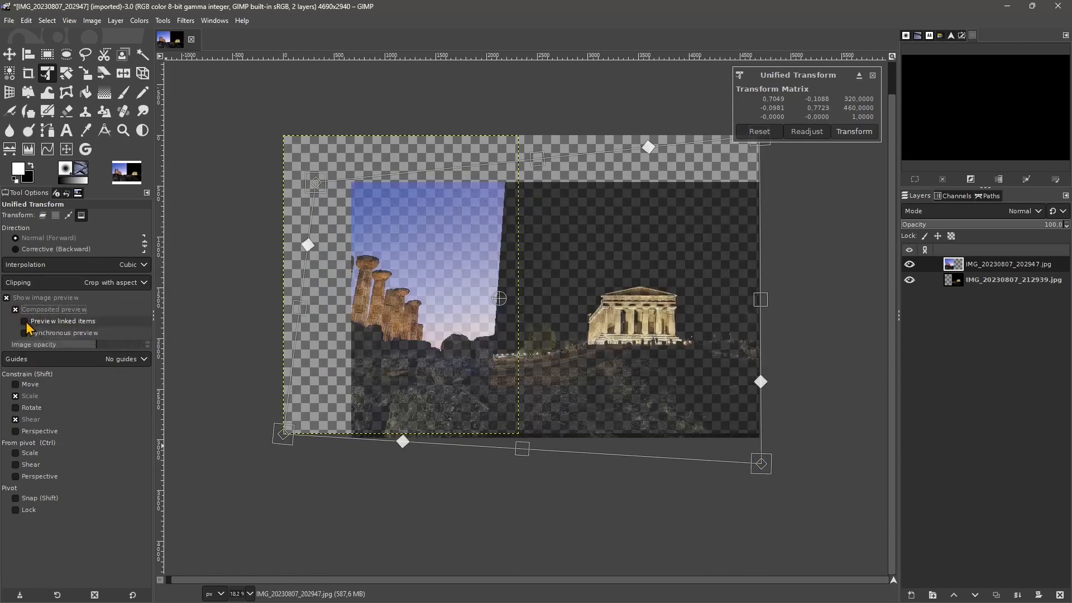
{"action": "left_click", "coordinate": [40, 323]}
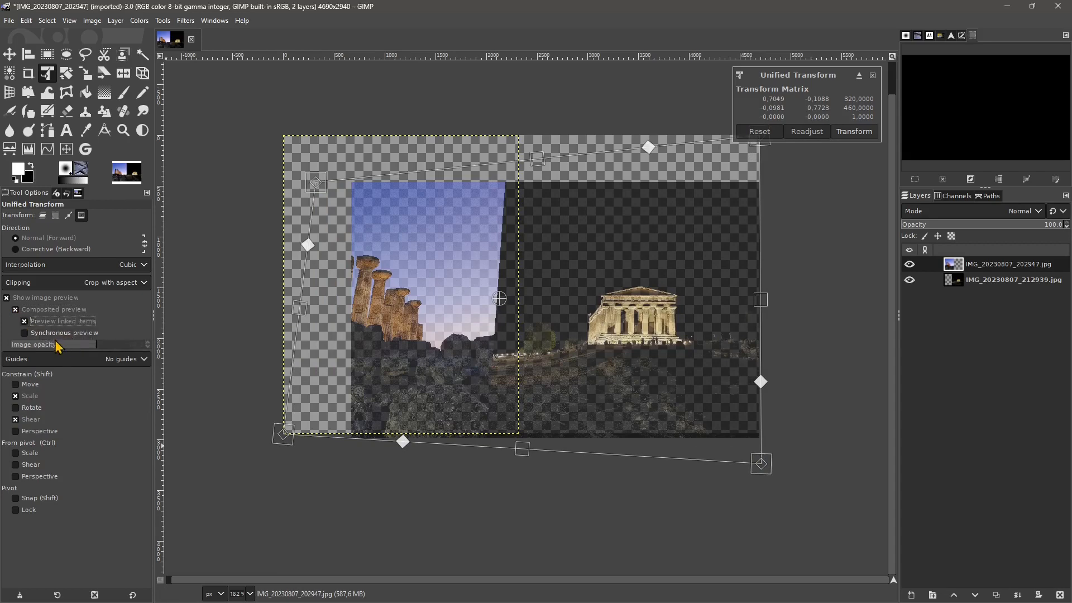
{"action": "left_click", "coordinate": [40, 335]}
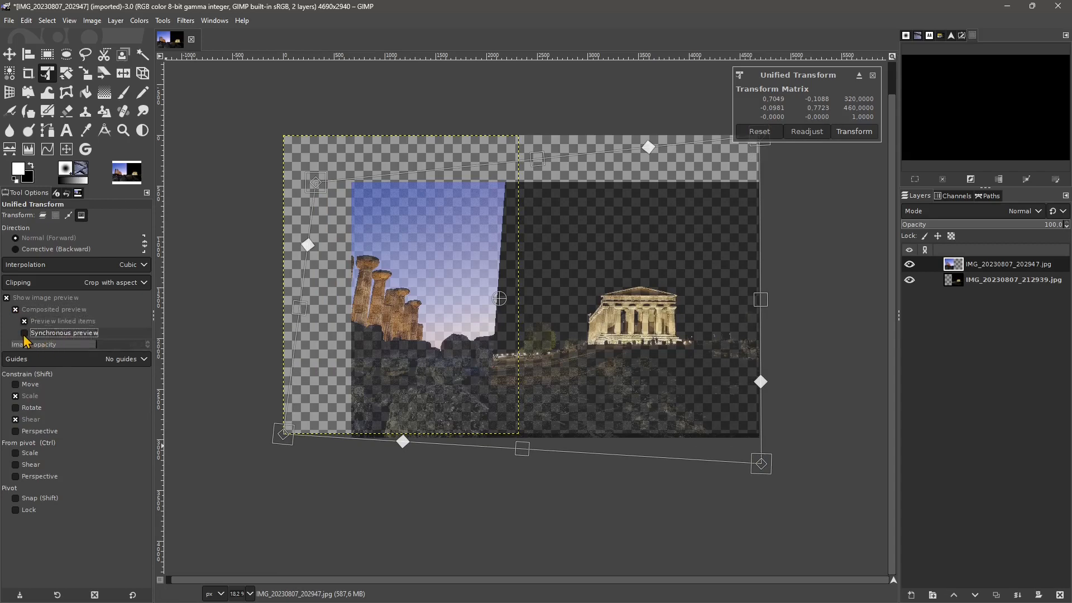
{"action": "mouse_move", "coordinate": [760, 463]}
{"action": "left_mouse_down"}
{"action": "mouse_move", "coordinate": [696, 398]}
{"action": "mouse_move", "coordinate": [758, 454]}
{"action": "left_mouse_up"}
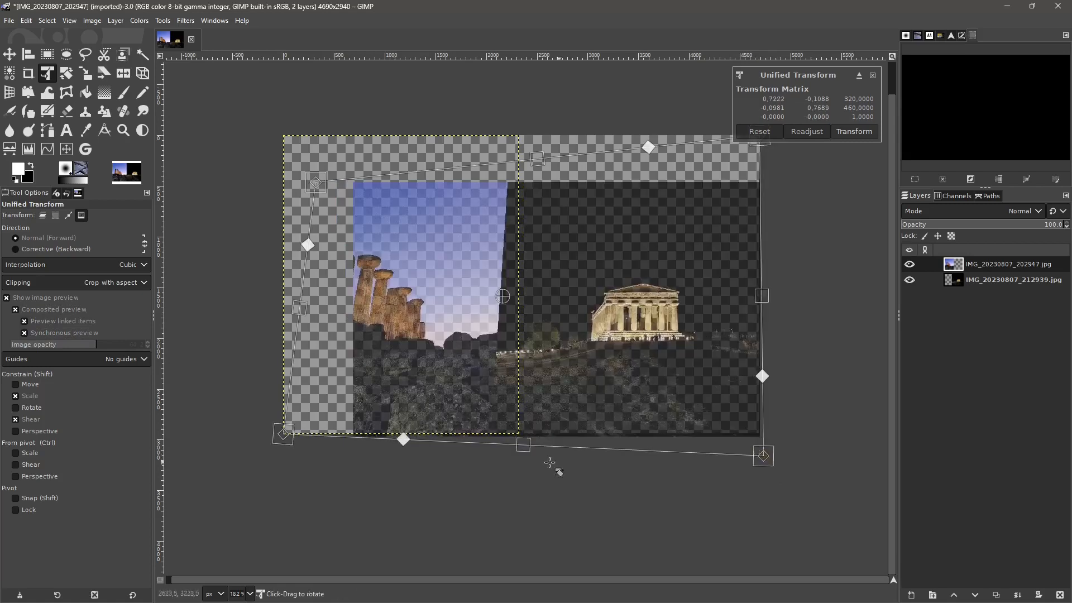
{"action": "left_click_drag", "start_coordinate": [279, 442], "coordinate": [258, 461]}
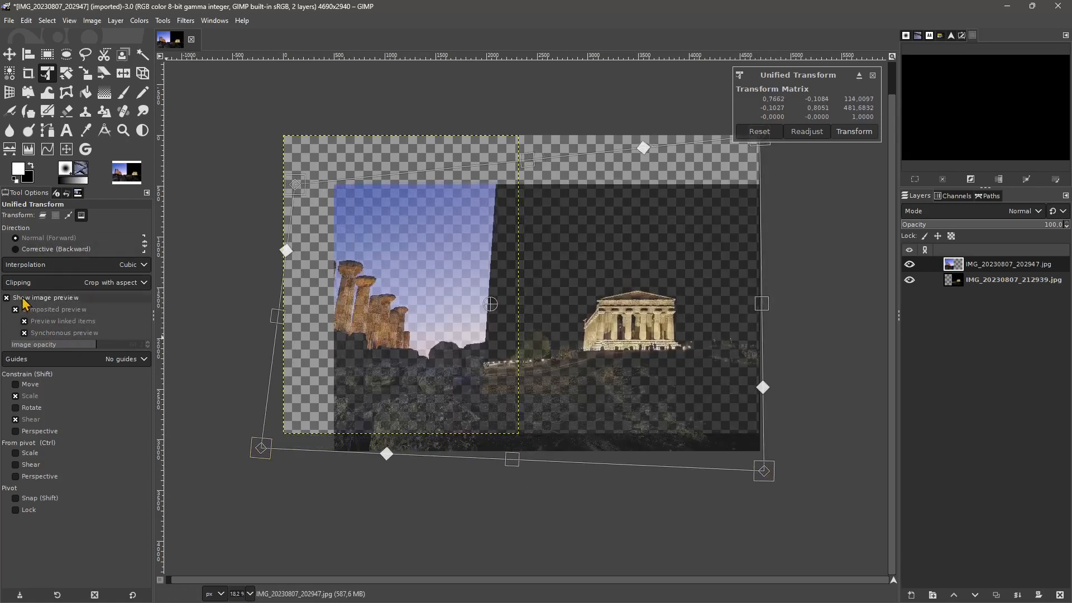
- Set the transform guides to Rule of fifths and enable the Move, Rotate and Perspective constraints
{"action": "left_click", "coordinate": [53, 365]}
{"action": "left_click", "coordinate": [41, 413]}
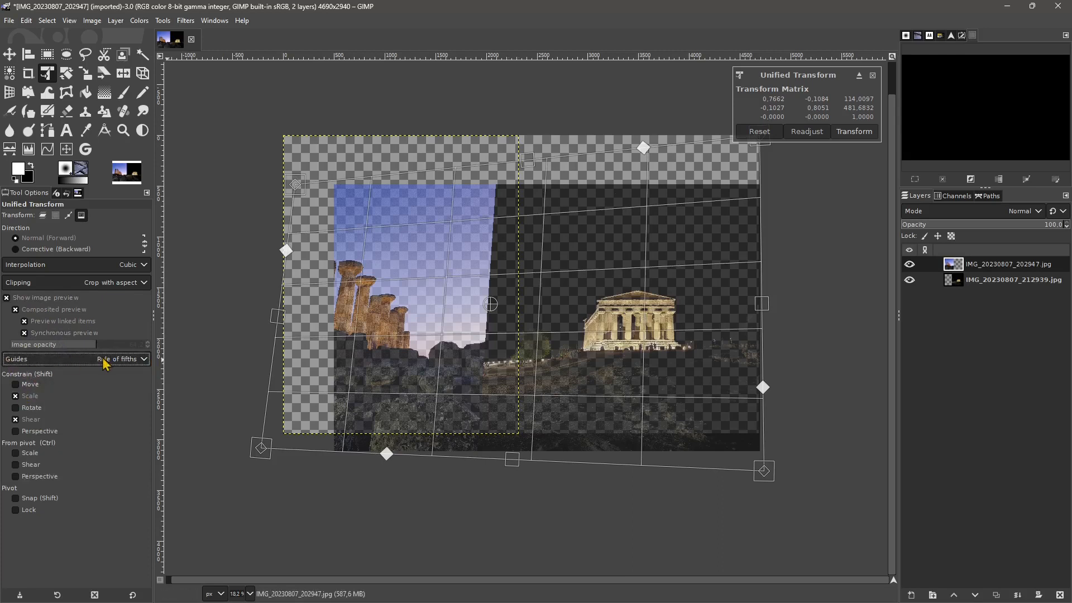
{"action": "left_click", "coordinate": [26, 385]}
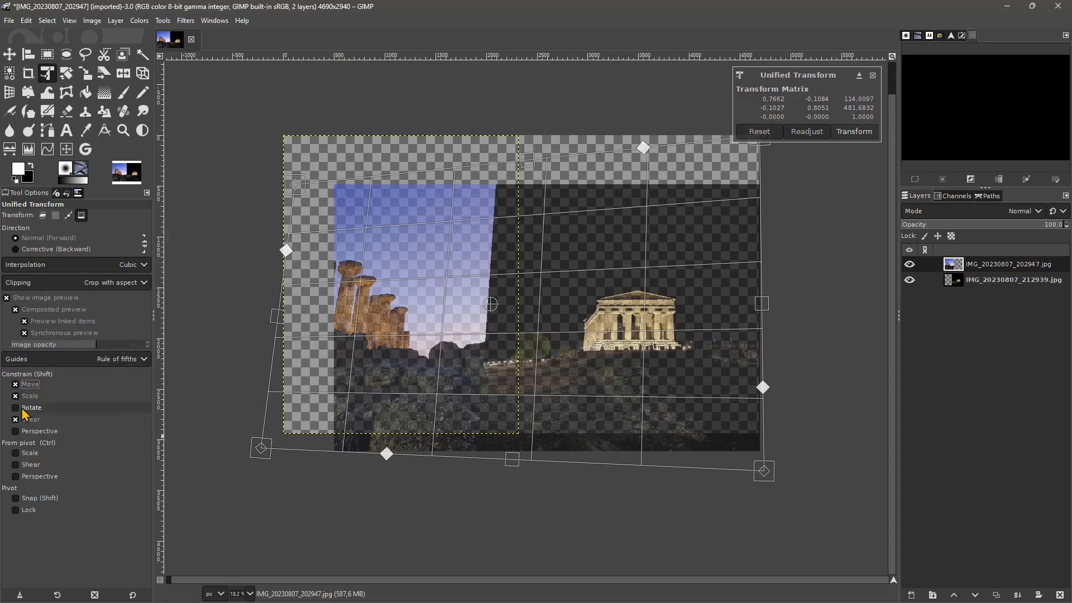
{"action": "left_click", "coordinate": [26, 408]}
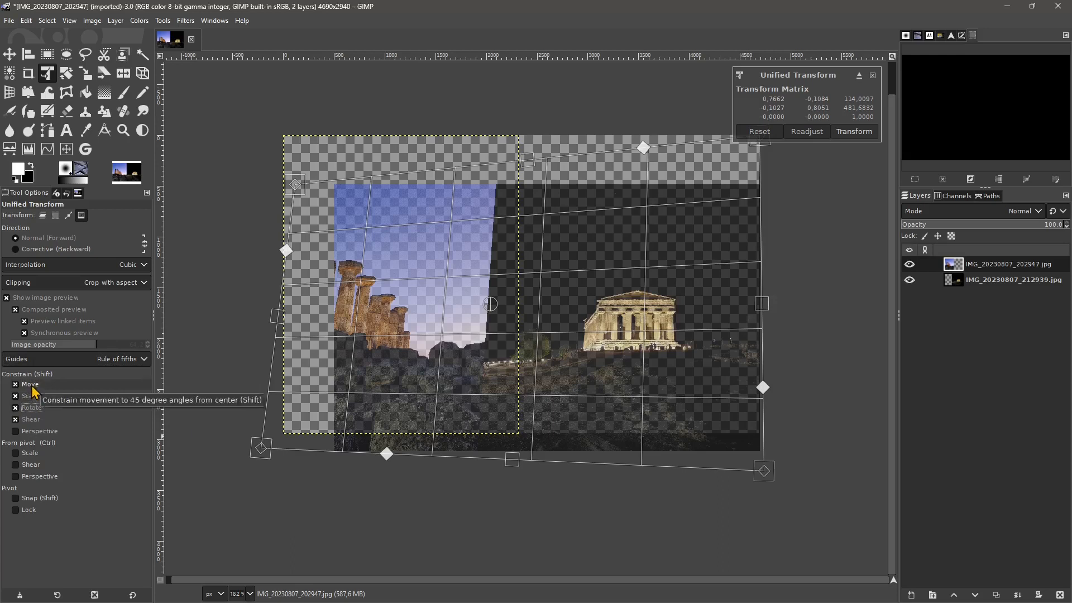
{"action": "left_click", "coordinate": [38, 431]}
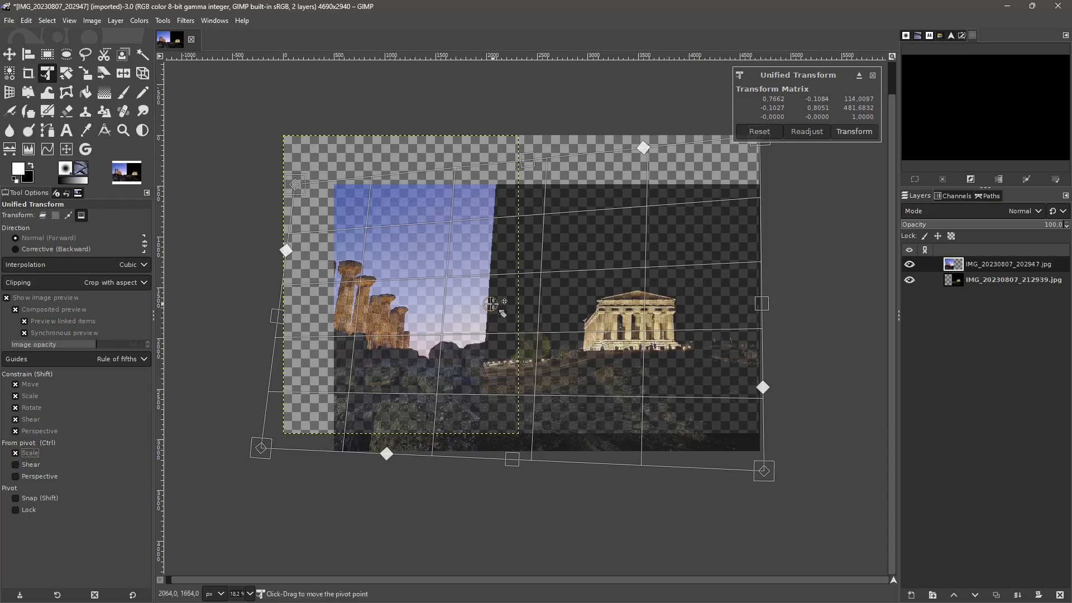
- Nudge the pivot and raise the image's upper-left corner, and enable Shear and Perspective from pivot along with pivot Snap and Lock
{"action": "left_click_drag", "start_coordinate": [490, 305], "coordinate": [494, 325]}
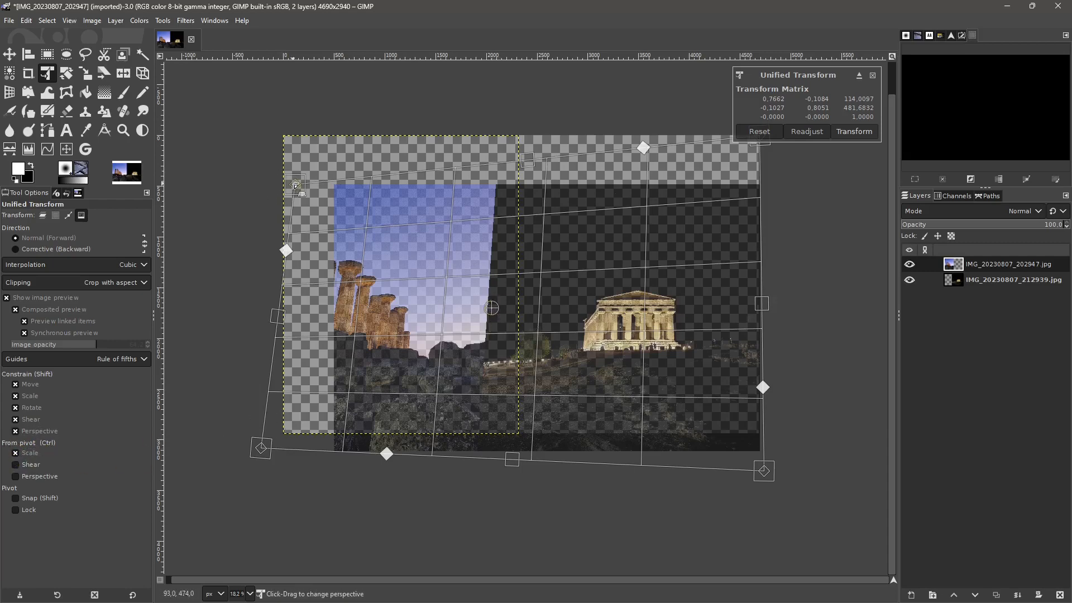
{"action": "mouse_move", "coordinate": [296, 186]}
{"action": "left_mouse_down"}
{"action": "mouse_move", "coordinate": [296, 208]}
{"action": "mouse_move", "coordinate": [298, 165]}
{"action": "left_mouse_up"}
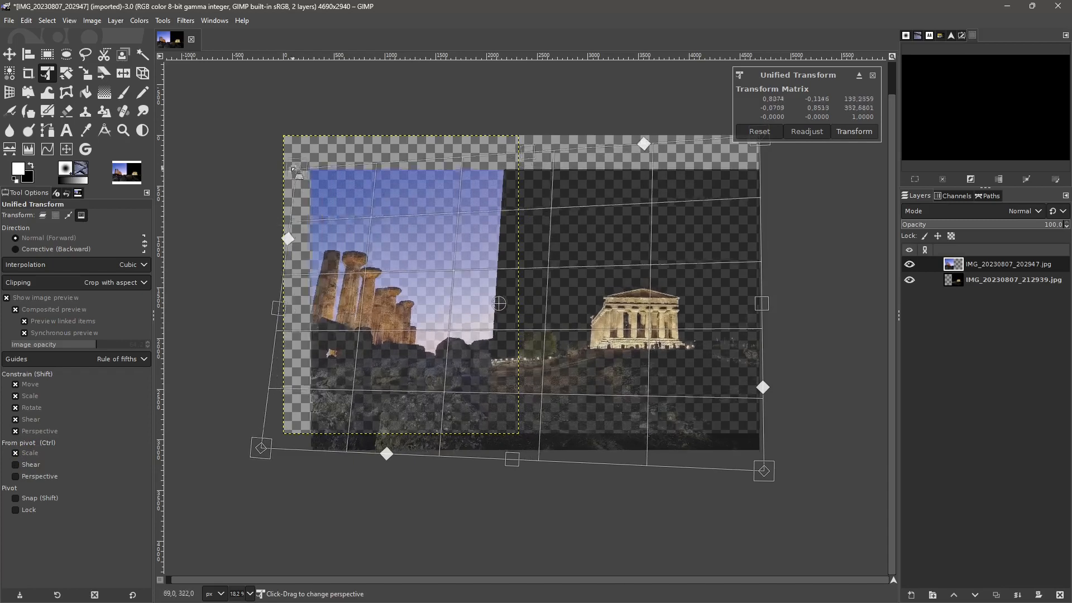
{"action": "left_click", "coordinate": [16, 464]}
{"action": "left_click", "coordinate": [16, 476]}
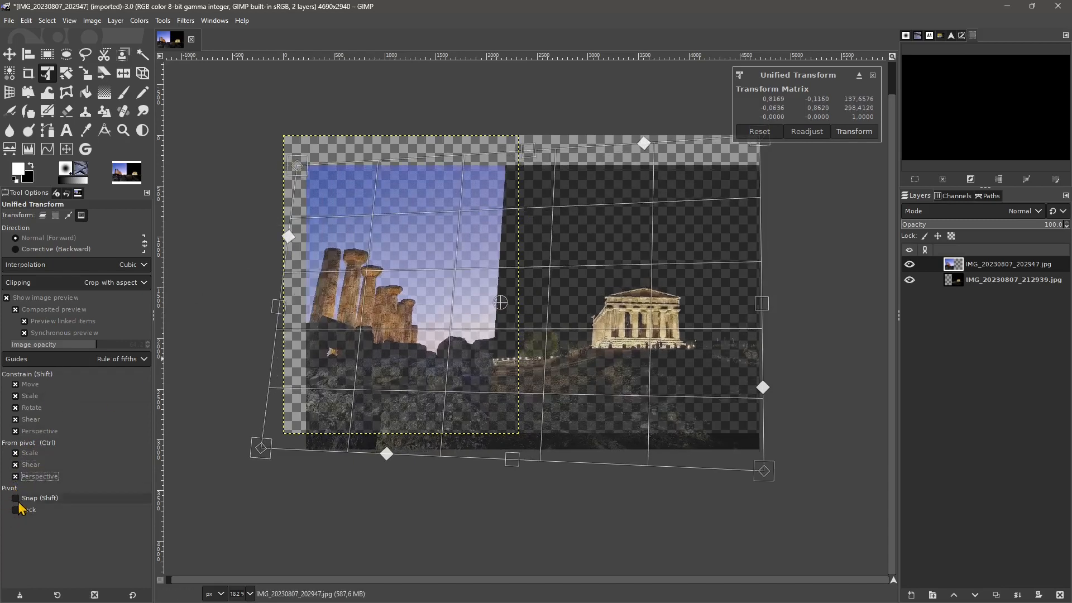
{"action": "left_click", "coordinate": [16, 499]}
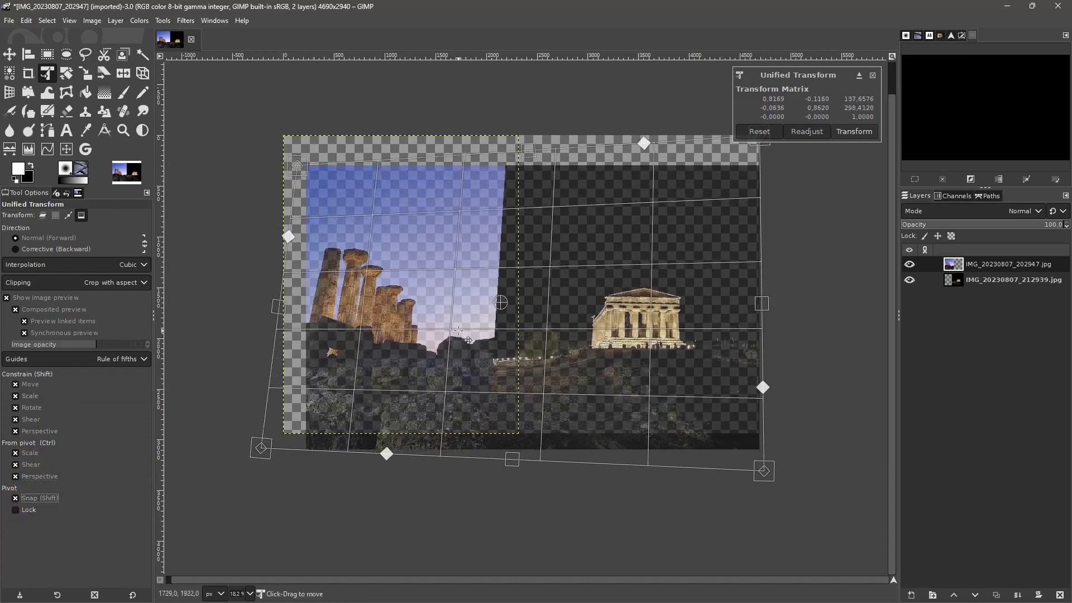
{"action": "left_click", "coordinate": [16, 511]}
- Move the distorted image straight upward, apply the whole-image transform, and undo back to the original, unmirrored picture
{"action": "mouse_move", "coordinate": [539, 284]}
{"action": "left_mouse_down"}
{"action": "mouse_move", "coordinate": [539, 308]}
{"action": "mouse_move", "coordinate": [466, 281]}
{"action": "mouse_move", "coordinate": [560, 306]}
{"action": "mouse_move", "coordinate": [548, 269]}
{"action": "mouse_move", "coordinate": [539, 271]}
{"action": "mouse_move", "coordinate": [550, 267]}
{"action": "left_mouse_up"}
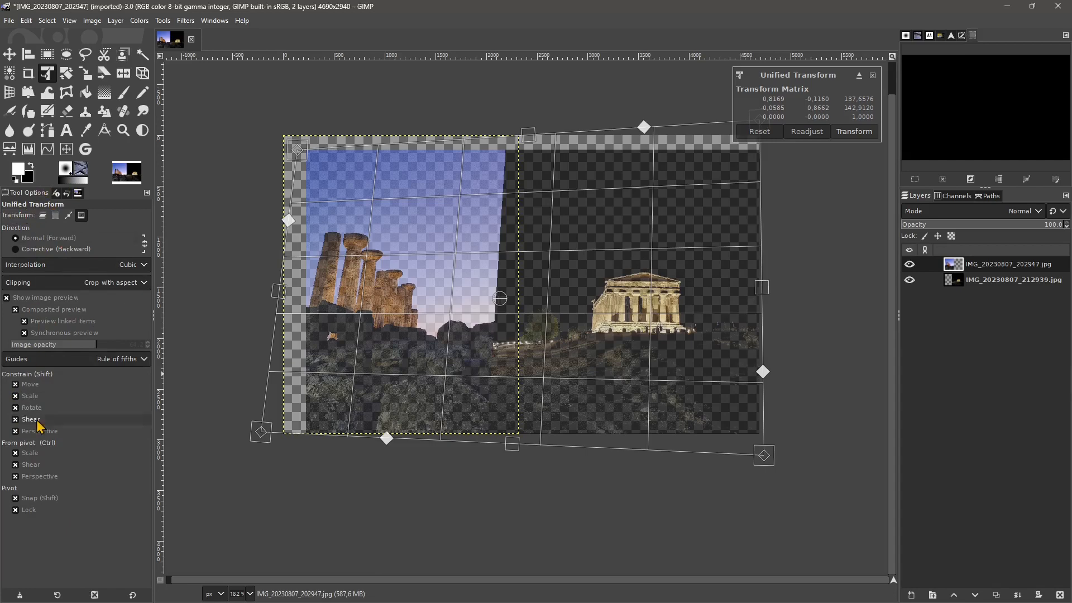
{"action": "left_click", "coordinate": [854, 132]}
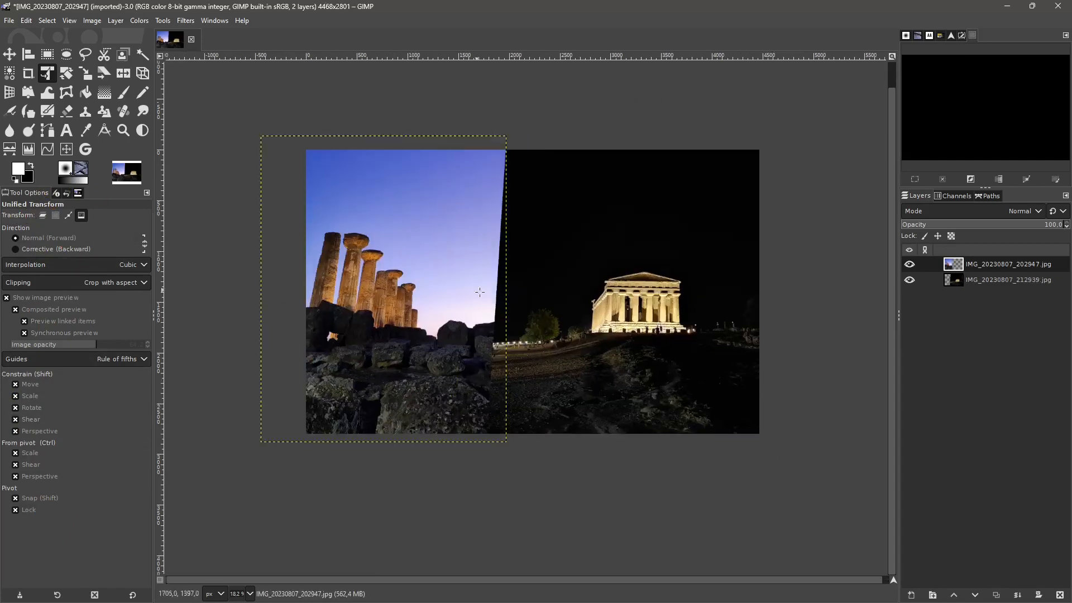
{"action": "key", "text": "ctrl+z"}
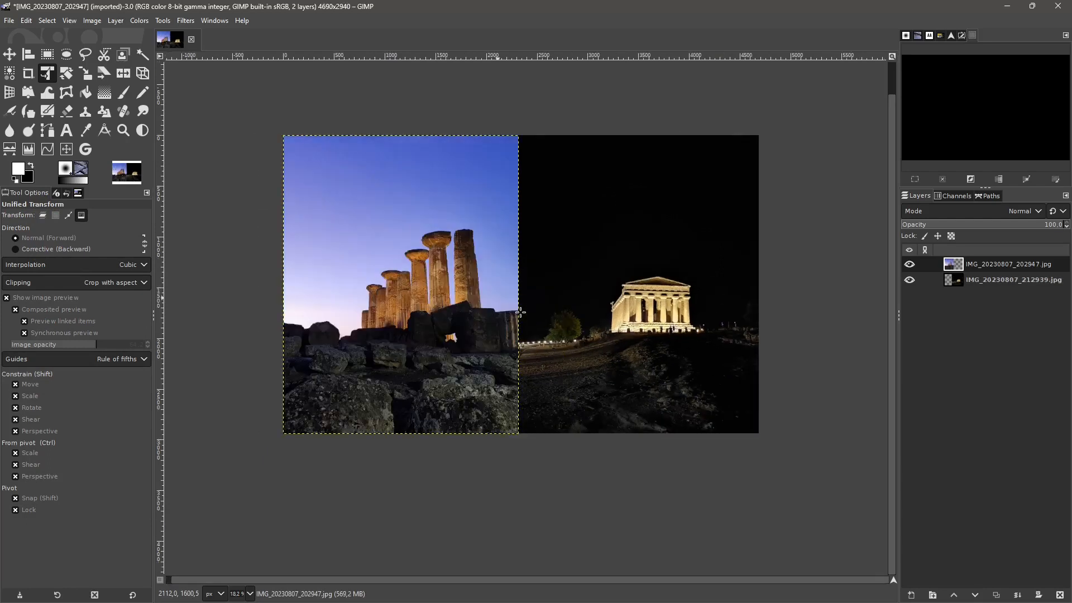
{"action": "key", "text": "ctrl+z"}
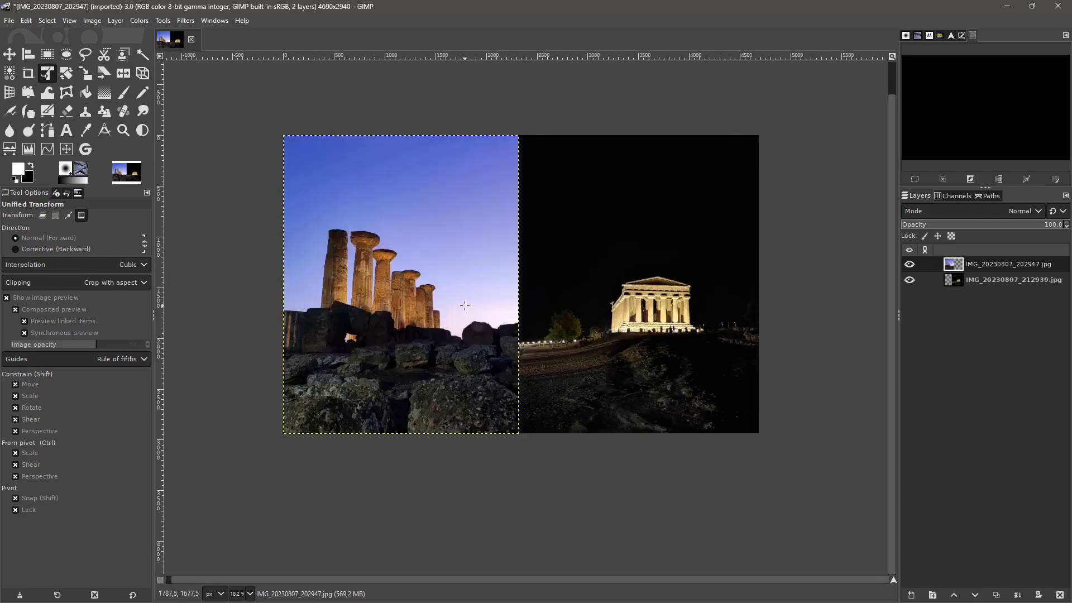
- Start a Rotate on the temple columns layer, turn off the 15 degrees constraint and reduce the preview's image opacity to 84.6
{"action": "left_click", "coordinate": [64, 77]}
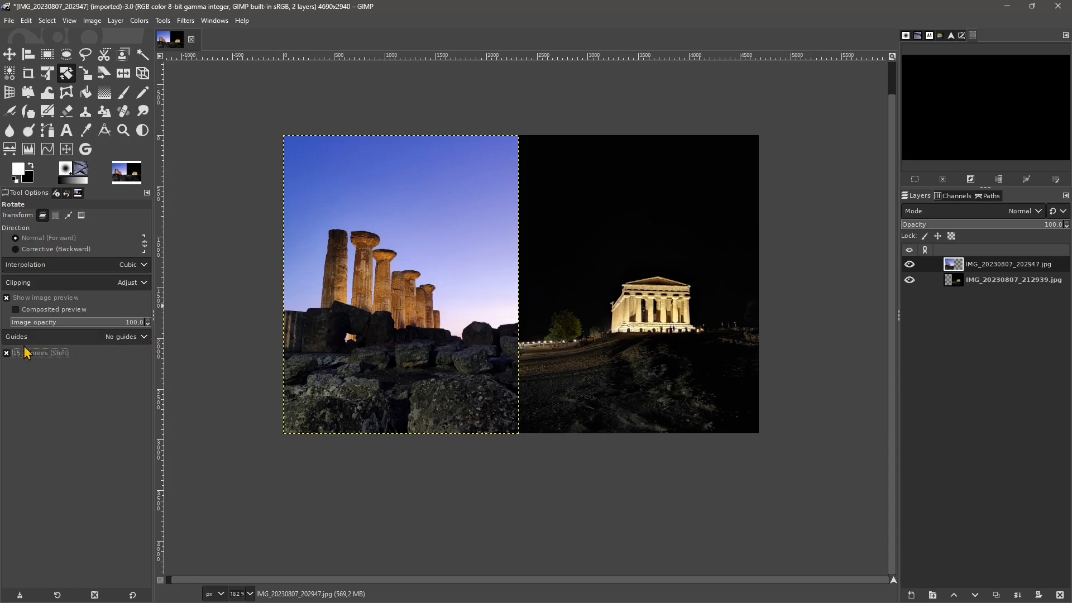
{"action": "left_click", "coordinate": [419, 277]}
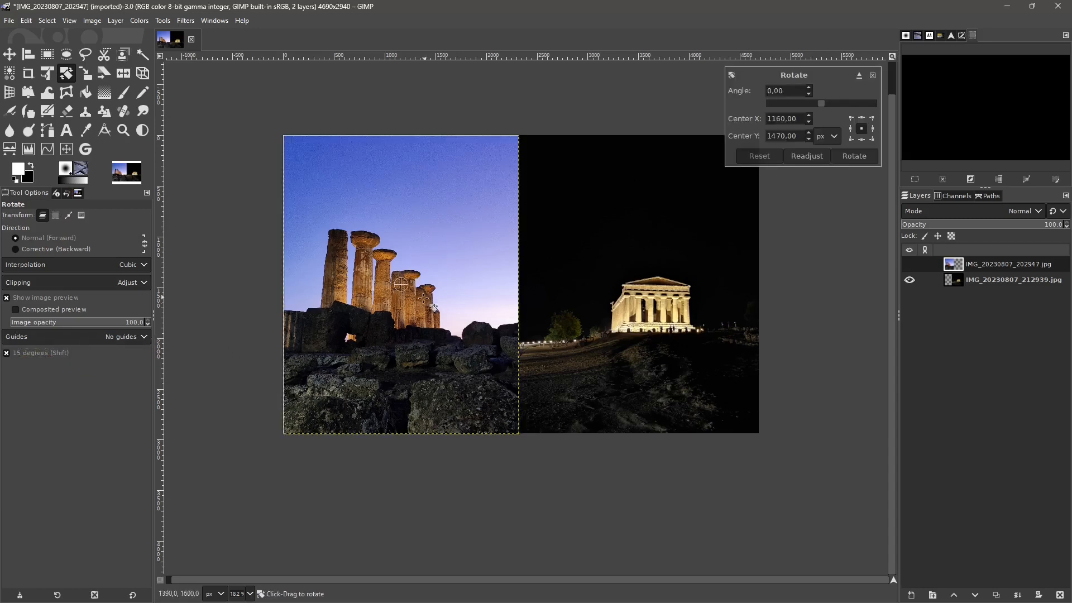
{"action": "mouse_move", "coordinate": [490, 259]}
{"action": "left_mouse_down"}
{"action": "mouse_move", "coordinate": [464, 227]}
{"action": "mouse_move", "coordinate": [416, 204]}
{"action": "mouse_move", "coordinate": [459, 241]}
{"action": "mouse_move", "coordinate": [466, 267]}
{"action": "mouse_move", "coordinate": [478, 256]}
{"action": "mouse_move", "coordinate": [424, 180]}
{"action": "mouse_move", "coordinate": [472, 267]}
{"action": "left_mouse_up"}
{"action": "left_click", "coordinate": [6, 354]}
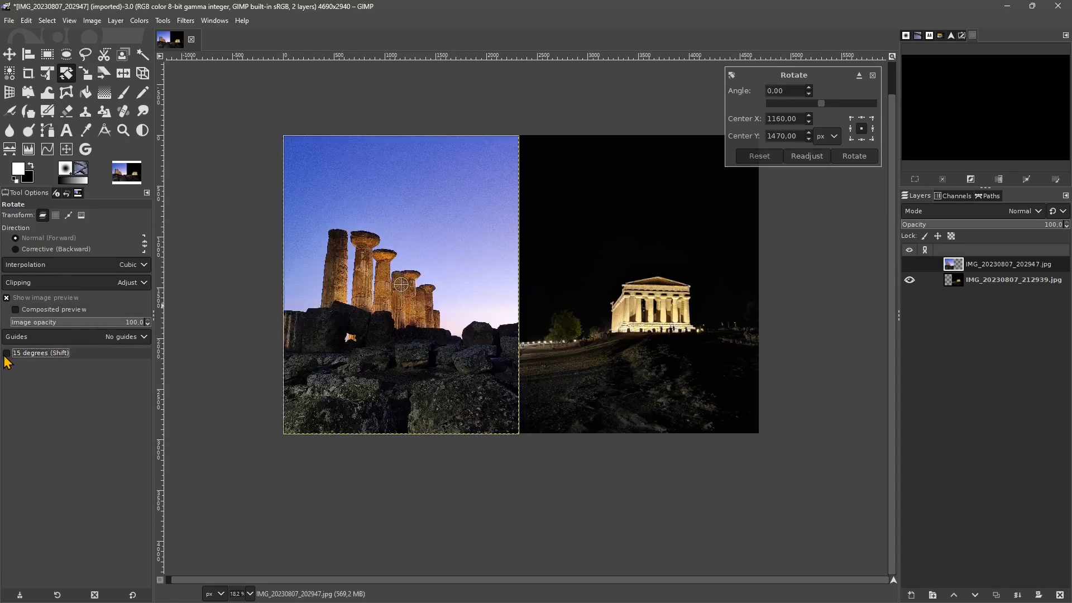
{"action": "mouse_move", "coordinate": [126, 322]}
{"action": "left_mouse_down"}
{"action": "mouse_move", "coordinate": [102, 335]}
{"action": "mouse_move", "coordinate": [126, 336]}
{"action": "left_mouse_up"}
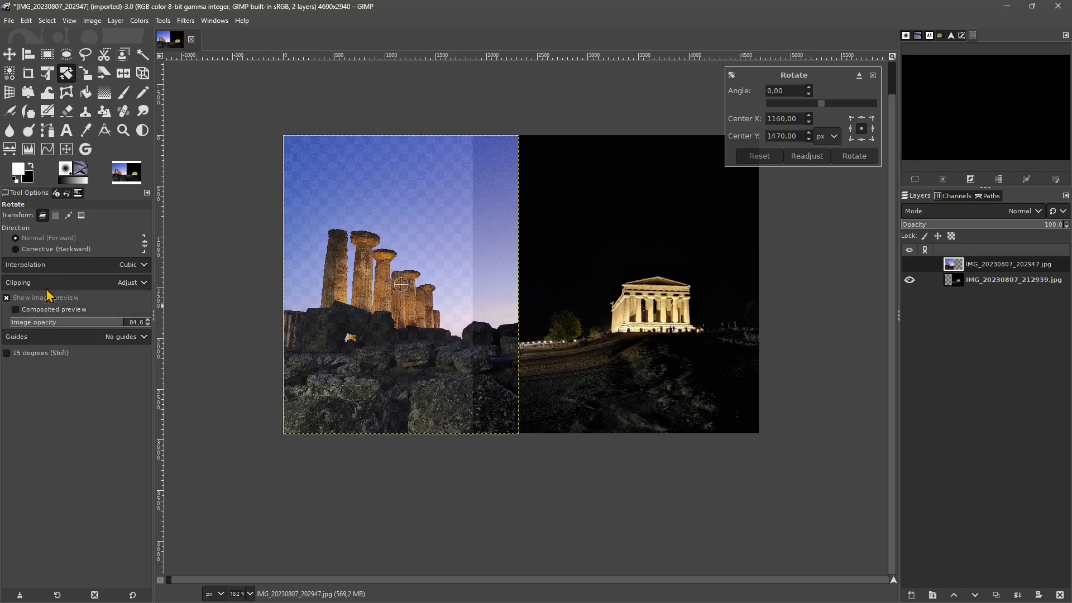
- Set the Rotate tool's clipping to Clip
{"action": "left_click", "coordinate": [25, 285]}
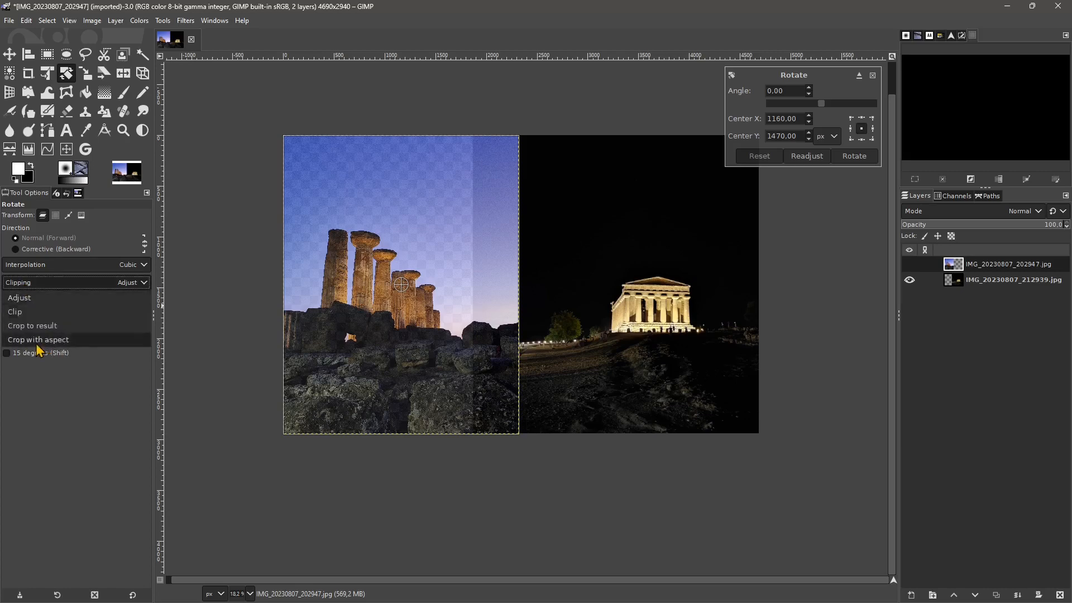
{"action": "left_click", "coordinate": [50, 286]}
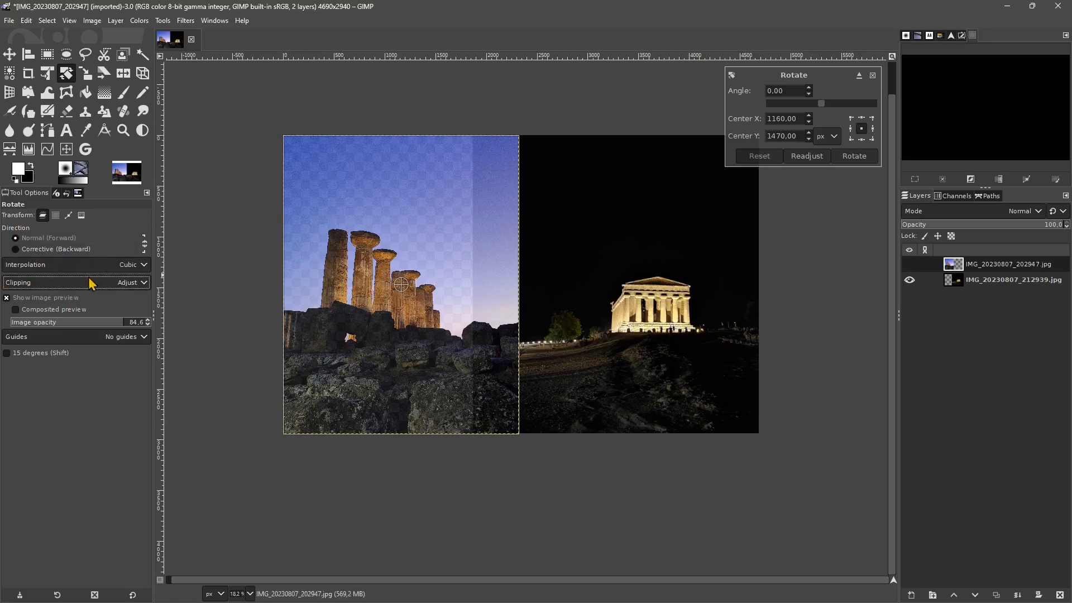
{"action": "left_click", "coordinate": [119, 282]}
{"action": "left_click", "coordinate": [59, 323]}
- Rotate the columns layer about 16 degrees clockwise around its center, readjust the transform frame and apply the rotation
{"action": "left_click_drag", "start_coordinate": [493, 270], "coordinate": [487, 247]}
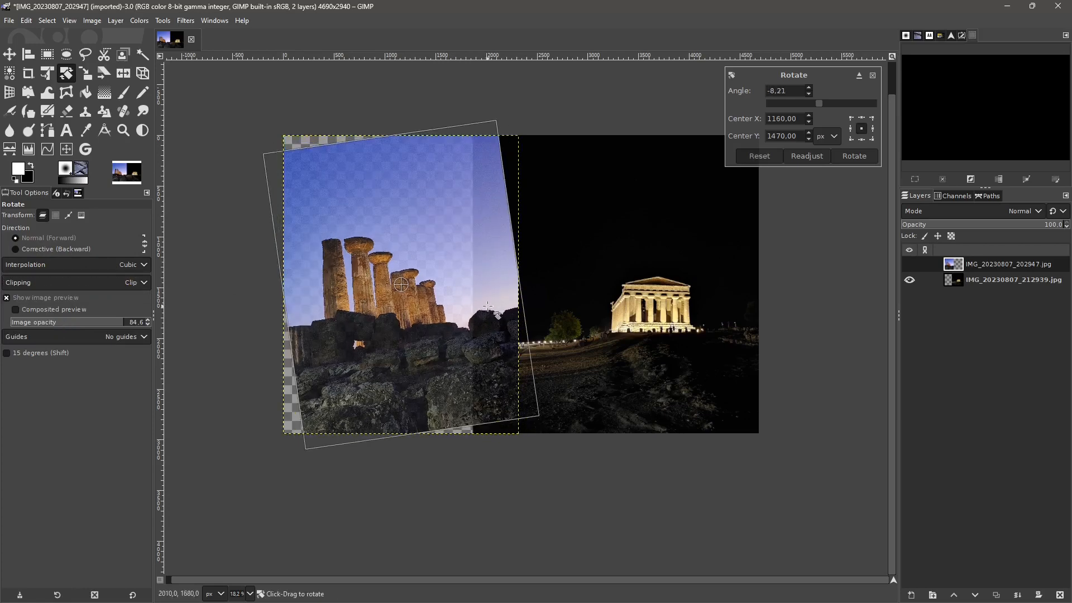
{"action": "left_click_drag", "start_coordinate": [493, 361], "coordinate": [458, 398]}
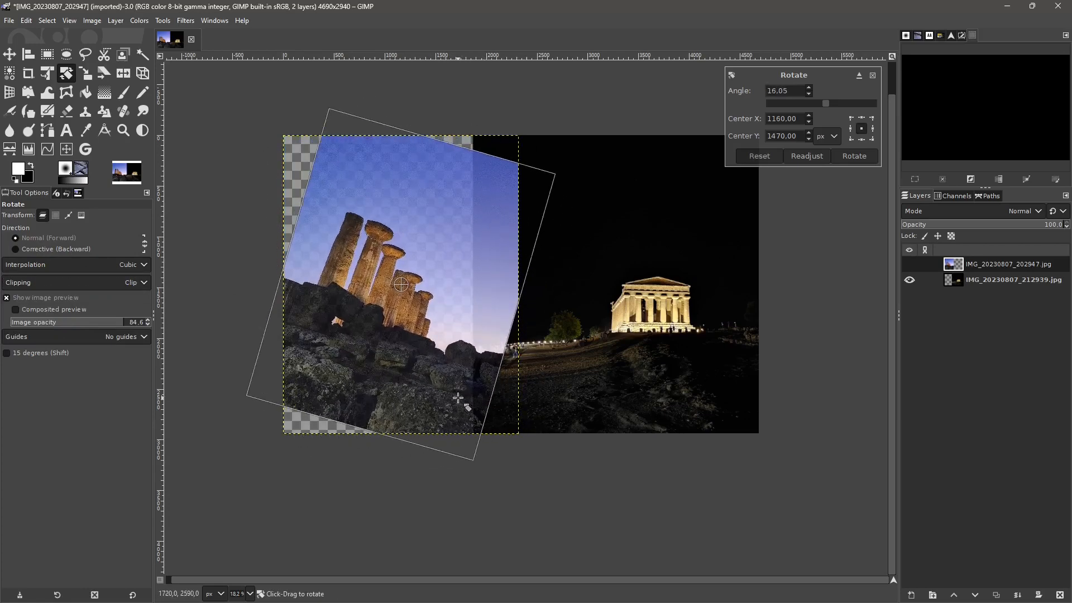
{"action": "left_click", "coordinate": [804, 158]}
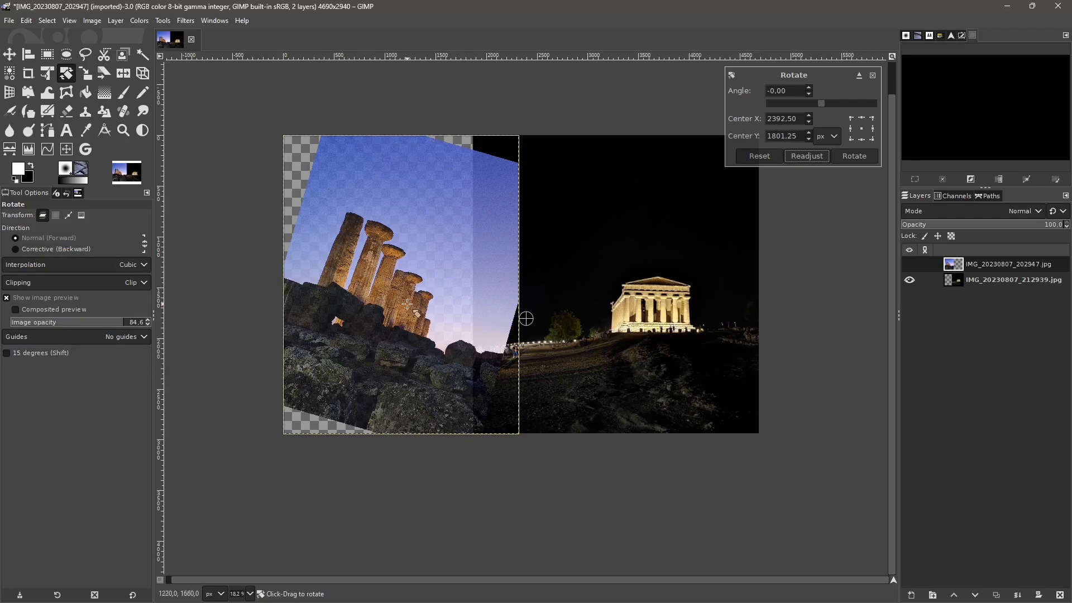
{"action": "left_click", "coordinate": [865, 161]}
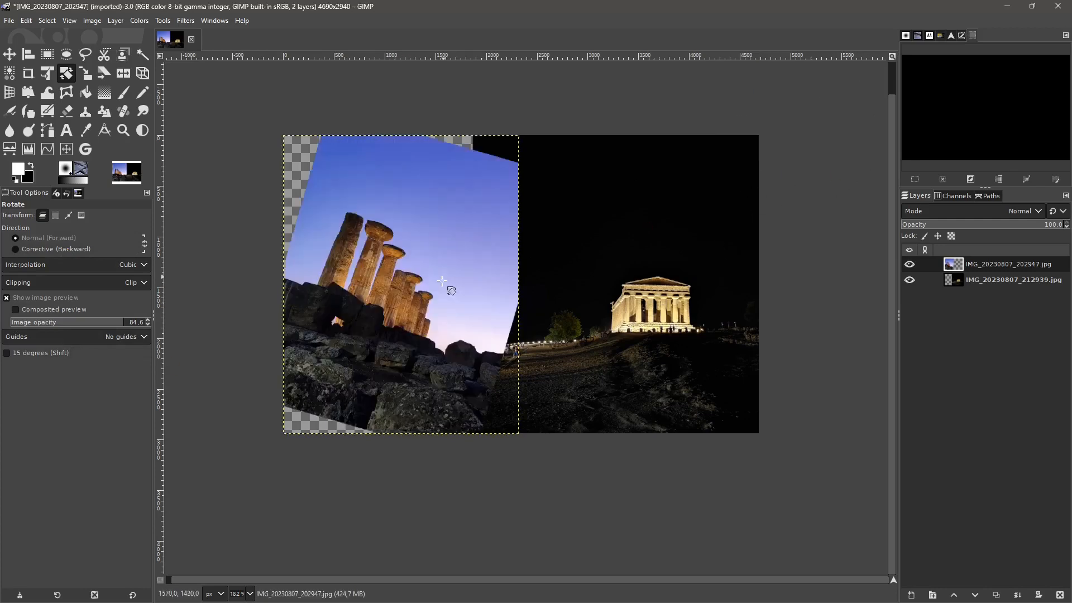
{"action": "left_click_drag", "start_coordinate": [391, 322], "coordinate": [413, 347]}
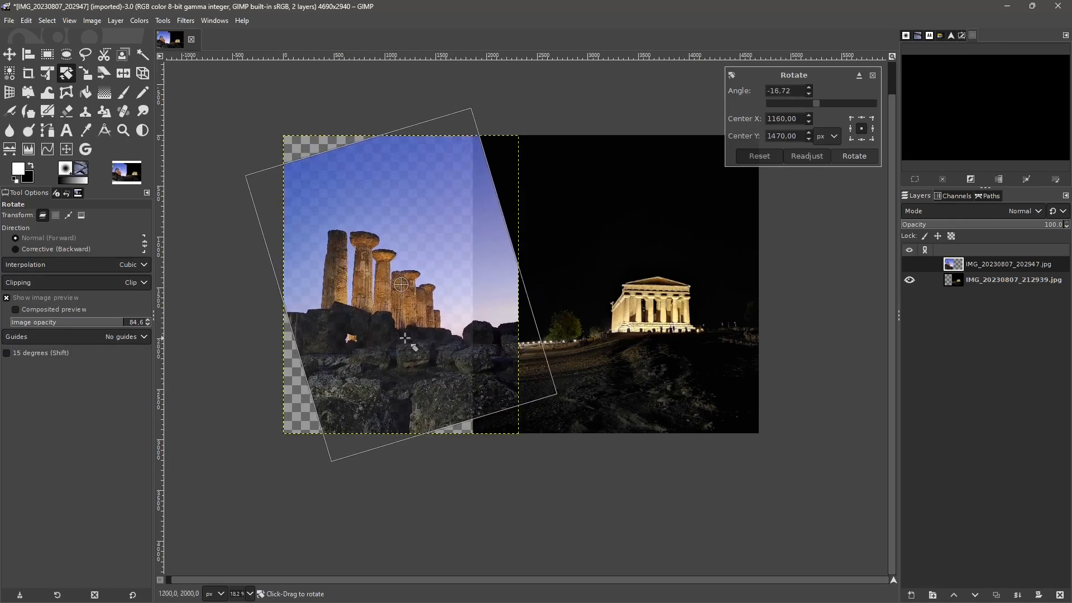
{"action": "left_click", "coordinate": [758, 156]}
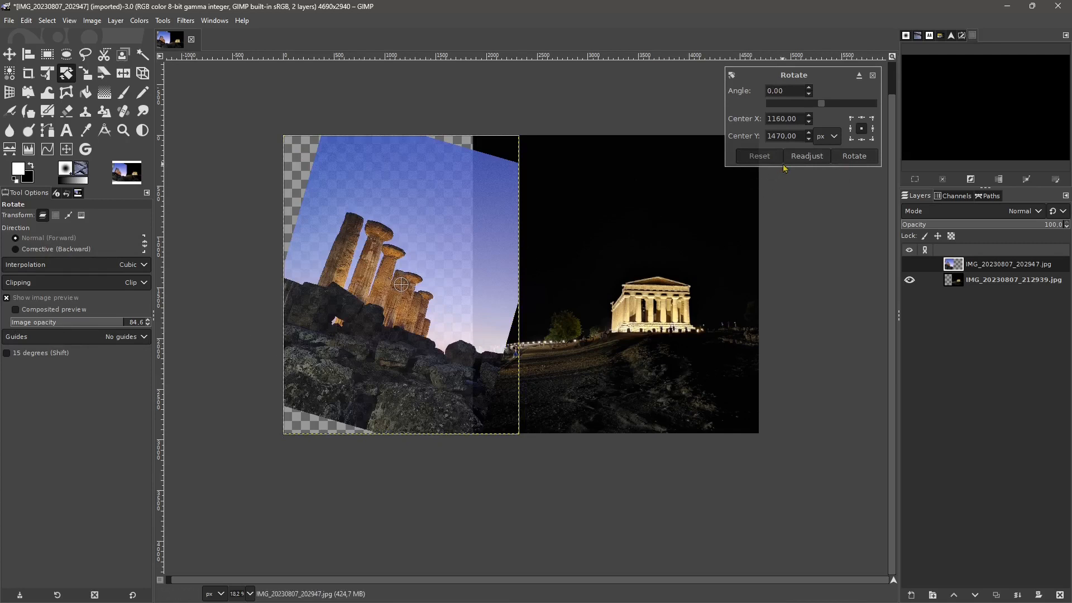
{"action": "left_click", "coordinate": [872, 74]}
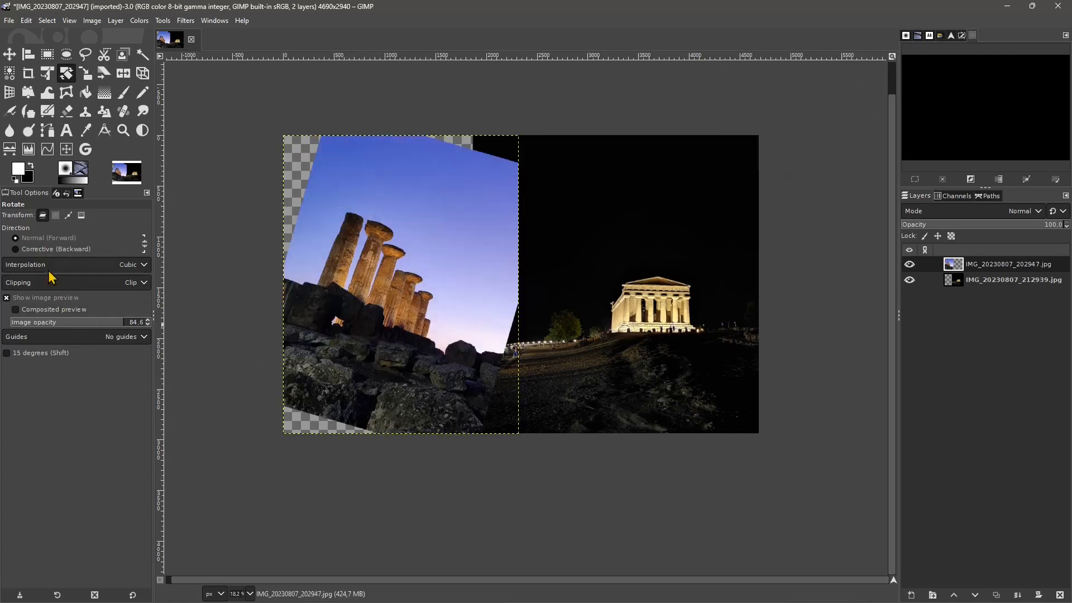
- Straighten the tilted columns with a Corrective (Backward) rotation of about 16.23 degrees and apply it
{"action": "left_click", "coordinate": [44, 249]}
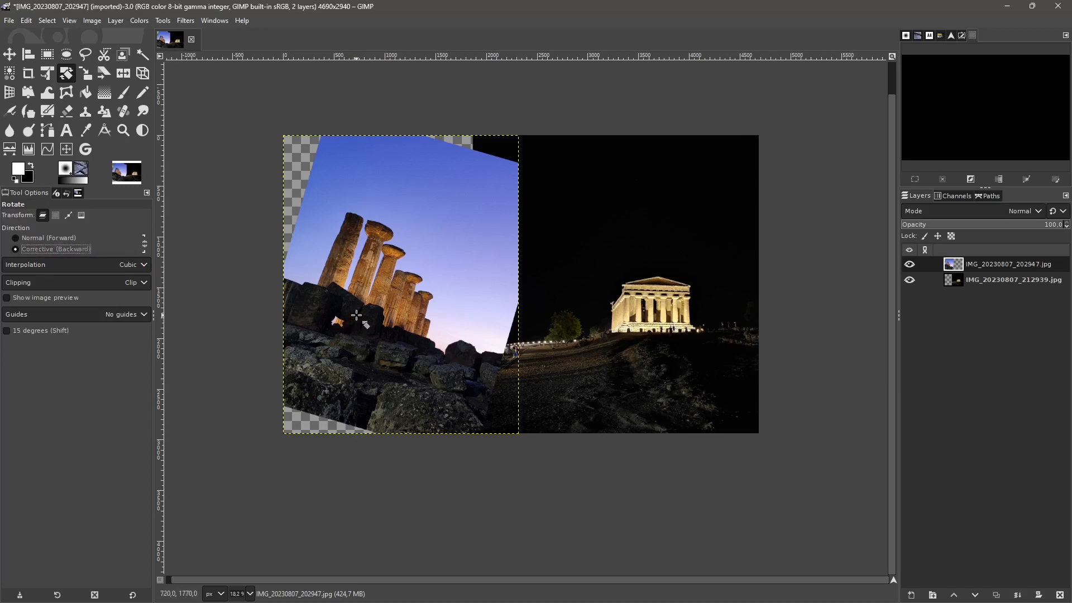
{"action": "left_click_drag", "start_coordinate": [373, 315], "coordinate": [272, 409]}
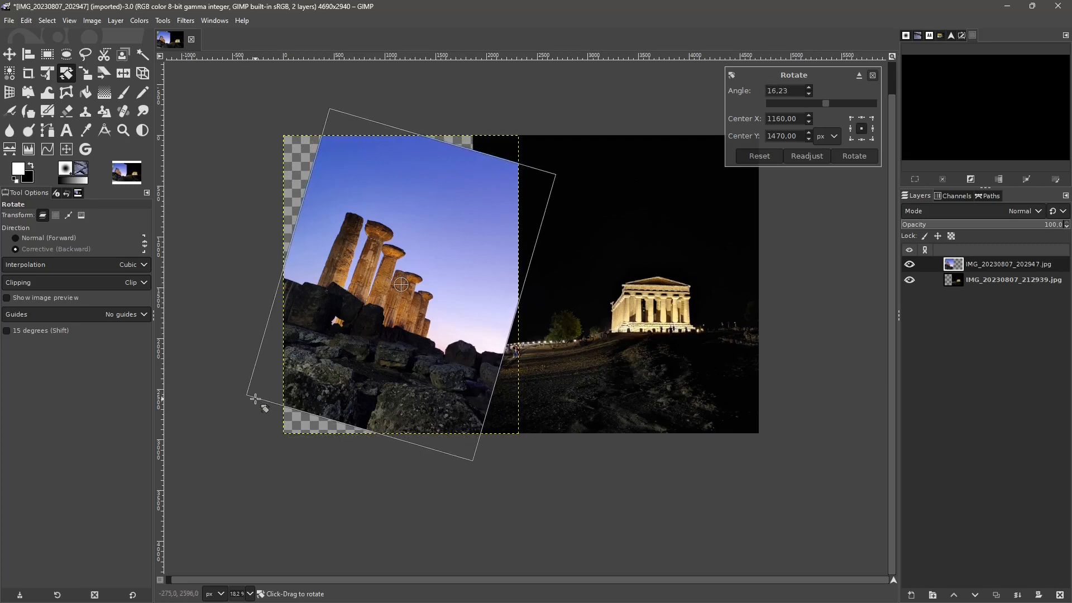
{"action": "key", "text": "Return"}
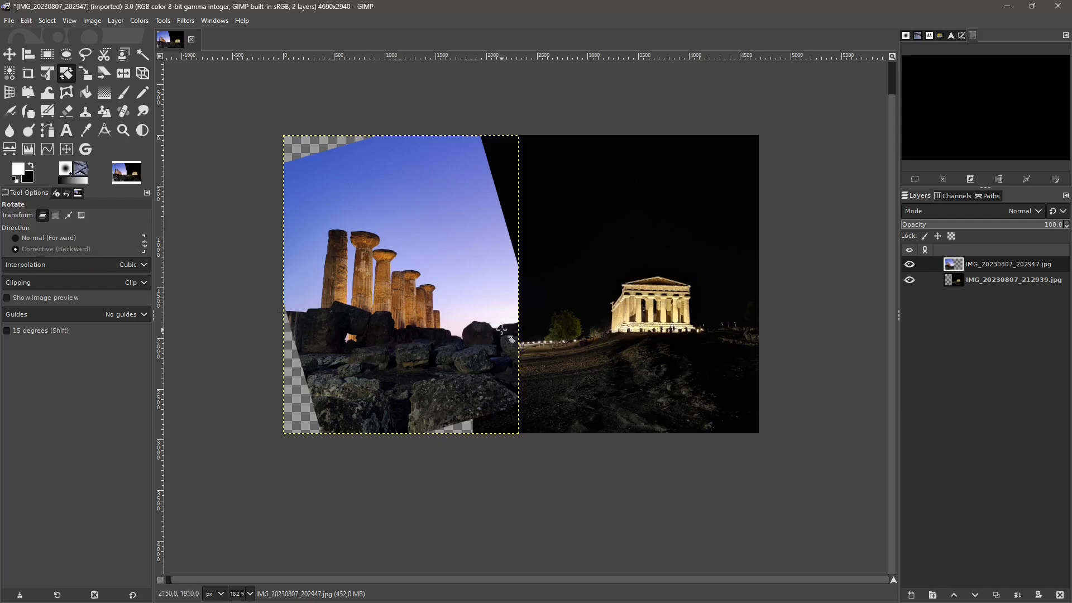
- Return the rotation direction to Normal (Forward) and undo the applied rotations of the columns layer
{"action": "left_click", "coordinate": [48, 238]}
{"action": "left_click", "coordinate": [38, 253]}
{"action": "left_click", "coordinate": [31, 240]}
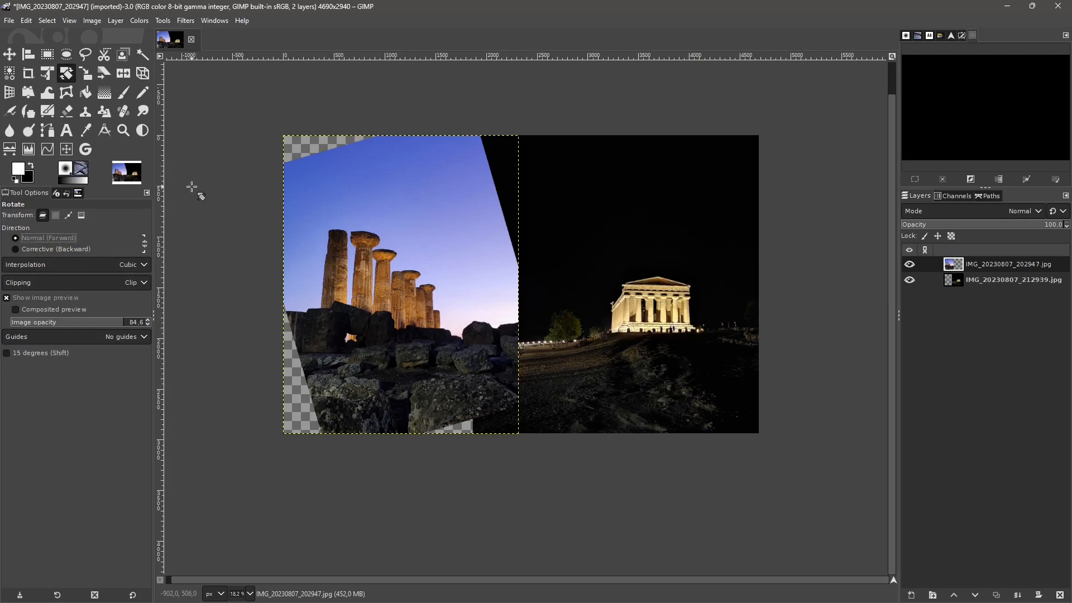
{"action": "key", "text": "ctrl+z"}
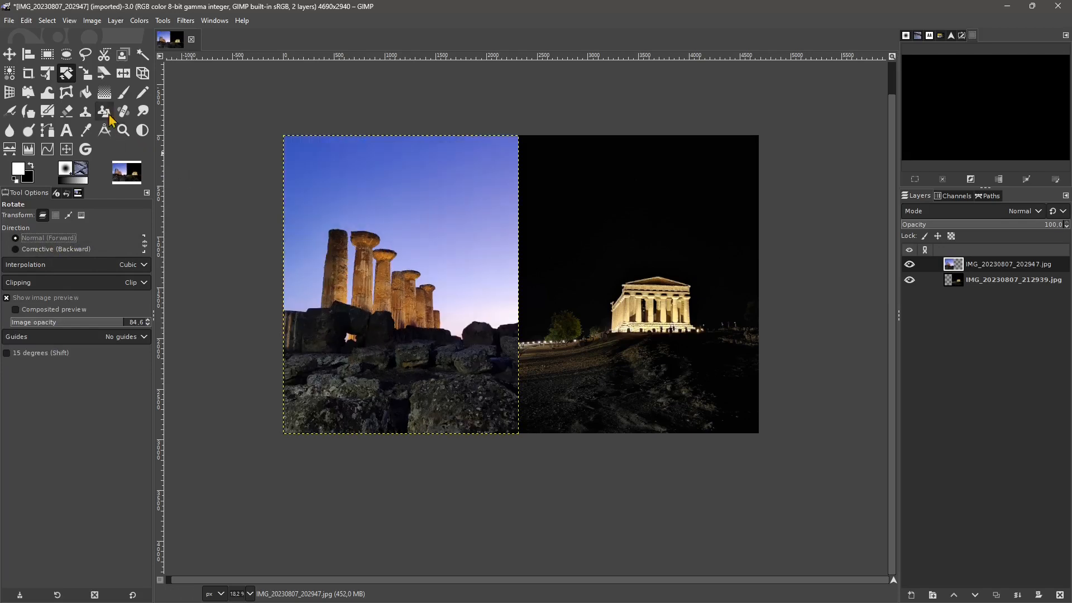
- Scale the columns layer proportionally around its center to about 2438 × 3089 px
{"action": "left_click", "coordinate": [86, 75]}
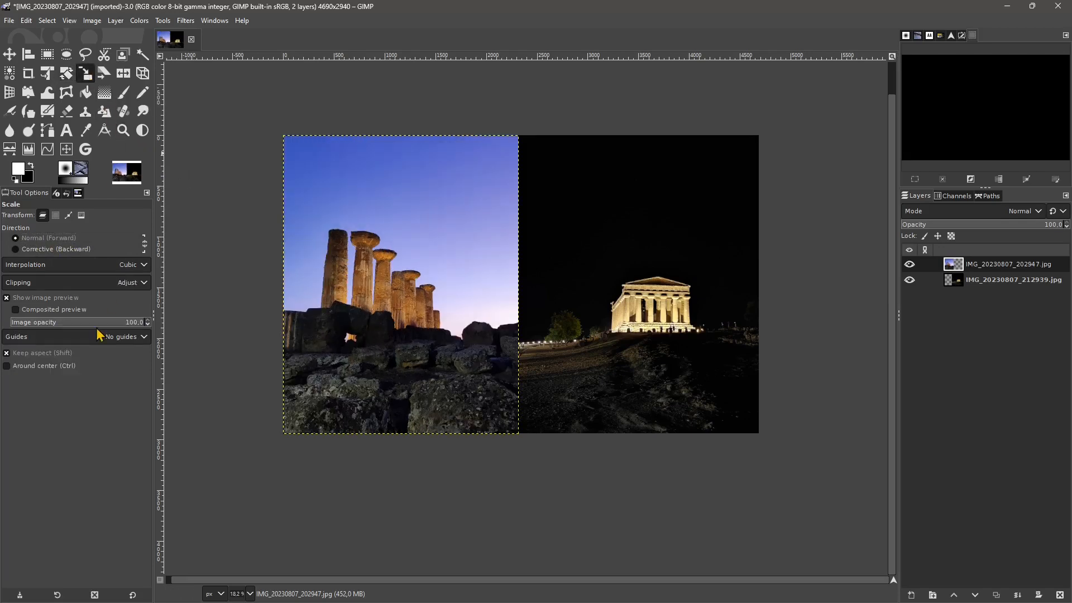
{"action": "left_click", "coordinate": [7, 365]}
{"action": "left_click", "coordinate": [406, 342]}
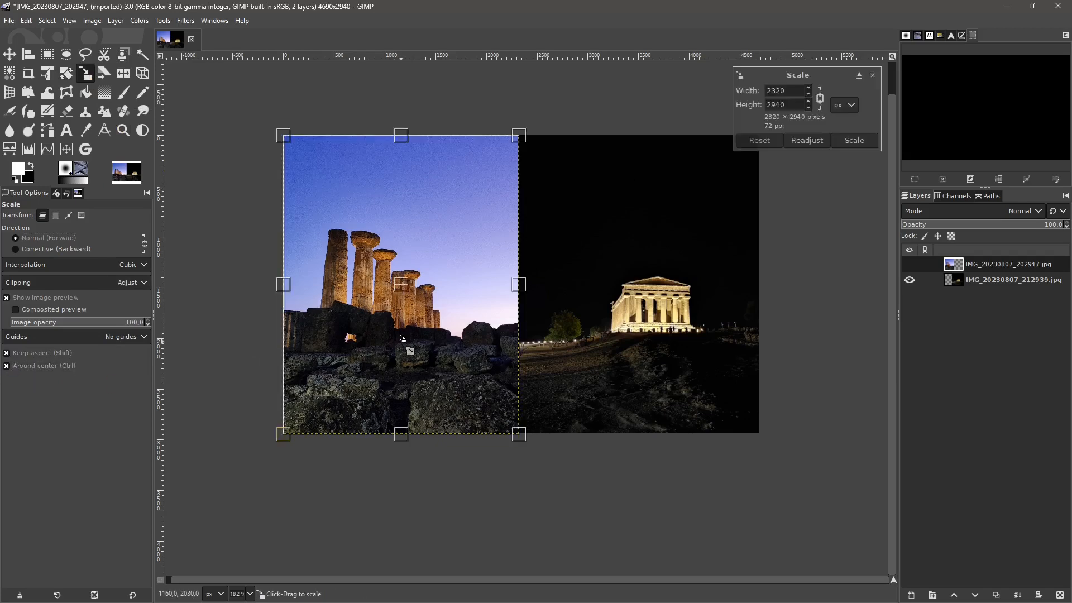
{"action": "left_click_drag", "start_coordinate": [283, 136], "coordinate": [212, 176]}
- Try stretching the columns layer to about 2603 × 2963 px with Keep aspect off, and undo the stretch
{"action": "left_click", "coordinate": [8, 353]}
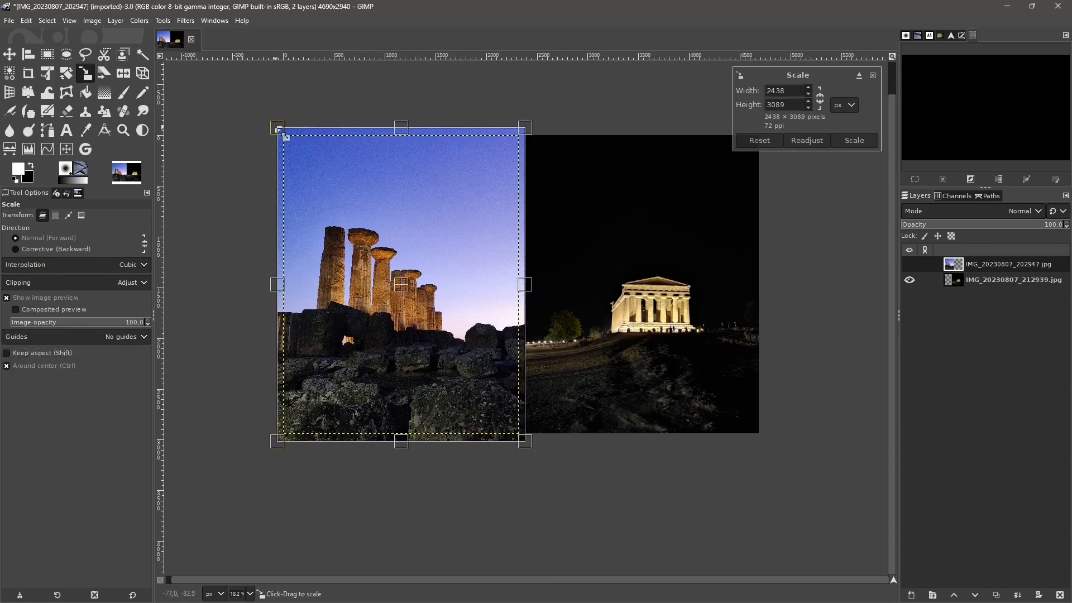
{"action": "mouse_move", "coordinate": [278, 130]}
{"action": "left_mouse_down"}
{"action": "mouse_move", "coordinate": [426, 167]}
{"action": "mouse_move", "coordinate": [233, 107]}
{"action": "mouse_move", "coordinate": [265, 145]}
{"action": "mouse_move", "coordinate": [270, 136]}
{"action": "left_mouse_up"}
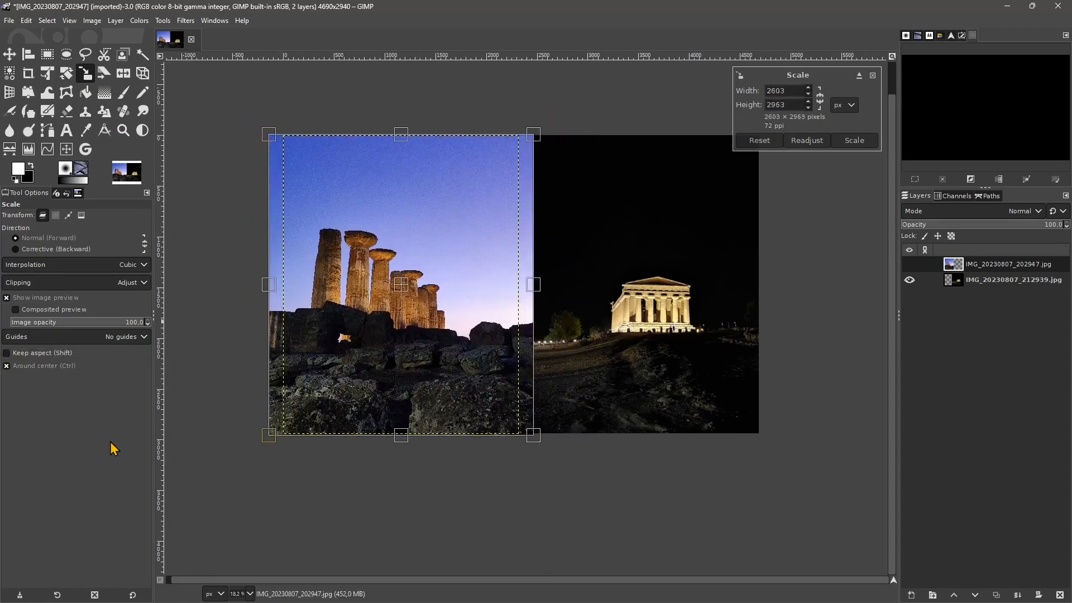
{"action": "key", "text": "ctrl+z"}
- Re-enable Keep aspect for the scaling and reduce the preview's image opacity to 62.1
{"action": "left_click", "coordinate": [6, 366]}
{"action": "left_click", "coordinate": [7, 353]}
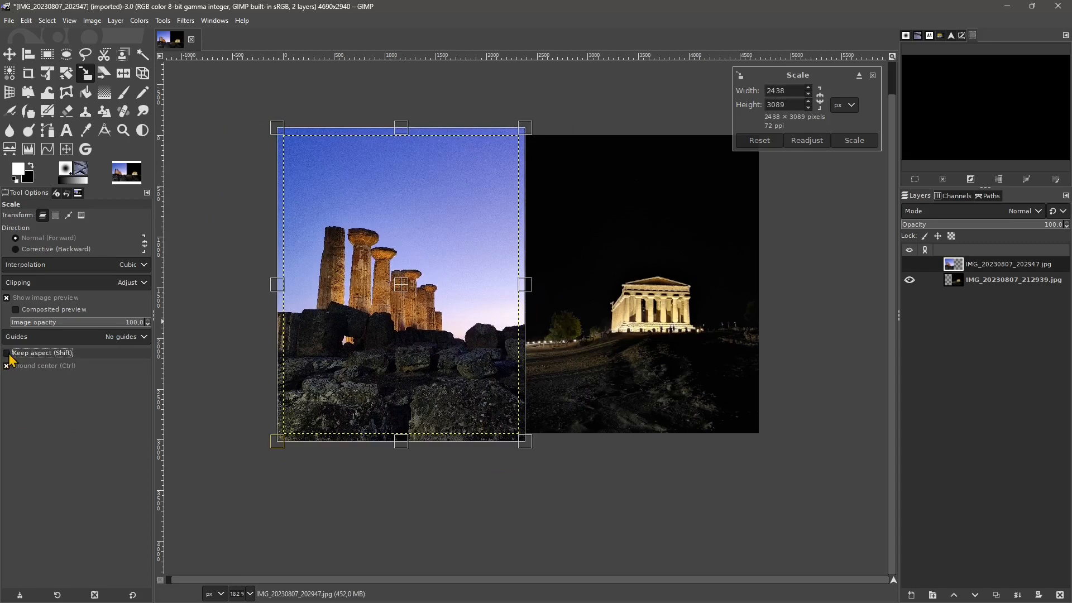
{"action": "left_click_drag", "start_coordinate": [98, 328], "coordinate": [93, 327]}
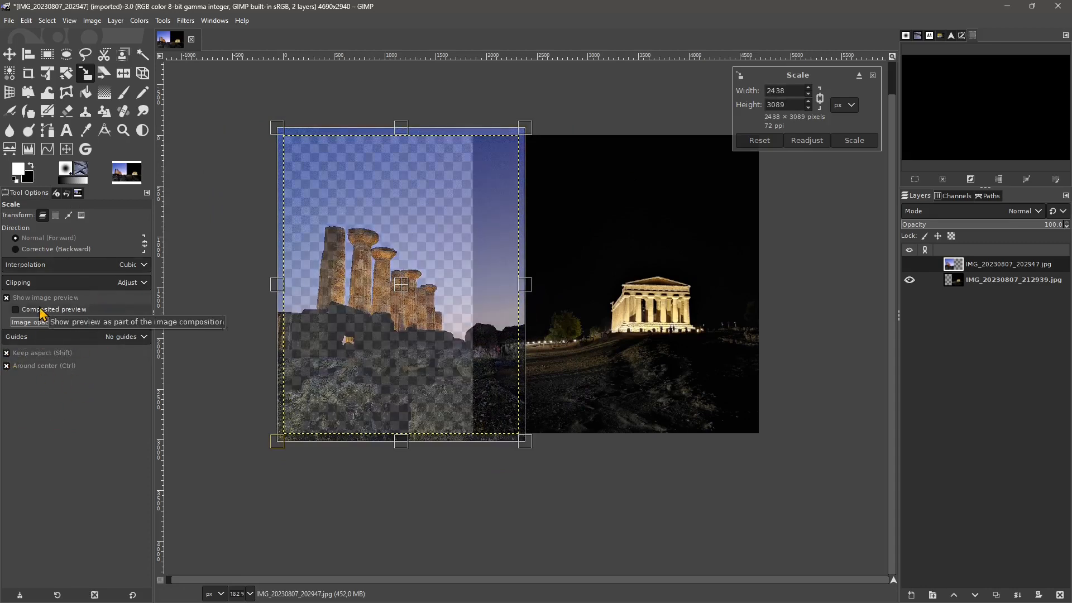
- Try to shear the enlarged columns layer freely with the Shear tool
{"action": "left_click", "coordinate": [105, 78]}
{"action": "left_click", "coordinate": [400, 134]}
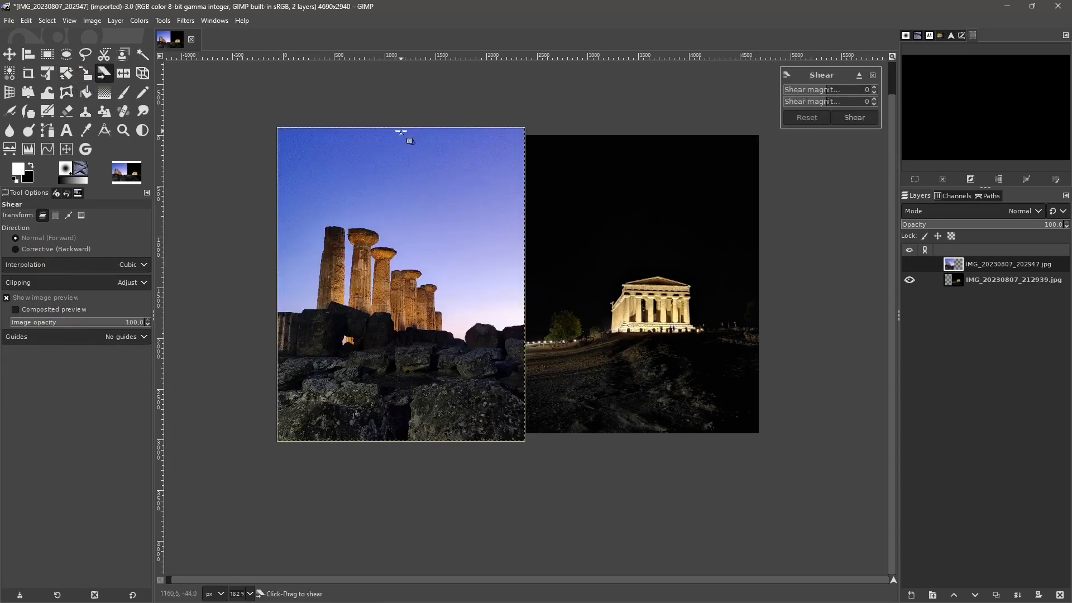
{"action": "left_click_drag", "start_coordinate": [418, 139], "coordinate": [361, 213]}
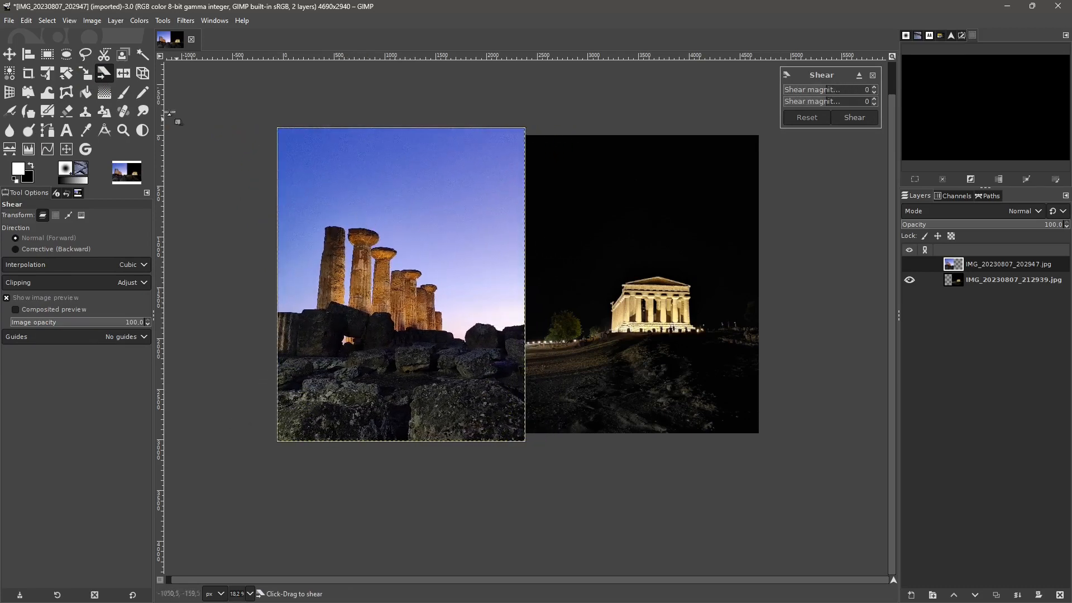
- Flip the columns layer horizontally several times, ending in its original orientation
{"action": "left_click", "coordinate": [123, 81]}
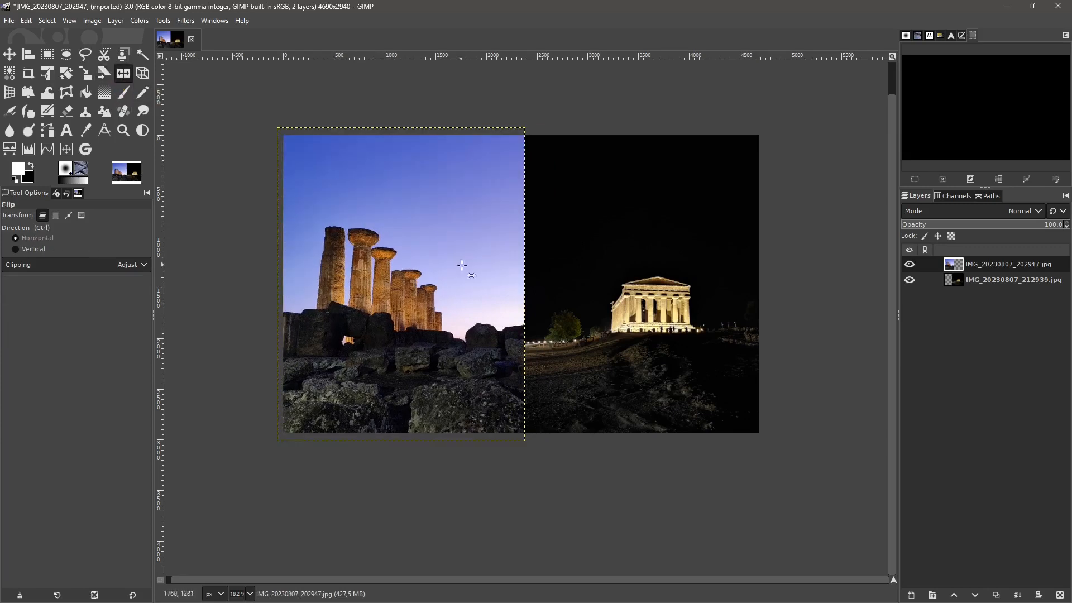
{"action": "left_click", "coordinate": [395, 253]}
{"action": "left_click", "coordinate": [395, 253]}
{"action": "left_click", "coordinate": [395, 254]}
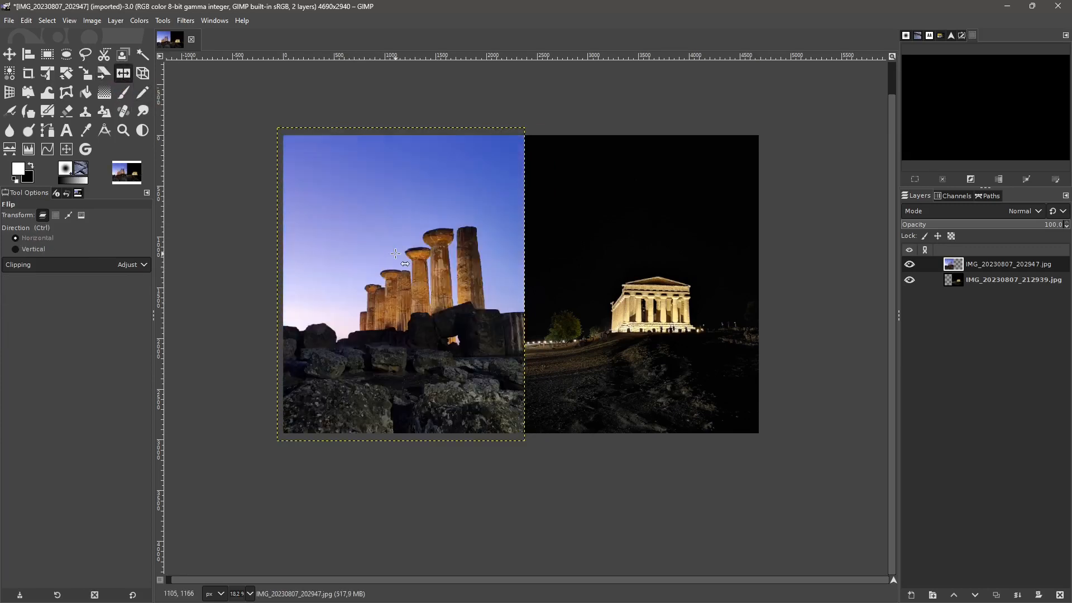
{"action": "left_click", "coordinate": [394, 253]}
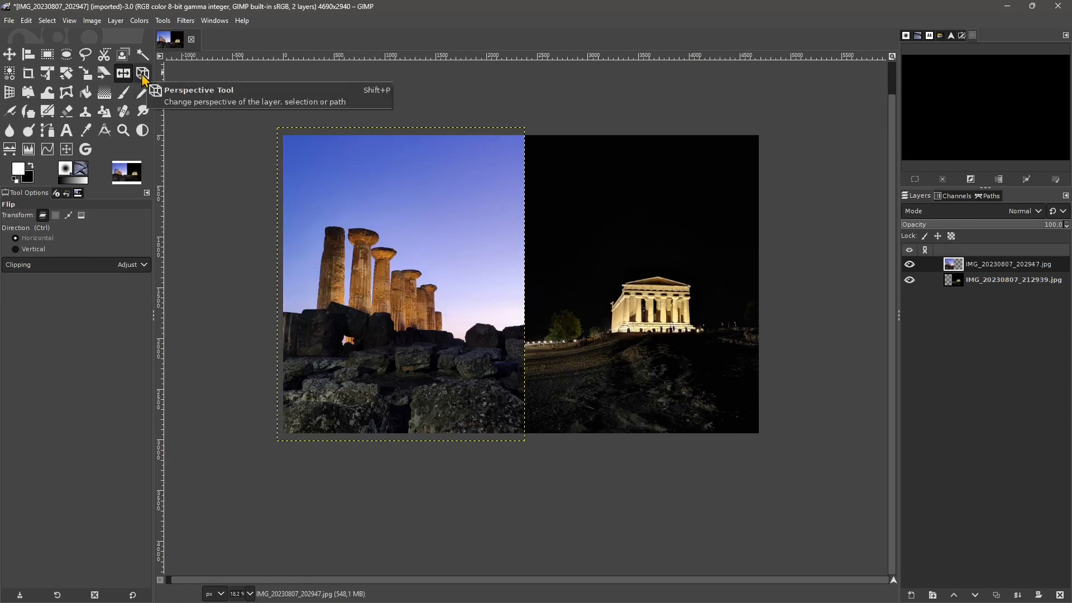
- Try a corrective Perspective on the columns layer, lowering its upper-right corner and raising its lower-right corner
{"action": "left_click", "coordinate": [143, 74]}
{"action": "left_click", "coordinate": [417, 284]}
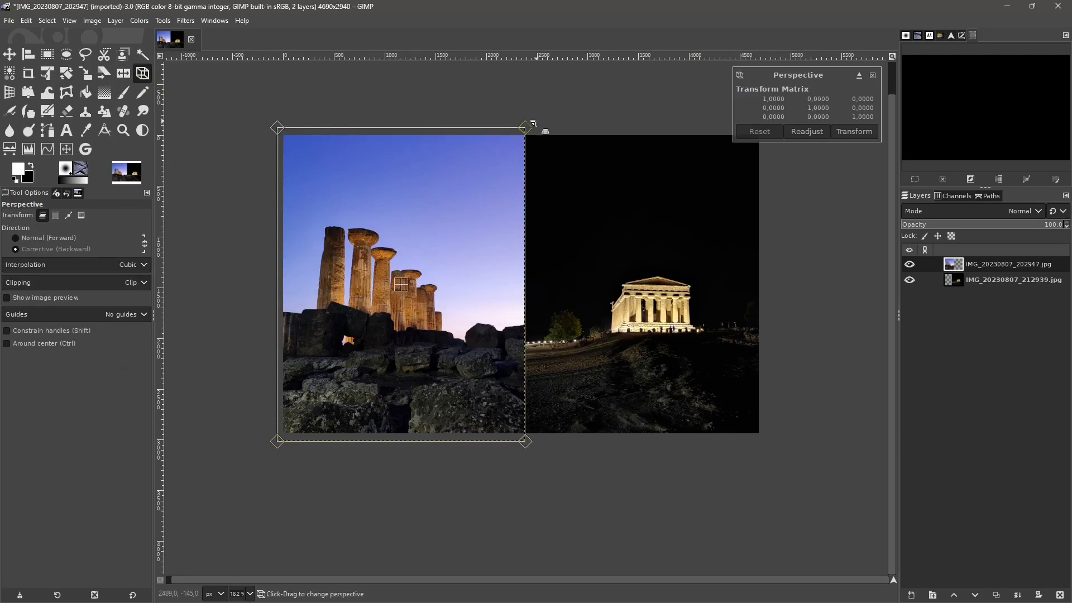
{"action": "left_click_drag", "start_coordinate": [533, 122], "coordinate": [530, 187]}
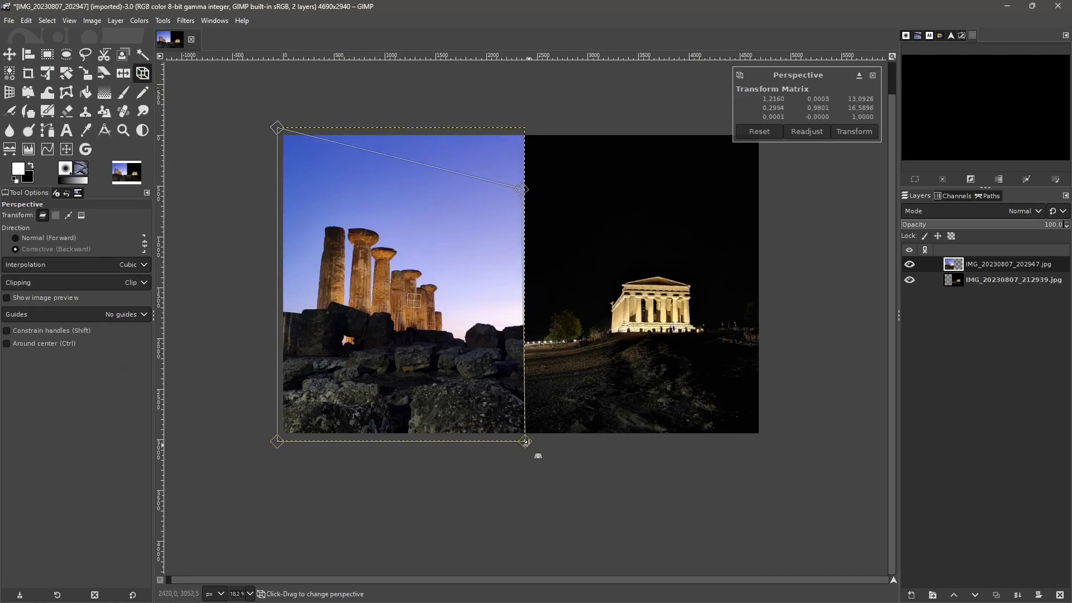
{"action": "left_click_drag", "start_coordinate": [525, 442], "coordinate": [524, 354]}
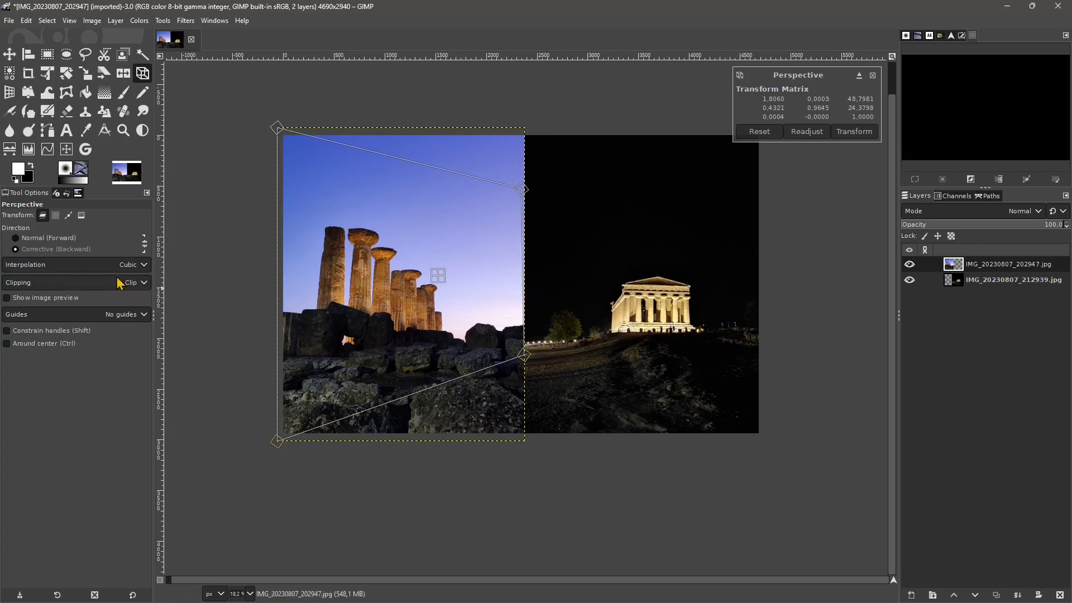
- Try a Normal (Forward) Perspective on the columns layer, moving its upper-right corner down and its lower-right corner up with Constrain handles on
{"action": "left_click", "coordinate": [44, 239]}
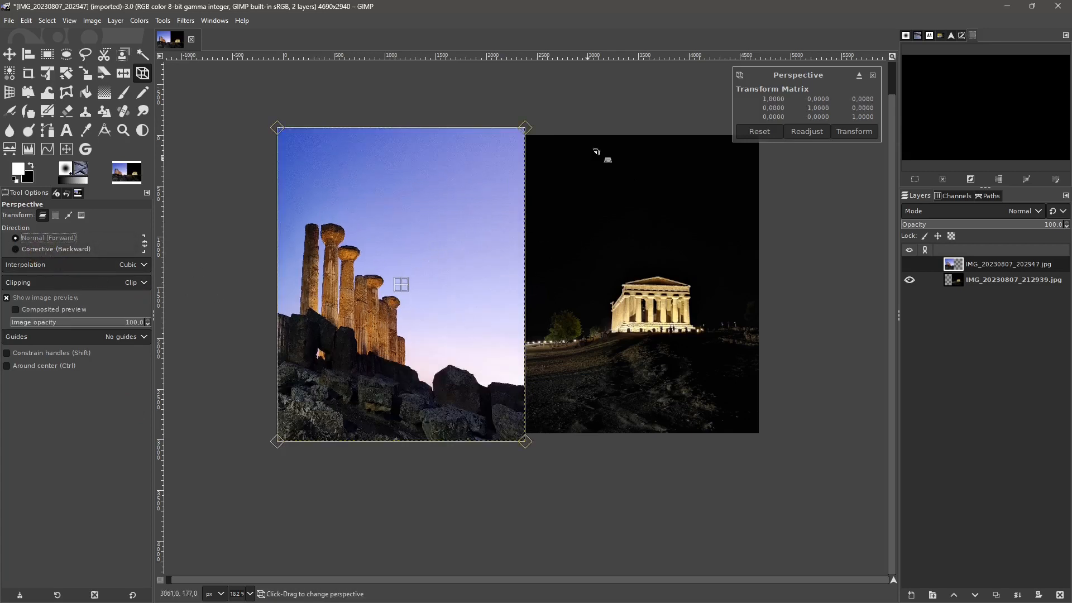
{"action": "left_click", "coordinate": [872, 75]}
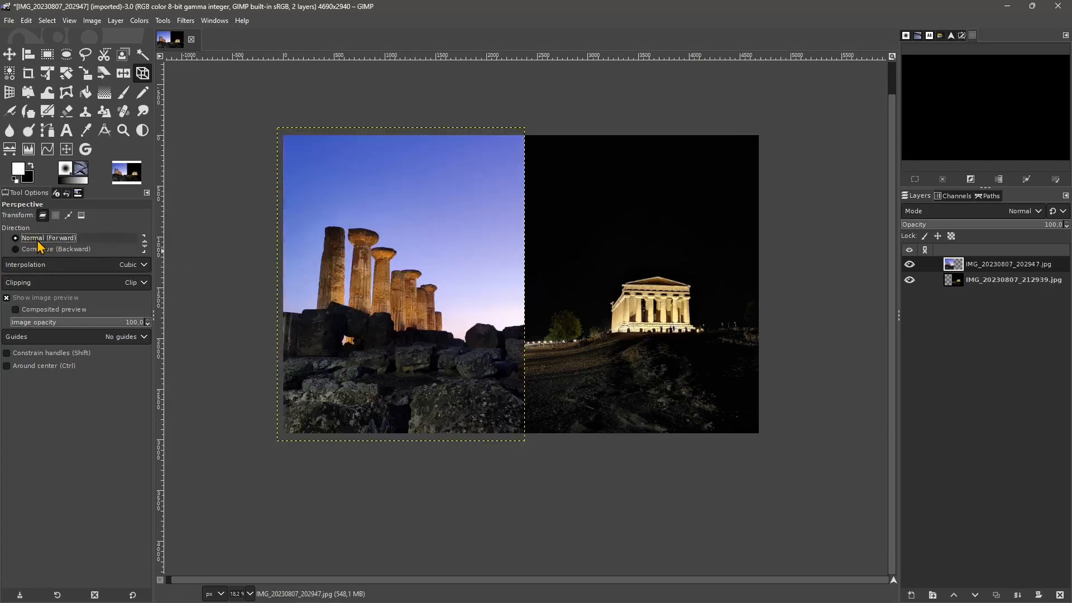
{"action": "left_click", "coordinate": [485, 173]}
{"action": "left_click_drag", "start_coordinate": [525, 129], "coordinate": [524, 206]}
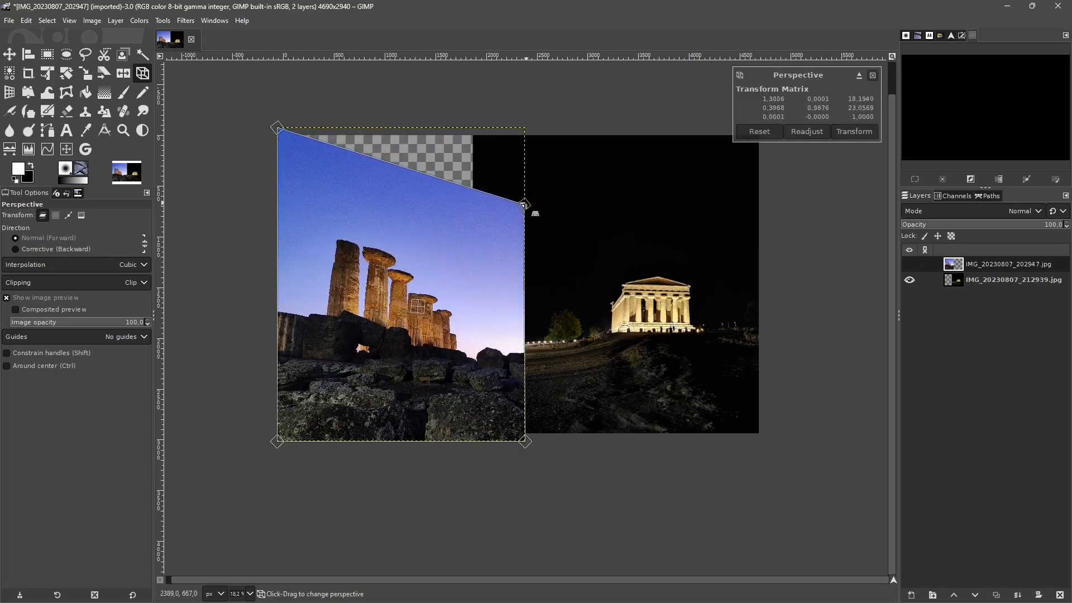
{"action": "key", "text": "shift"}
{"action": "left_click_drag", "start_coordinate": [518, 212], "coordinate": [527, 182]}
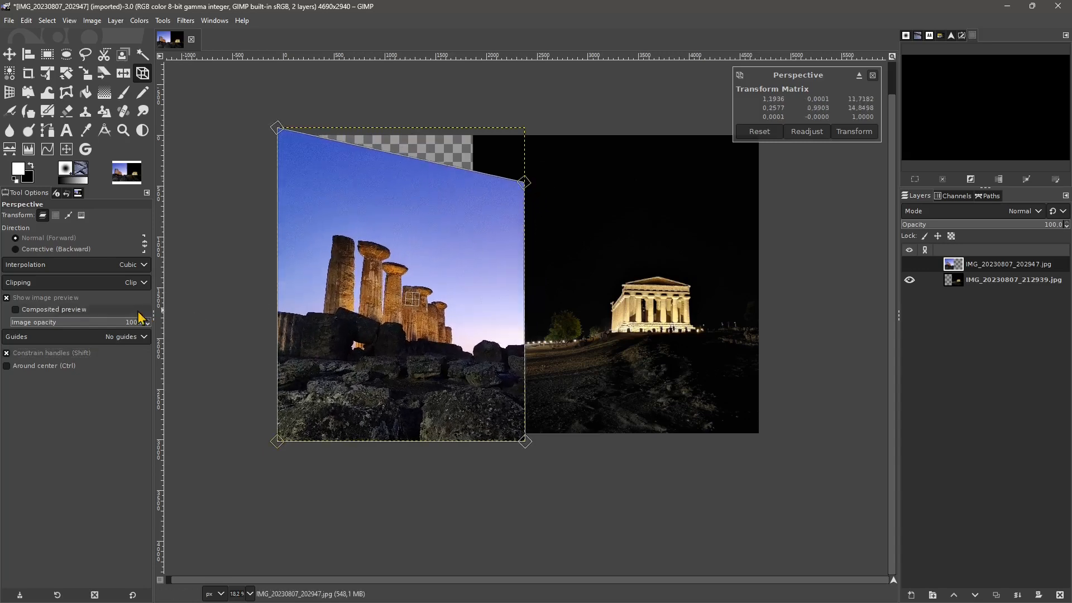
{"action": "left_click_drag", "start_coordinate": [523, 412], "coordinate": [507, 391]}
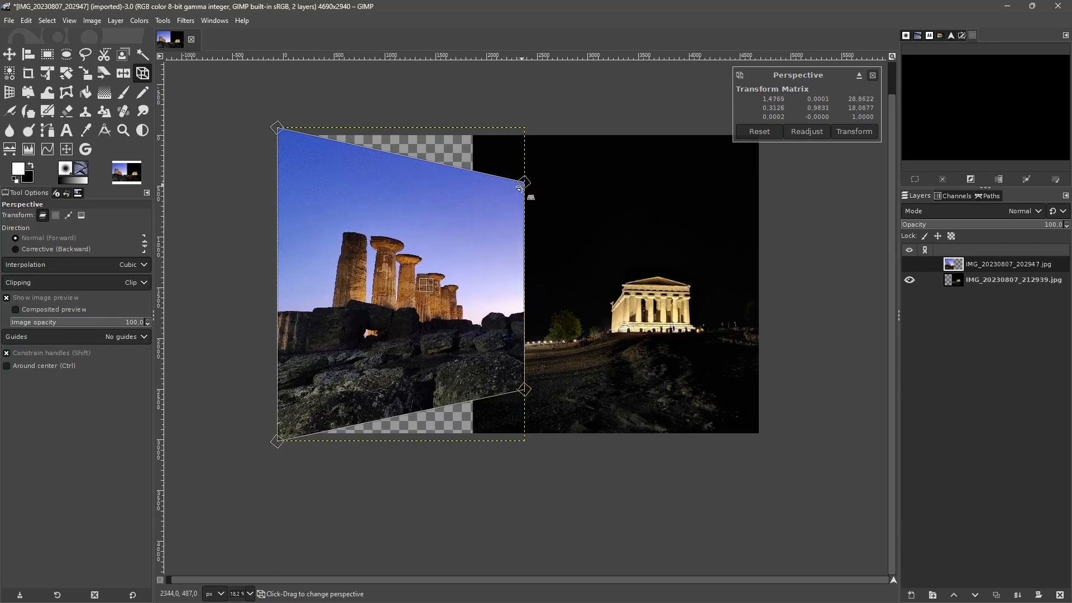
- Turn on Around center, reshape the columns layer by its corners so it narrows toward the right, and apply the Perspective
{"action": "left_click", "coordinate": [19, 365]}
{"action": "left_click_drag", "start_coordinate": [275, 439], "coordinate": [280, 434]}
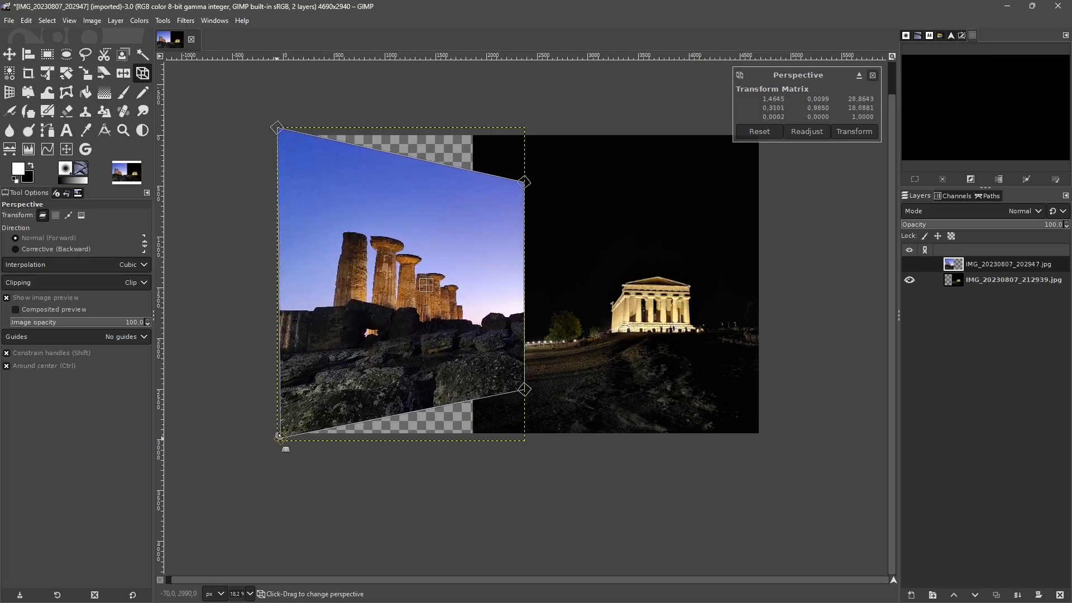
{"action": "left_click_drag", "start_coordinate": [286, 129], "coordinate": [300, 113]}
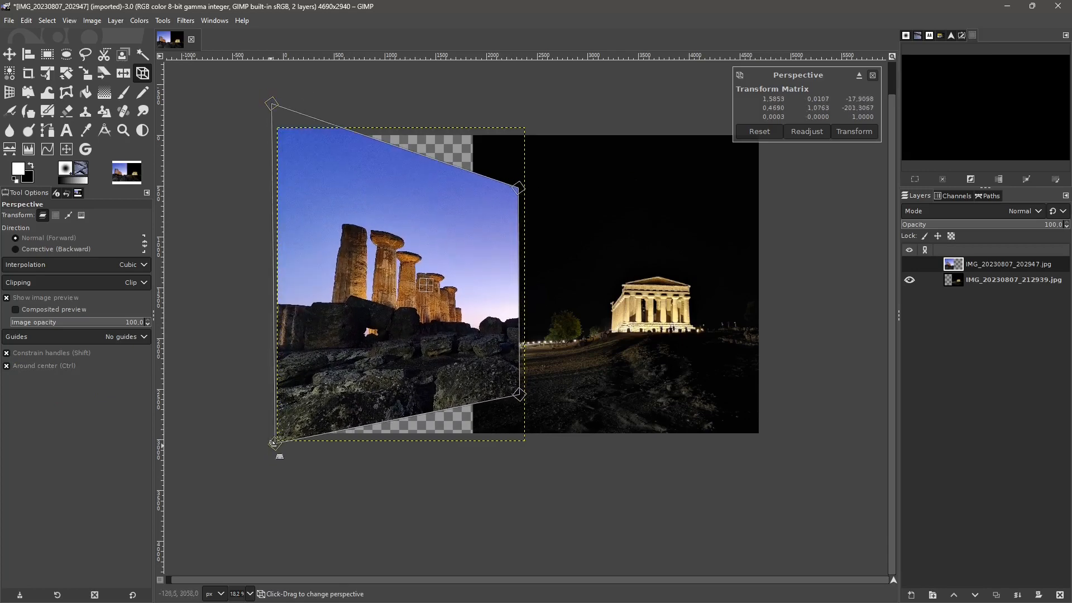
{"action": "left_click_drag", "start_coordinate": [274, 443], "coordinate": [280, 457]}
{"action": "left_click_drag", "start_coordinate": [523, 189], "coordinate": [519, 225]}
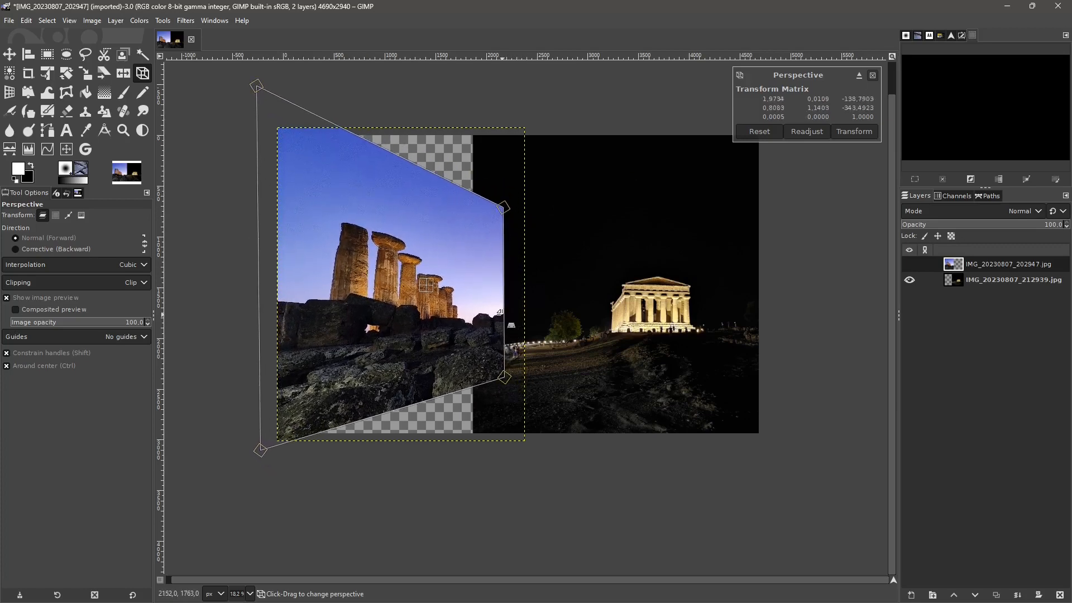
{"action": "left_click", "coordinate": [853, 132]}
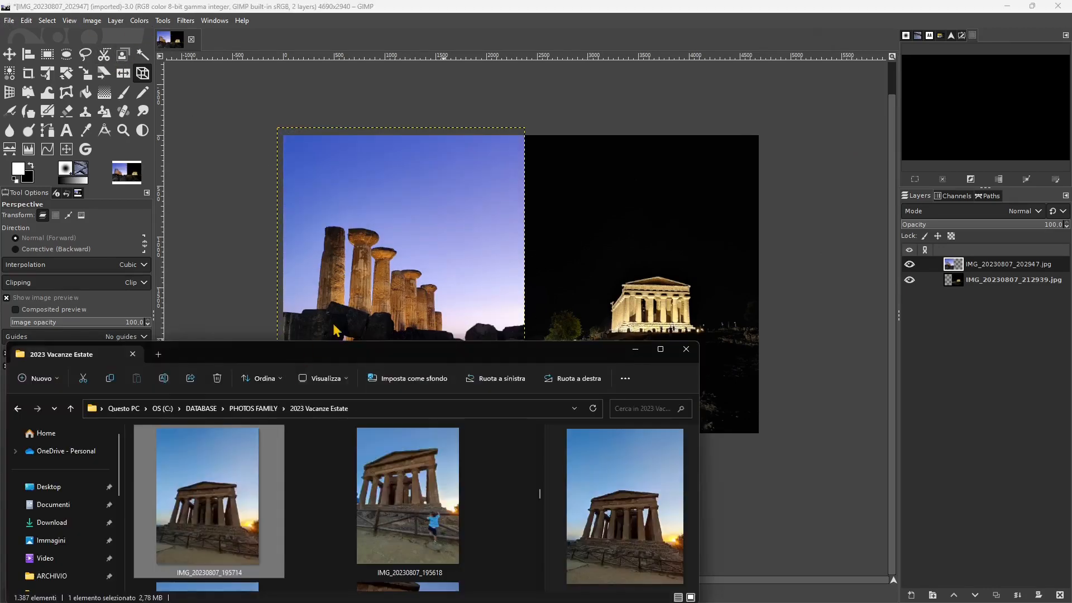
- Add IMG_20230807_195714.jpg as a layer and start a Corrective (Backward) Perspective on it with Constrain handles and Around center off
{"action": "left_click_drag", "start_coordinate": [338, 332], "coordinate": [474, 249]}
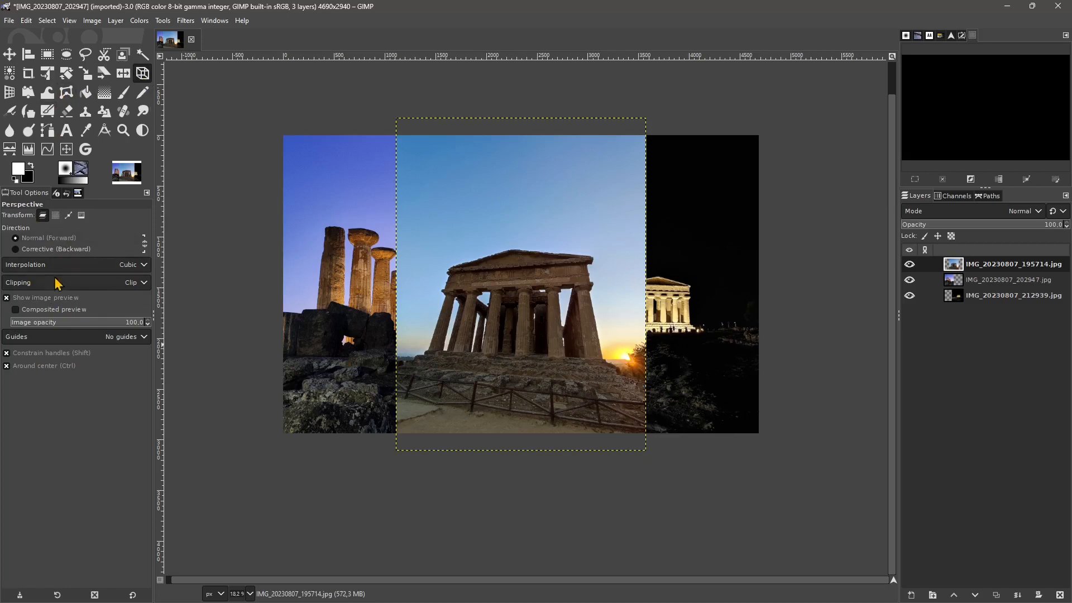
{"action": "left_click", "coordinate": [56, 250]}
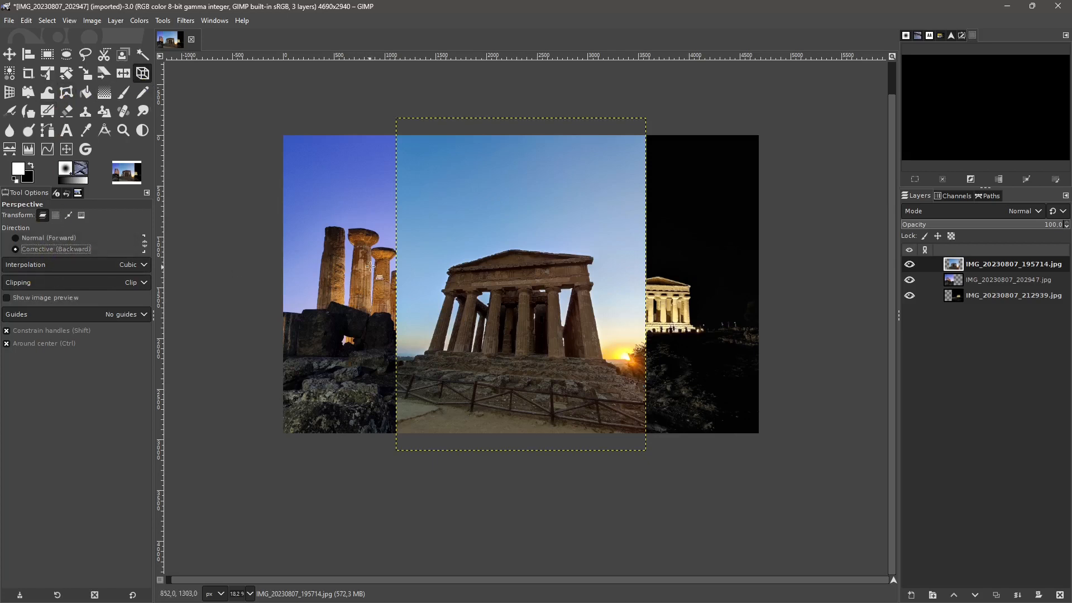
{"action": "left_click", "coordinate": [451, 262]}
{"action": "left_click_drag", "start_coordinate": [450, 262], "coordinate": [485, 286]}
{"action": "left_click", "coordinate": [7, 330]}
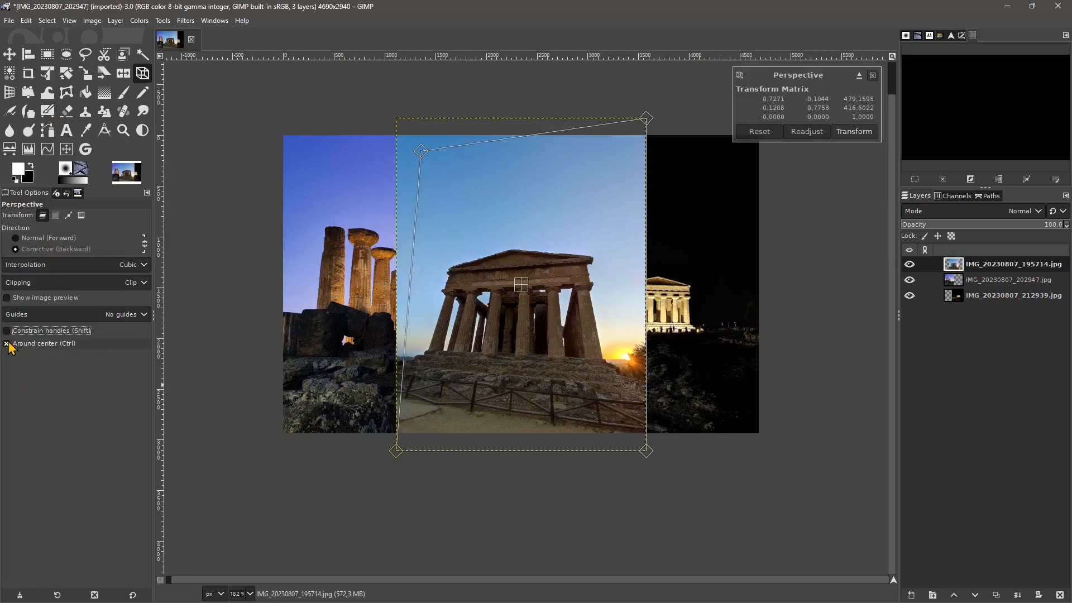
{"action": "left_click", "coordinate": [7, 343]}
- Fit the four perspective corners around the tilted temple facade in the new layer and apply the correction
{"action": "left_click_drag", "start_coordinate": [422, 152], "coordinate": [451, 251]}
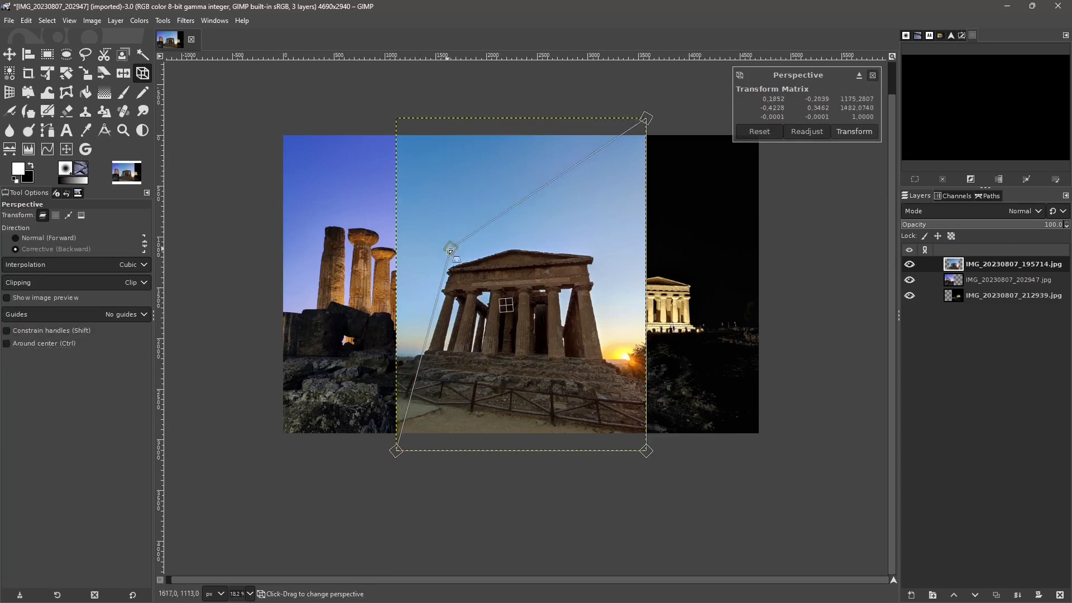
{"action": "left_click_drag", "start_coordinate": [409, 430], "coordinate": [433, 349]}
{"action": "left_click_drag", "start_coordinate": [646, 452], "coordinate": [618, 388]}
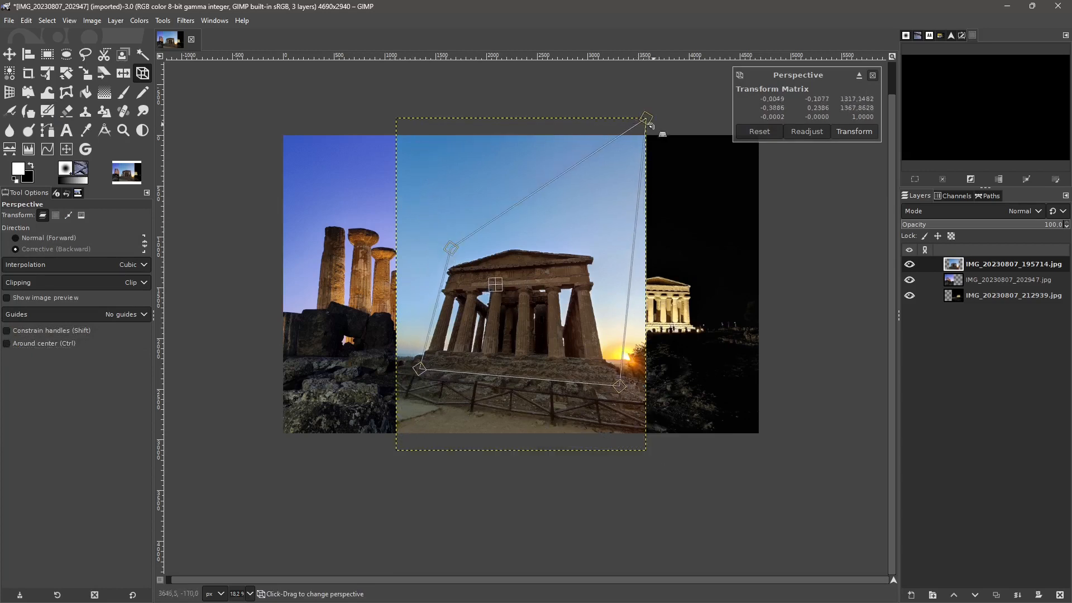
{"action": "left_click_drag", "start_coordinate": [650, 125], "coordinate": [588, 250]}
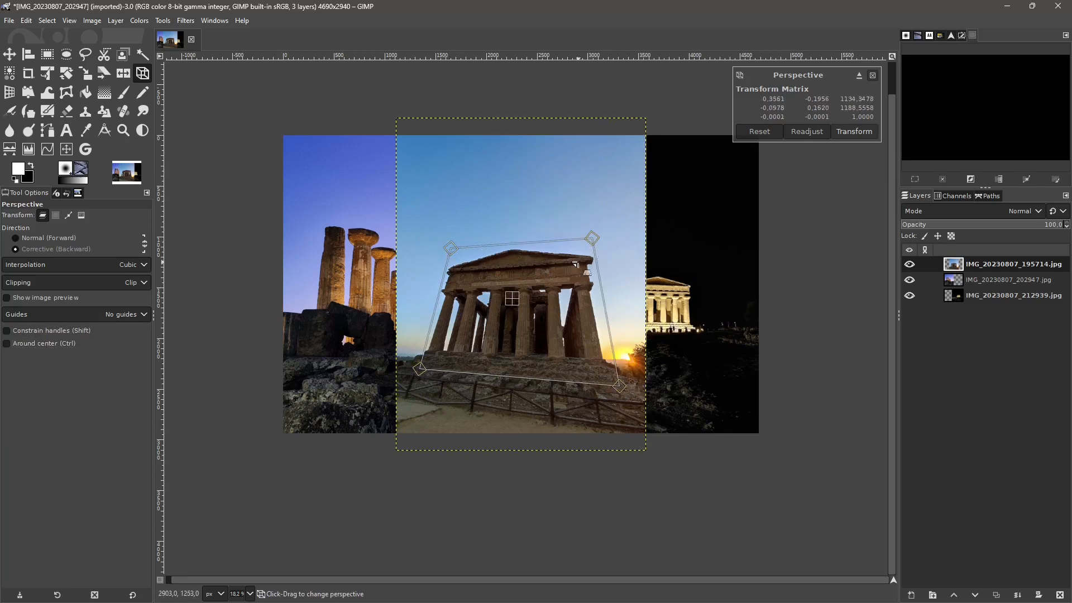
{"action": "left_click", "coordinate": [861, 133]}
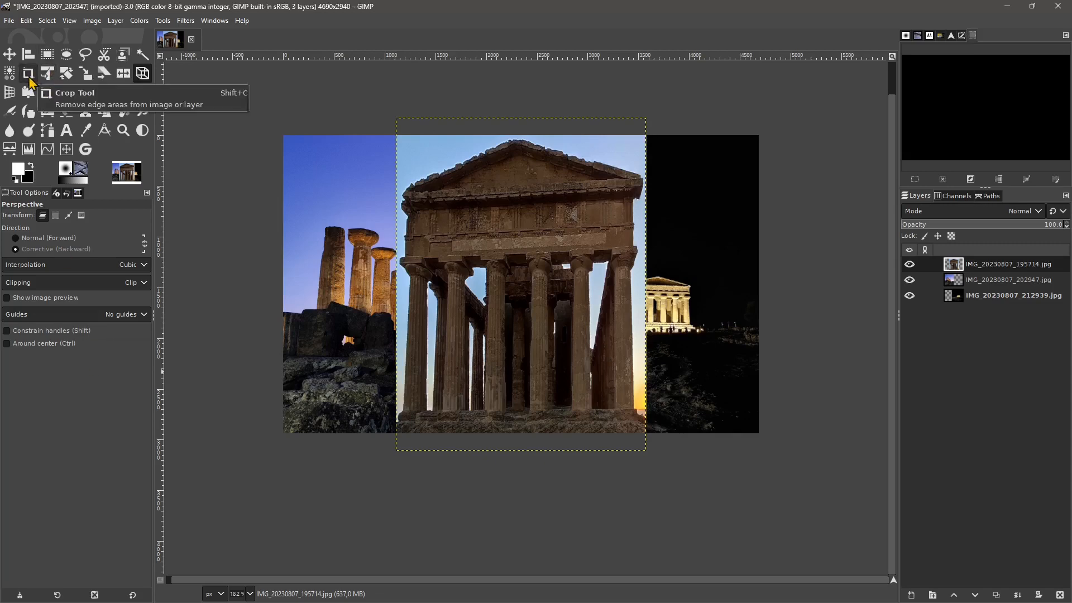
- Set Unified Transform to act on the layer instead of the image and shrink the temple layer around its center
{"action": "left_click", "coordinate": [47, 73]}
{"action": "left_click", "coordinate": [491, 154]}
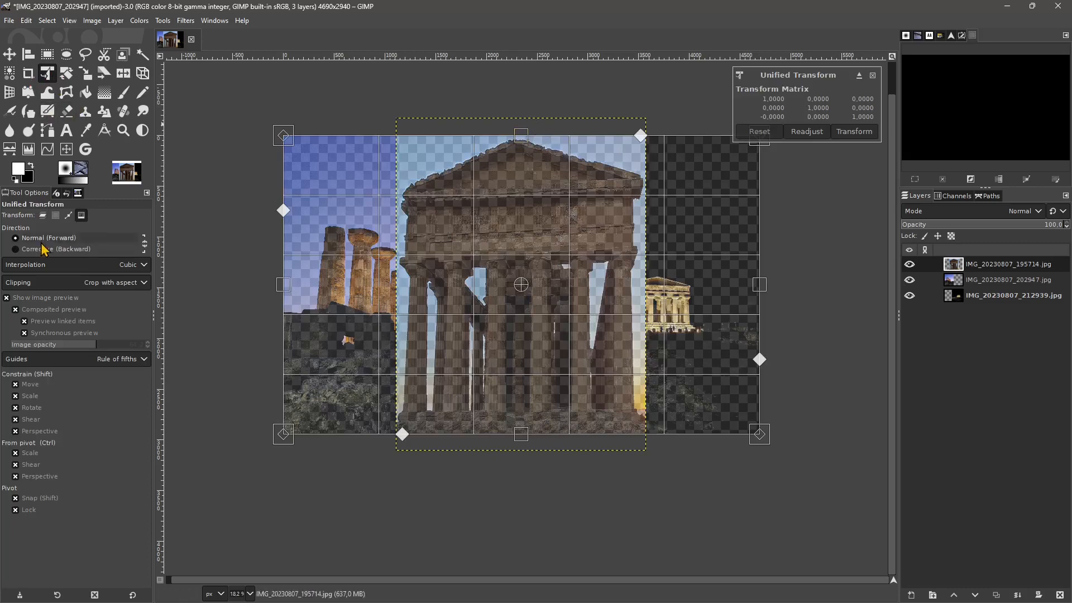
{"action": "left_click", "coordinate": [43, 215]}
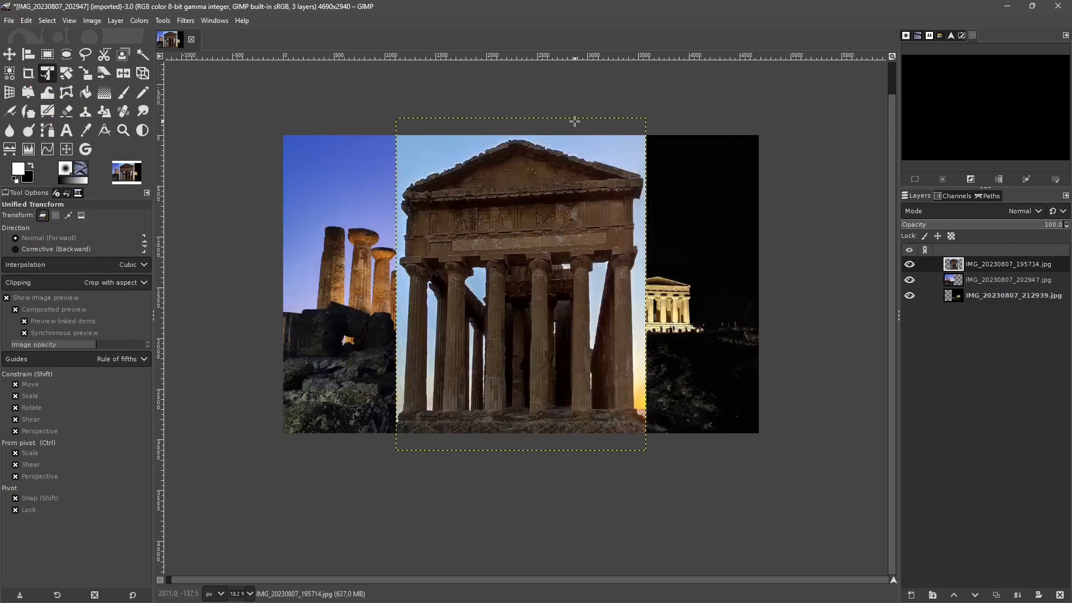
{"action": "left_click", "coordinate": [559, 131]}
{"action": "left_click_drag", "start_coordinate": [521, 119], "coordinate": [521, 150]}
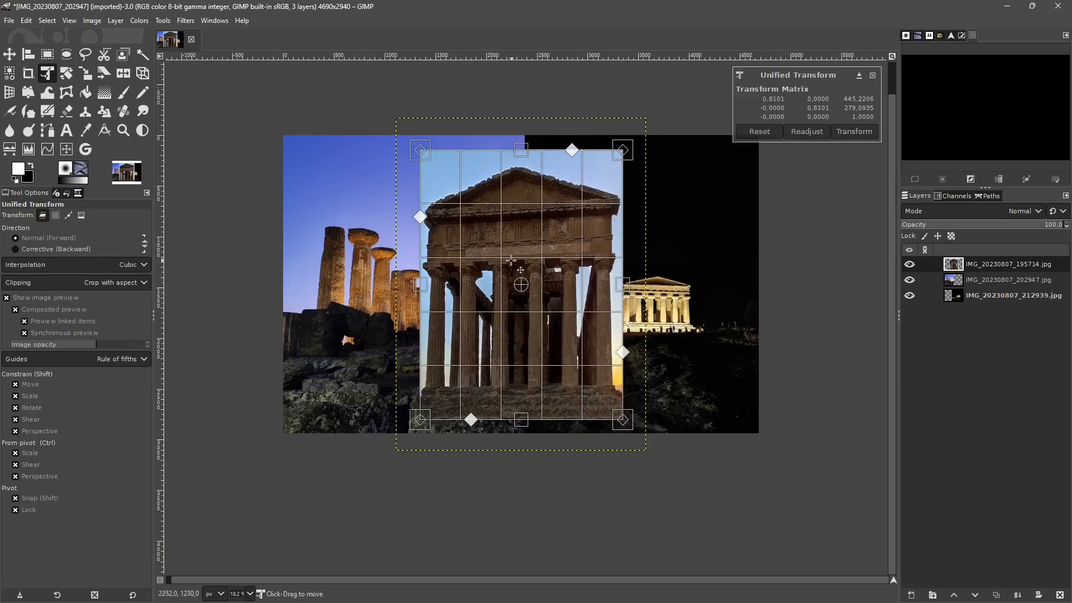
- Turn off the Unified Transform's image preview and all its Constrain, From pivot and Pivot options
{"action": "left_click", "coordinate": [7, 297]}
{"action": "left_click", "coordinate": [15, 340]}
{"action": "left_click", "coordinate": [15, 351]}
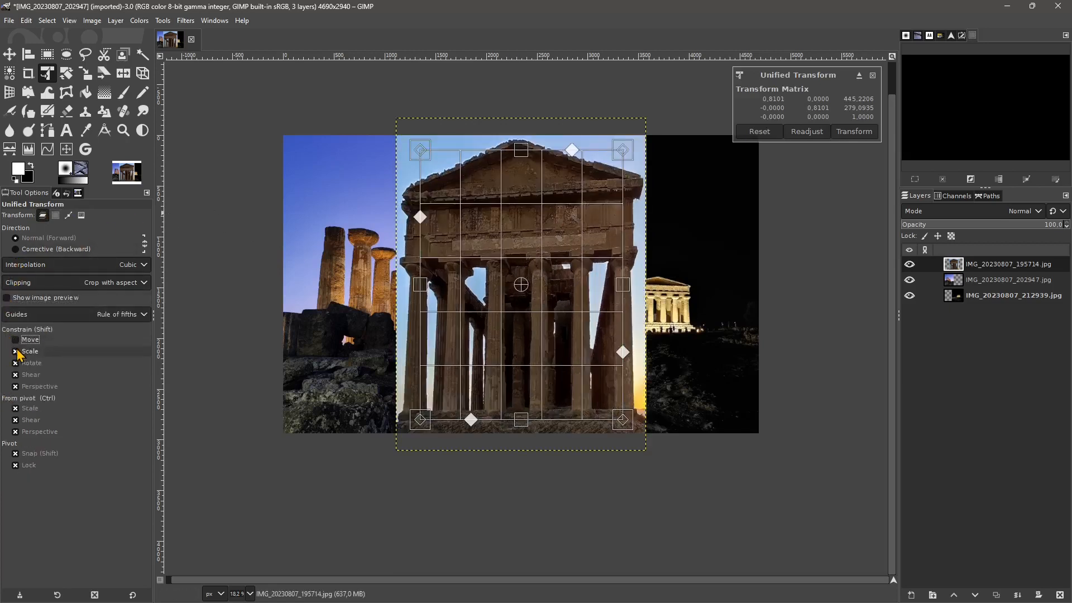
{"action": "left_click", "coordinate": [15, 363]}
{"action": "left_click", "coordinate": [15, 374]}
{"action": "left_click", "coordinate": [15, 386]}
{"action": "left_click", "coordinate": [15, 408]}
{"action": "left_click", "coordinate": [16, 420]}
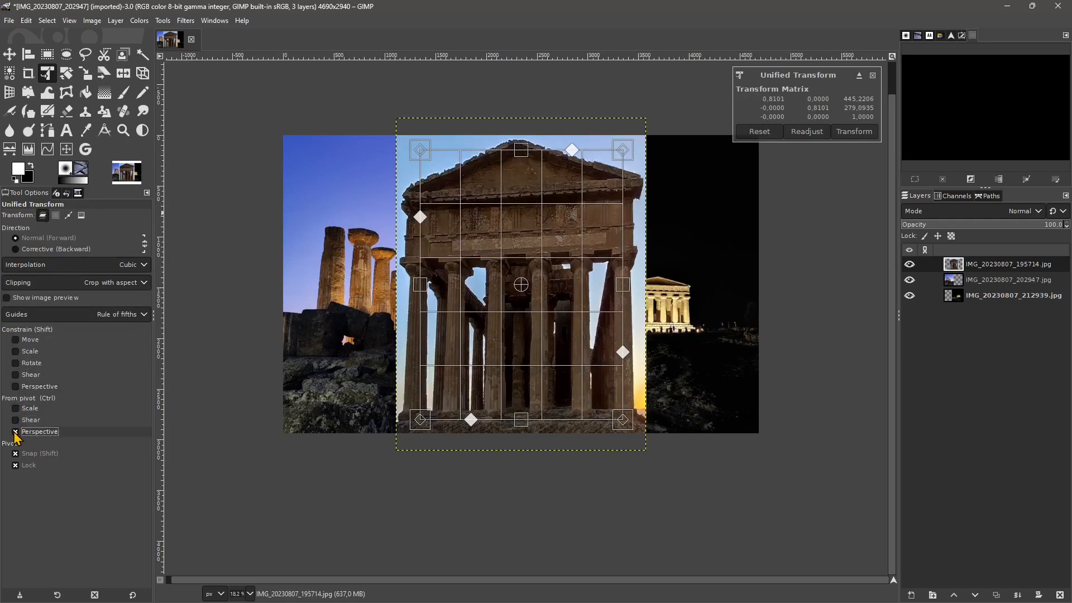
{"action": "left_click", "coordinate": [16, 431]}
{"action": "left_click", "coordinate": [15, 453]}
{"action": "left_click", "coordinate": [15, 465]}
- Lower the temple layer's upper edge further, apply the transform with Crop with aspect clipping, and undo it
{"action": "left_click_drag", "start_coordinate": [520, 150], "coordinate": [521, 184]}
{"action": "left_click", "coordinate": [853, 131]}
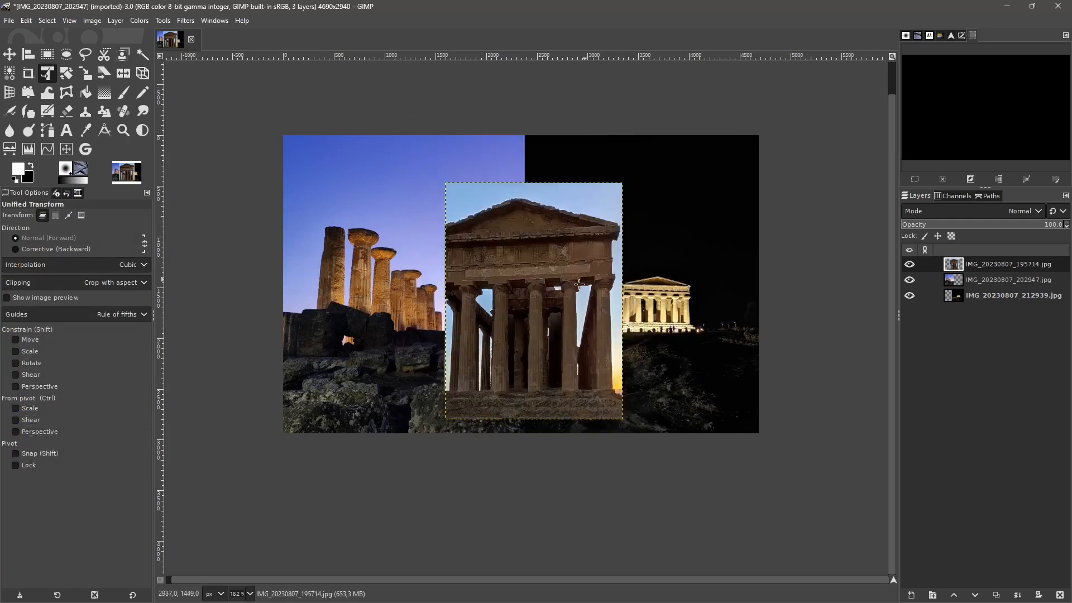
{"action": "key", "text": "ctrl+z"}
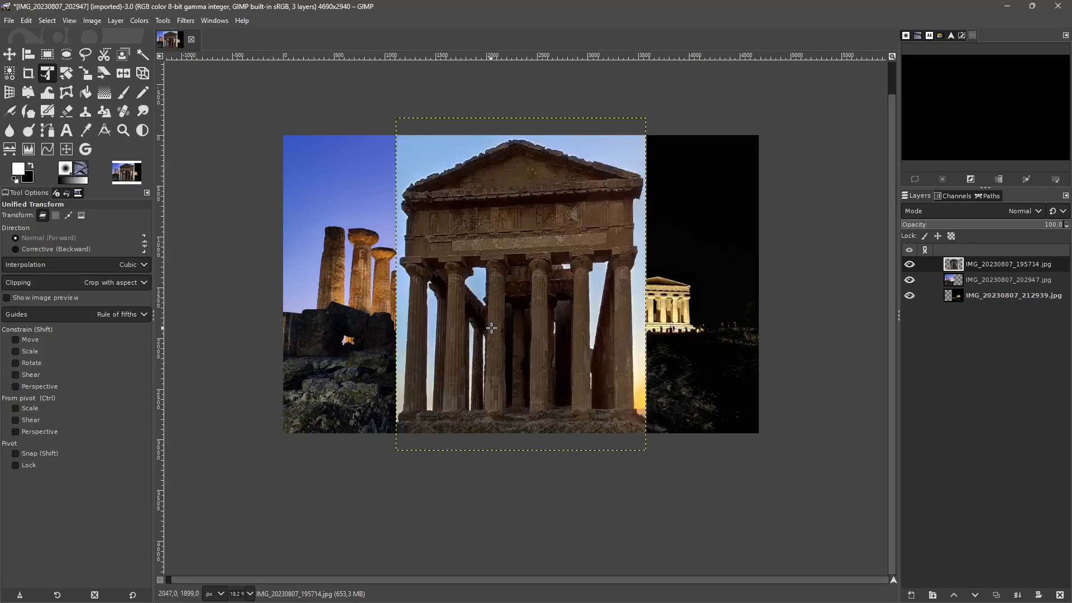
- Change the clipping to Adjust, lower the temple layer's upper edge with Unified Transform and apply it
{"action": "left_click", "coordinate": [120, 284]}
{"action": "left_click", "coordinate": [72, 284]}
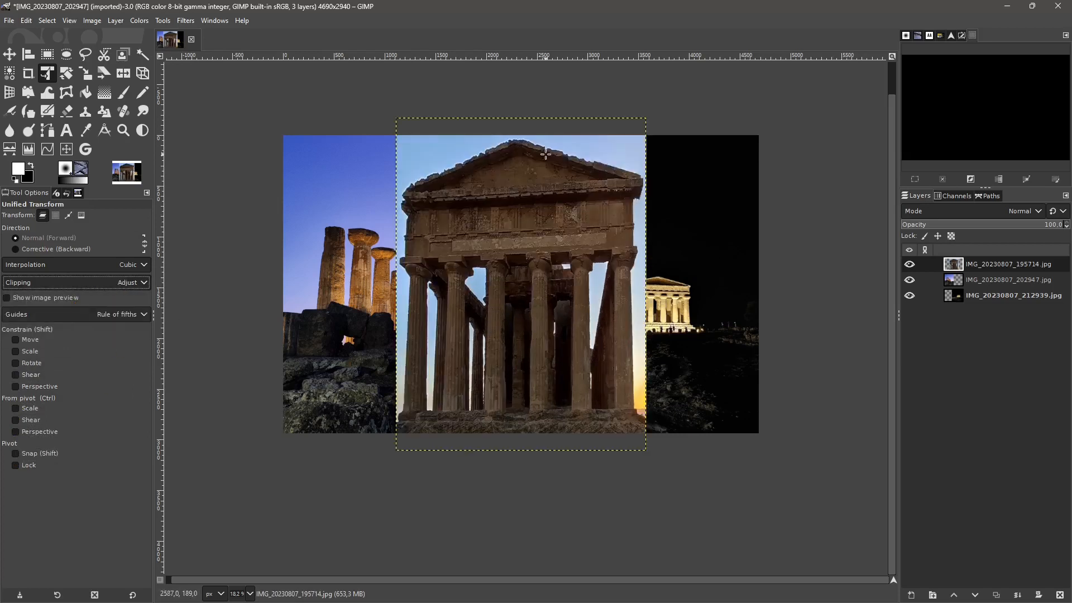
{"action": "left_click", "coordinate": [545, 153]}
{"action": "left_click_drag", "start_coordinate": [521, 119], "coordinate": [521, 167]}
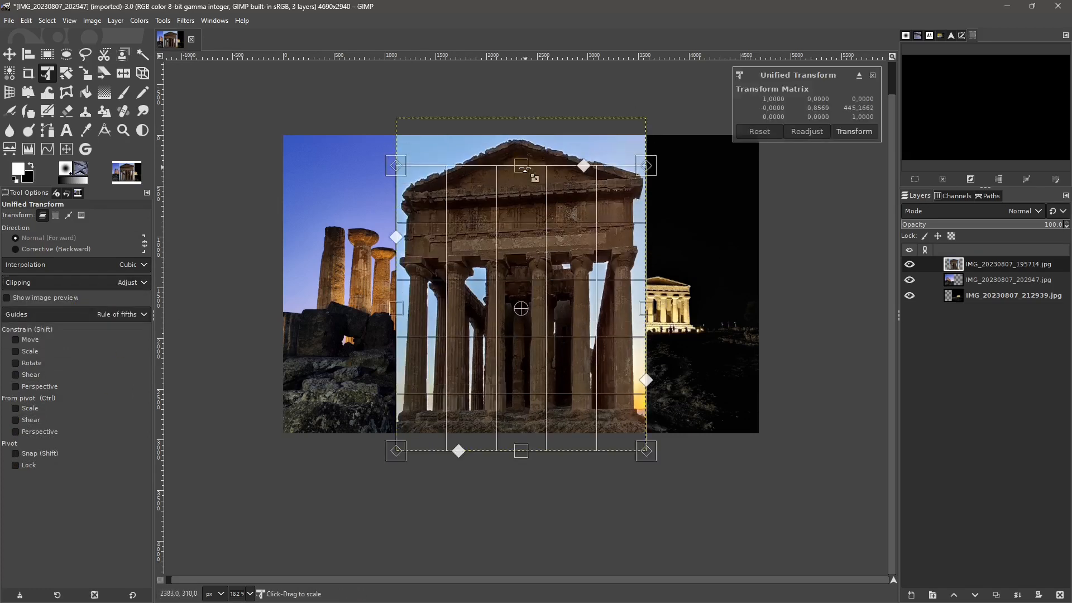
{"action": "left_click", "coordinate": [853, 133]}
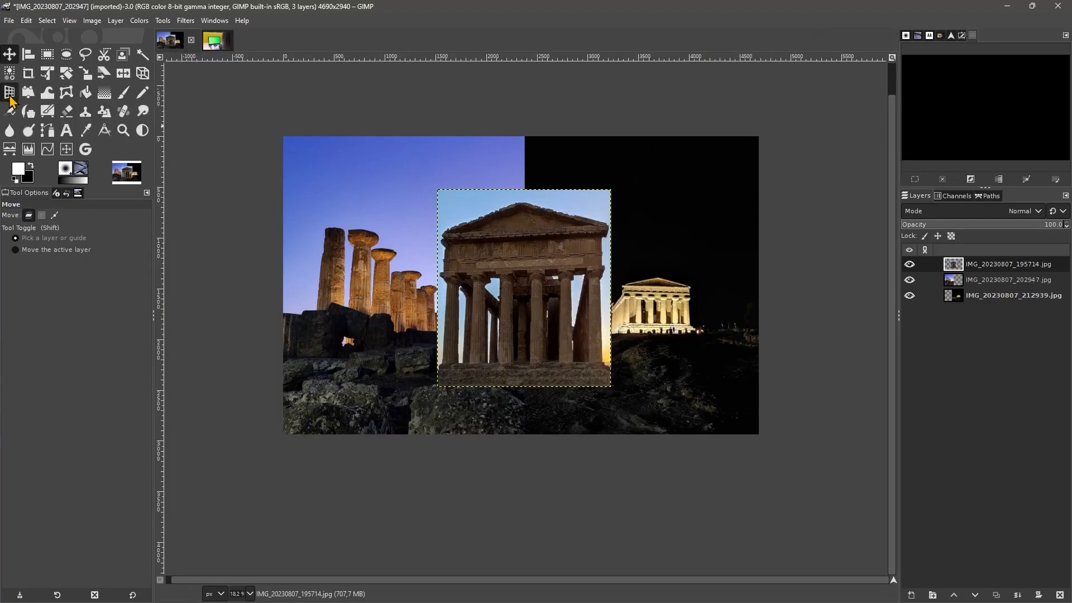
- Start a 3D Transform on the temple layer, enlarge it with a Z offset of about -443.5 px, and restore the default tool options
{"action": "left_click", "coordinate": [10, 93]}
{"action": "left_click", "coordinate": [521, 287]}
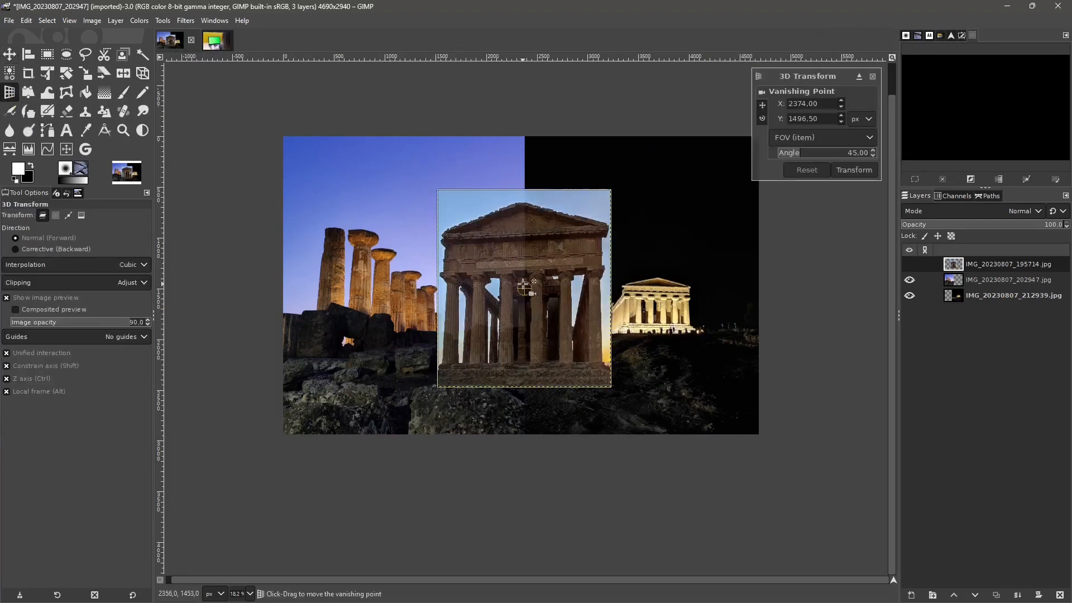
{"action": "left_click_drag", "start_coordinate": [538, 268], "coordinate": [493, 261]}
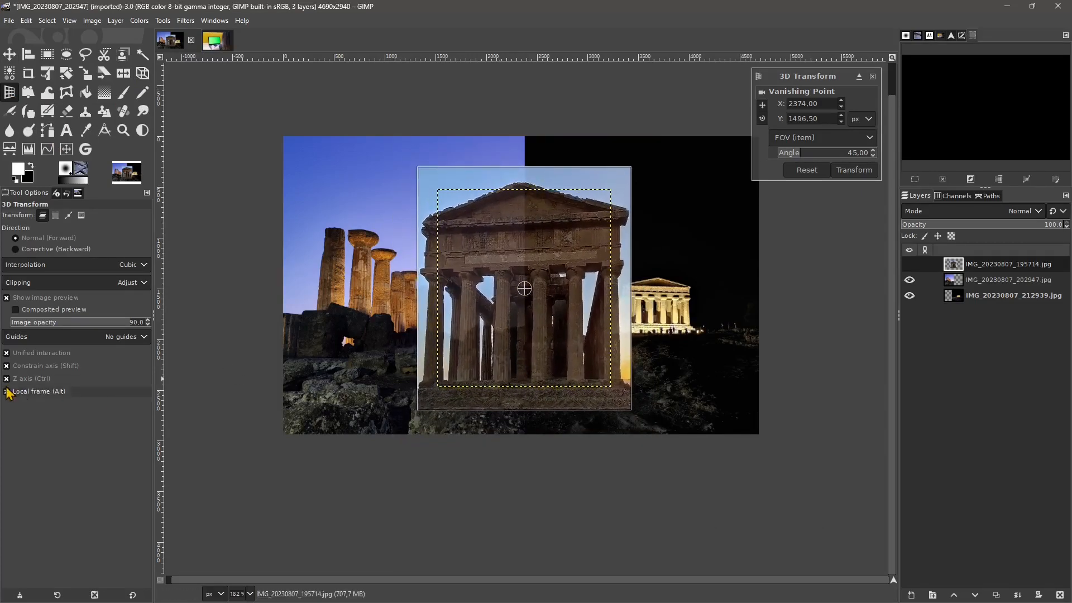
{"action": "left_click", "coordinate": [132, 594]}
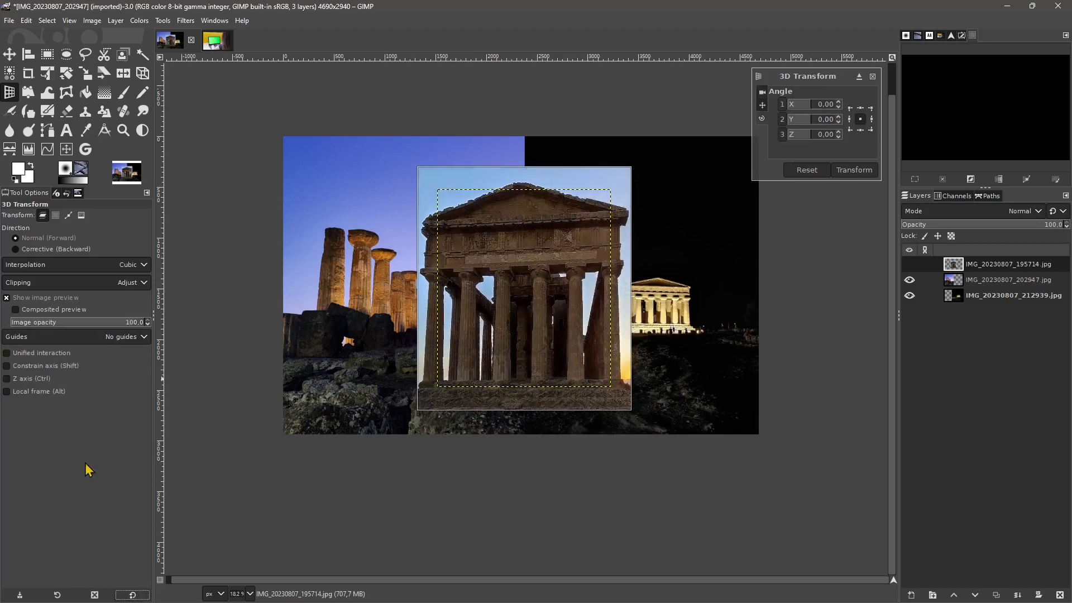
- Rotate the temple layer in 3D by about 12.86 degrees around X and 30 degrees around Y
{"action": "left_click_drag", "start_coordinate": [607, 184], "coordinate": [483, 147]}
{"action": "left_click_drag", "start_coordinate": [469, 150], "coordinate": [558, 134]}
{"action": "mouse_move", "coordinate": [818, 113]}
{"action": "left_mouse_down"}
{"action": "mouse_move", "coordinate": [803, 113]}
{"action": "mouse_move", "coordinate": [813, 114]}
{"action": "mouse_move", "coordinate": [803, 126]}
{"action": "mouse_move", "coordinate": [811, 144]}
{"action": "mouse_move", "coordinate": [813, 118]}
{"action": "left_mouse_up"}
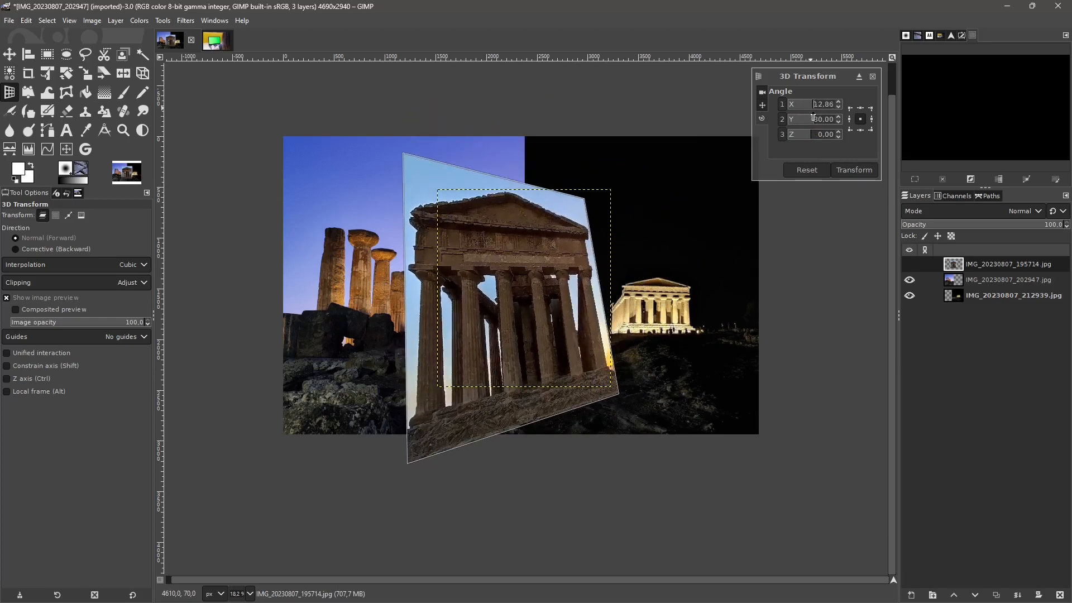
- Set the temple layer's 3D X offset to 3 px, nudge its Y and Z offsets, and display the vanishing point settings
{"action": "left_click", "coordinate": [762, 107]}
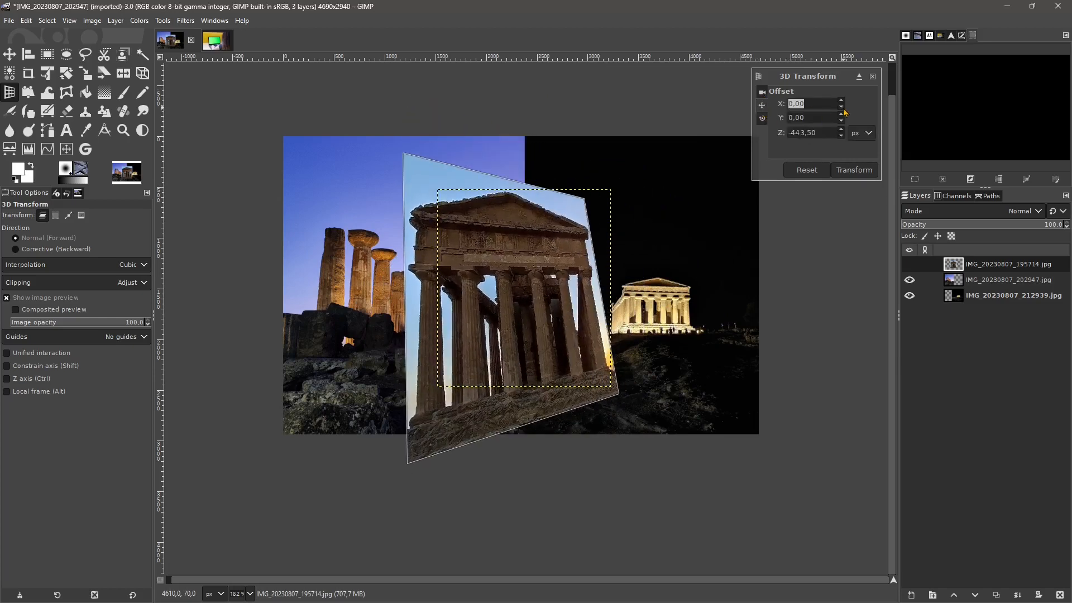
{"action": "scroll", "coordinate": [844, 109], "scroll_direction": "down", "scroll_amount": 5}
{"action": "scroll", "coordinate": [844, 101], "scroll_direction": "up", "scroll_amount": 8}
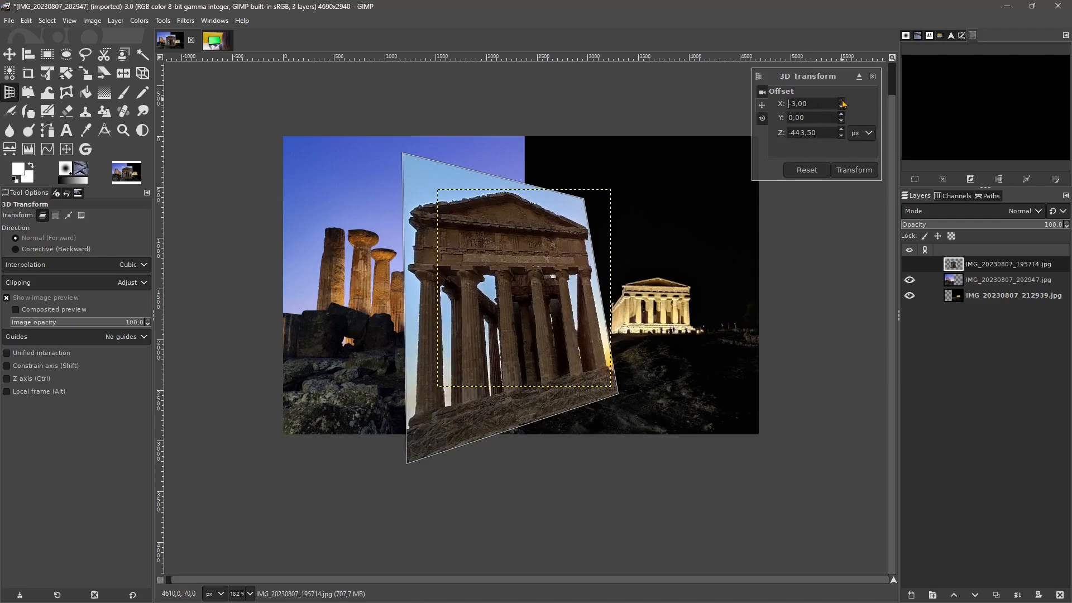
{"action": "scroll", "coordinate": [844, 118], "scroll_direction": "down", "scroll_amount": 1}
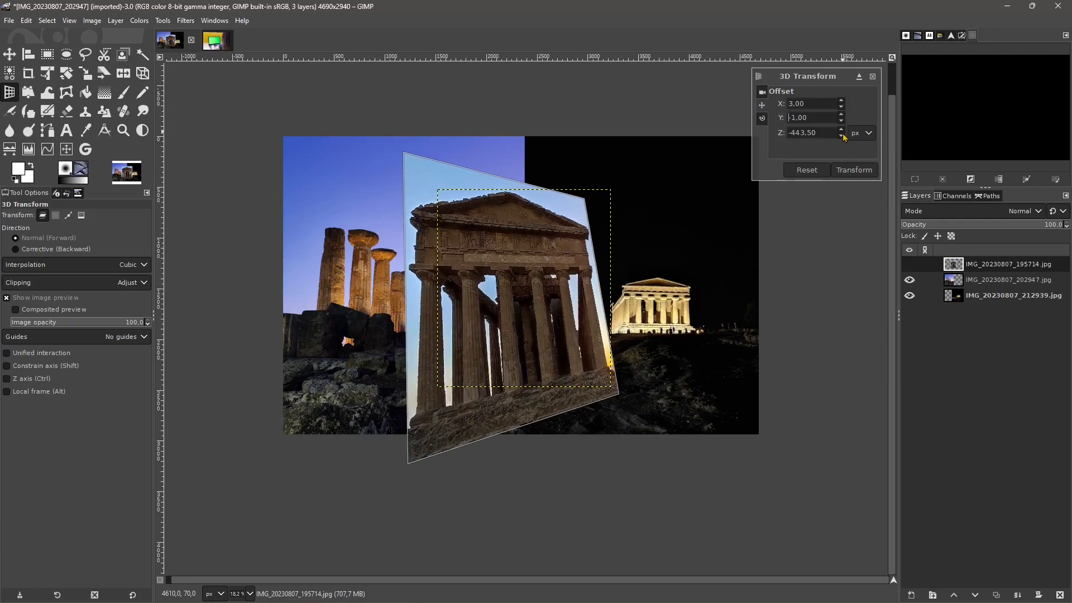
{"action": "scroll", "coordinate": [844, 134], "scroll_direction": "down", "scroll_amount": 5}
{"action": "left_click", "coordinate": [762, 120]}
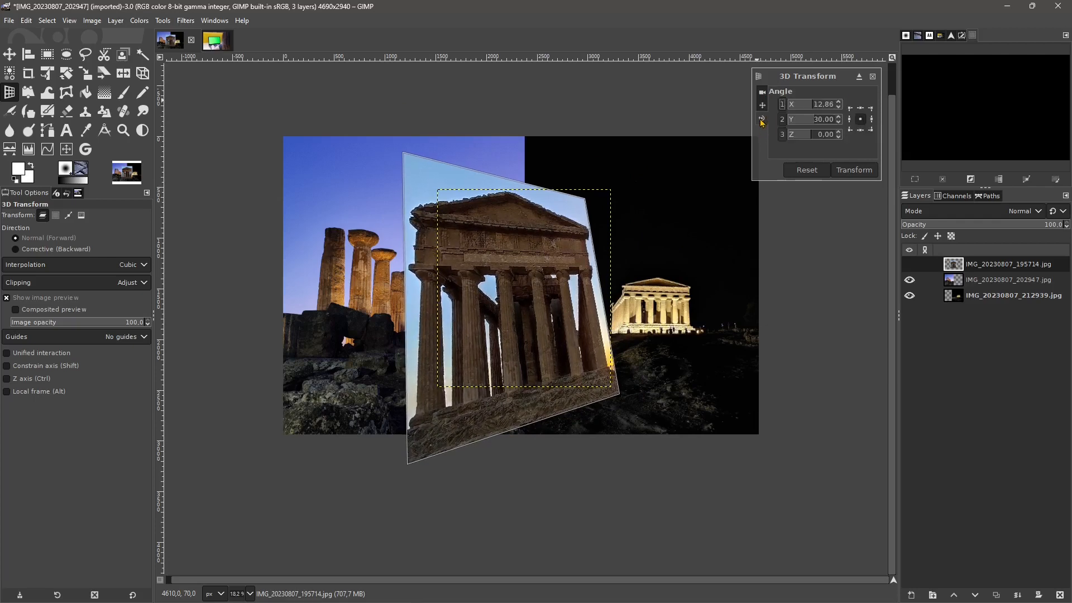
{"action": "left_click", "coordinate": [762, 93]}
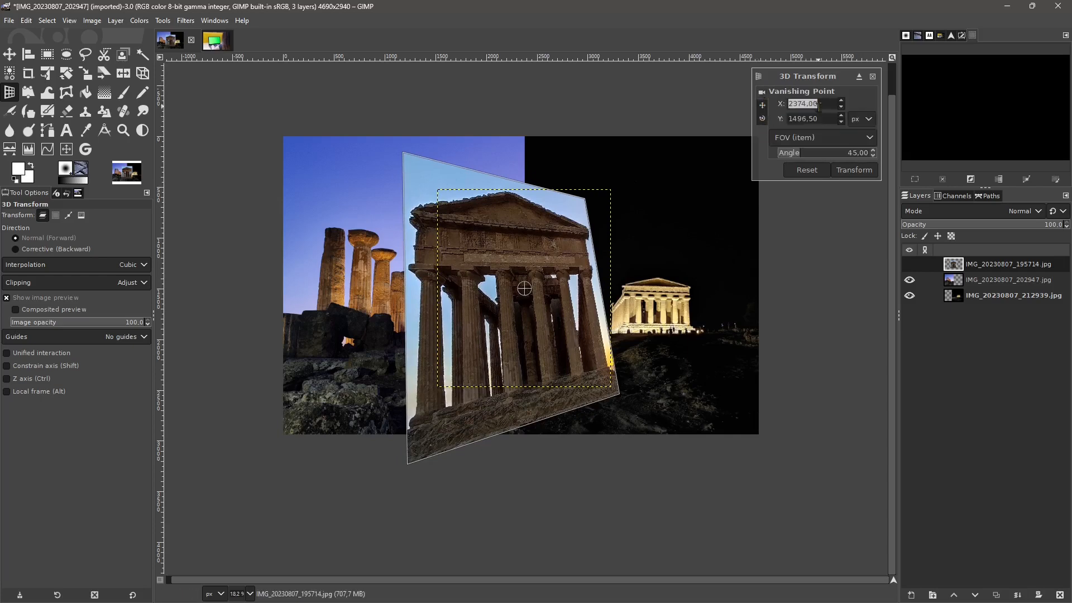
- Move the temple layer's 3D vanishing point to X 2790 and Y 1629.50 px
{"action": "left_click", "coordinate": [841, 106]}
{"action": "left_click_drag", "start_coordinate": [842, 103], "coordinate": [844, 119]}
{"action": "left_click_drag", "start_coordinate": [568, 311], "coordinate": [567, 301]}
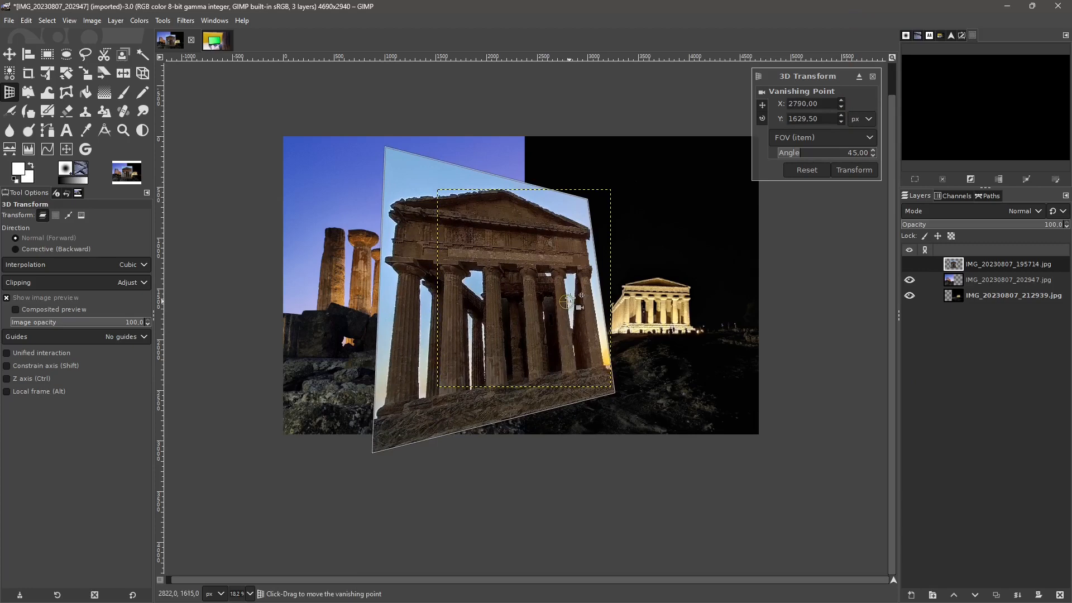
- Try a shorter focal length for the vanishing point, and set its field of view relative to the item to 32.44
{"action": "left_click", "coordinate": [817, 143]}
{"action": "left_click", "coordinate": [815, 149]}
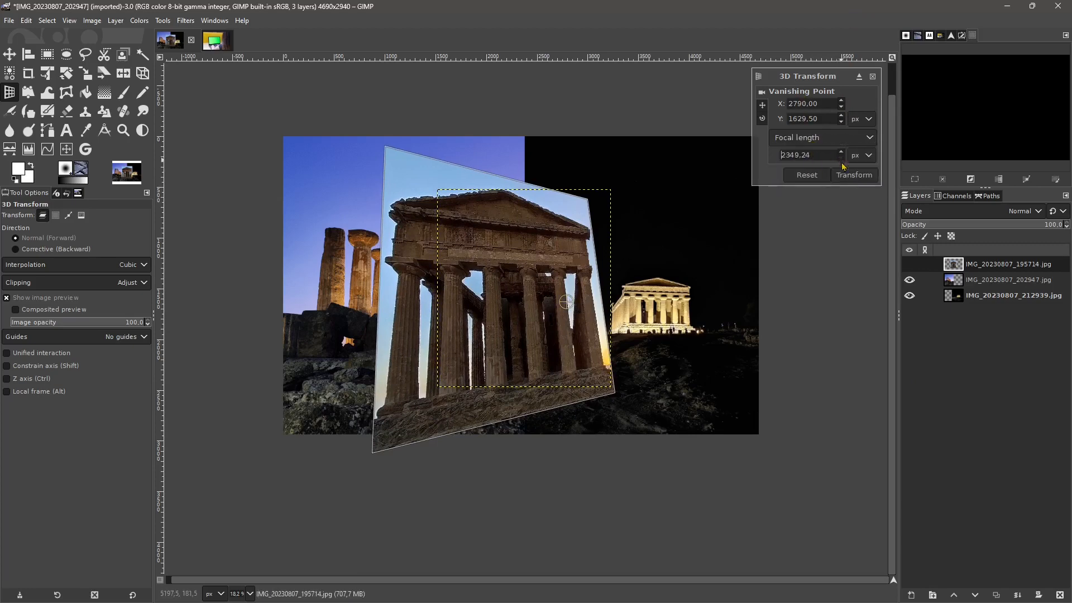
{"action": "left_click_drag", "start_coordinate": [841, 162], "coordinate": [864, 538]}
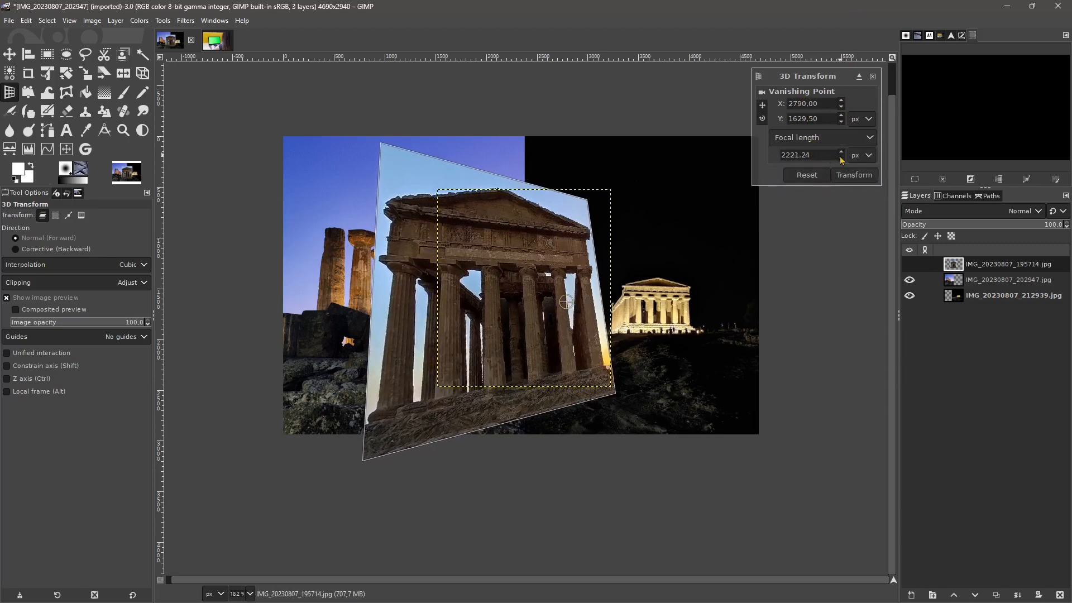
{"action": "left_click", "coordinate": [826, 138]}
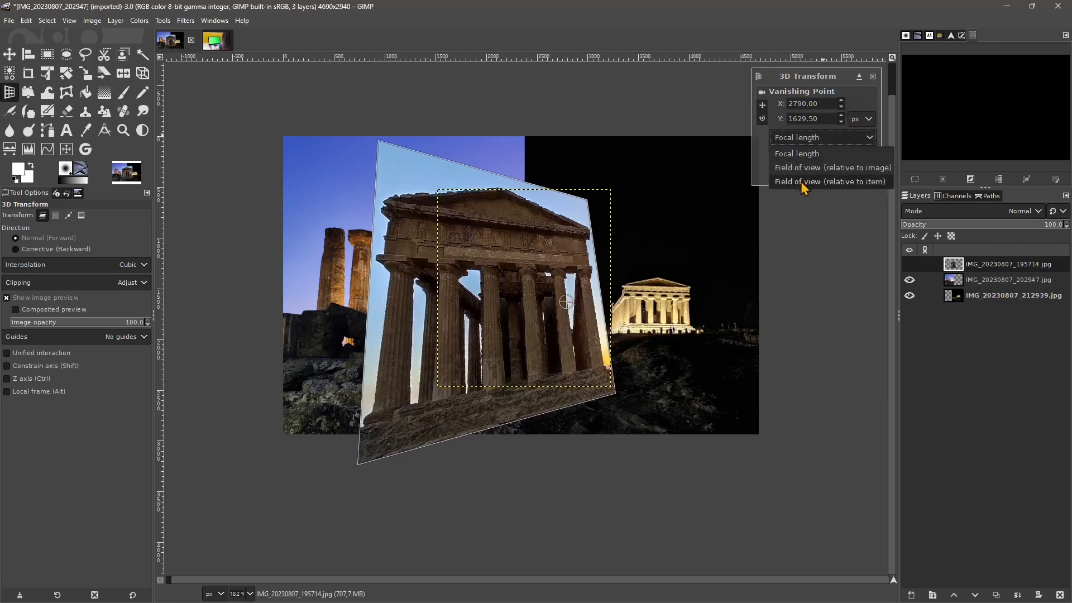
{"action": "left_click", "coordinate": [802, 183]}
{"action": "left_click_drag", "start_coordinate": [872, 151], "coordinate": [874, 180]}
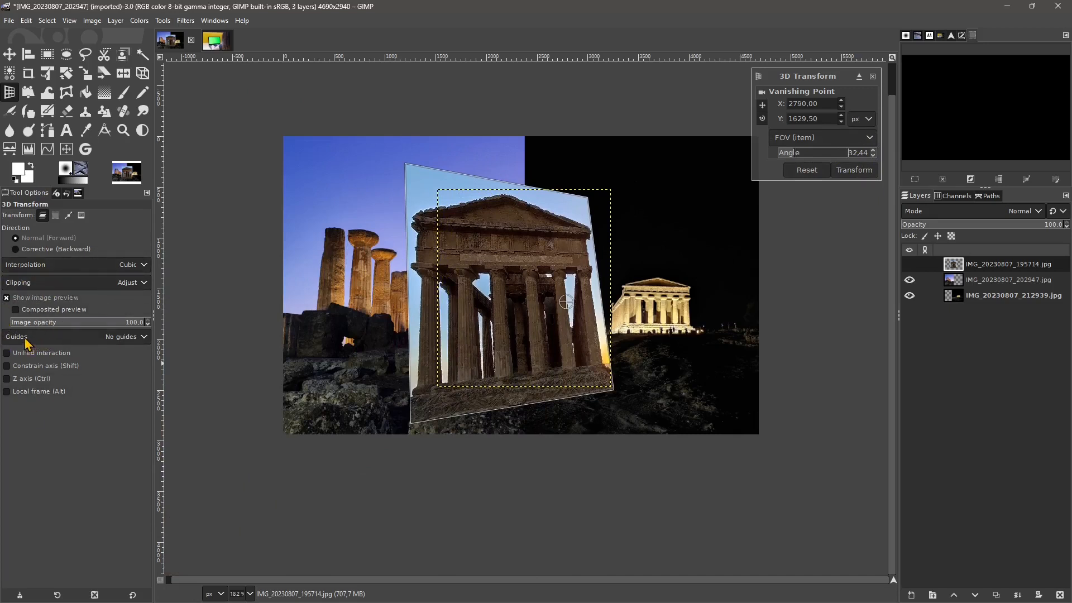
- Enable Unified interaction, Constrain axis and Z axis, and move the temple layer along its depth axis
{"action": "left_click", "coordinate": [29, 355]}
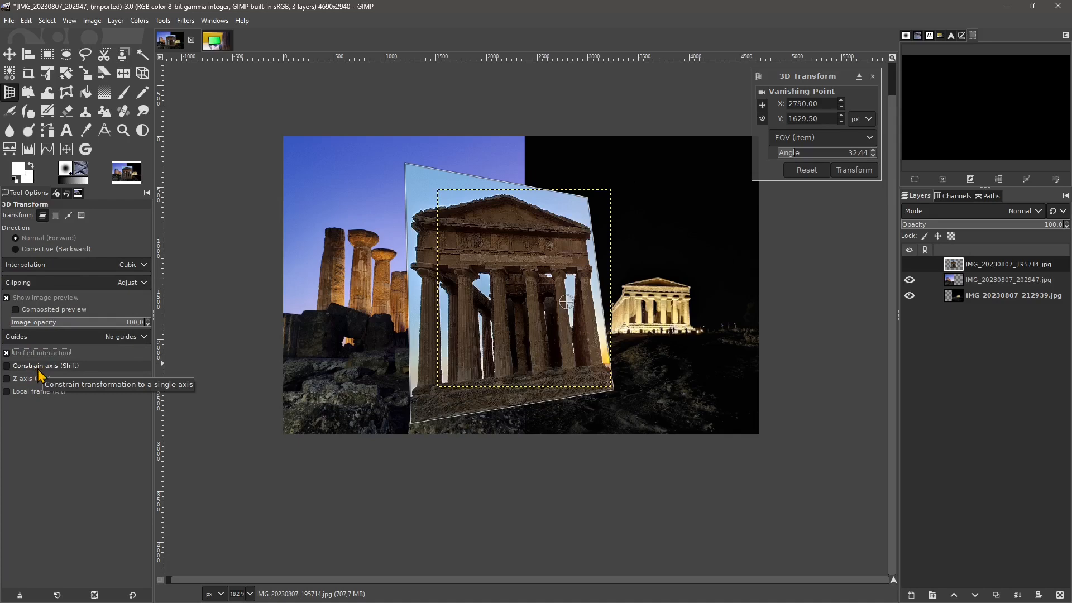
{"action": "left_click", "coordinate": [40, 374]}
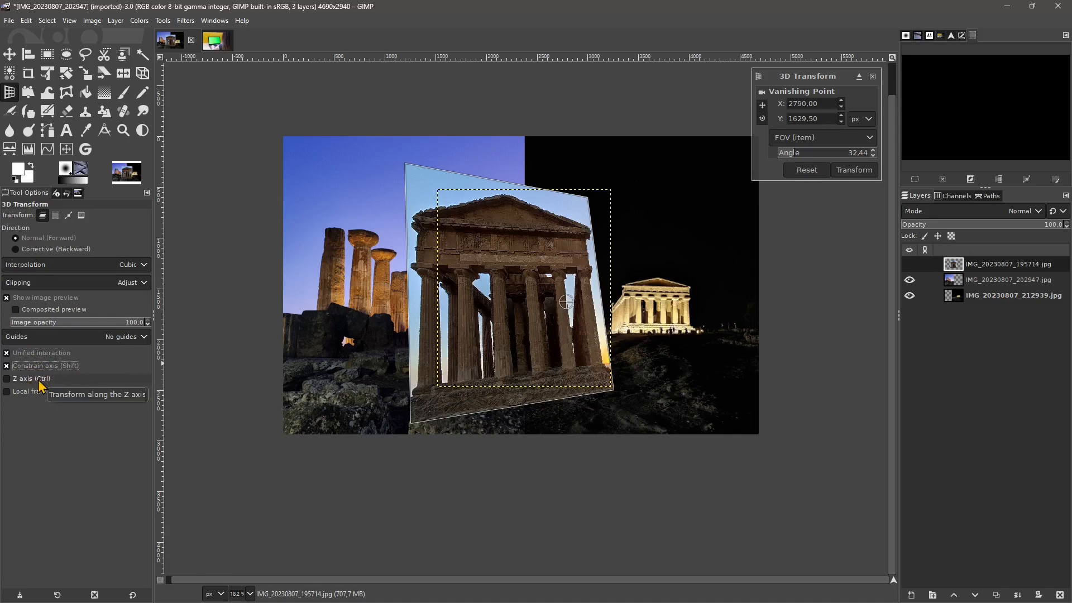
{"action": "left_click", "coordinate": [35, 384]}
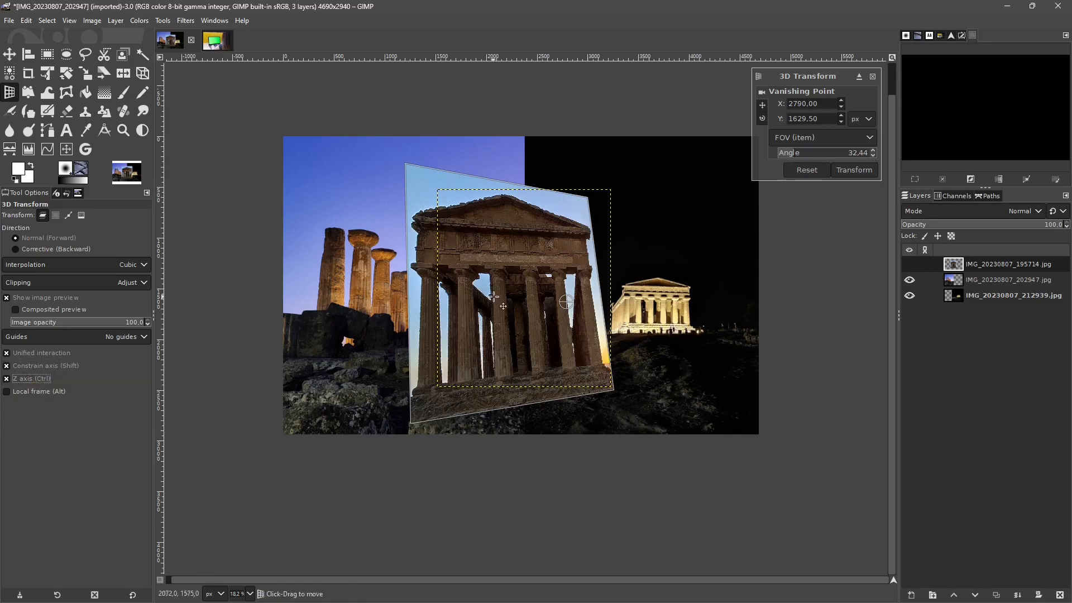
{"action": "left_click_drag", "start_coordinate": [493, 296], "coordinate": [541, 325]}
{"action": "left_click", "coordinate": [33, 382]}
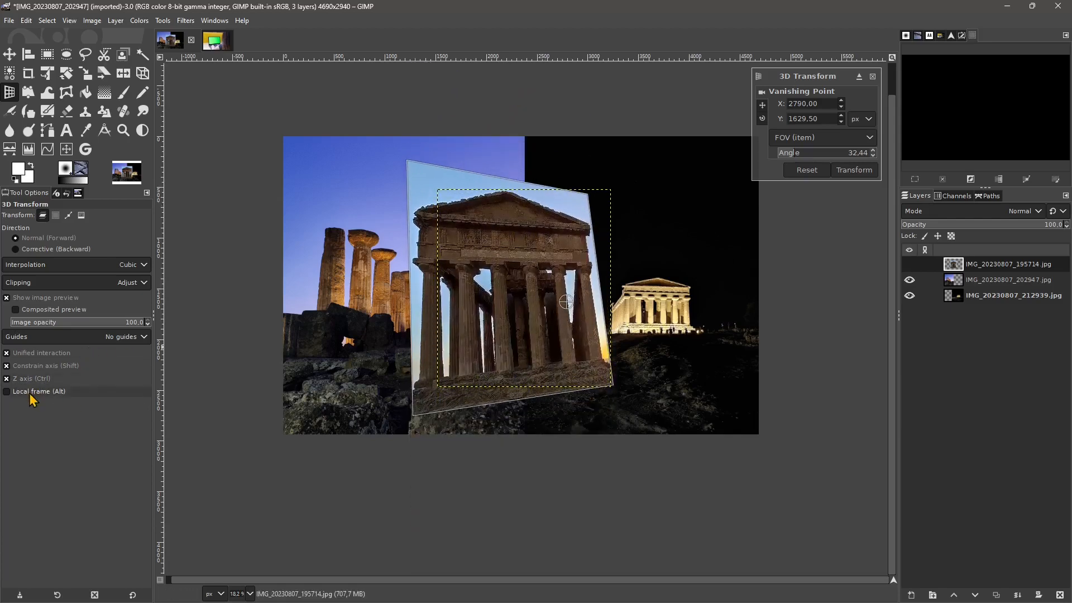
- Enable Local frame, push the temple layer farther back in depth and apply the 3D Transform
{"action": "left_click", "coordinate": [44, 398]}
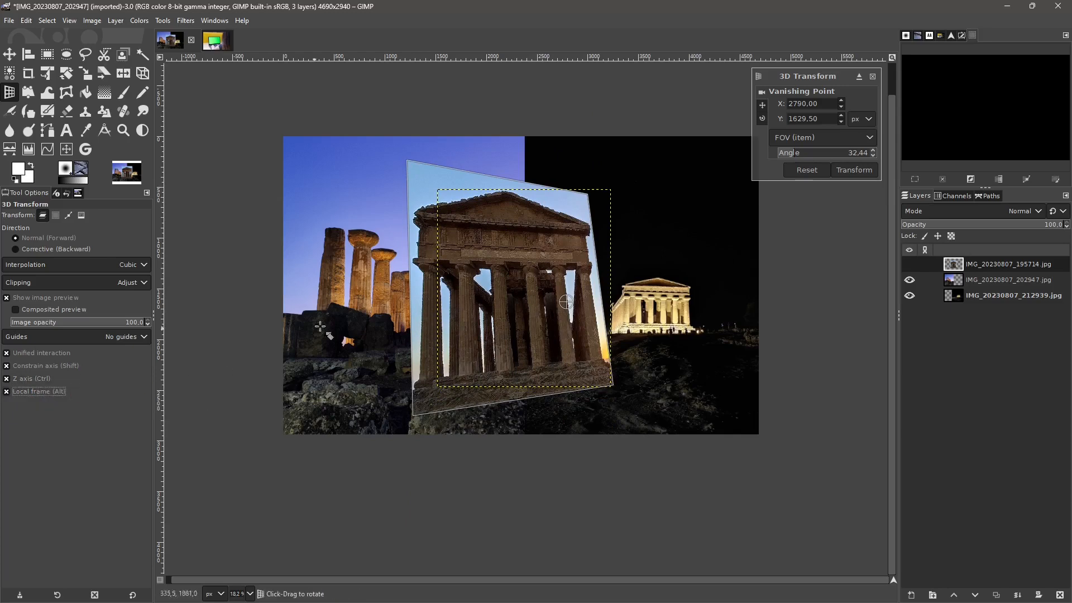
{"action": "left_click_drag", "start_coordinate": [534, 283], "coordinate": [585, 350]}
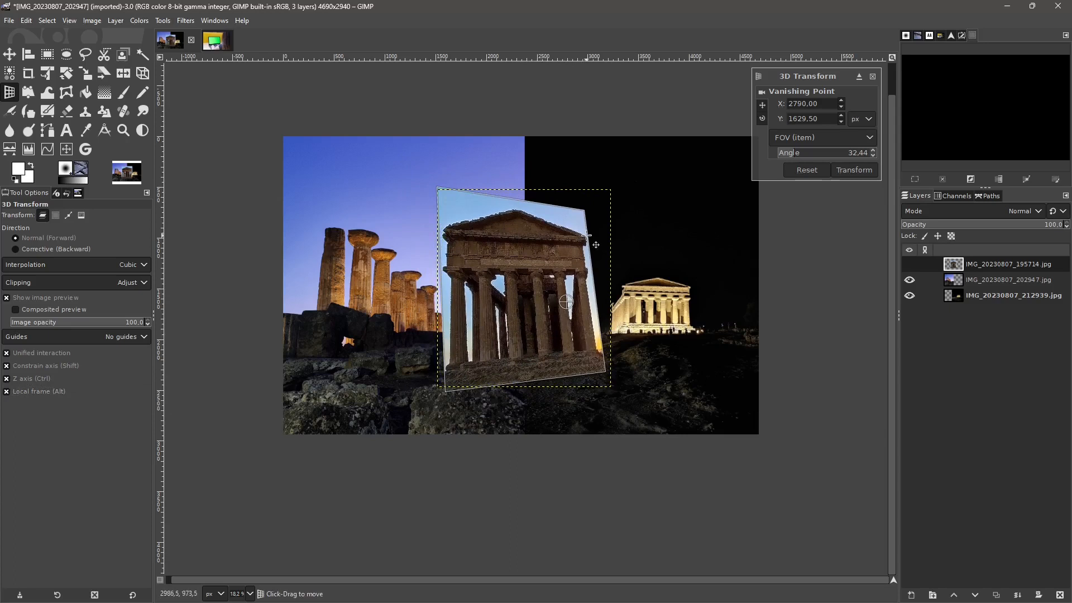
{"action": "left_click", "coordinate": [854, 170]}
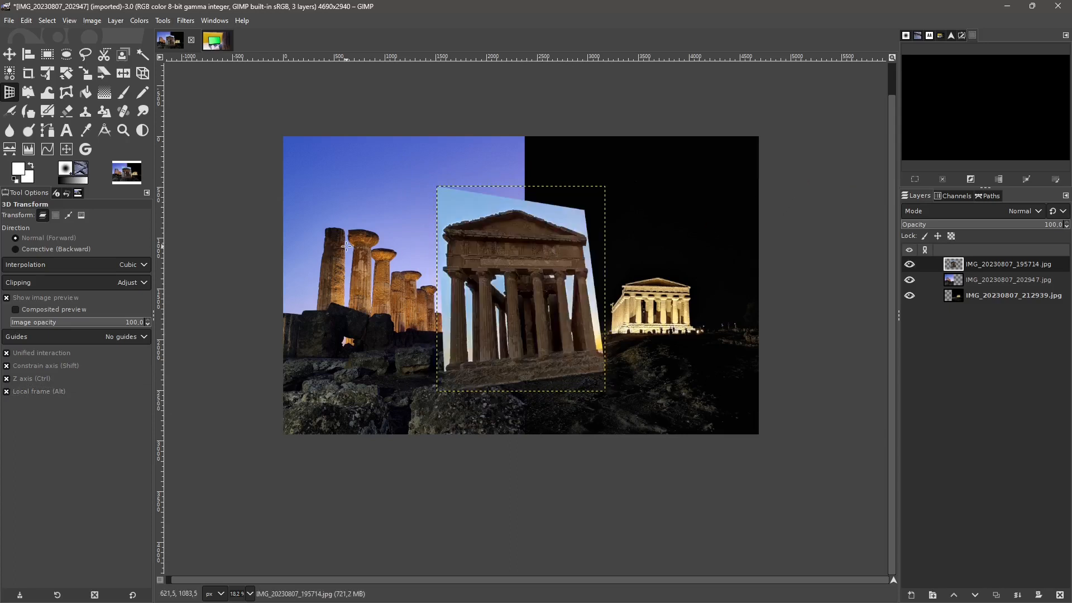
{"action": "left_click", "coordinate": [402, 115]}
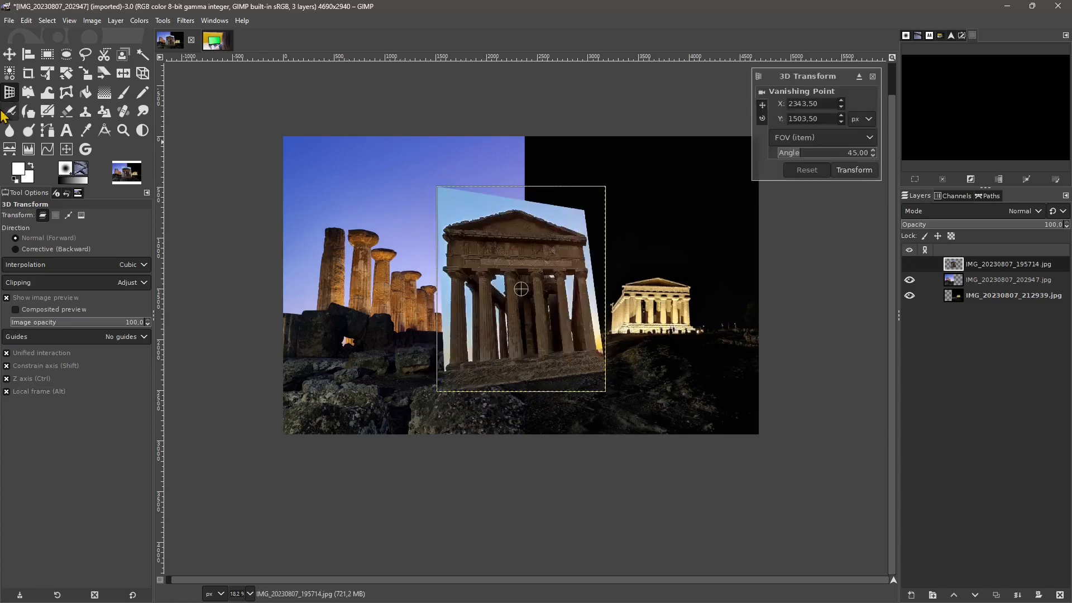
- Activate Handle Transform and merge all visible layers into one layer, expanded as necessary
{"action": "left_click", "coordinate": [31, 98]}
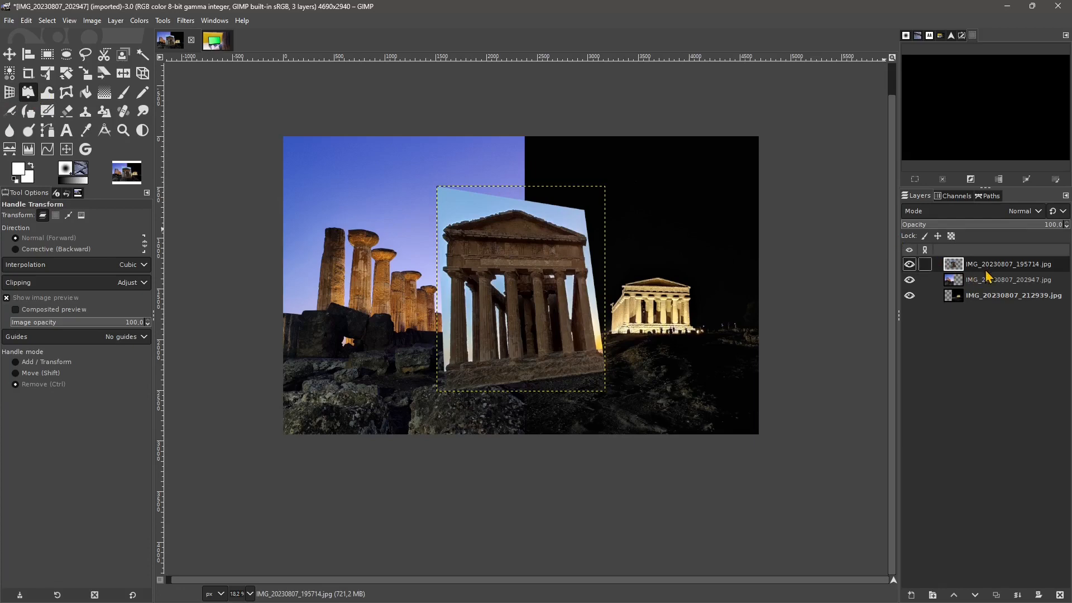
{"action": "left_click", "coordinate": [980, 297]}
{"action": "left_click", "coordinate": [983, 272]}
{"action": "right_click", "coordinate": [983, 272]}
{"action": "left_click", "coordinate": [909, 400]}
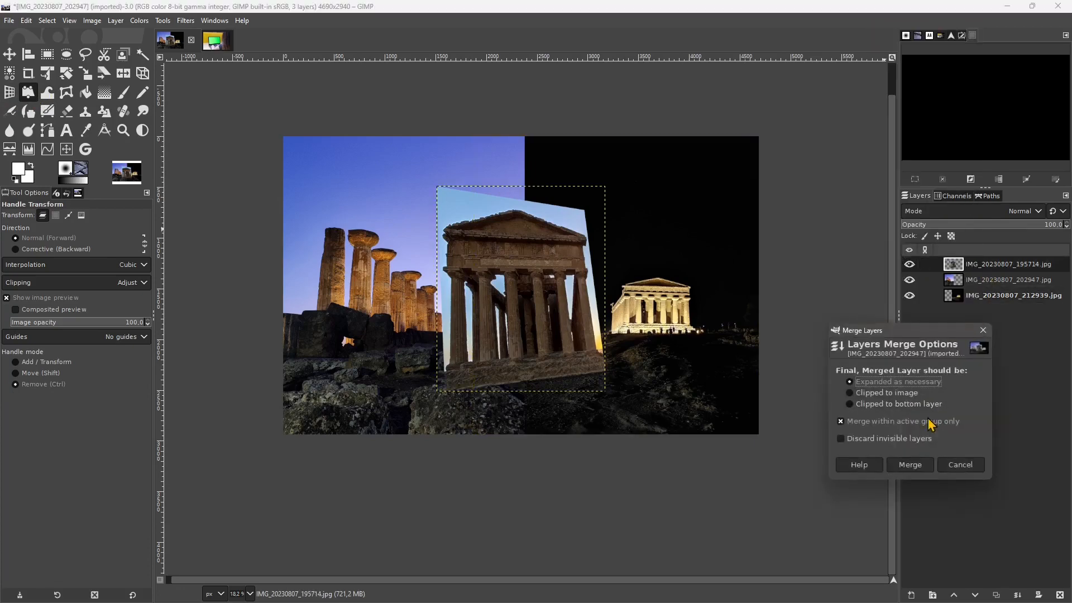
{"action": "left_click", "coordinate": [905, 457]}
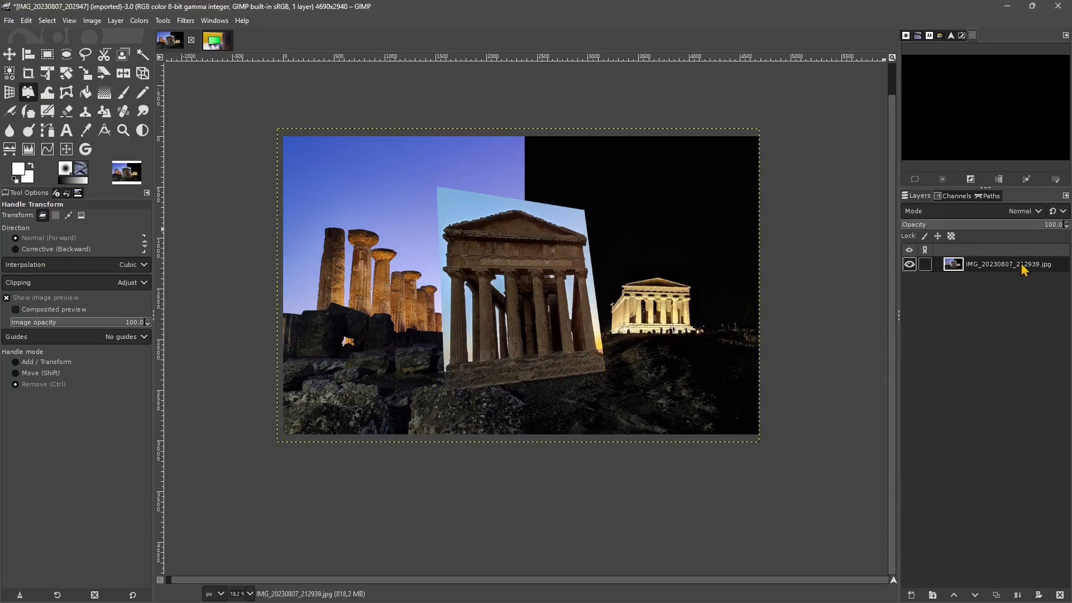
- Paste the merged temple composite into the pc screen green image as a new layer
{"action": "left_click", "coordinate": [222, 46]}
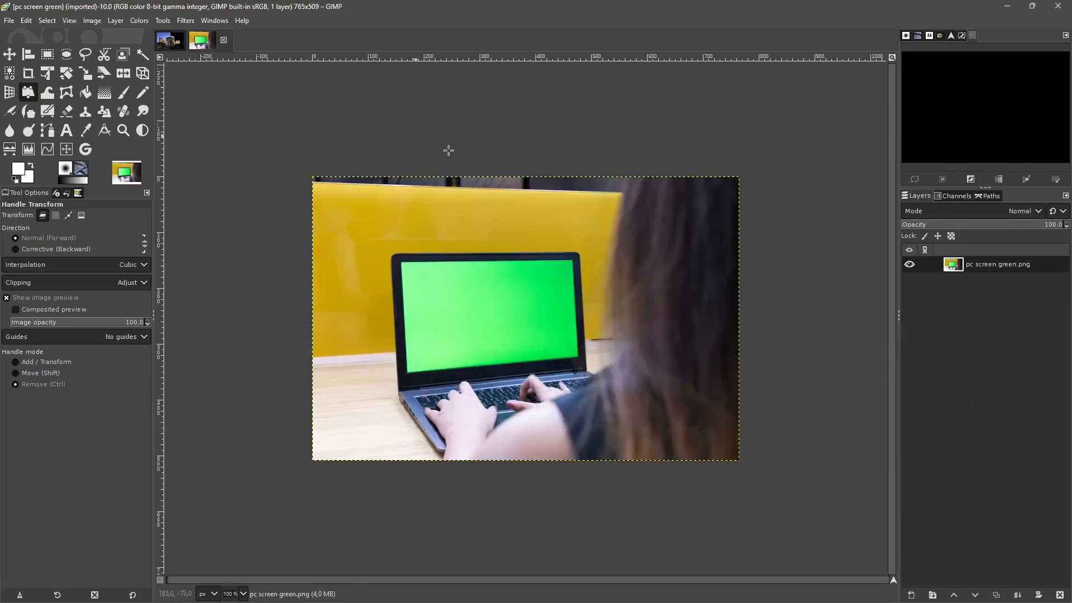
{"action": "key", "text": "ctrl+v"}
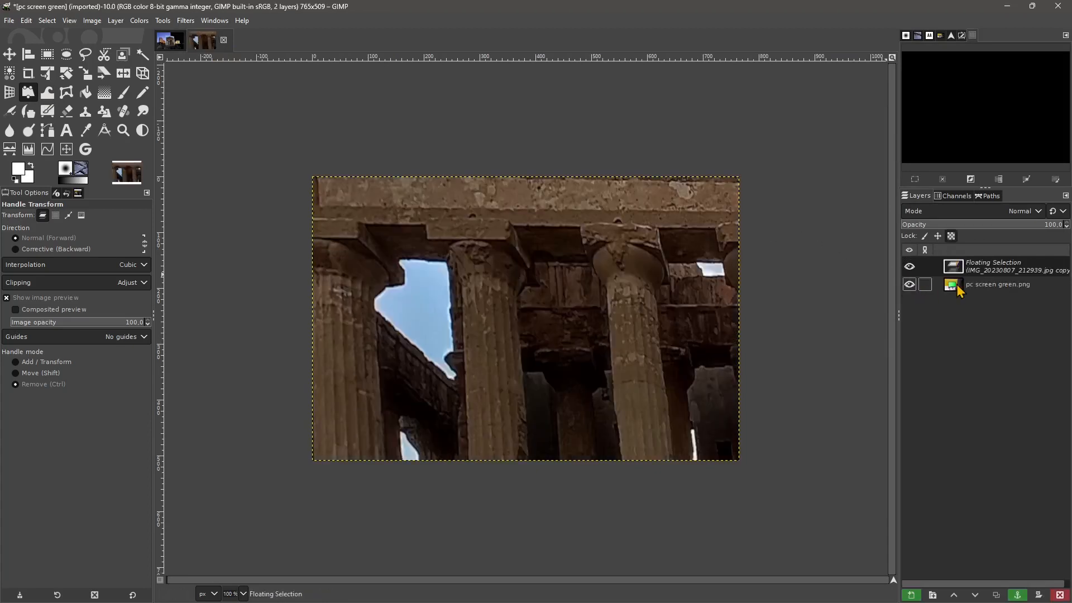
{"action": "left_click", "coordinate": [912, 595]}
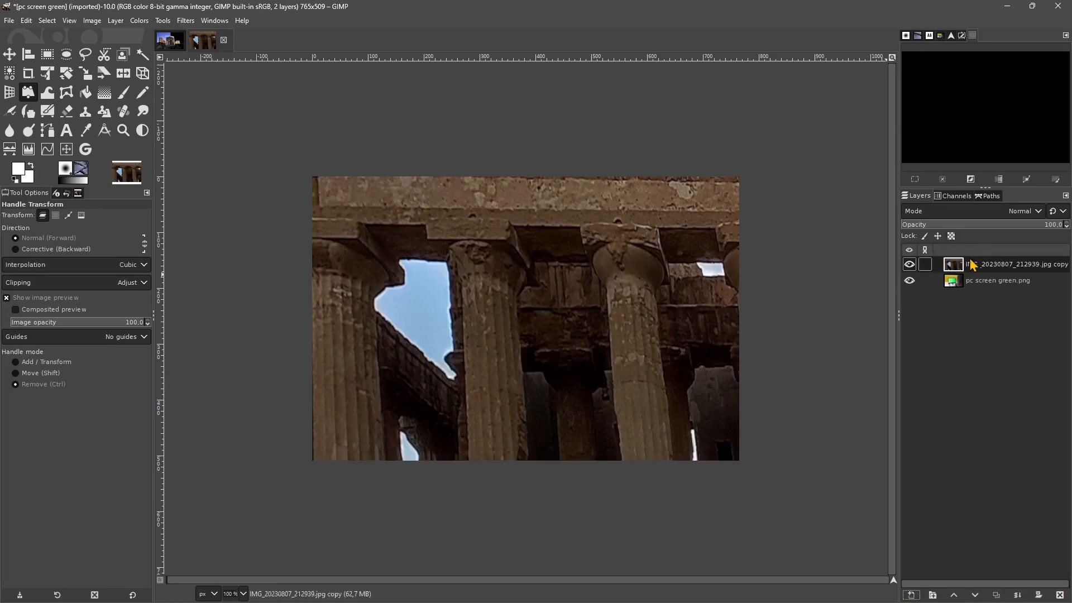
- Try to shrink the pasted composite layer freely from two opposite corners with Unified Transform
{"action": "scroll", "coordinate": [500, 301], "scroll_direction": "down", "scroll_amount": 3, "text": "ctrl"}
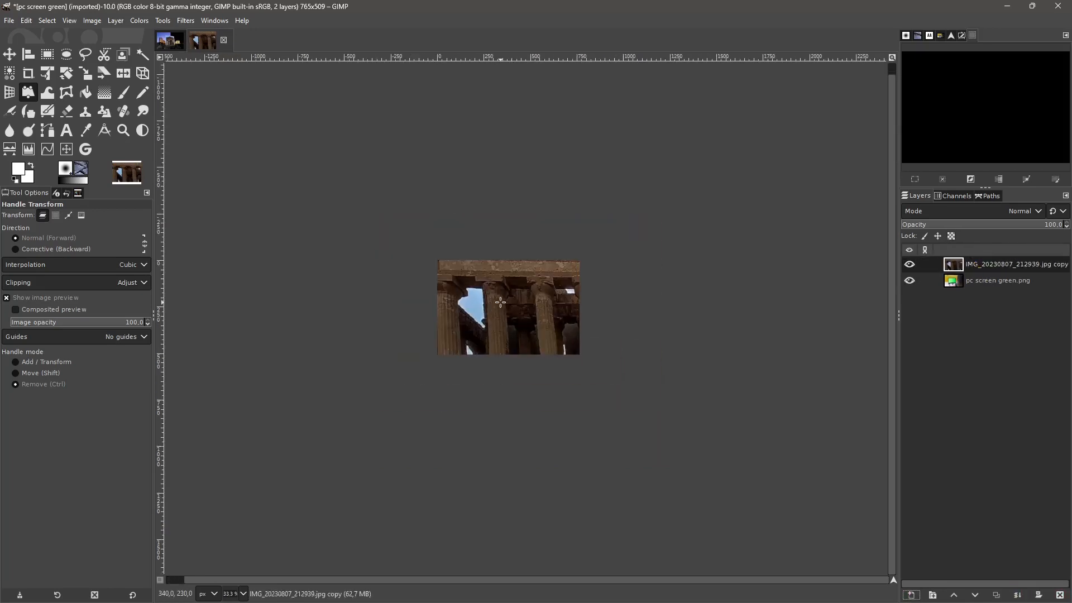
{"action": "left_click", "coordinate": [500, 302]}
{"action": "scroll", "coordinate": [500, 301], "scroll_direction": "down", "scroll_amount": 2, "text": "ctrl"}
{"action": "left_click", "coordinate": [48, 75]}
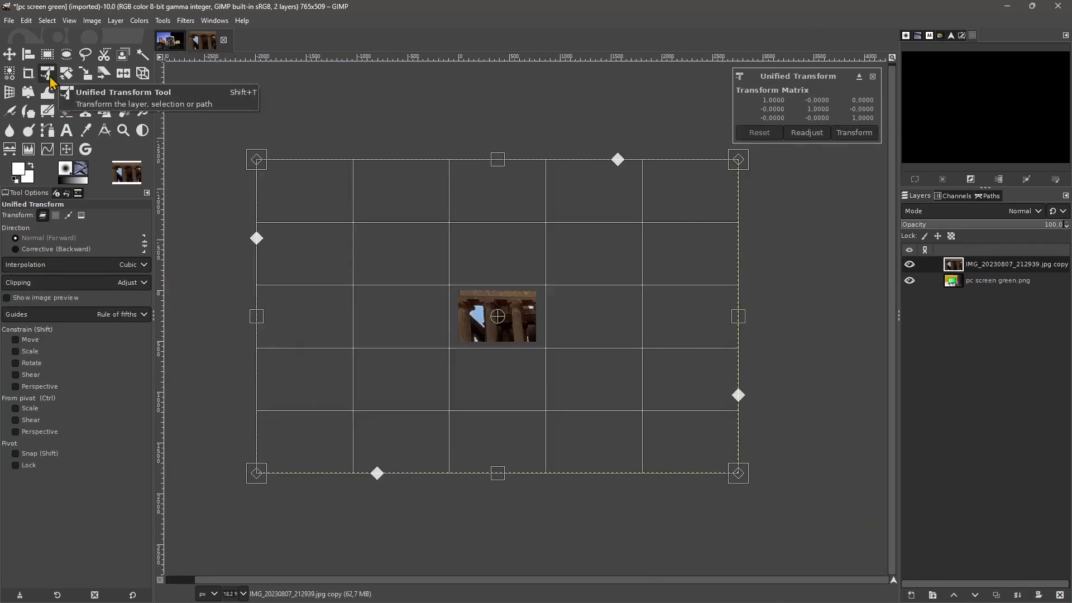
{"action": "left_click_drag", "start_coordinate": [269, 159], "coordinate": [497, 316]}
{"action": "left_click_drag", "start_coordinate": [739, 474], "coordinate": [554, 379]}
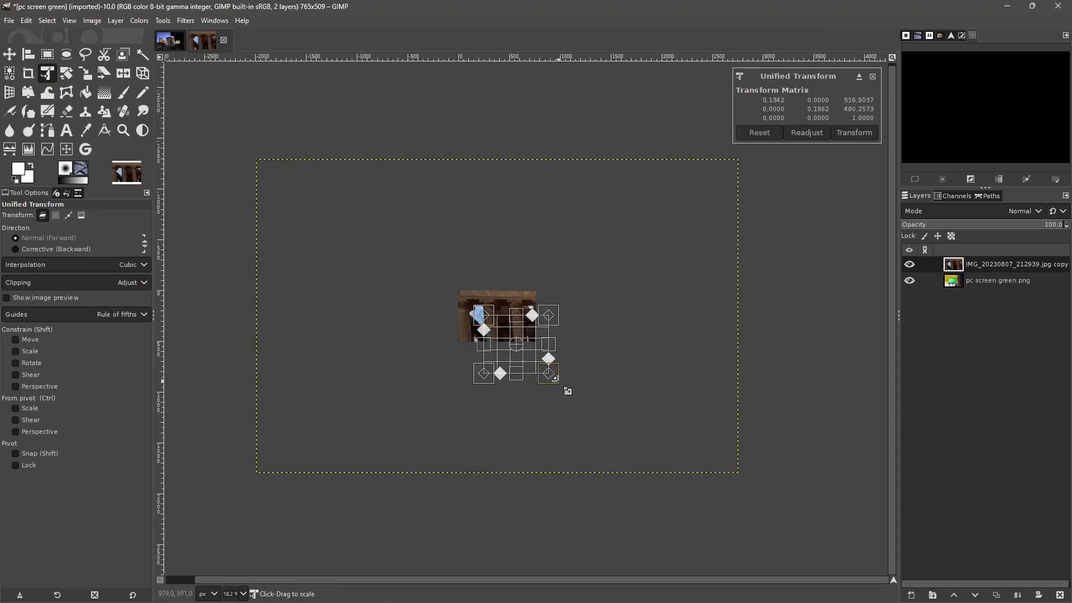
{"action": "scroll", "coordinate": [530, 365], "scroll_direction": "up", "scroll_amount": 5, "text": "ctrl"}
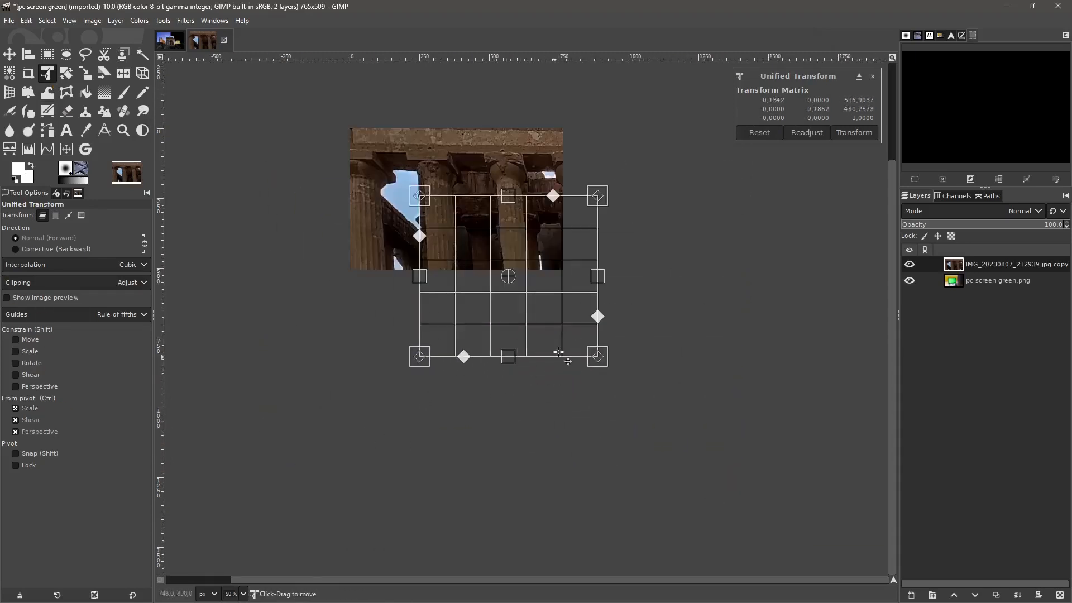
{"action": "scroll", "coordinate": [539, 319], "scroll_direction": "down", "scroll_amount": 1, "text": "ctrl"}
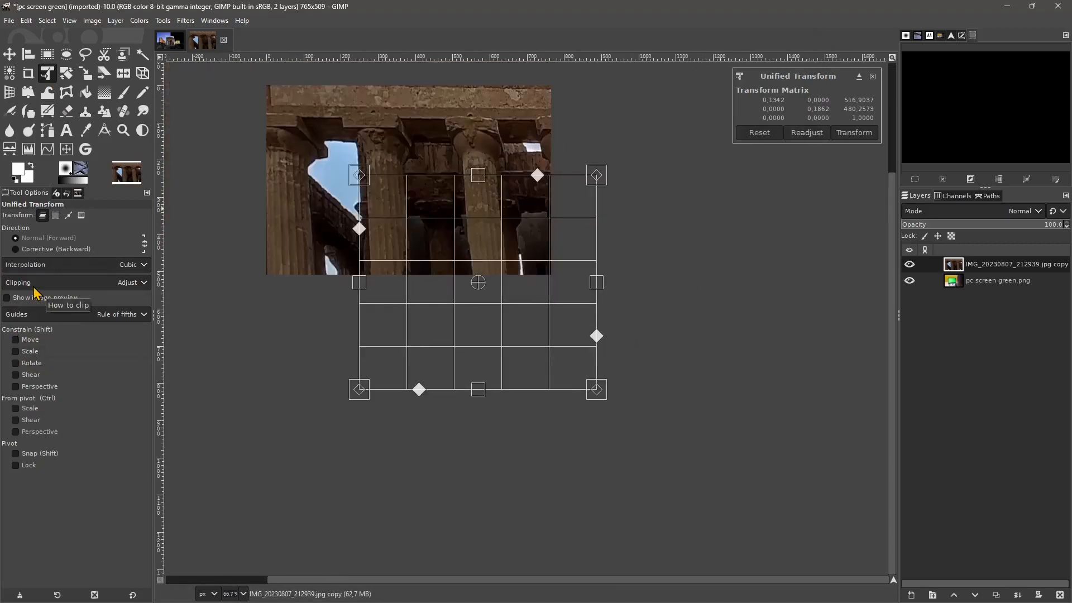
- Constrain scaling to the aspect ratio and try pulling the transform box's lower-left corner outward
{"action": "left_click", "coordinate": [55, 353]}
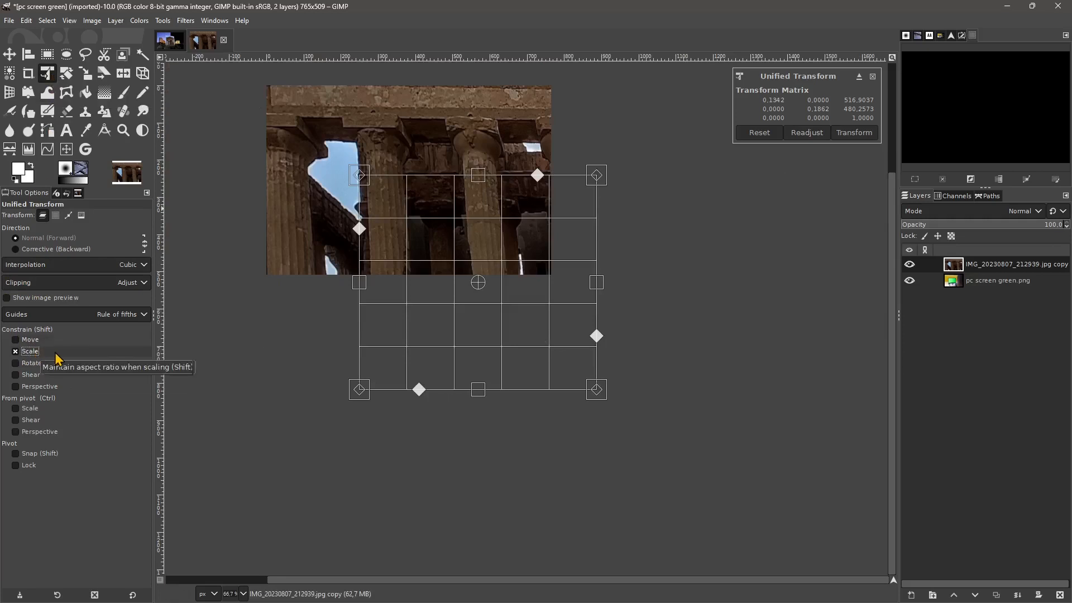
{"action": "left_click_drag", "start_coordinate": [361, 394], "coordinate": [280, 426]}
{"action": "key", "text": "ctrl"}
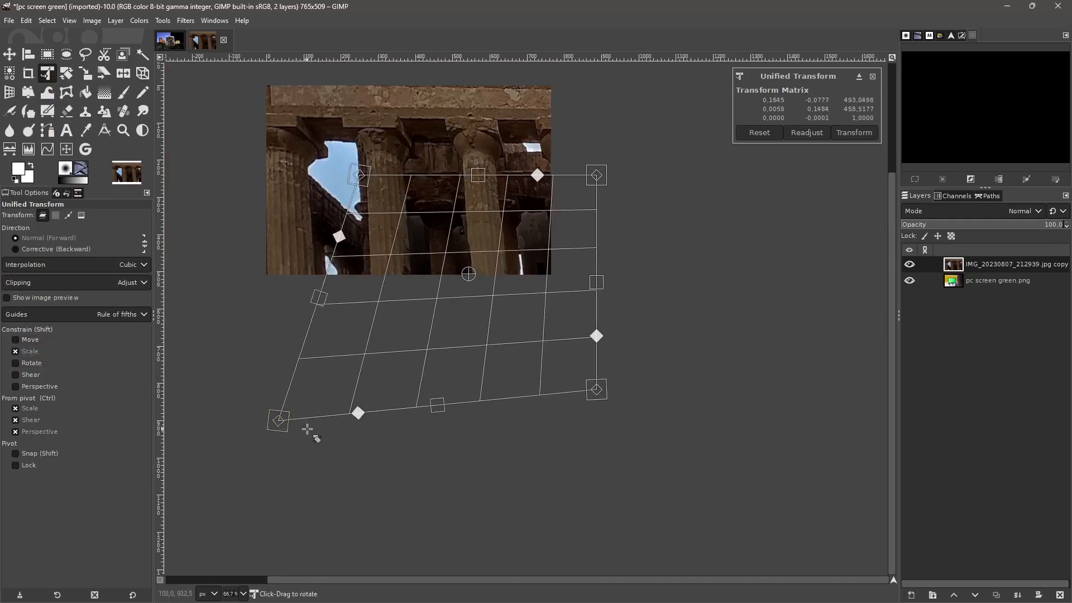
- Undo the corner changes made to the pasted layer's Unified Transform box
{"action": "key", "text": "ctrl+z"}
{"action": "key", "text": "ctrl+z"}
{"action": "scroll", "coordinate": [376, 362], "scroll_direction": "down", "scroll_amount": 4}
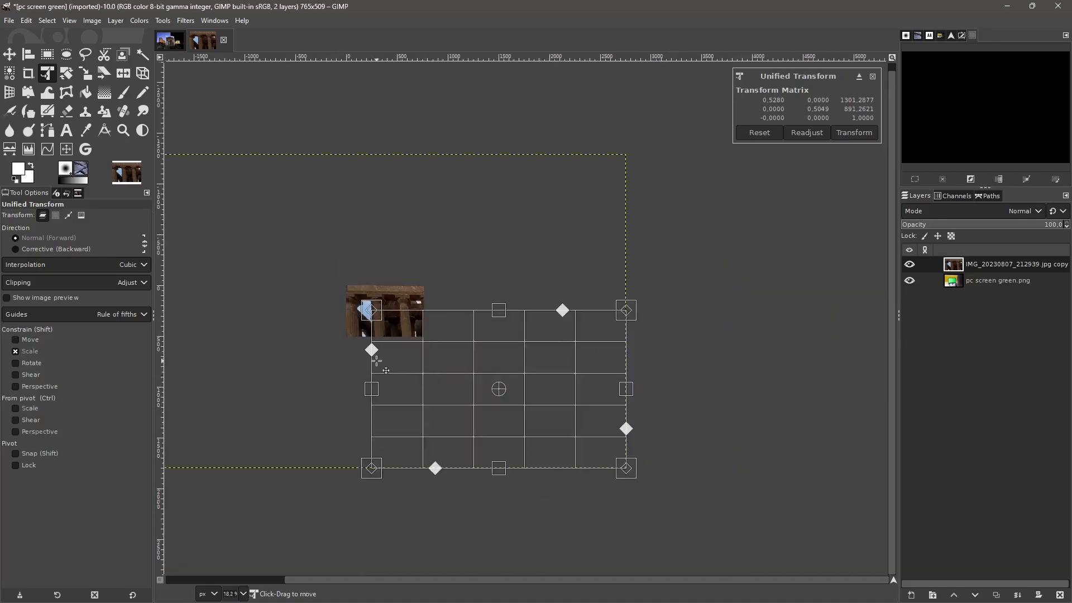
{"action": "key", "text": "ctrl+z"}
{"action": "scroll", "coordinate": [720, 412], "scroll_direction": "down", "scroll_amount": 2}
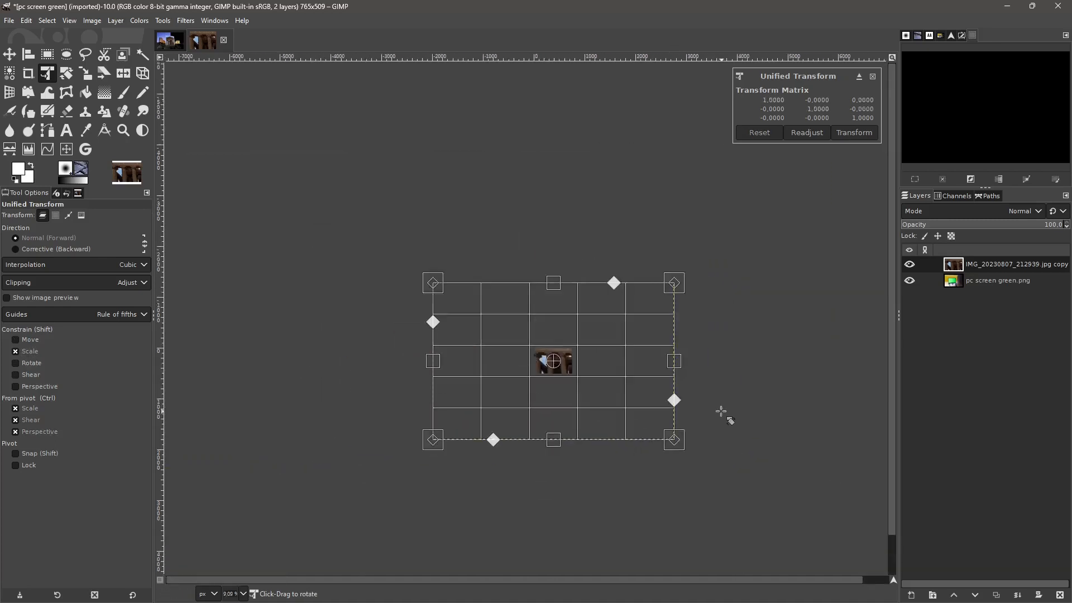
- Shrink the pasted layer proportionally to about 0.088 of its size over the laptop photo and apply the transform
{"action": "scroll", "coordinate": [340, 372], "scroll_direction": "up", "scroll_amount": 1}
{"action": "scroll", "coordinate": [837, 421], "scroll_direction": "up", "scroll_amount": 1}
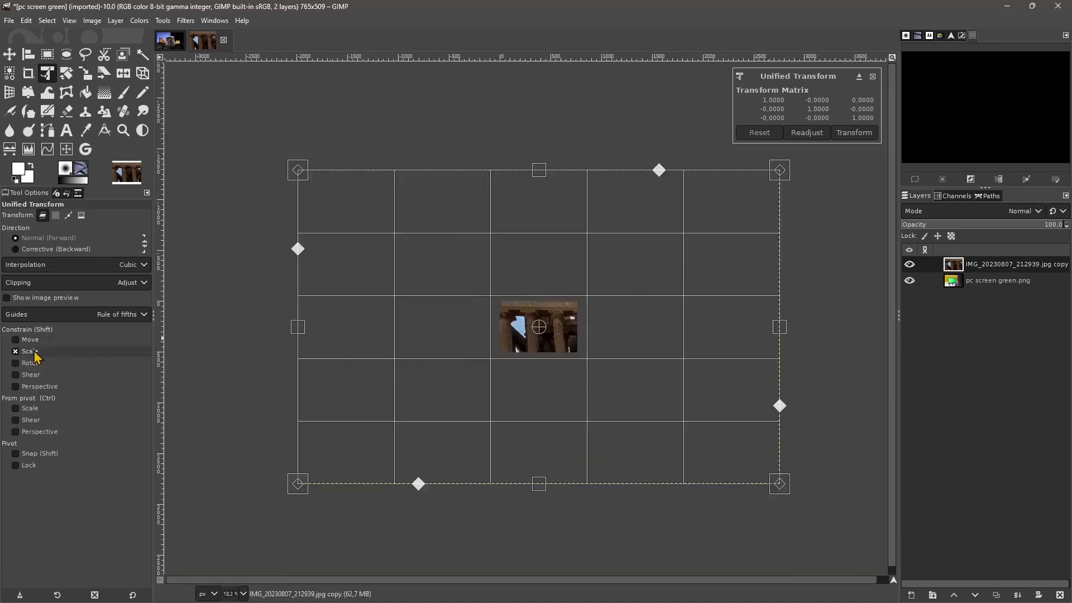
{"action": "left_click_drag", "start_coordinate": [297, 480], "coordinate": [502, 348]}
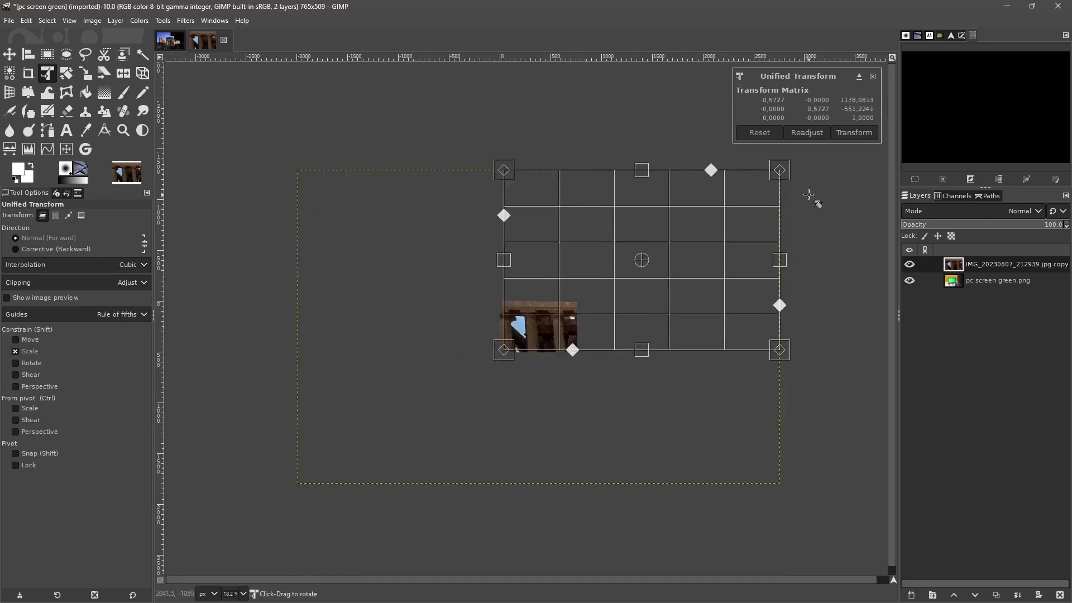
{"action": "left_click_drag", "start_coordinate": [785, 168], "coordinate": [581, 354]}
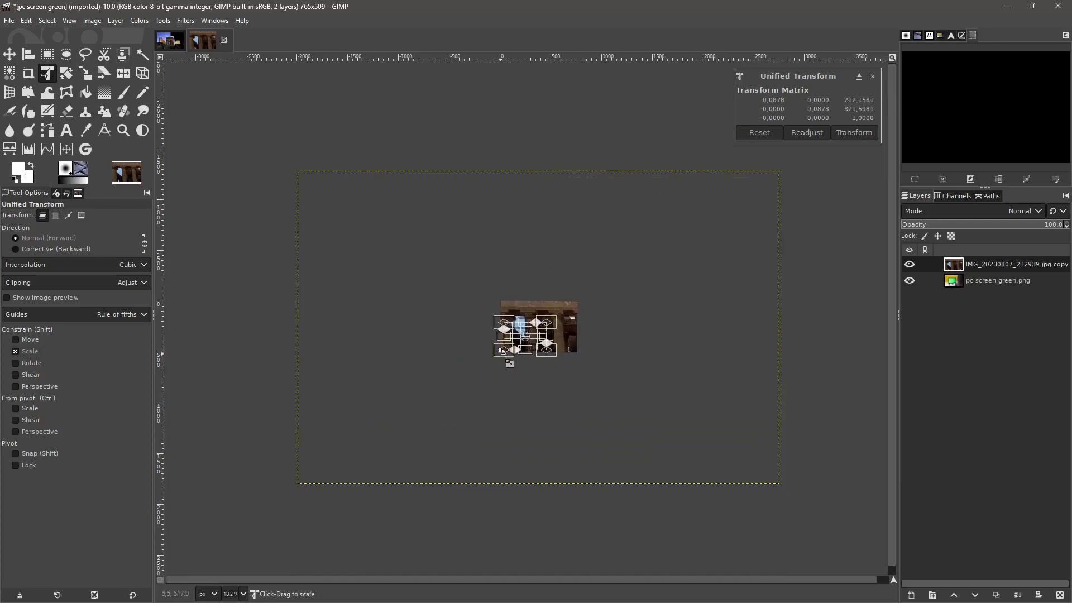
{"action": "scroll", "coordinate": [517, 394], "scroll_direction": "up", "scroll_amount": 4}
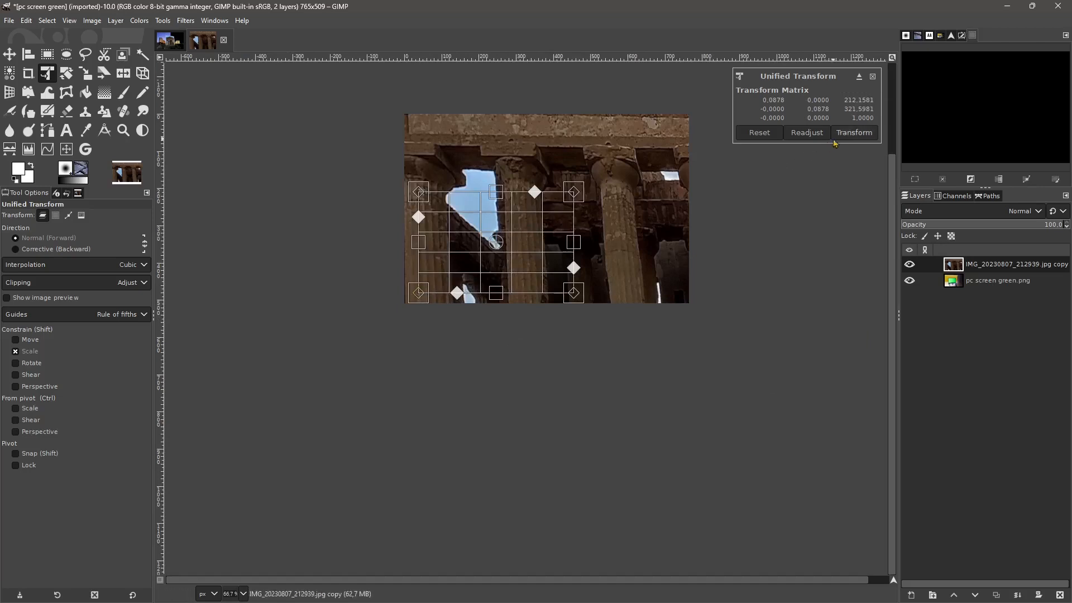
{"action": "left_click", "coordinate": [847, 136]}
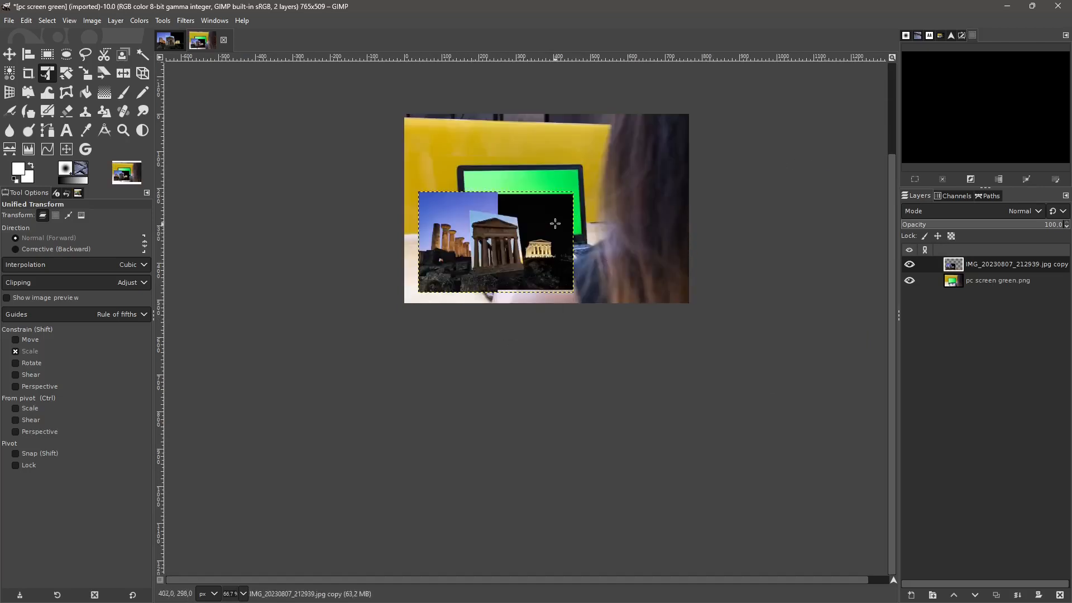
{"action": "scroll", "coordinate": [555, 223], "scroll_direction": "up", "scroll_amount": 1}
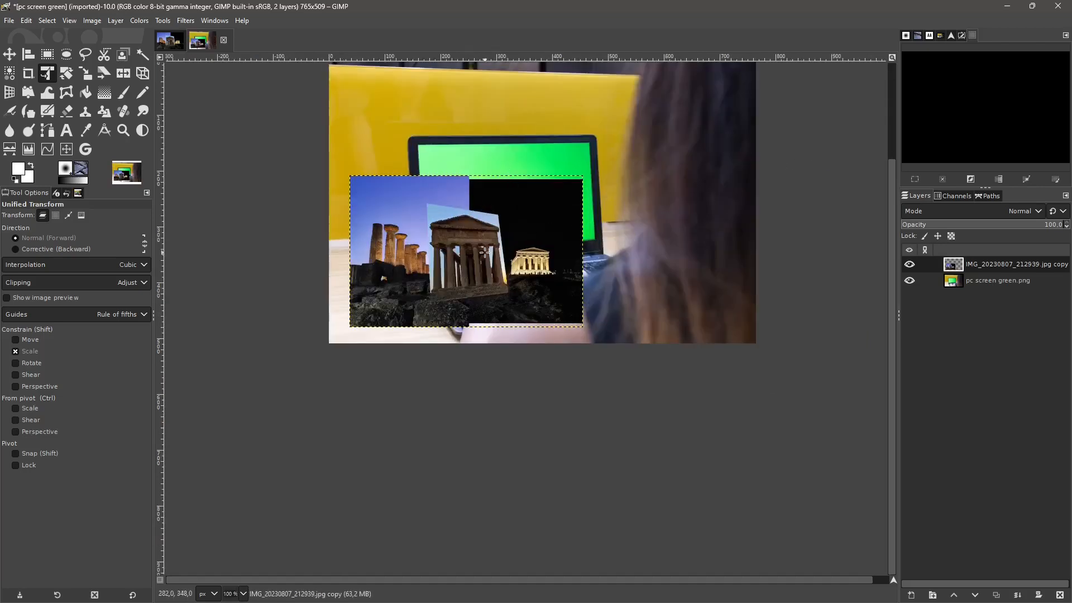
{"action": "scroll", "coordinate": [485, 252], "scroll_direction": "up", "scroll_amount": 1}
{"action": "left_click_drag", "start_coordinate": [471, 244], "coordinate": [494, 335]}
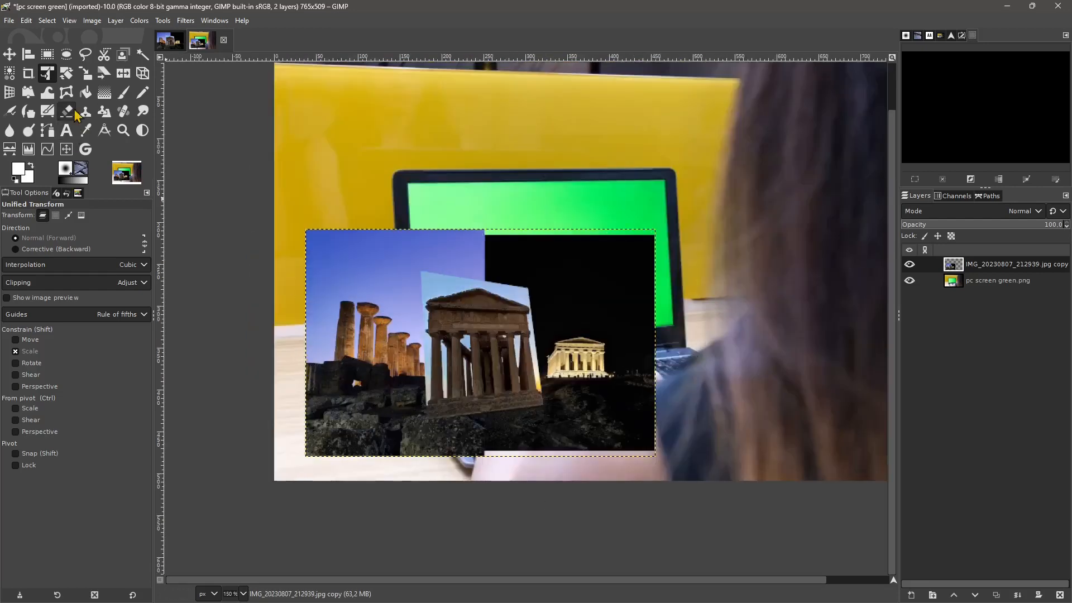
- Crop only the pasted composite layer to about 390 × 240 px, trimming its uneven edges
{"action": "left_click", "coordinate": [28, 73]}
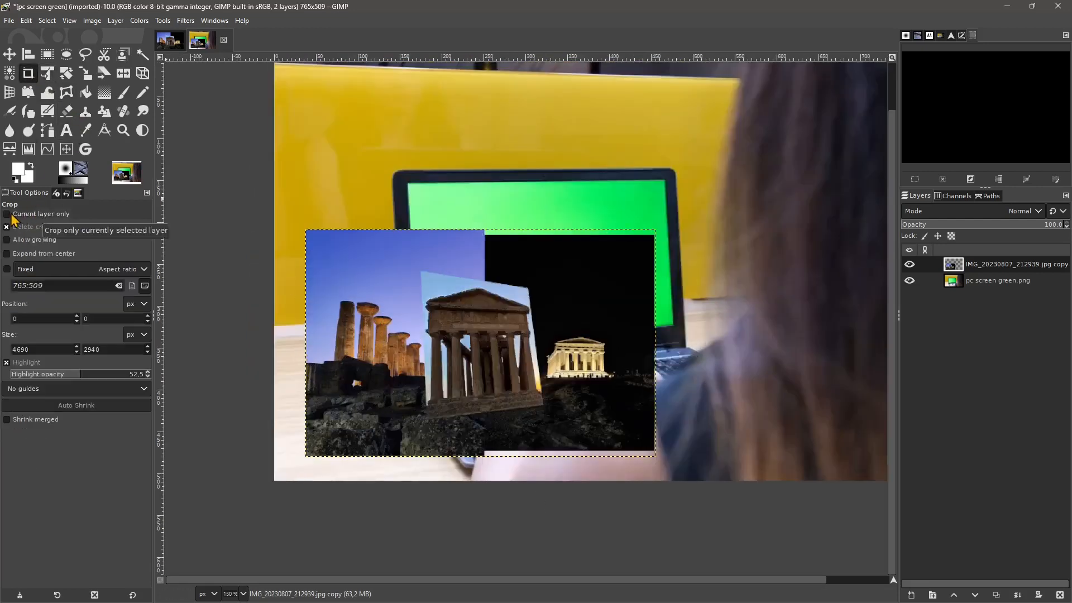
{"action": "left_click", "coordinate": [10, 215]}
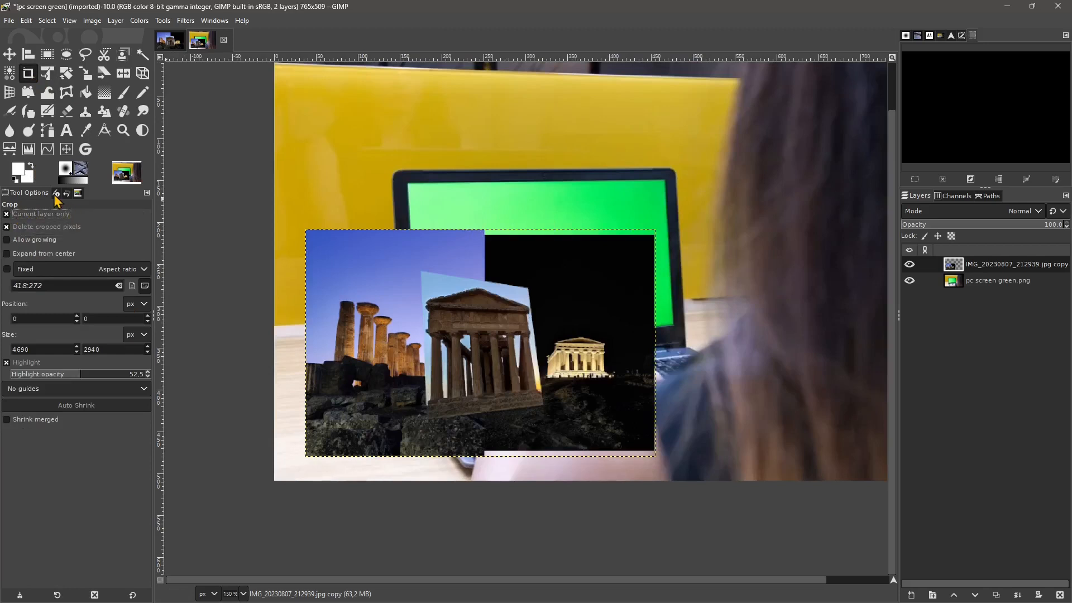
{"action": "left_click_drag", "start_coordinate": [320, 240], "coordinate": [641, 439]}
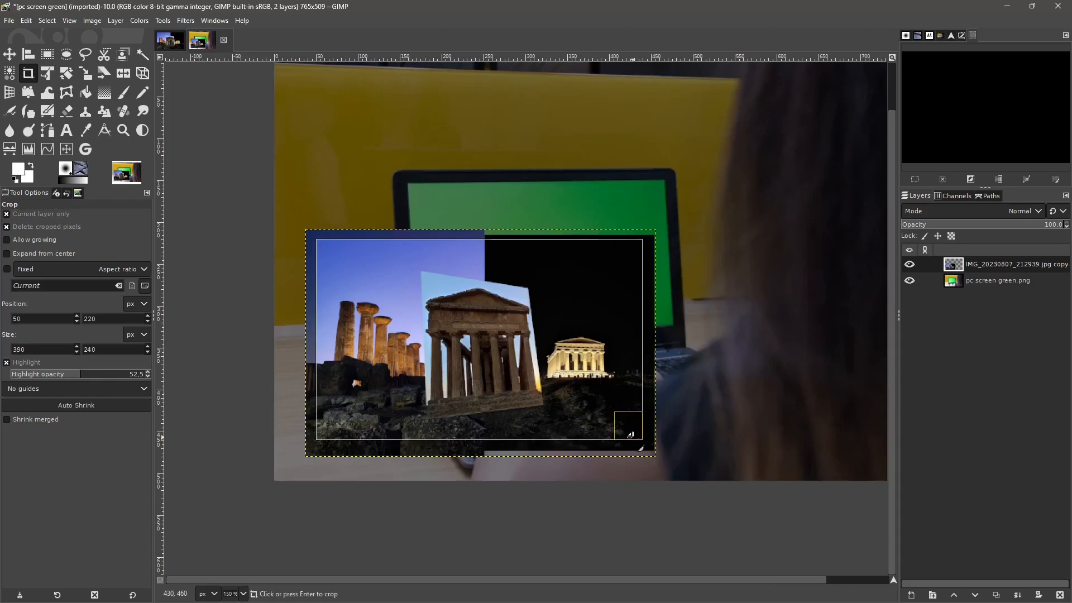
{"action": "left_click", "coordinate": [632, 437]}
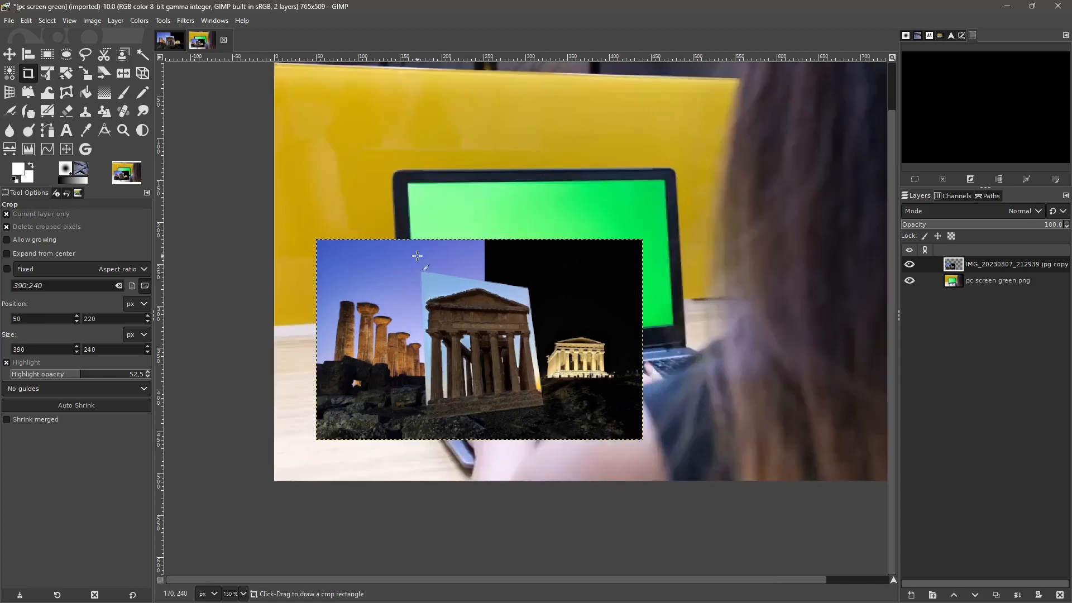
- Start a Handle Transform on the composite layer with default tool options and add a handle near each of its four corners
{"action": "left_click", "coordinate": [29, 94]}
{"action": "left_click", "coordinate": [356, 267]}
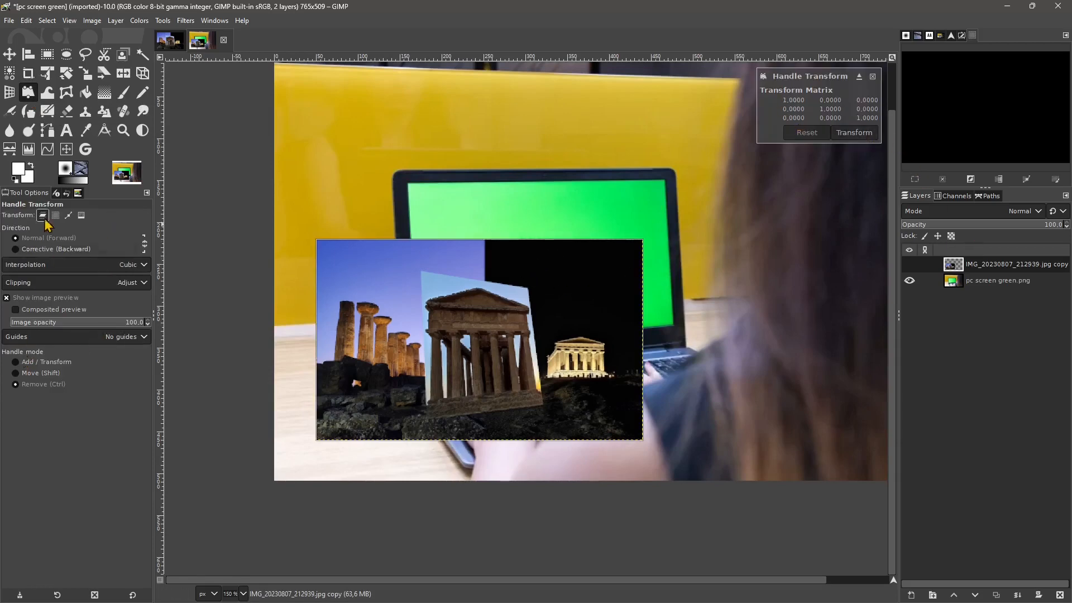
{"action": "left_click", "coordinate": [132, 595]}
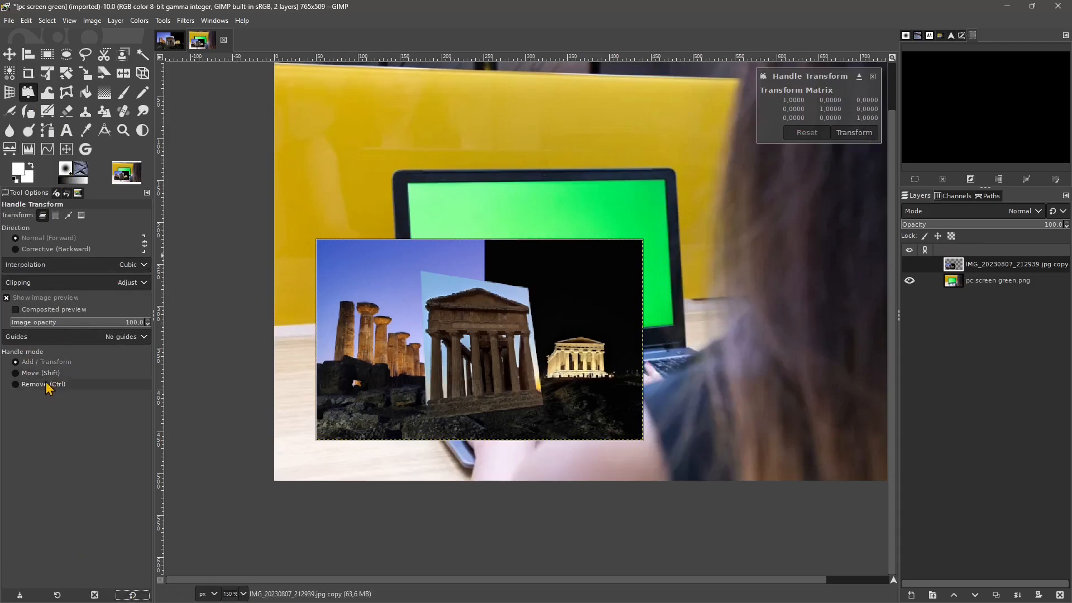
{"action": "left_click", "coordinate": [324, 247]}
{"action": "left_click", "coordinate": [634, 247]}
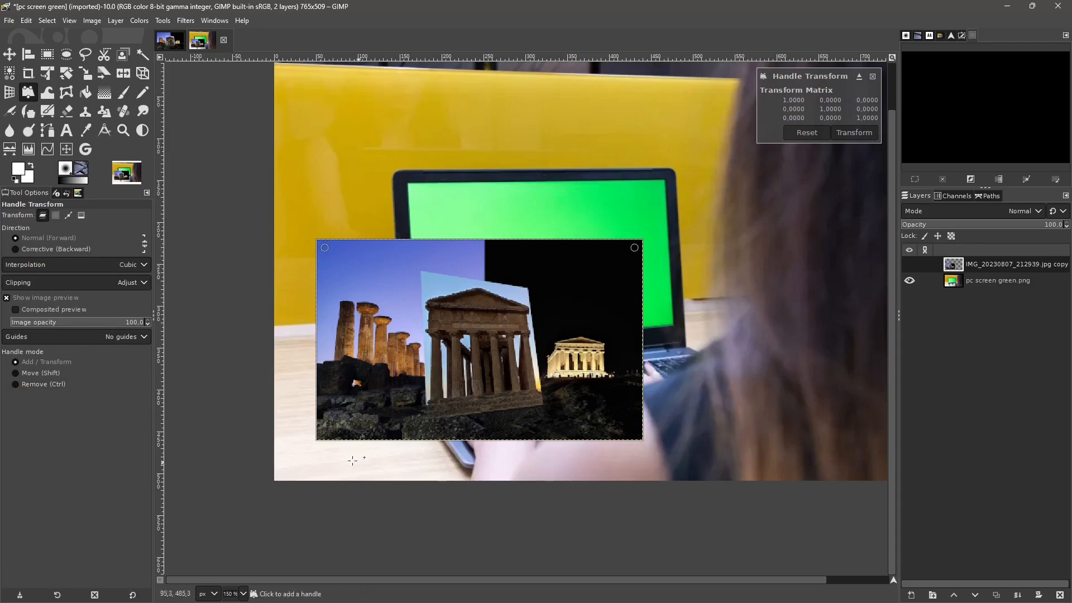
{"action": "left_click", "coordinate": [324, 433]}
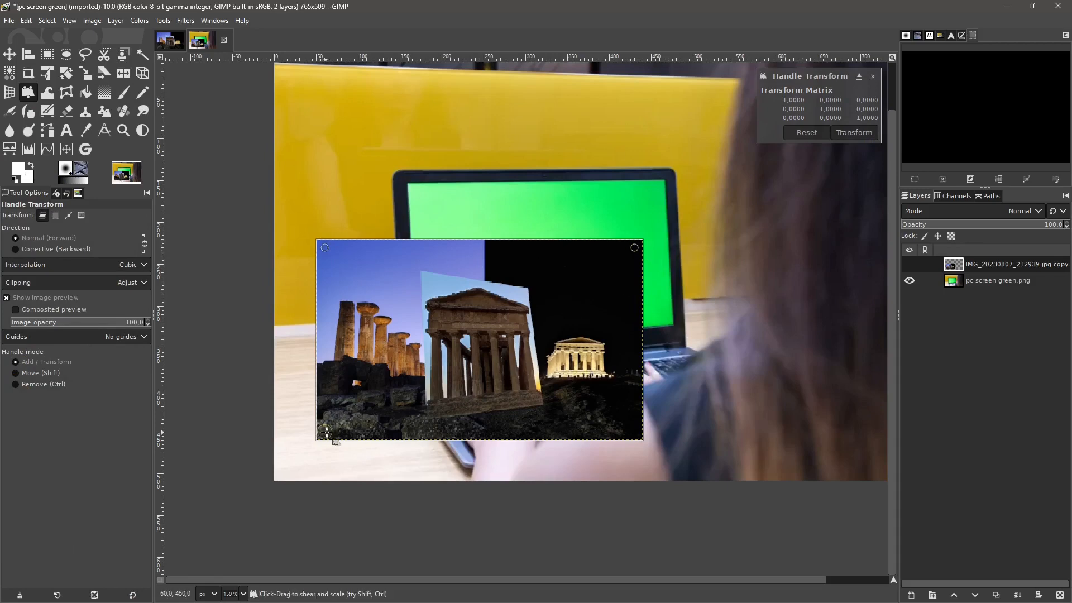
{"action": "left_click", "coordinate": [634, 432]}
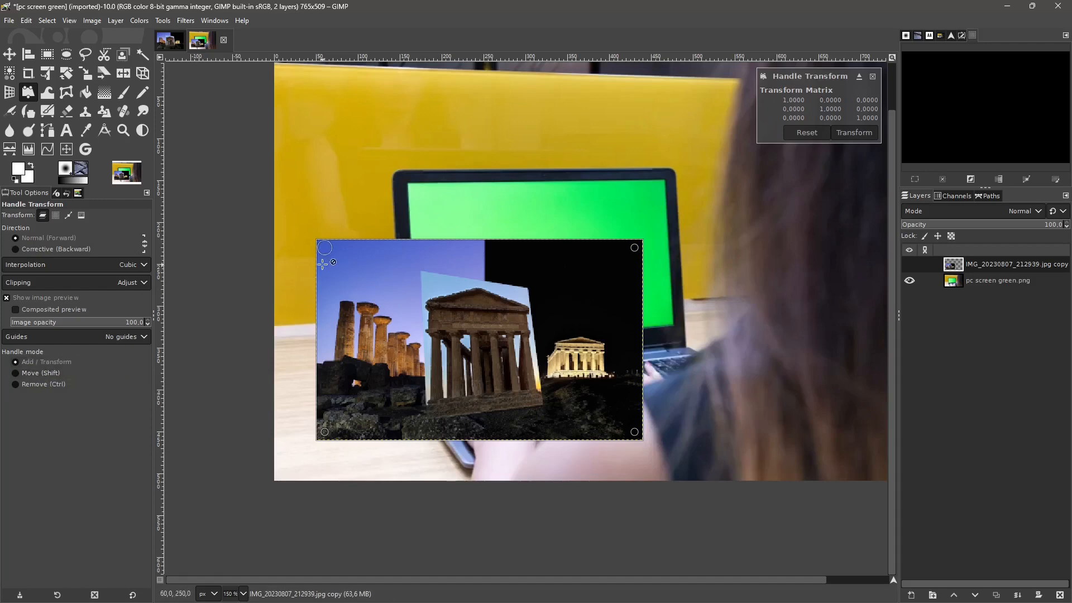
- Try the Remove handle mode and return to Add / Transform
{"action": "key", "text": "shift"}
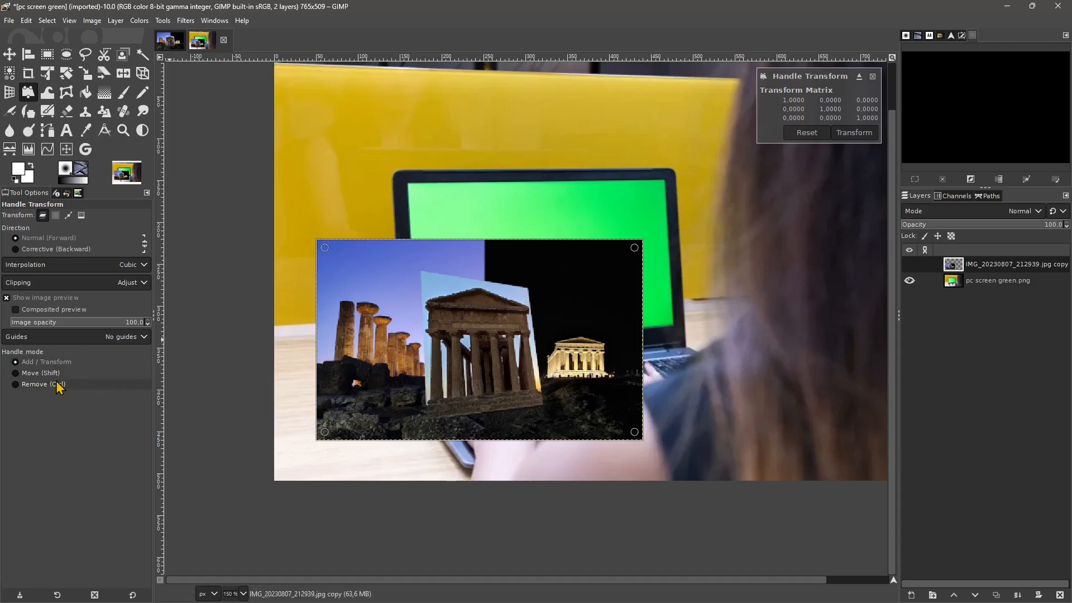
{"action": "left_click", "coordinate": [37, 386]}
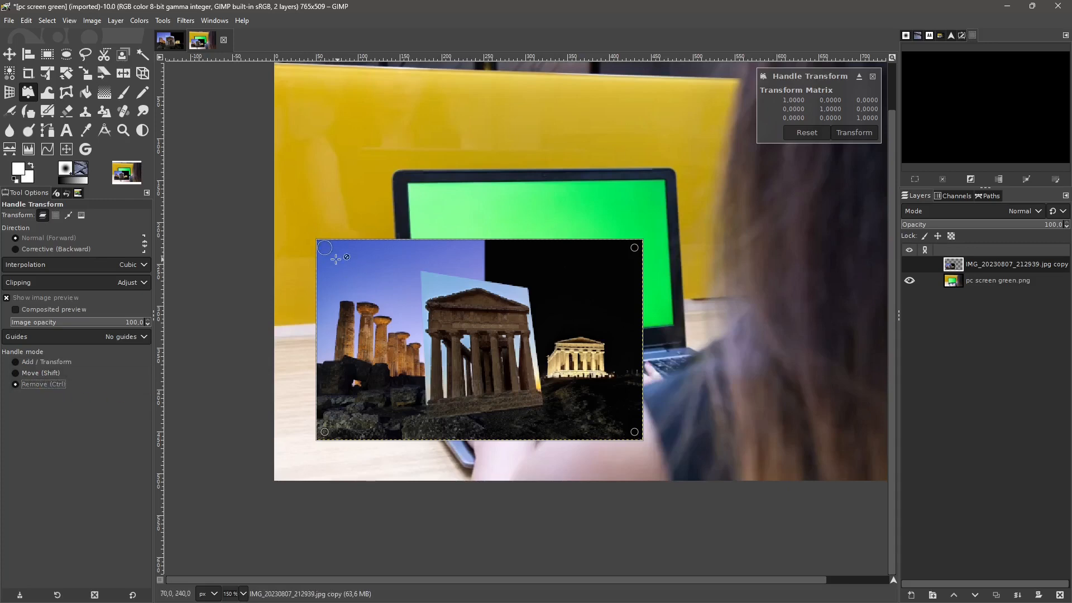
{"action": "left_click", "coordinate": [24, 363]}
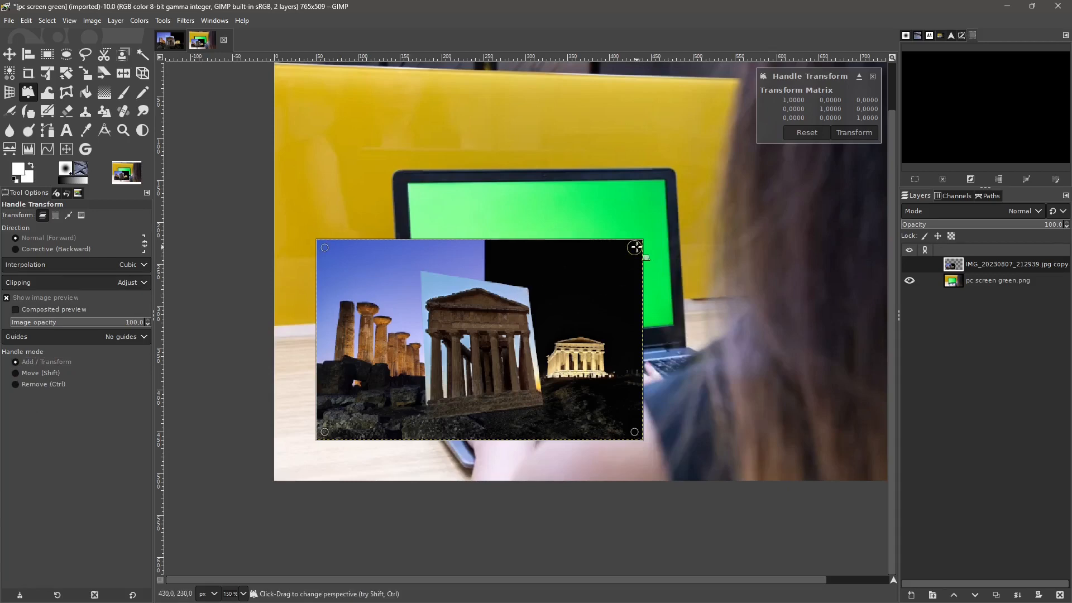
- Fit the composite's four corner handles onto the green laptop screen, apply the transform, and undo it
{"action": "left_click_drag", "start_coordinate": [634, 247], "coordinate": [651, 197]}
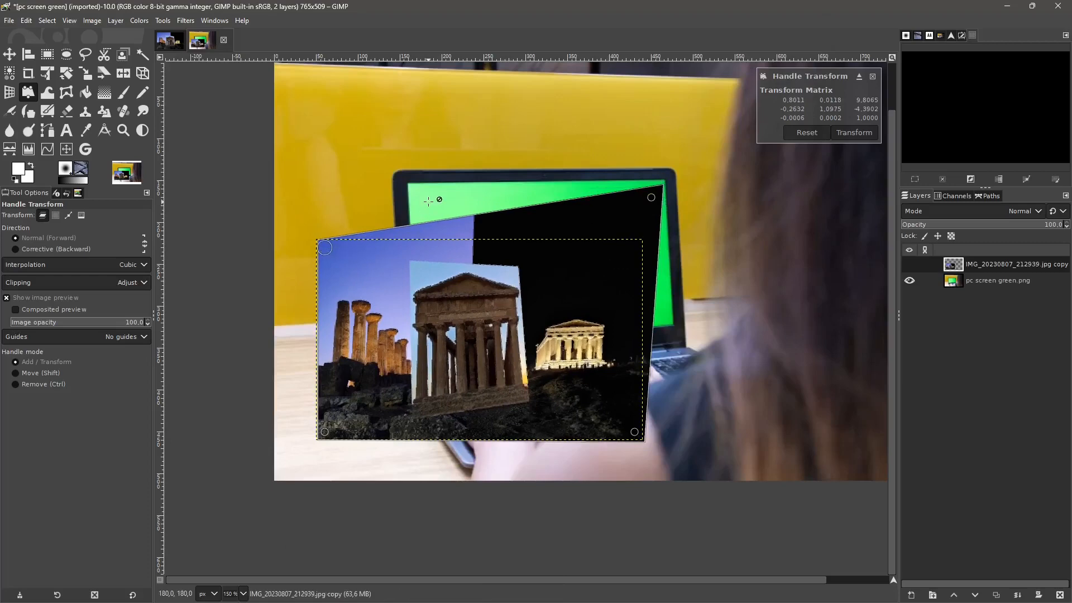
{"action": "left_click_drag", "start_coordinate": [324, 247], "coordinate": [416, 189]}
{"action": "left_click_drag", "start_coordinate": [324, 432], "coordinate": [416, 339]}
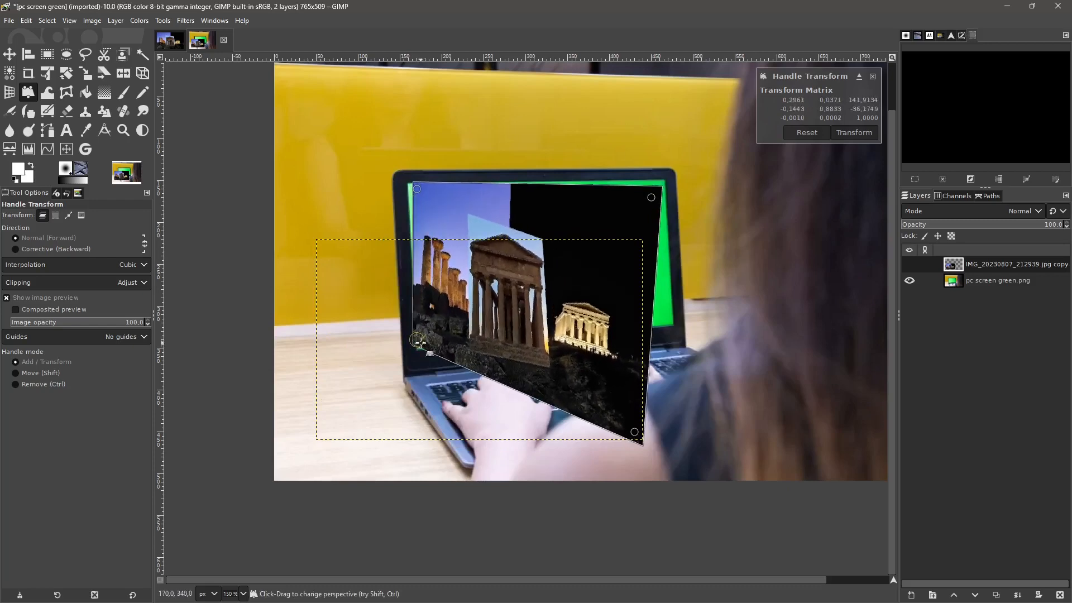
{"action": "left_click_drag", "start_coordinate": [645, 441], "coordinate": [667, 325]}
{"action": "left_click_drag", "start_coordinate": [659, 182], "coordinate": [660, 180]}
{"action": "left_click_drag", "start_coordinate": [417, 191], "coordinate": [408, 184]}
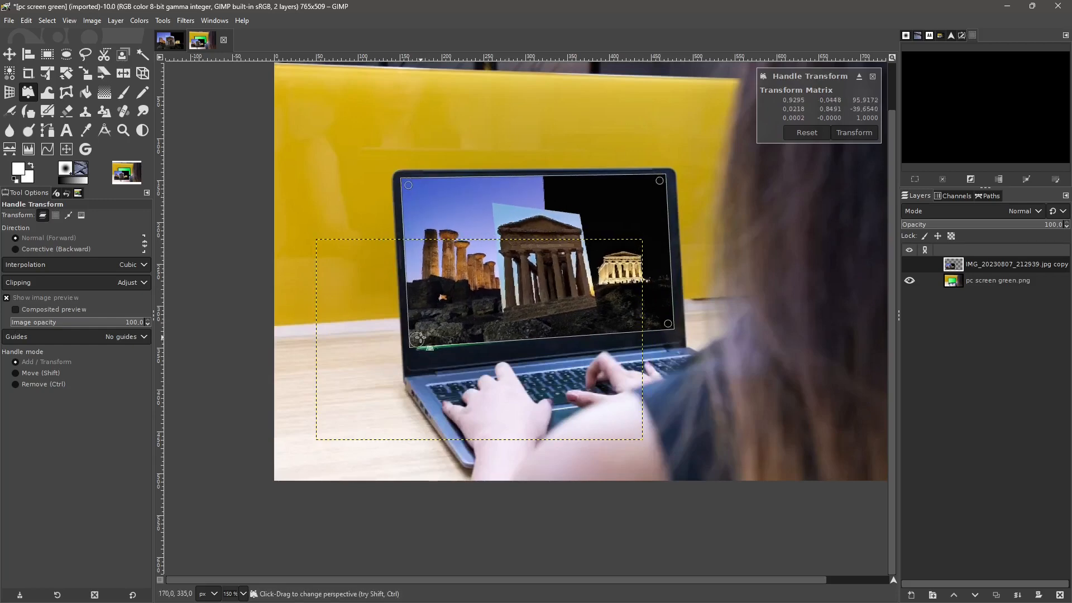
{"action": "left_click_drag", "start_coordinate": [417, 339], "coordinate": [417, 347]}
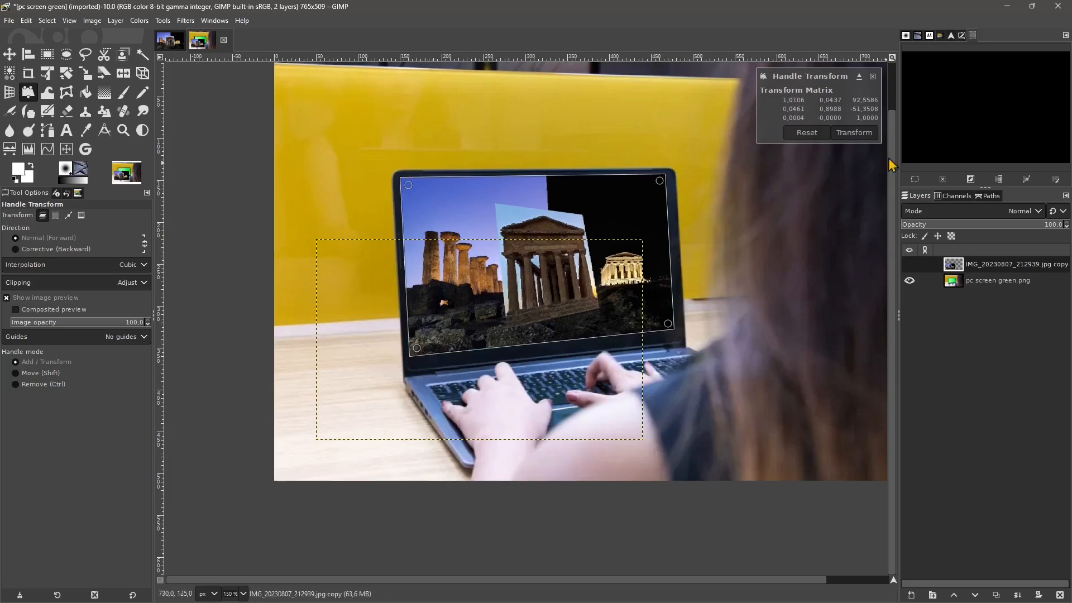
{"action": "left_click", "coordinate": [854, 133]}
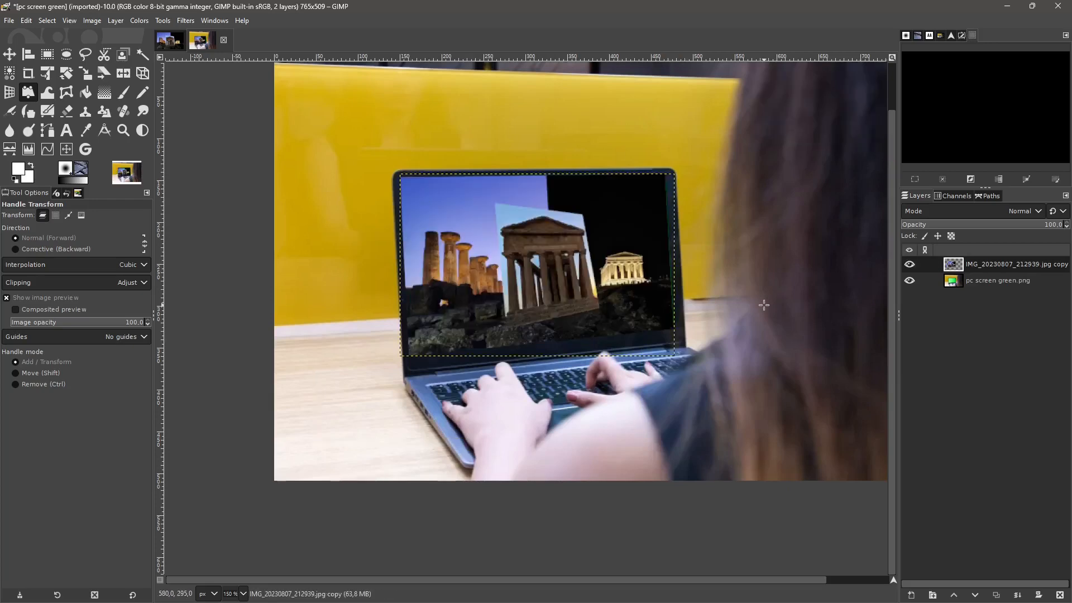
{"action": "key", "text": "ctrl+z"}
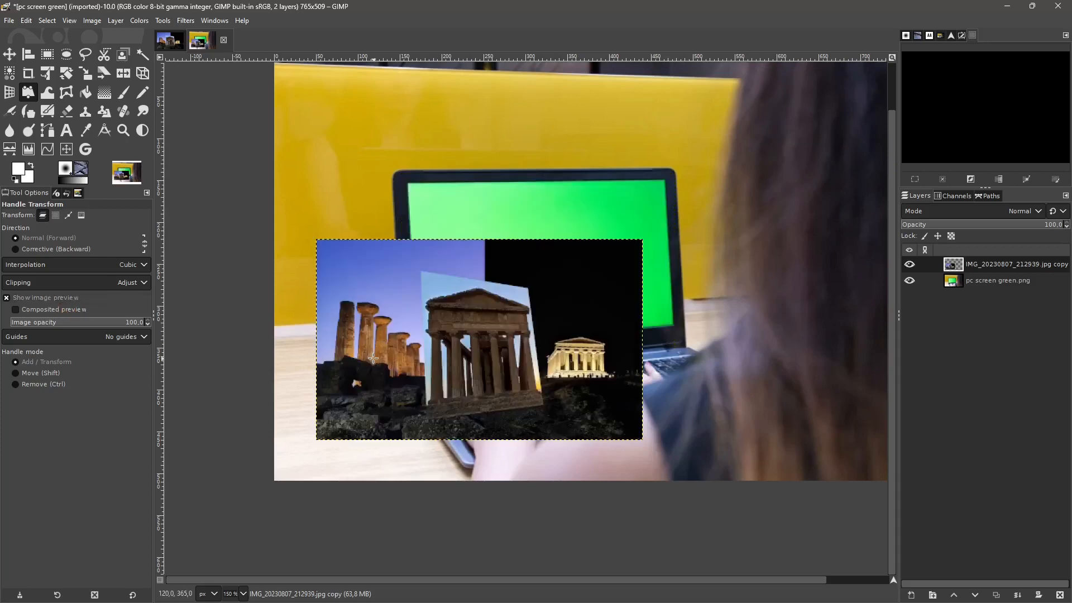
- Try a Warp Transform stroke in Move pixels mode across the temple composite and undo it
{"action": "left_click", "coordinate": [48, 94]}
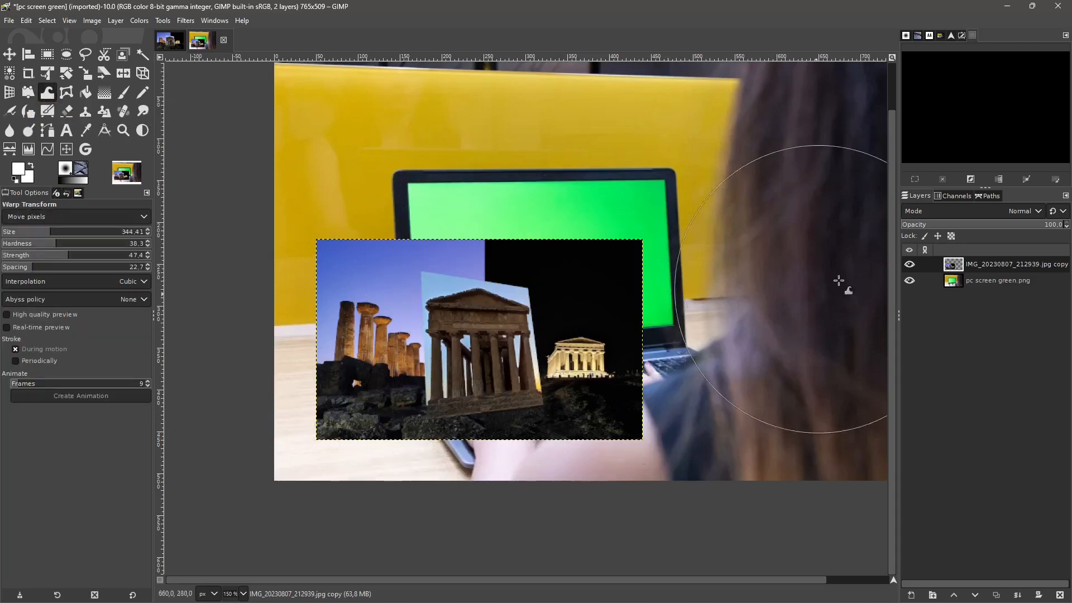
{"action": "mouse_move", "coordinate": [605, 318]}
{"action": "left_mouse_down"}
{"action": "mouse_move", "coordinate": [480, 325]}
{"action": "mouse_move", "coordinate": [462, 281]}
{"action": "mouse_move", "coordinate": [504, 360]}
{"action": "left_mouse_up"}
{"action": "key", "text": "ctrl+z"}
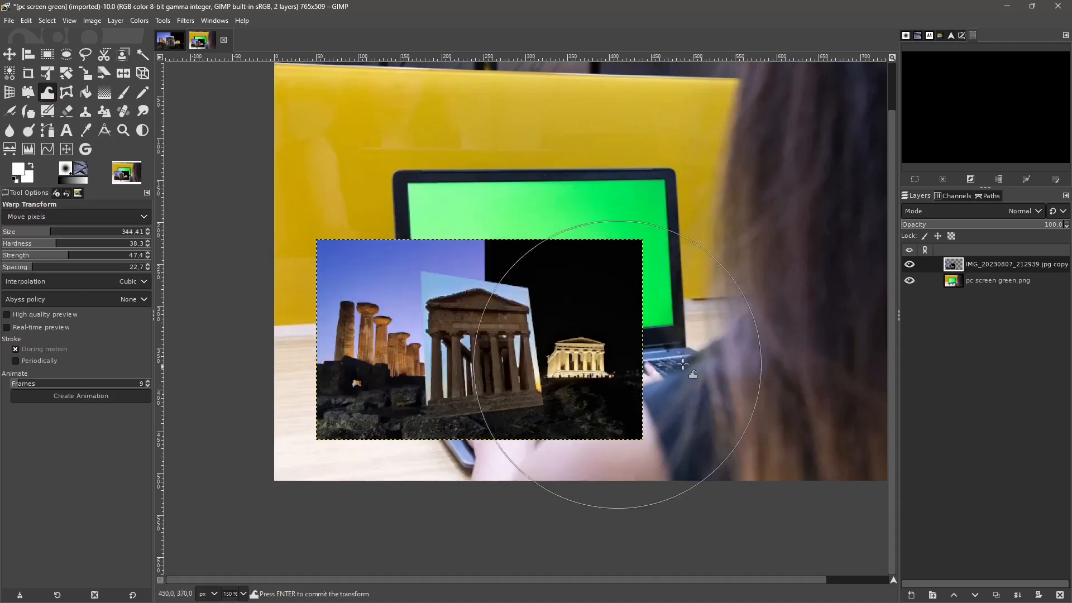
- Warp the woman's hair upward on the pc screen green.png layer
{"action": "left_click", "coordinate": [1002, 281]}
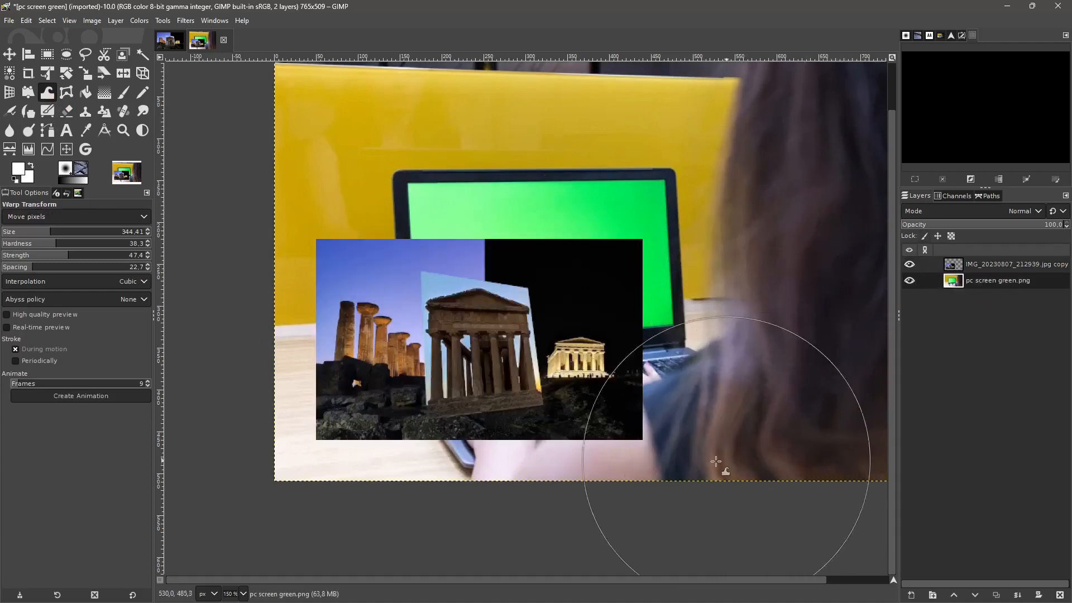
{"action": "mouse_move", "coordinate": [716, 461]}
{"action": "left_mouse_down"}
{"action": "mouse_move", "coordinate": [746, 467]}
{"action": "mouse_move", "coordinate": [850, 411]}
{"action": "mouse_move", "coordinate": [820, 140]}
{"action": "mouse_move", "coordinate": [841, 83]}
{"action": "mouse_move", "coordinate": [855, 460]}
{"action": "mouse_move", "coordinate": [702, 252]}
{"action": "mouse_move", "coordinate": [880, 151]}
{"action": "left_mouse_up"}
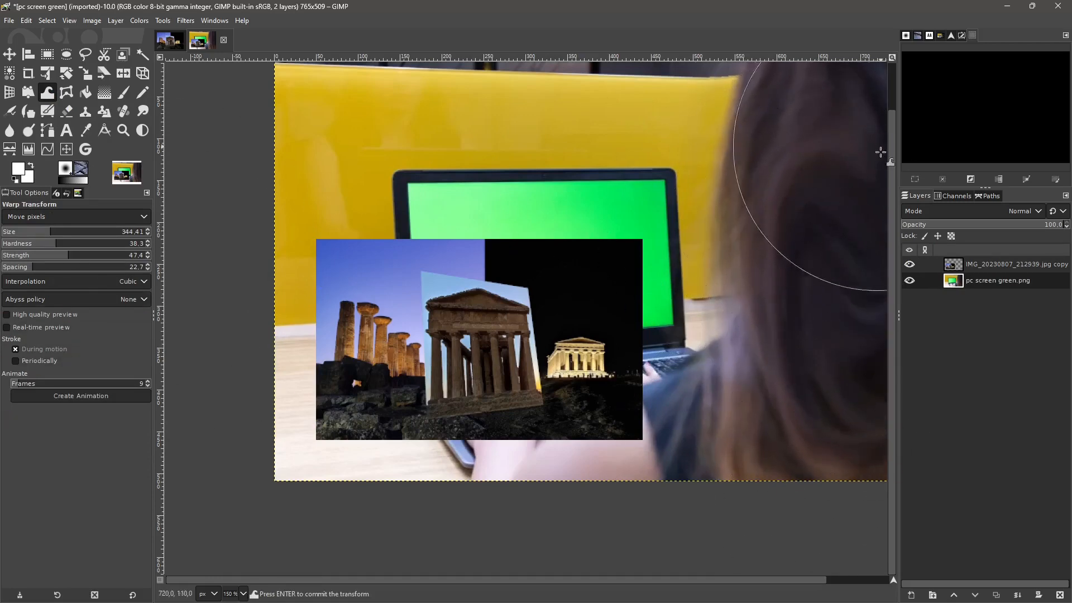
- Set the warp brush to size 188.31, hardness 24.6, strength 31.2 and spacing 35.4, and lower the animation frame count
{"action": "mouse_move", "coordinate": [50, 239]}
{"action": "left_mouse_down"}
{"action": "mouse_move", "coordinate": [28, 239]}
{"action": "mouse_move", "coordinate": [45, 251]}
{"action": "left_mouse_up"}
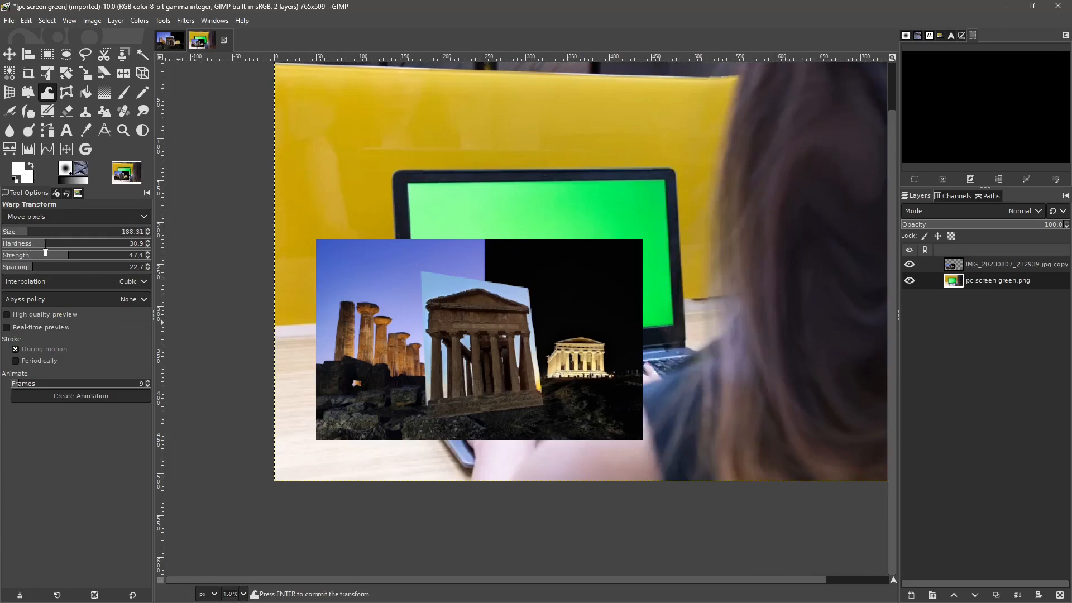
{"action": "left_click", "coordinate": [46, 259]}
{"action": "left_click", "coordinate": [51, 269]}
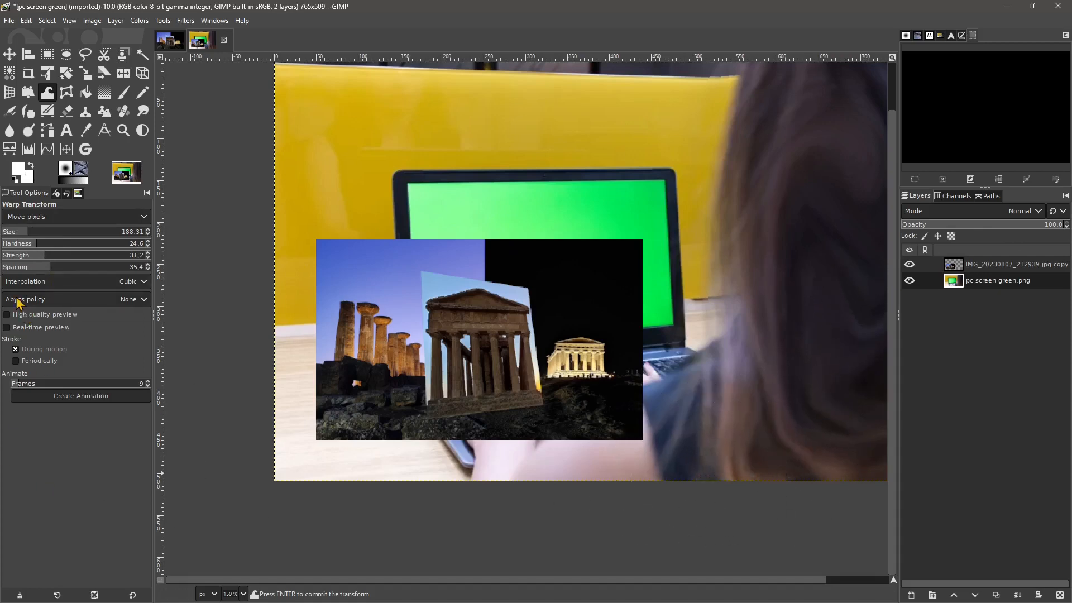
{"action": "left_click", "coordinate": [46, 299]}
{"action": "left_click", "coordinate": [26, 489]}
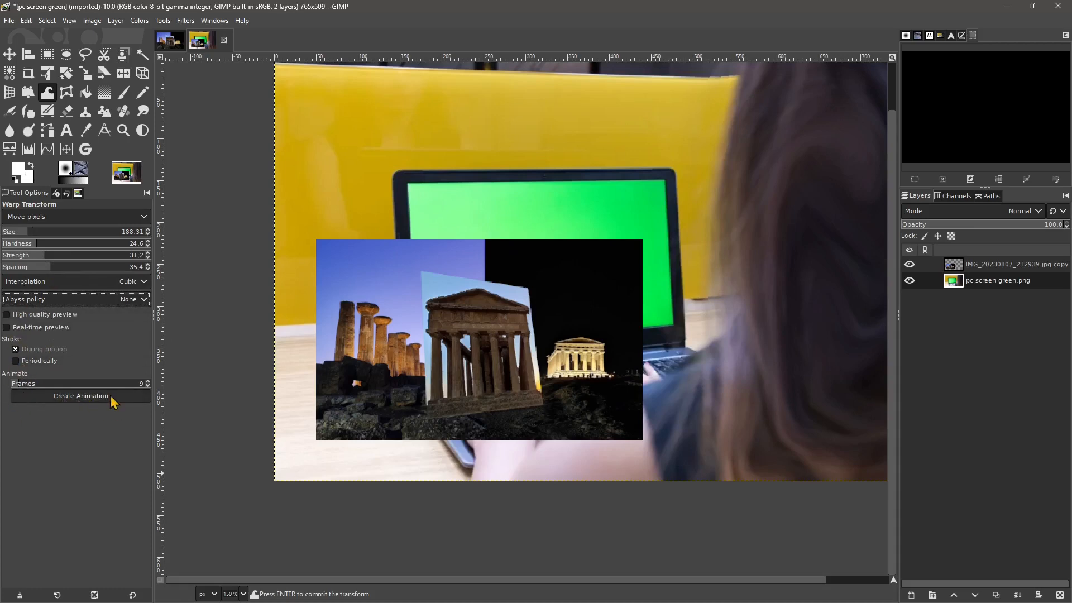
{"action": "scroll", "coordinate": [19, 385], "scroll_direction": "down", "scroll_amount": 1}
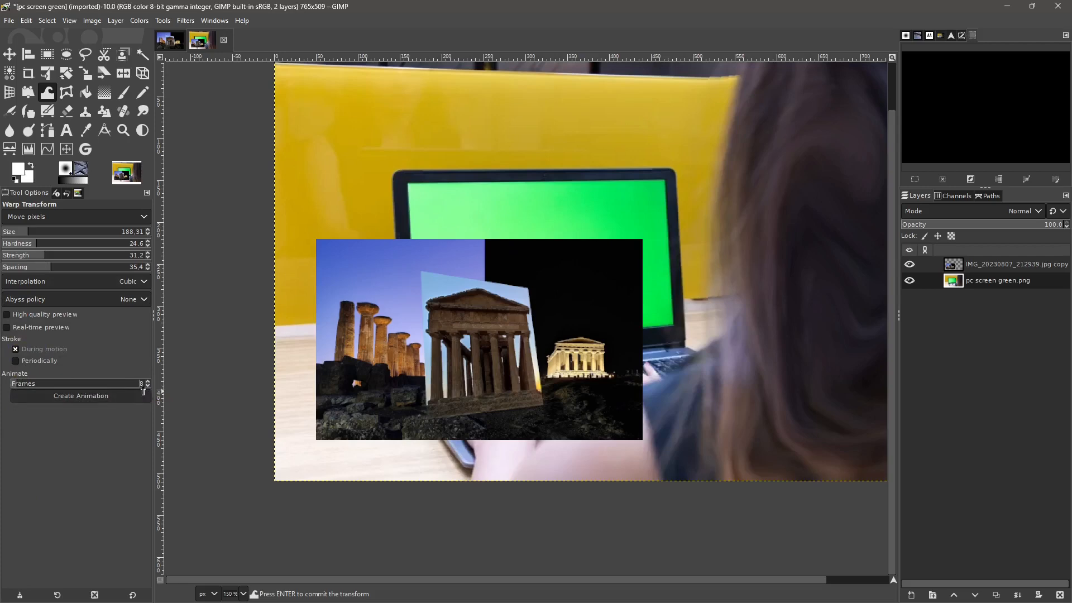
- Draw a closed Cage Transform outline with multiple points just outside the temple composite layer
{"action": "left_click", "coordinate": [67, 94]}
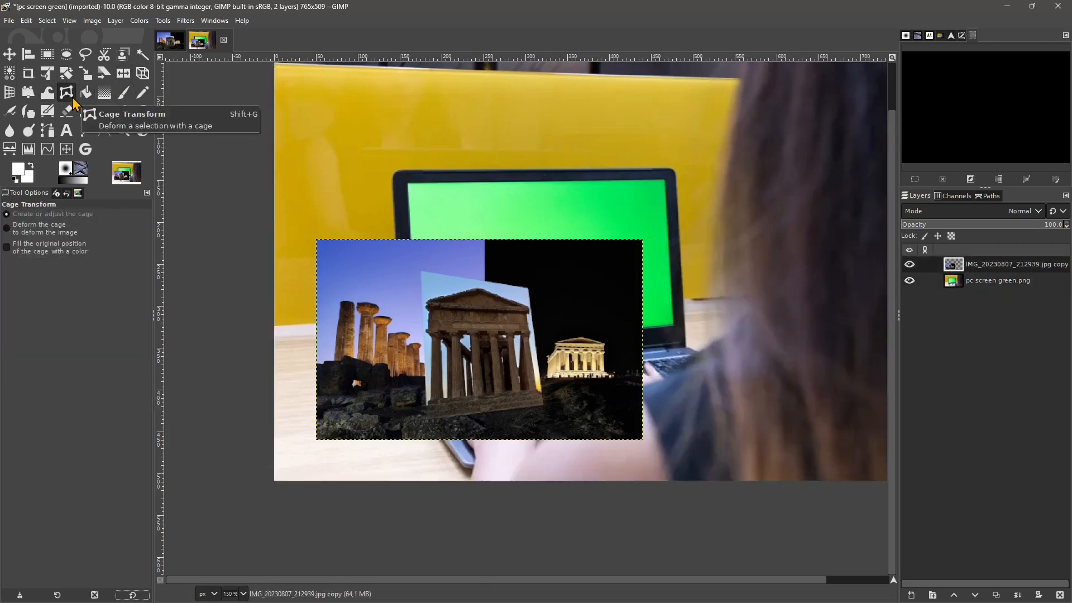
{"action": "left_click", "coordinate": [317, 240]}
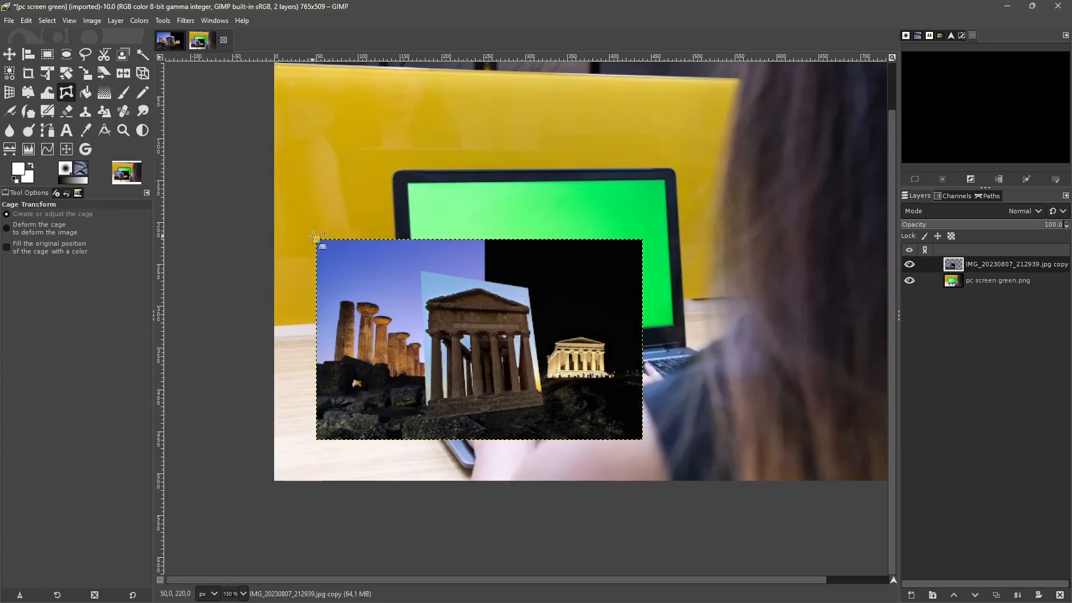
{"action": "left_click", "coordinate": [366, 231]}
{"action": "left_click", "coordinate": [467, 231]}
{"action": "left_click", "coordinate": [584, 231]}
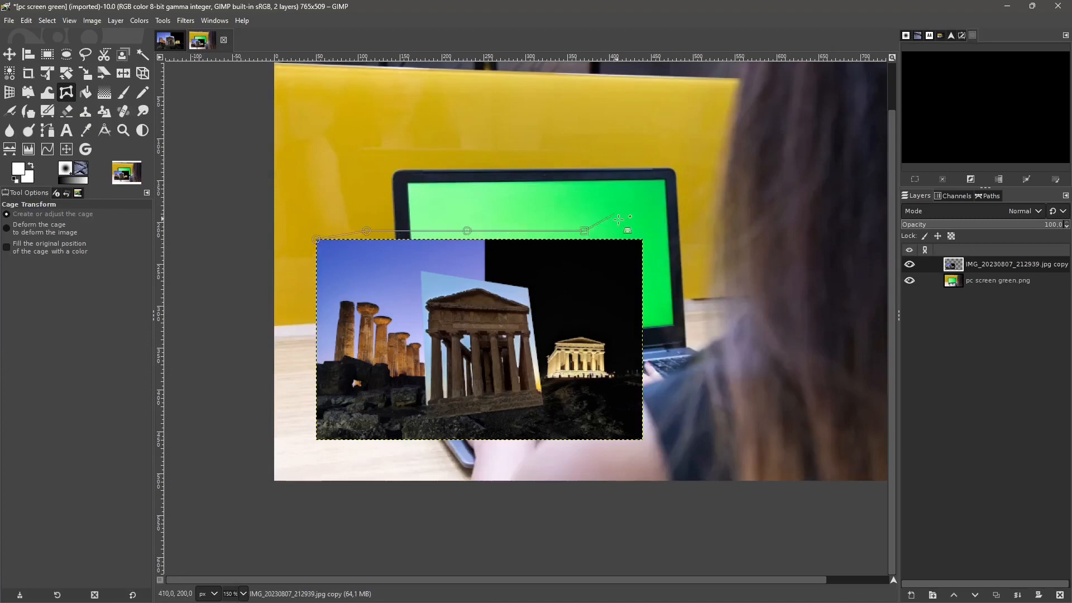
{"action": "left_click", "coordinate": [651, 231]}
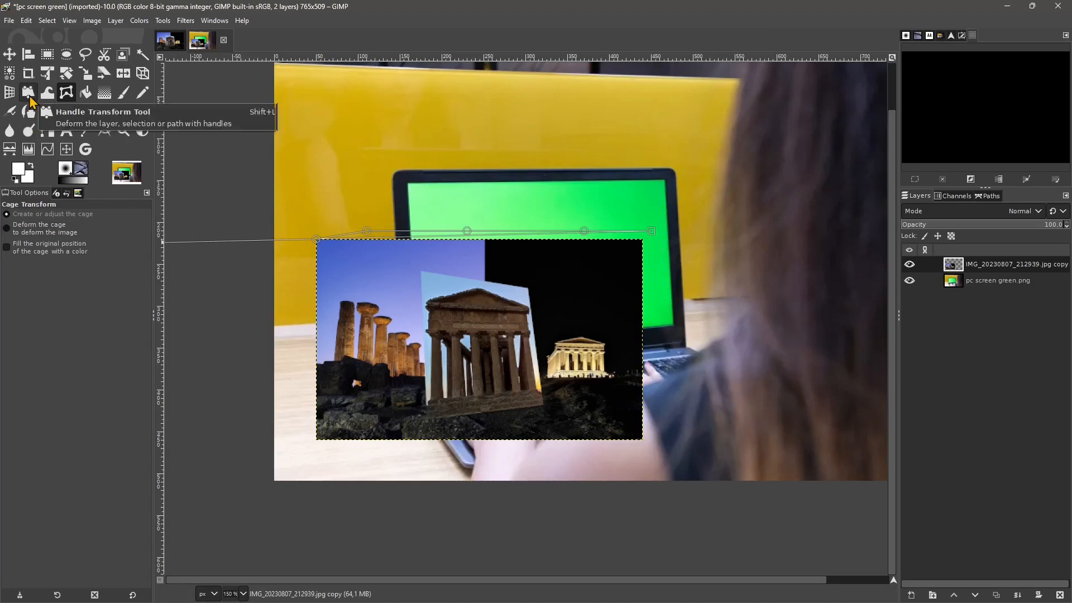
{"action": "left_click", "coordinate": [651, 301]}
{"action": "left_click", "coordinate": [655, 382]}
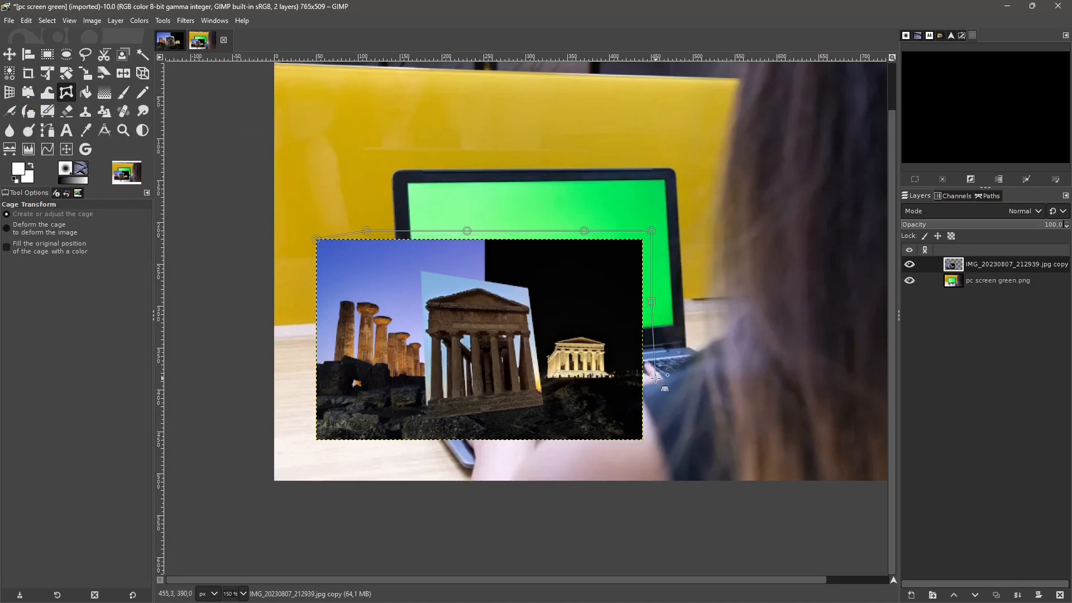
{"action": "left_click", "coordinate": [659, 423]}
{"action": "left_click", "coordinate": [626, 448]}
{"action": "left_click", "coordinate": [567, 448]}
{"action": "left_click", "coordinate": [425, 456]}
{"action": "left_click", "coordinate": [341, 457]}
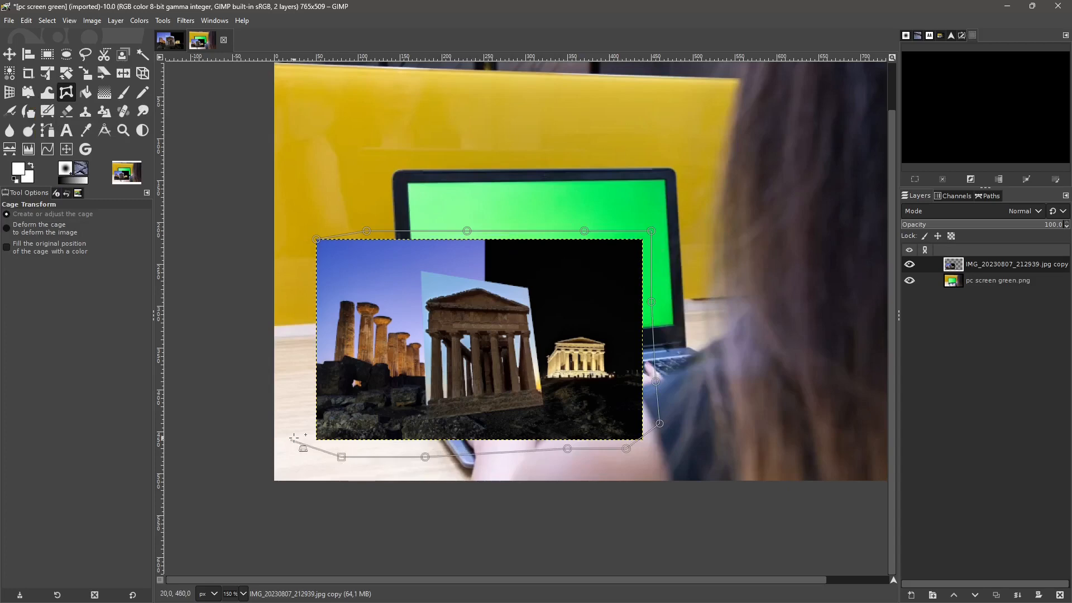
{"action": "left_click", "coordinate": [291, 439]}
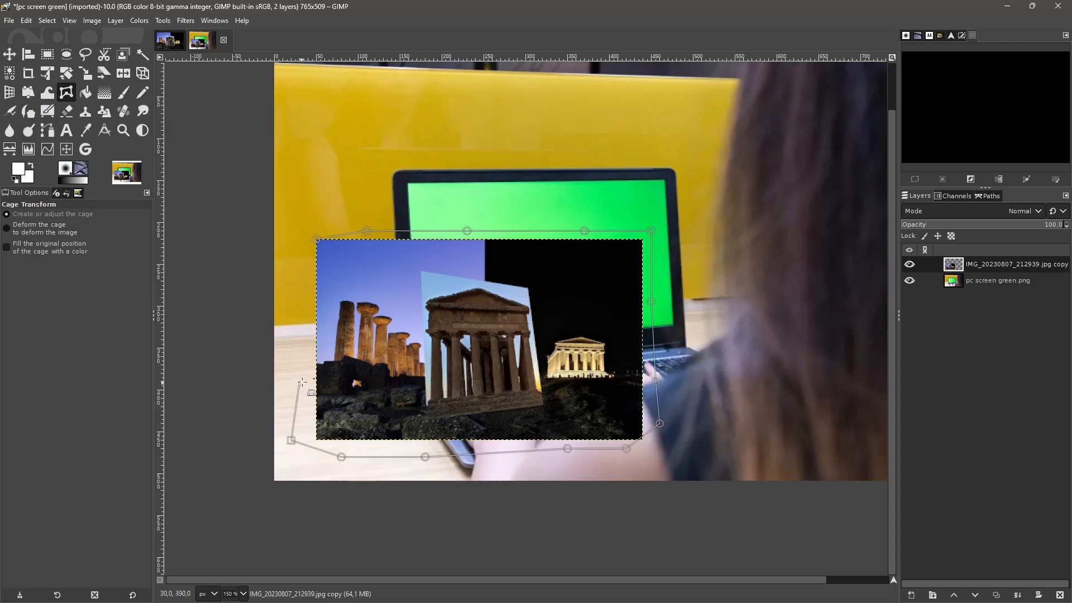
{"action": "left_click", "coordinate": [316, 239]}
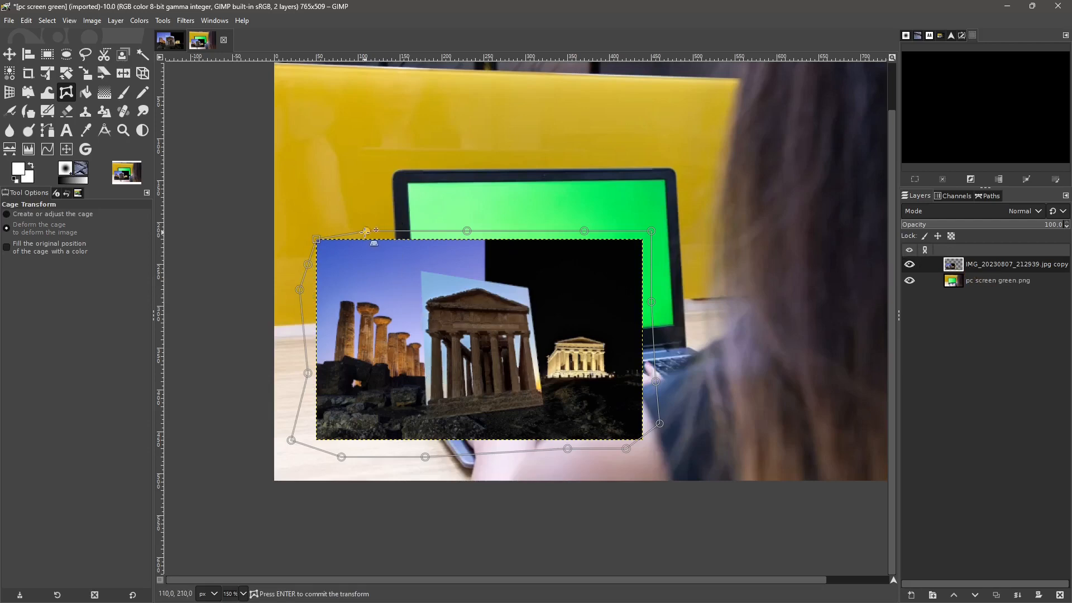
- Deform the temple composite by pulling the cage points along its upper and right edges inward
{"action": "left_click_drag", "start_coordinate": [365, 231], "coordinate": [379, 272]}
{"action": "left_click_drag", "start_coordinate": [467, 230], "coordinate": [476, 263]}
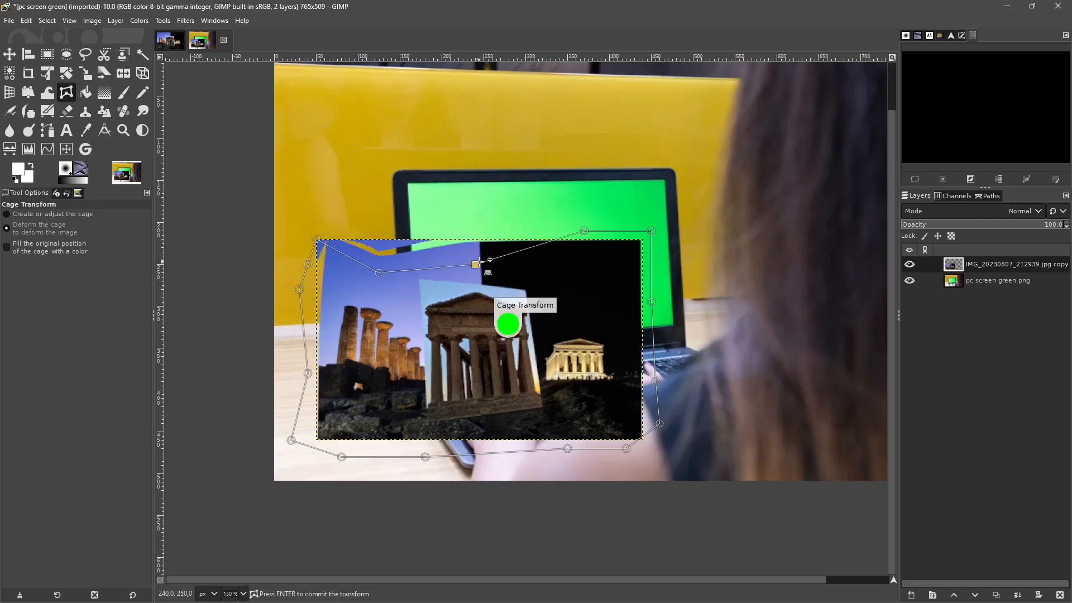
{"action": "left_click_drag", "start_coordinate": [584, 231], "coordinate": [575, 264]}
{"action": "left_click_drag", "start_coordinate": [651, 230], "coordinate": [626, 247]}
{"action": "left_click_drag", "start_coordinate": [655, 381], "coordinate": [617, 364]}
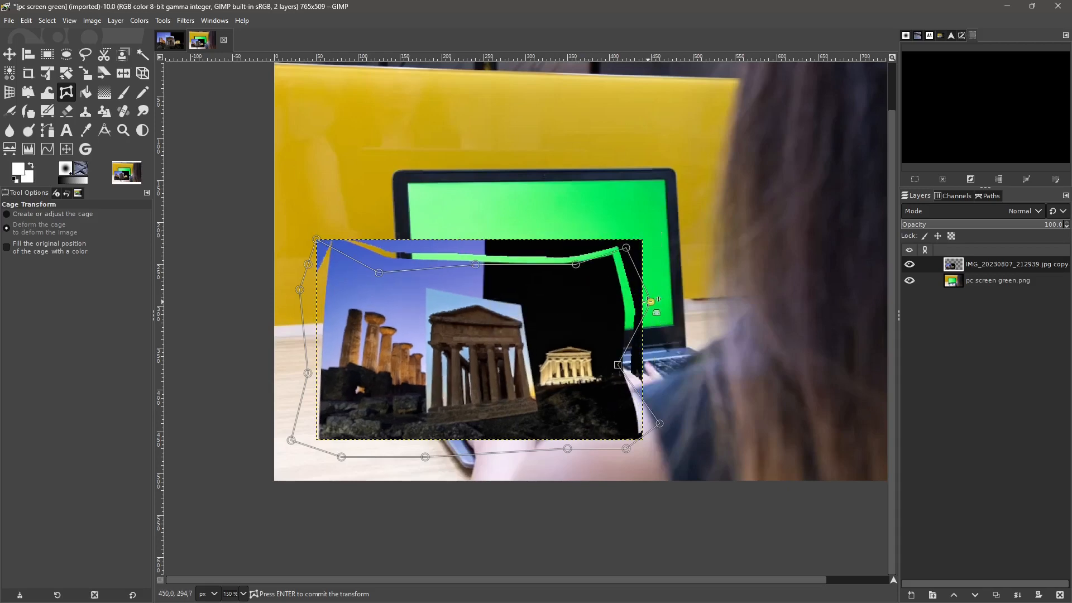
{"action": "left_click_drag", "start_coordinate": [651, 302], "coordinate": [601, 290]}
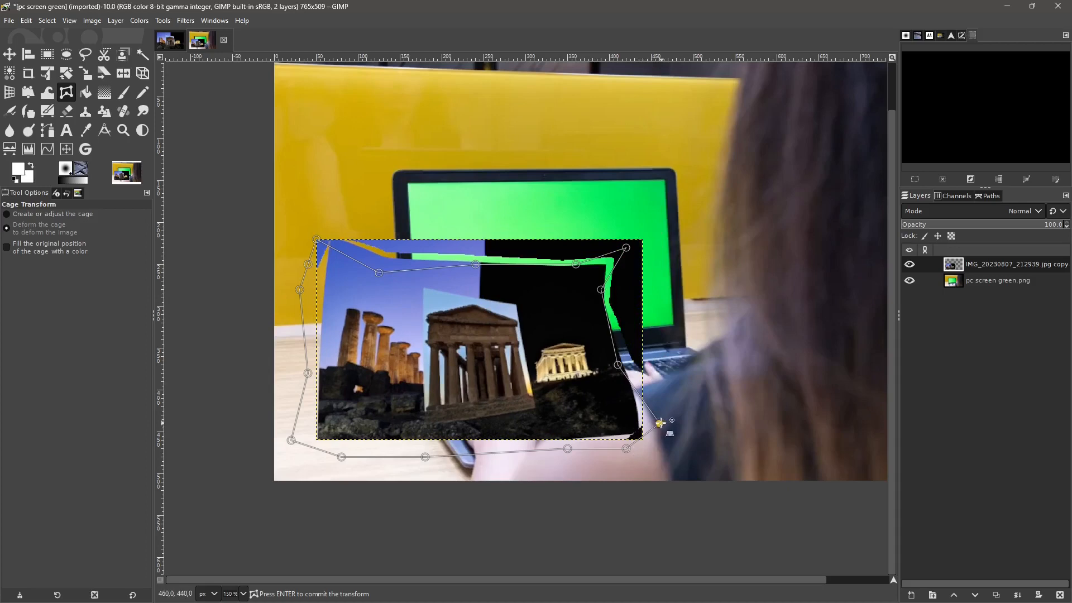
- Pull the cage points at the lower-right corner and along the bottom and left edges inward toward the temple composite
{"action": "left_click_drag", "start_coordinate": [660, 423], "coordinate": [524, 415]}
{"action": "left_click_drag", "start_coordinate": [425, 457], "coordinate": [450, 428]}
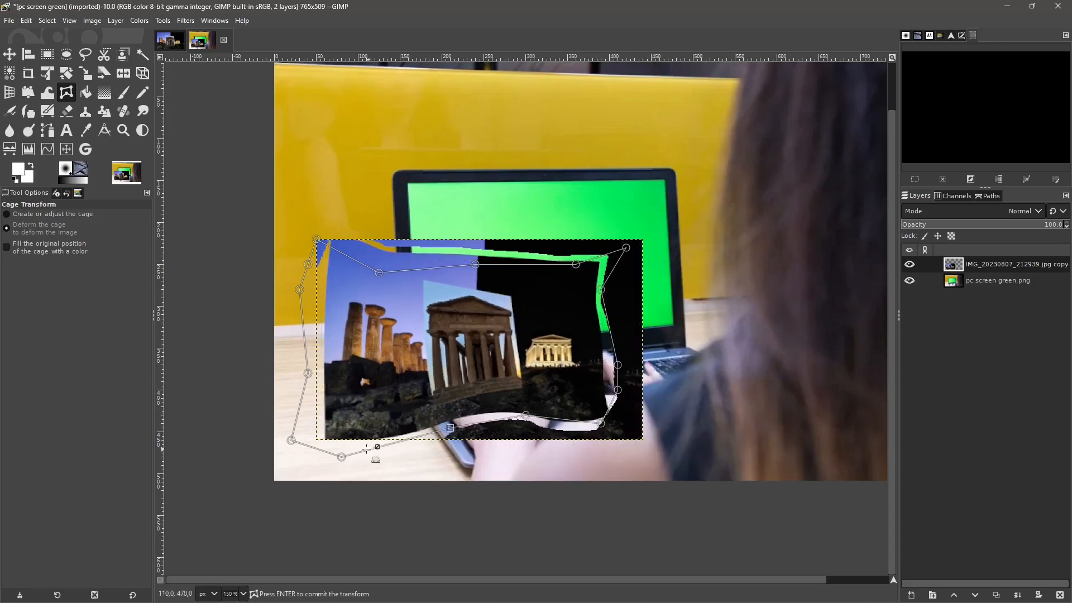
{"action": "left_click_drag", "start_coordinate": [342, 456], "coordinate": [366, 432]}
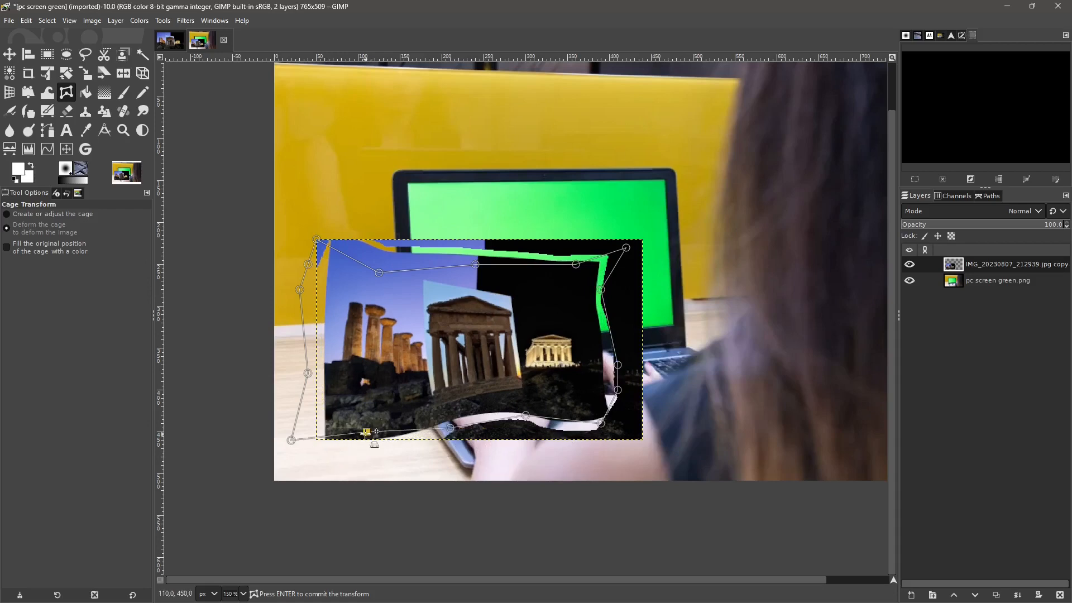
{"action": "left_click_drag", "start_coordinate": [291, 439], "coordinate": [350, 448]}
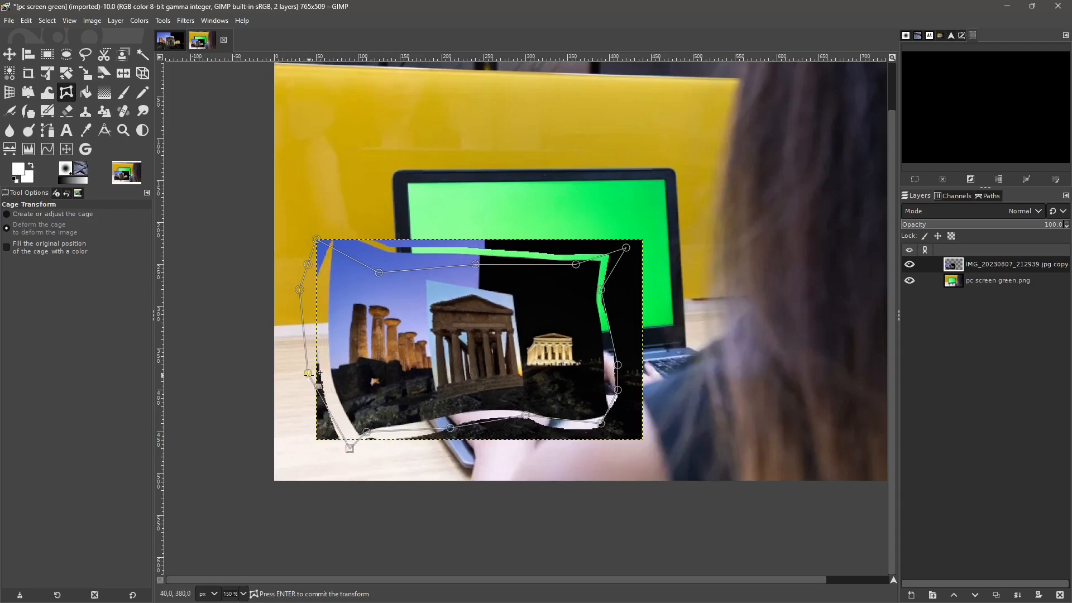
{"action": "left_click_drag", "start_coordinate": [307, 372], "coordinate": [341, 378]}
{"action": "left_click_drag", "start_coordinate": [299, 290], "coordinate": [316, 289]}
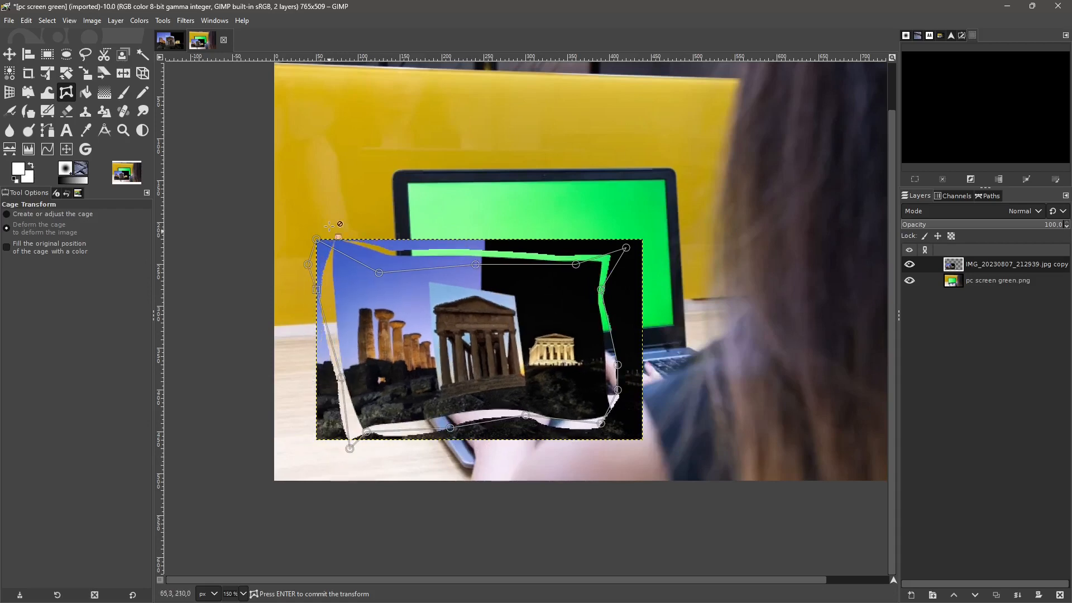
- Enable filling the original position of the cage with a color and commit the cage transform
{"action": "left_click", "coordinate": [9, 251]}
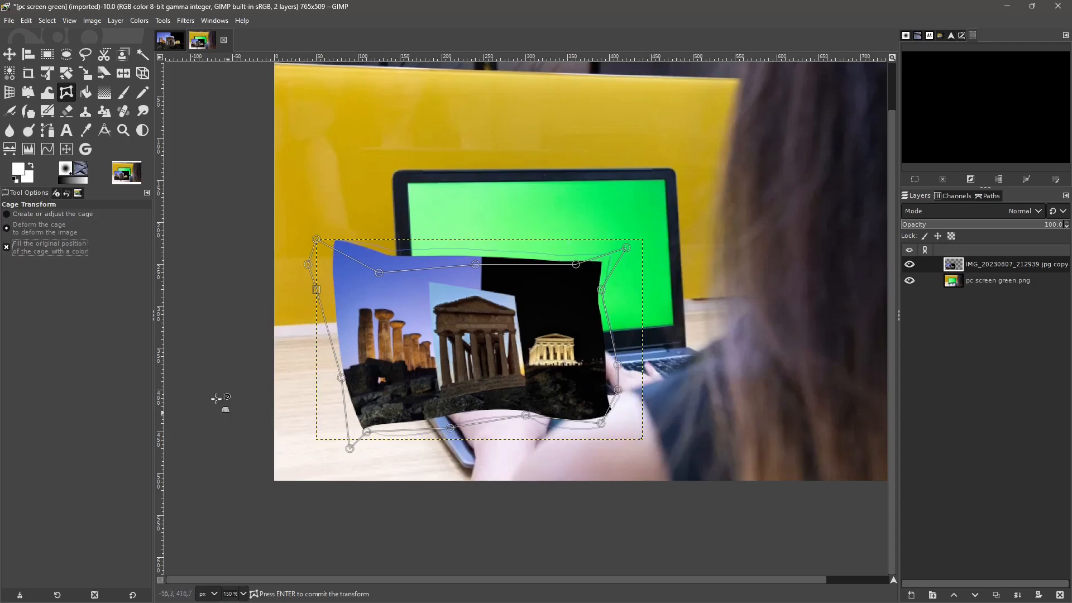
{"action": "left_click", "coordinate": [484, 347]}
{"action": "key", "text": "Return"}
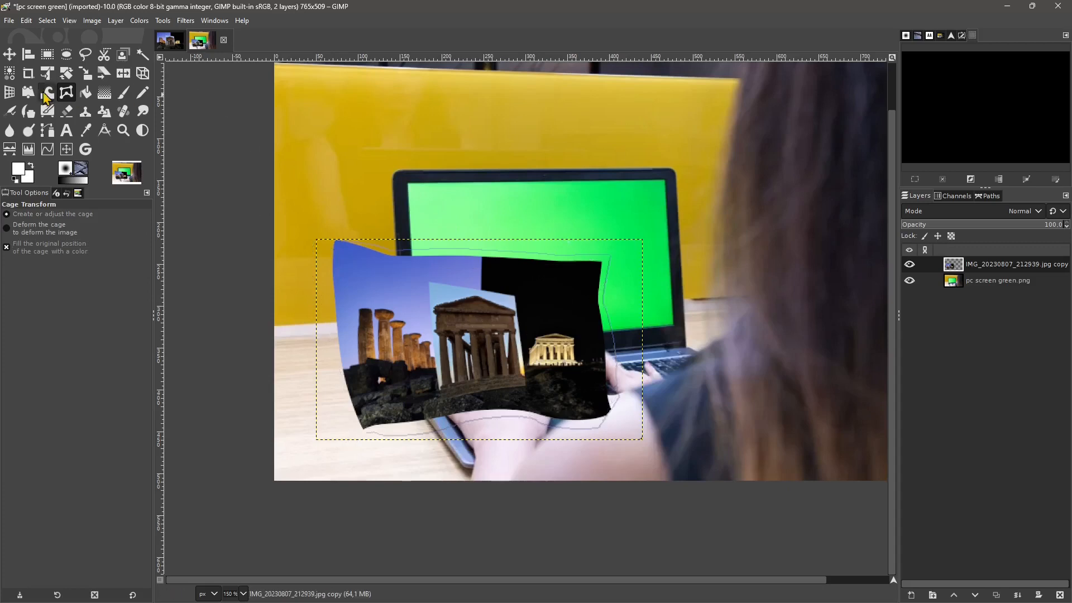
- Move the deformed temple composite layer onto the laptop's green screen
{"action": "key", "text": "m"}
{"action": "left_click_drag", "start_coordinate": [511, 320], "coordinate": [580, 242]}
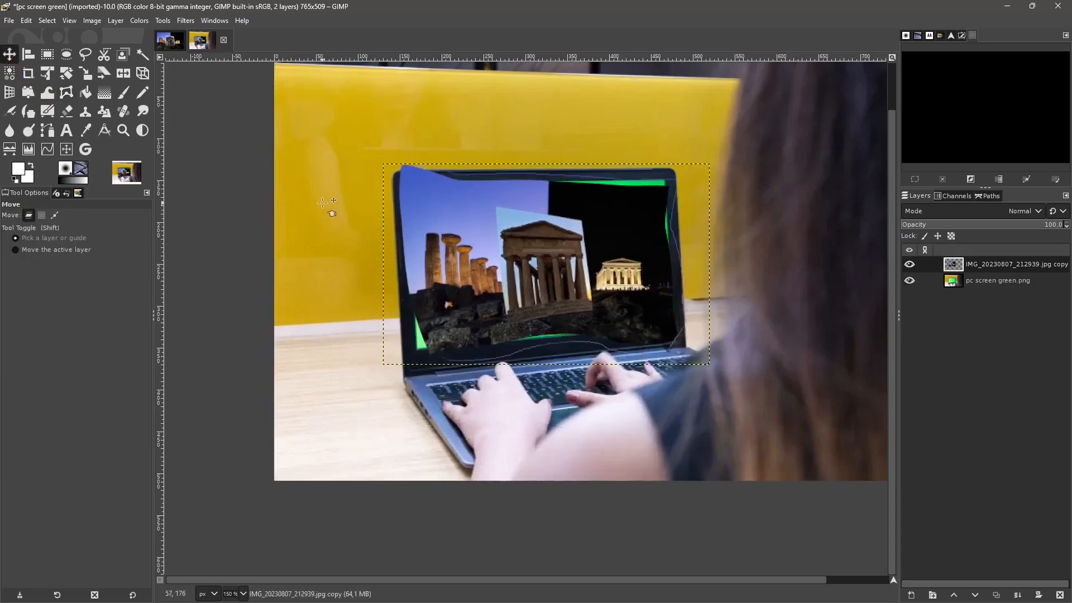